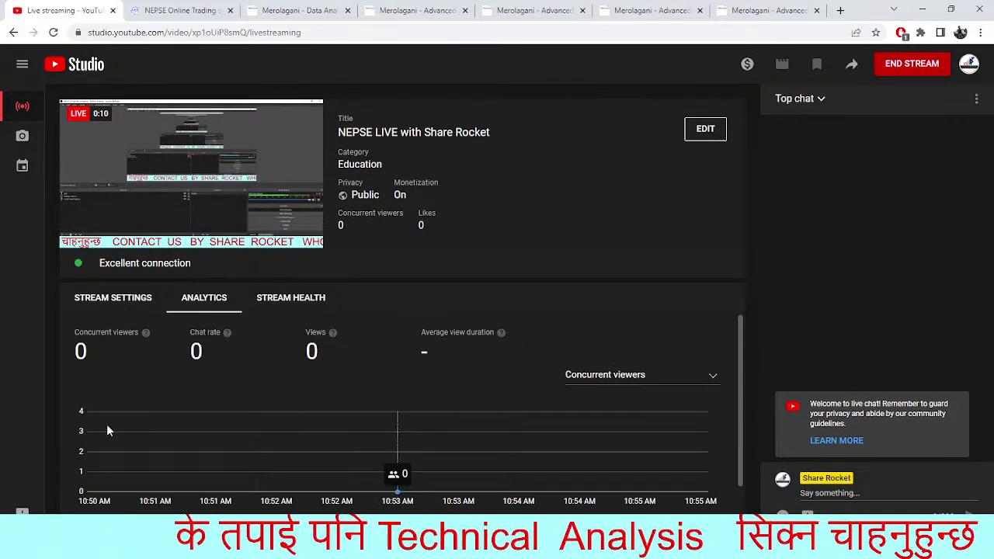
# Switch to the NEPSE online trading dashboard and reload the page
pyautogui.click(184, 8)
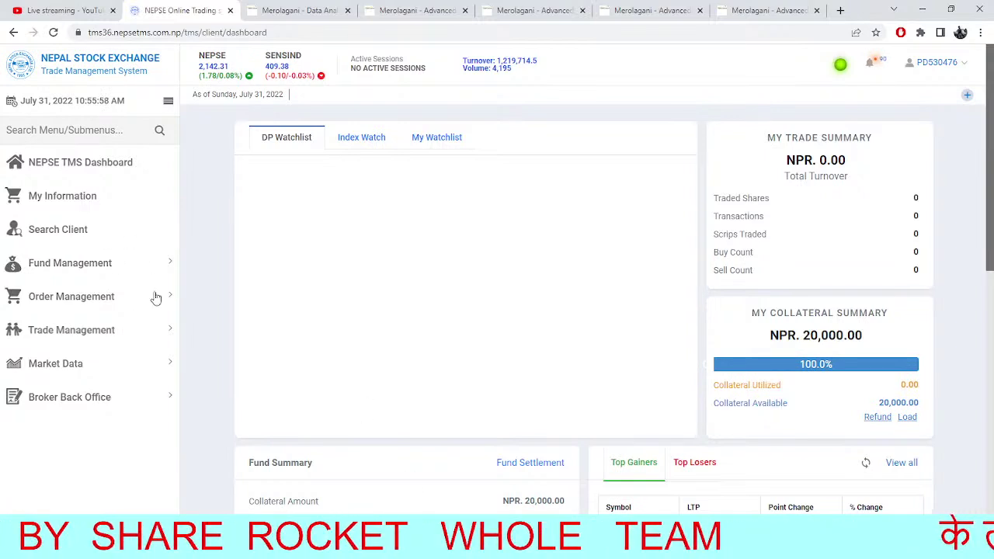
pyautogui.click(54, 33)
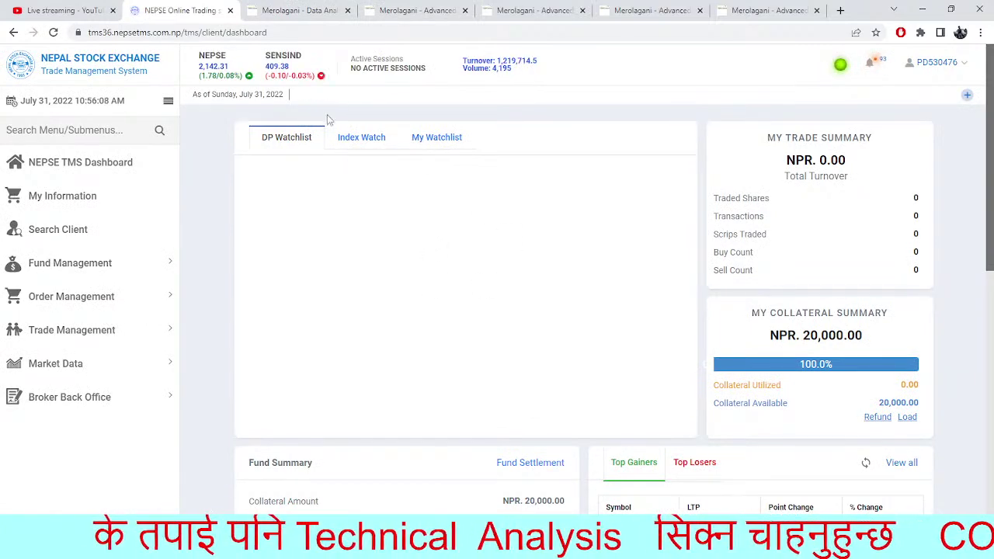
# Look through the open Merolagani analysis and chart pages, hiding the market side panel on the second NEPSE chart page
pyautogui.click(301, 8)
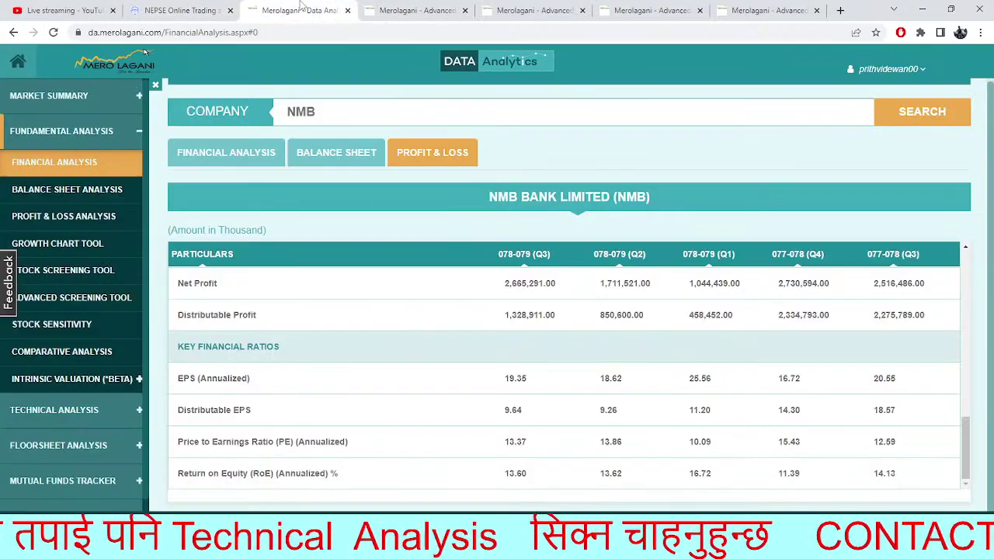
pyautogui.click(435, 11)
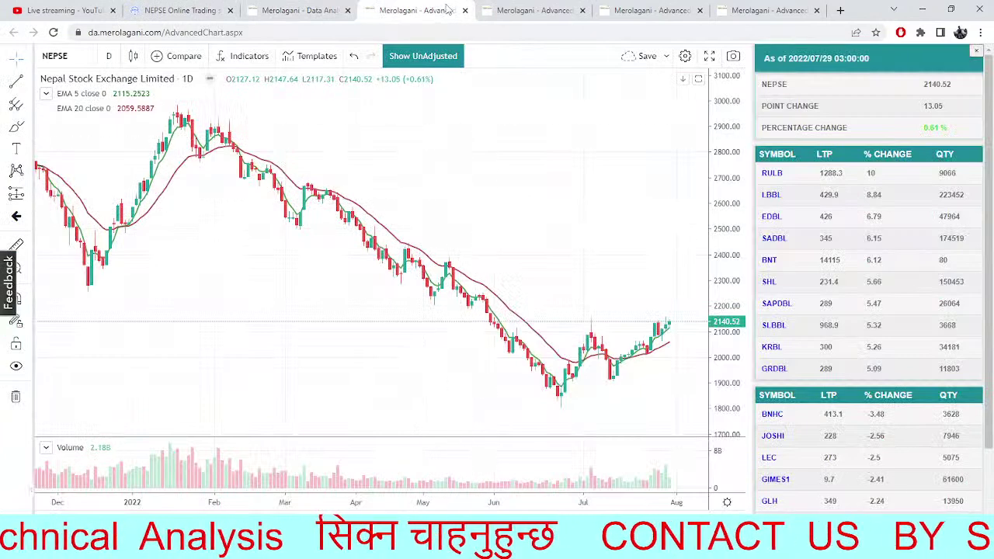
pyautogui.click(546, 7)
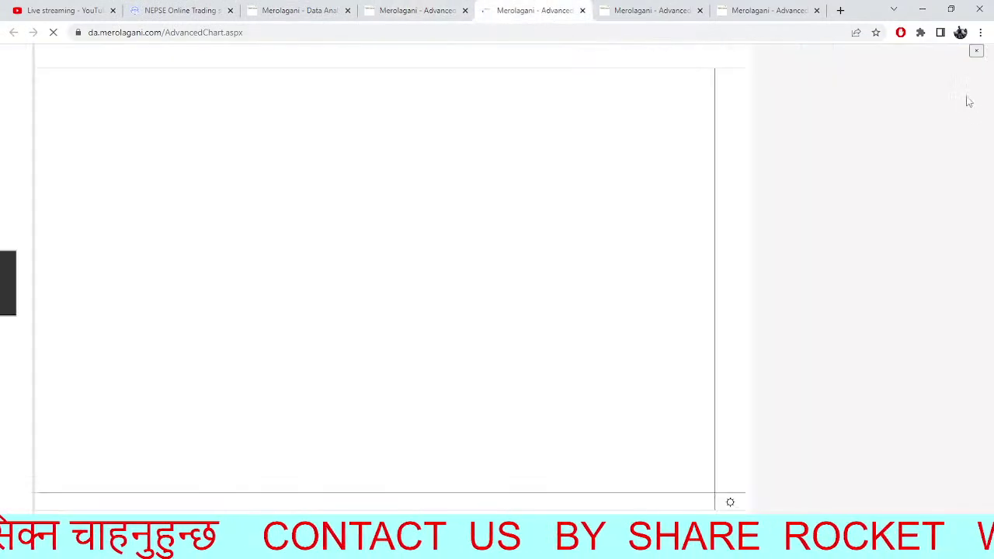
pyautogui.click(977, 51)
pyautogui.click(681, 6)
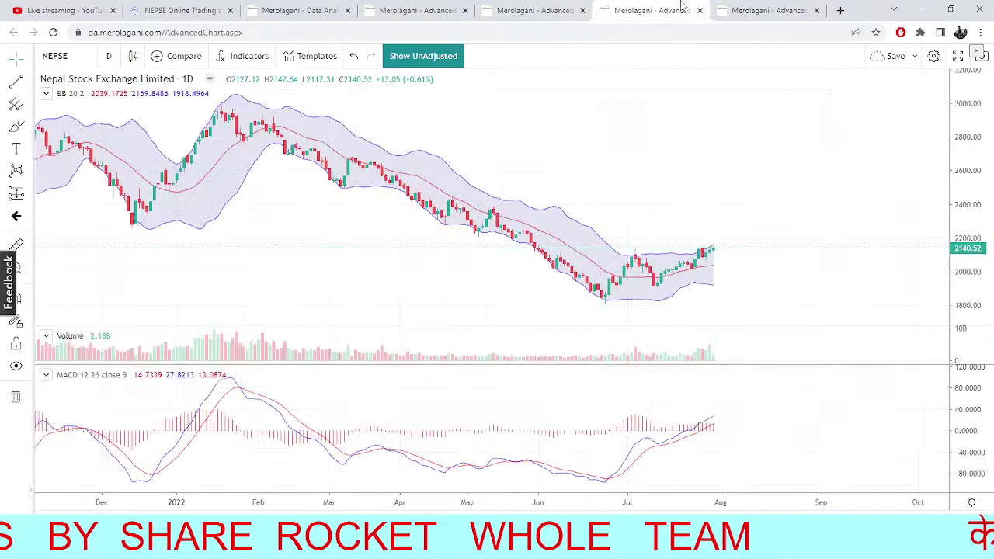
pyautogui.click(767, 10)
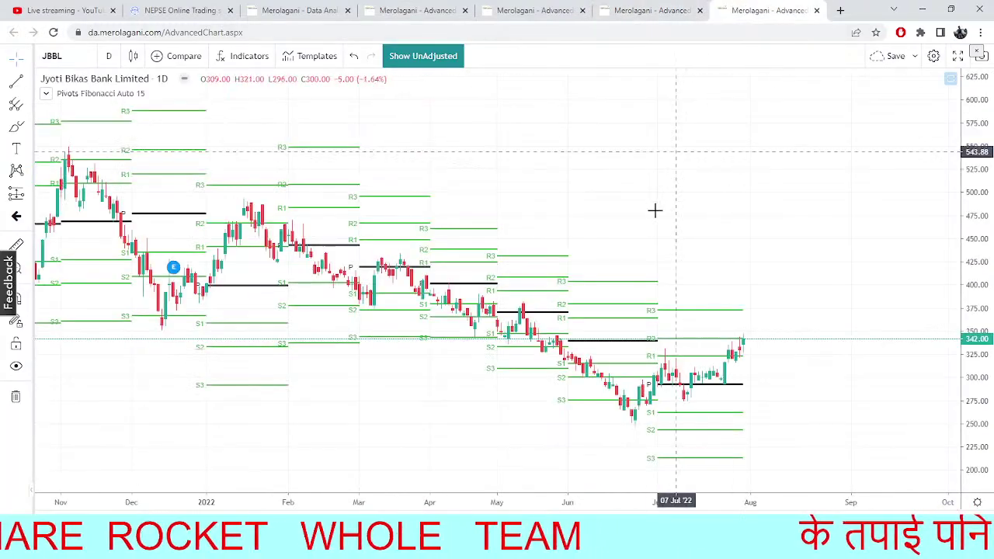
# Load the NHPC symbol in the Fibonacci pivots chart
pyautogui.click(51, 56)
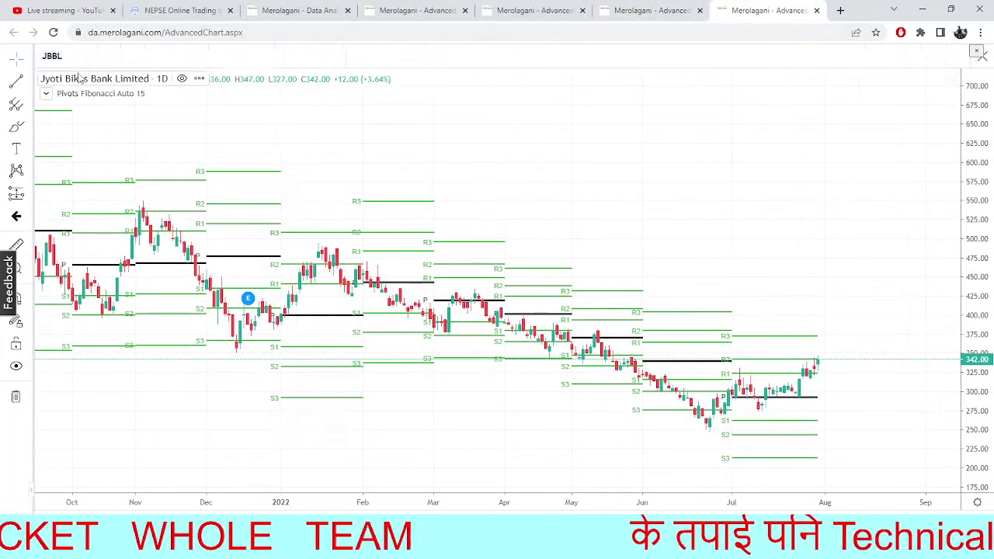
pyautogui.write('NHPC')
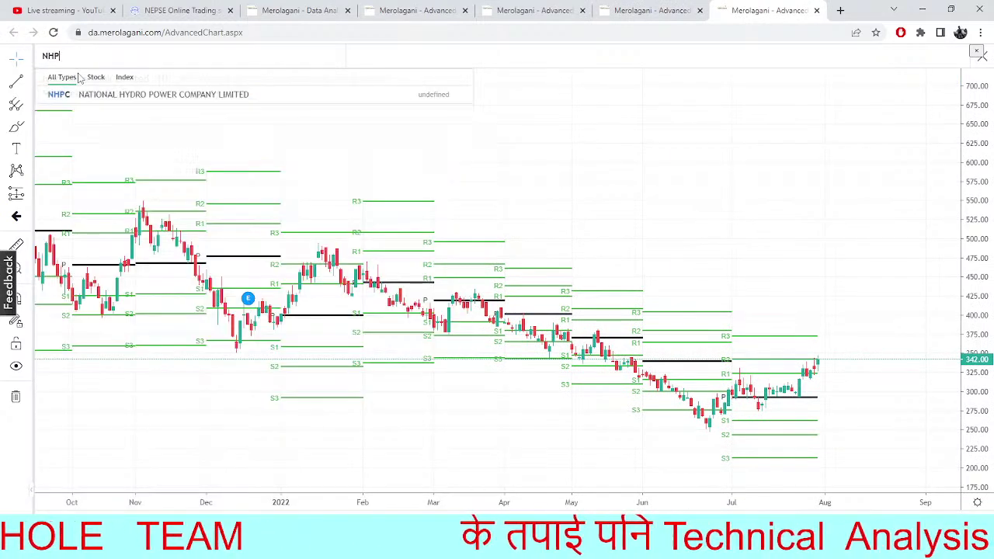
pyautogui.click(124, 99)
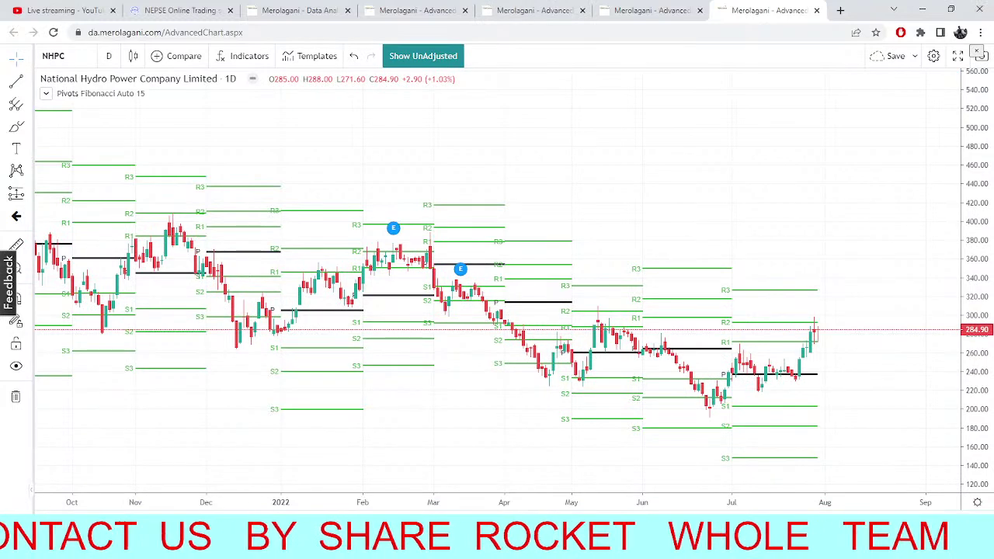
# Check the NEPSE trading dashboard again, reloading it and glancing at the NMB profit and loss data in between
pyautogui.click(183, 10)
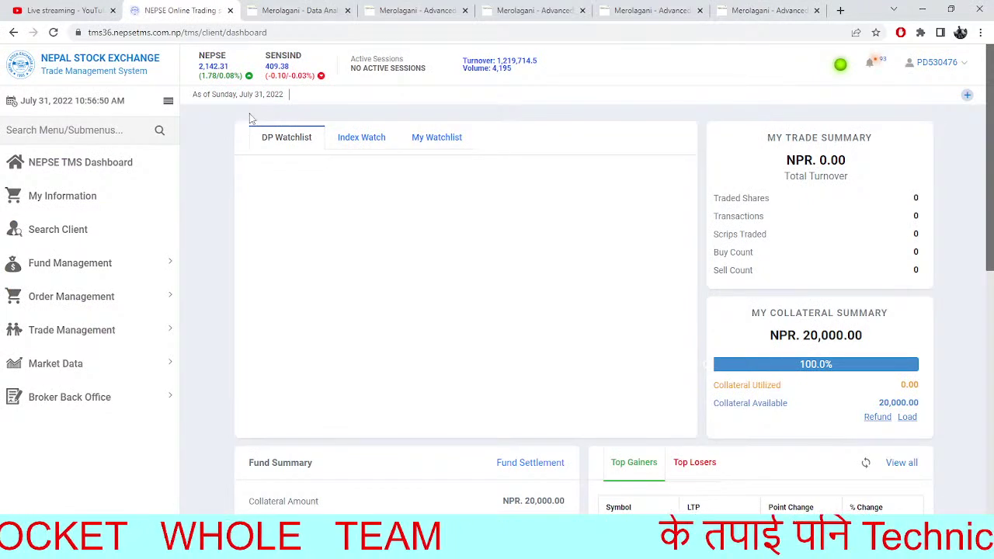
pyautogui.click(284, 9)
pyautogui.click(179, 10)
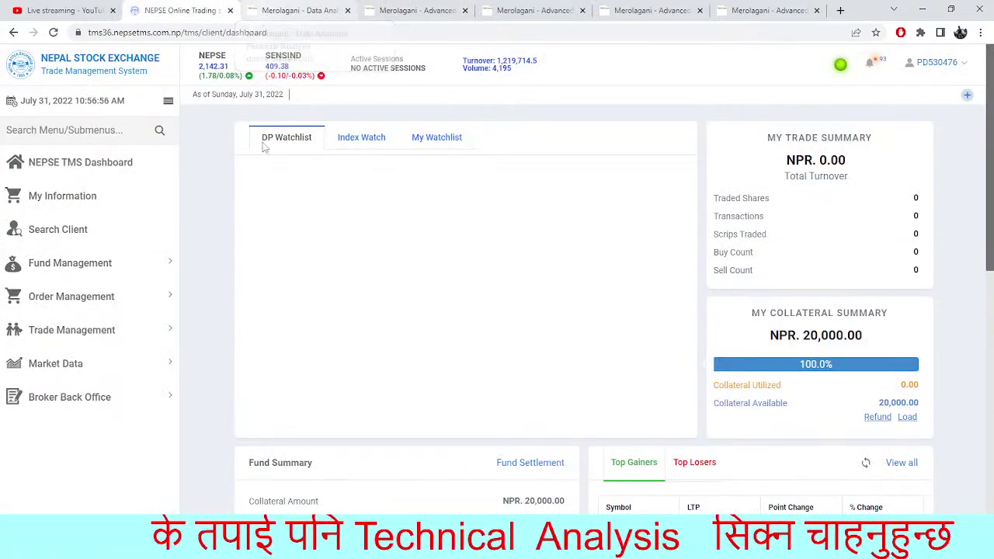
pyautogui.click(51, 35)
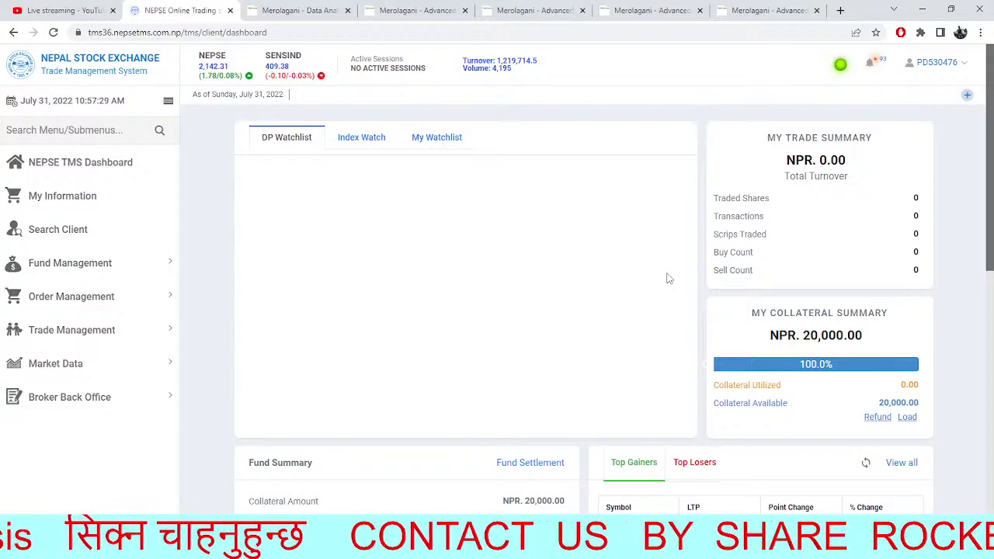
pyautogui.click(299, 11)
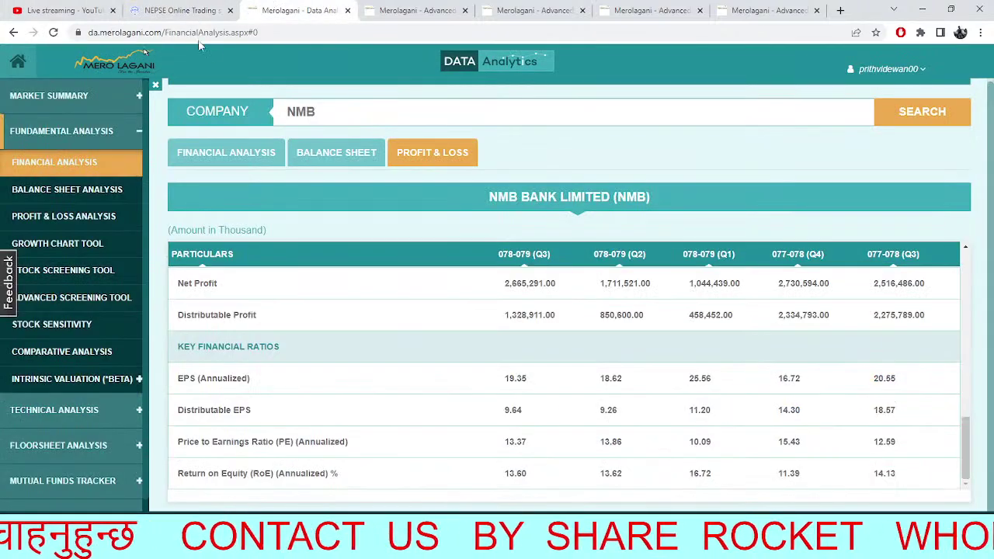
pyautogui.click(180, 10)
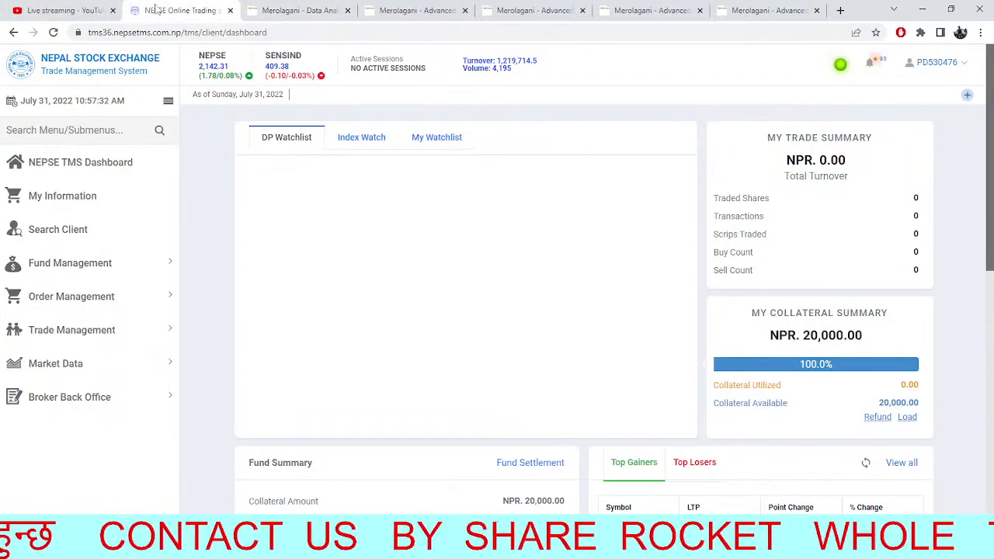
# Open the first NEPSE chart with the 5 and 20 EMAs and hide its market side panel
pyautogui.click(299, 10)
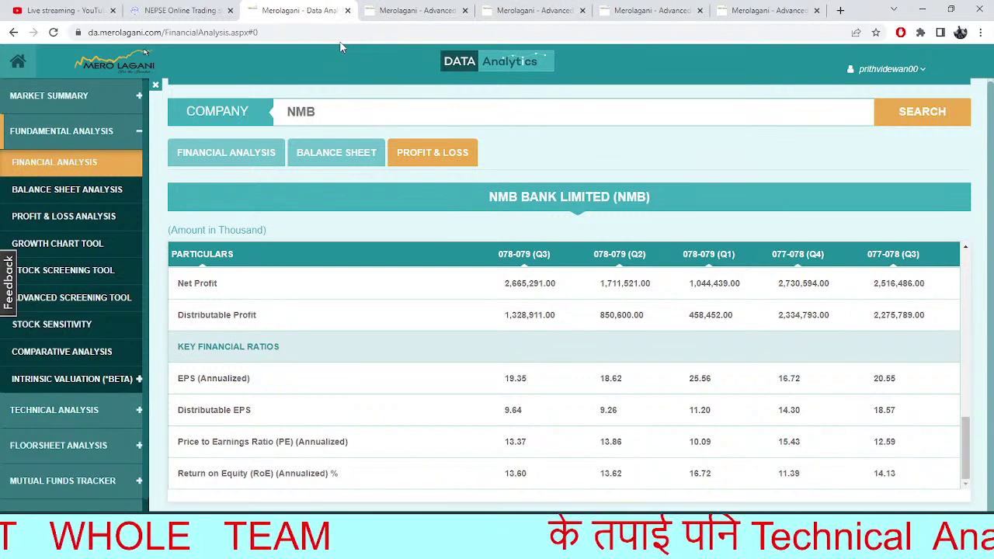
pyautogui.click(441, 8)
pyautogui.hscroll(-2, 423, 184)
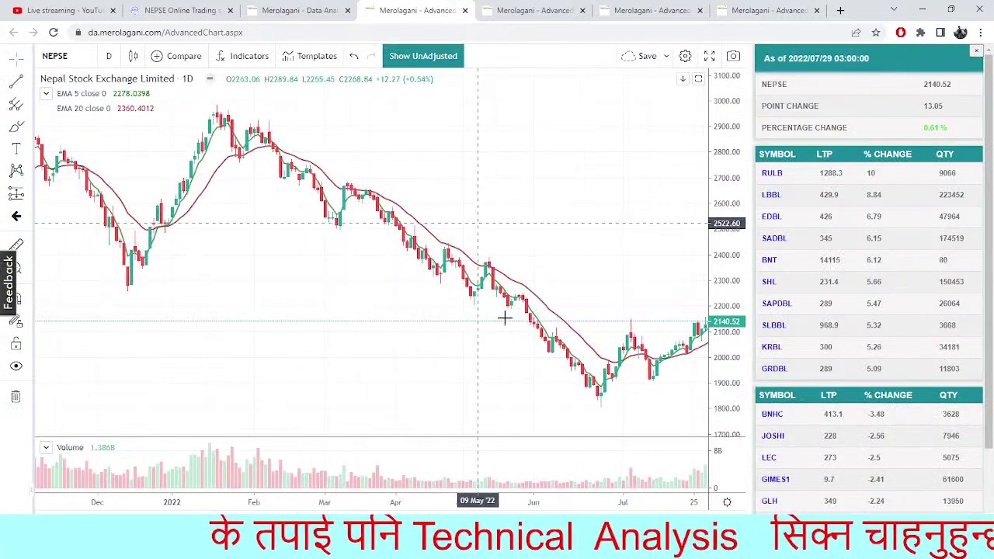
pyautogui.hscroll(10, 422, 184)
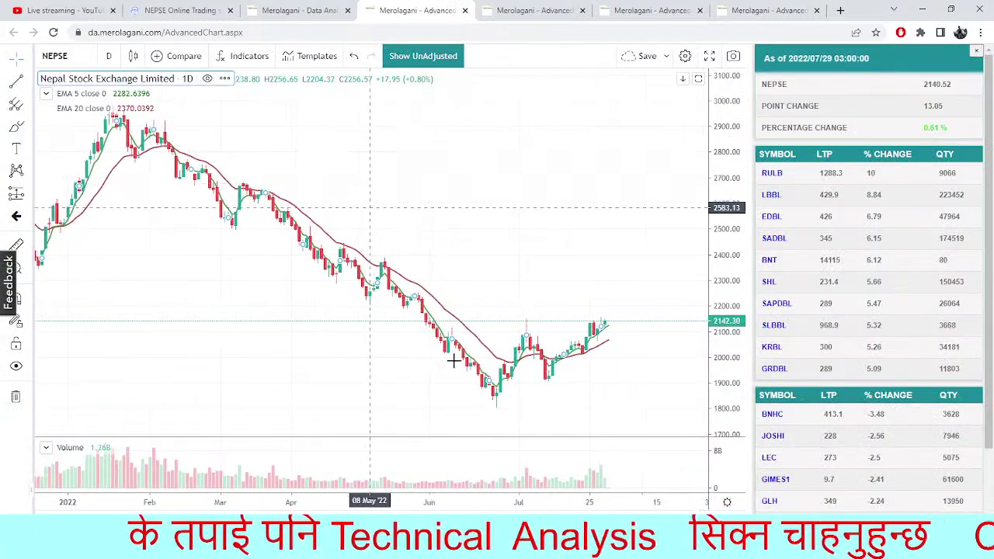
pyautogui.click(978, 53)
# Open the second NEPSE EMA chart page and change its chart style to Heikin Ashi
pyautogui.click(534, 10)
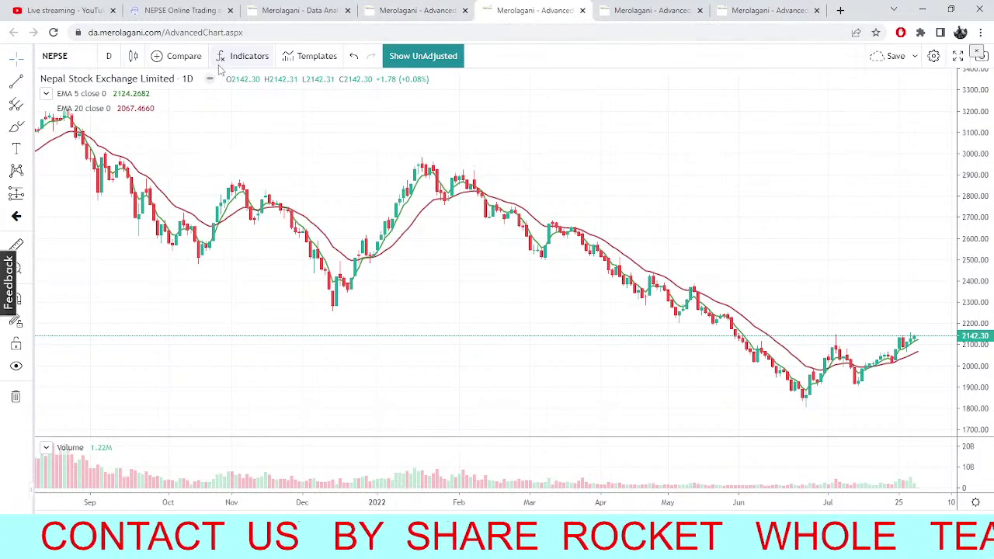
pyautogui.moveTo(849, 440); pyautogui.dragTo(679, 419)
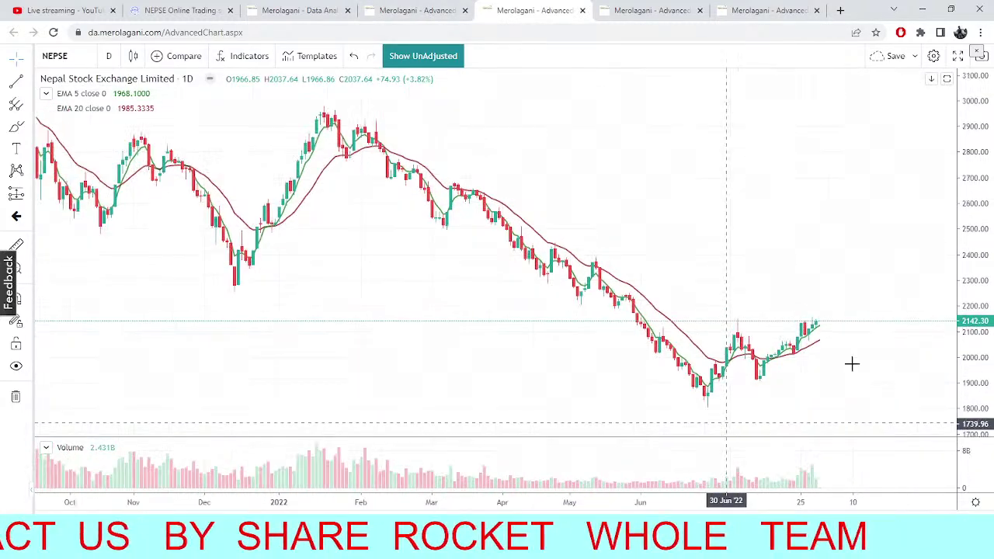
pyautogui.moveTo(816, 386); pyautogui.dragTo(748, 308)
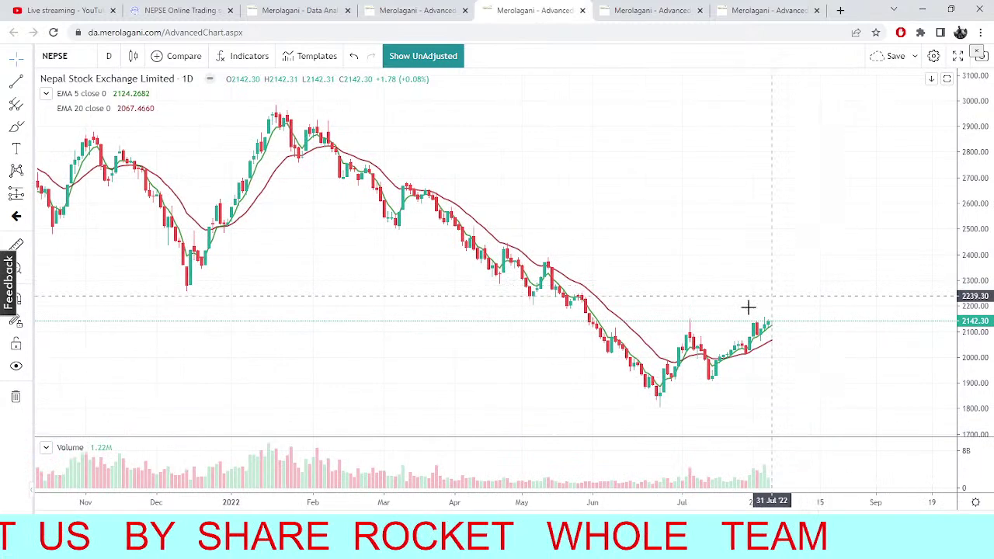
pyautogui.click(134, 60)
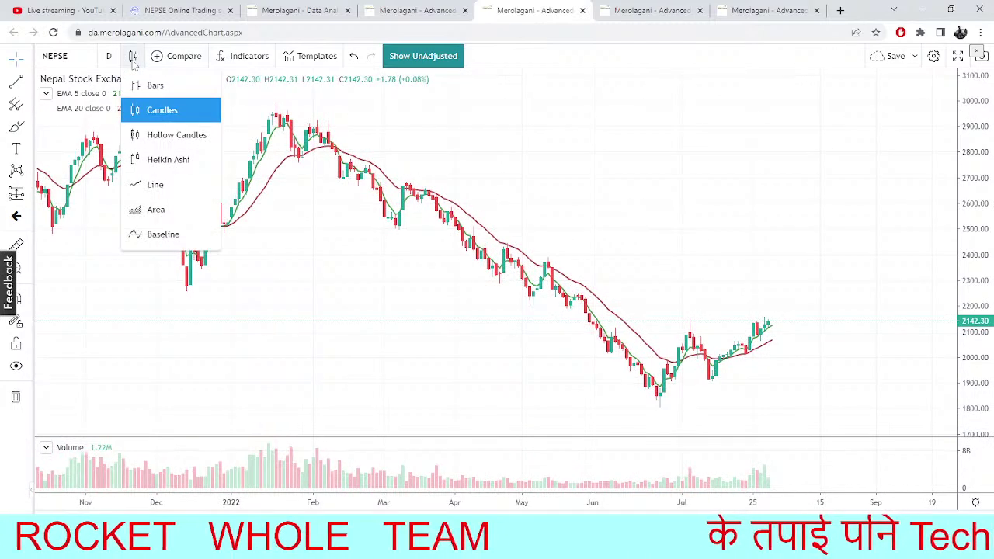
pyautogui.click(159, 159)
# Draw a thicker support trend line under the June and July lows, from about 1765 on 19 Jun '22 to about 2268 on 9 Sep '22
pyautogui.moveTo(776, 386); pyautogui.dragTo(634, 386)
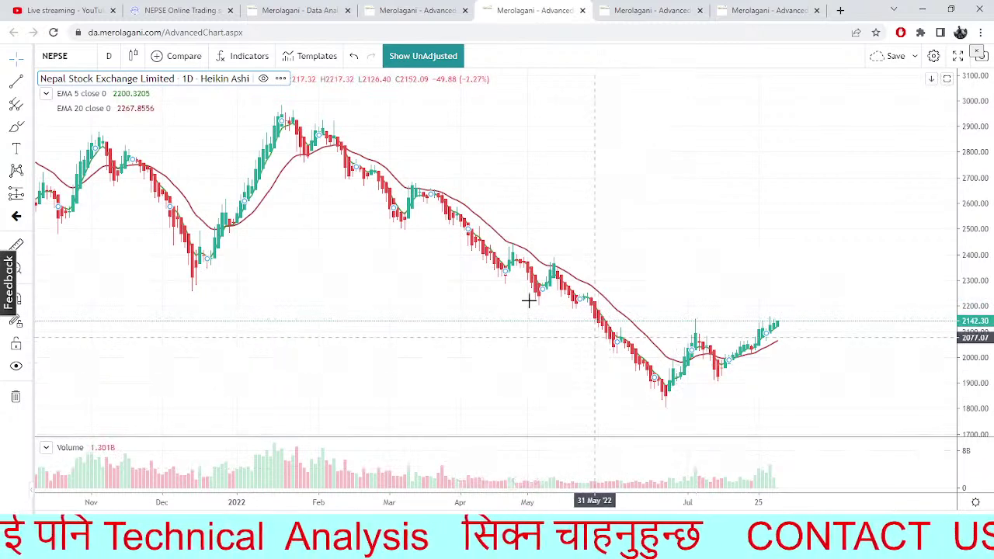
pyautogui.moveTo(584, 334); pyautogui.dragTo(582, 333)
pyautogui.moveTo(628, 395)
pyautogui.mouseDown()
pyautogui.moveTo(565, 347)
pyautogui.moveTo(518, 329)
pyautogui.mouseUp()
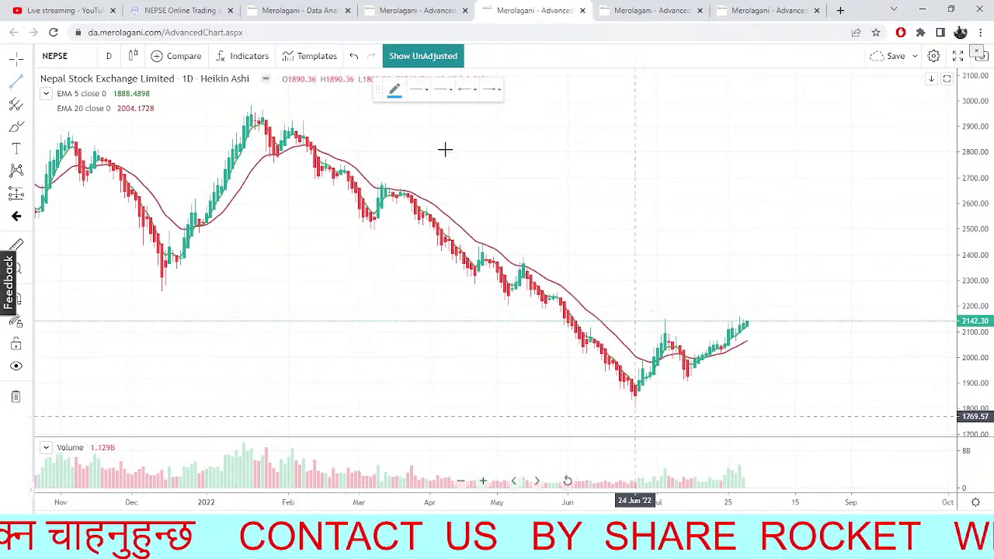
pyautogui.click(418, 92)
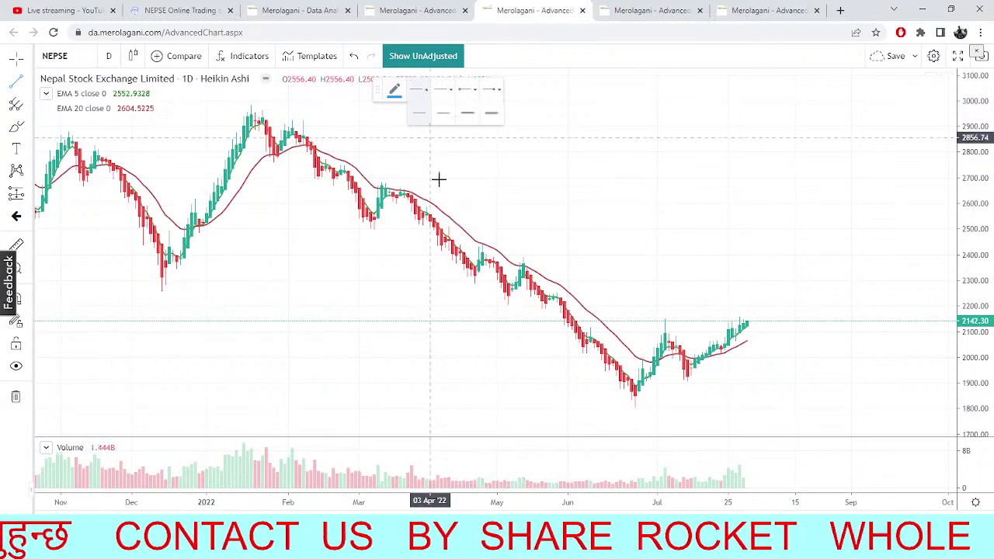
pyautogui.click(467, 115)
pyautogui.click(628, 413)
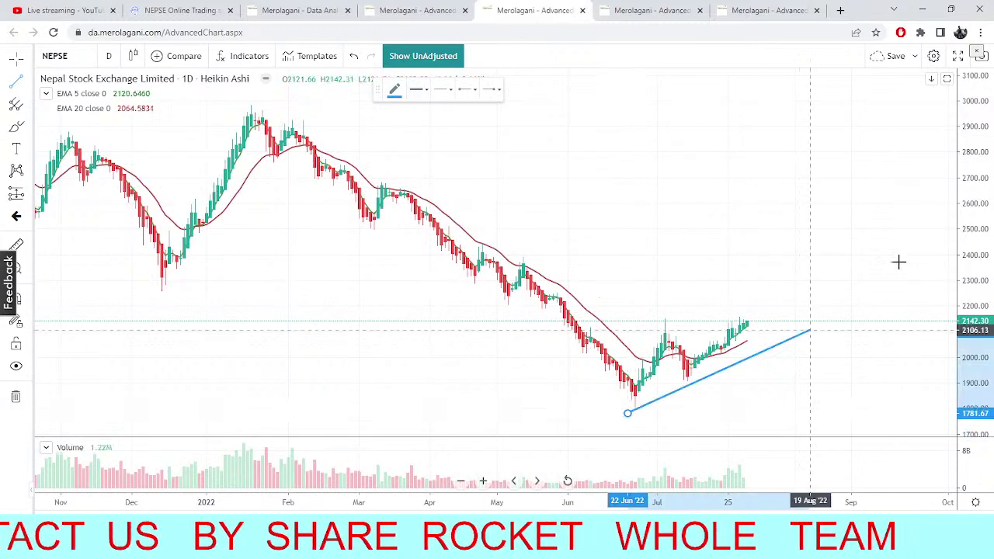
pyautogui.click(876, 288)
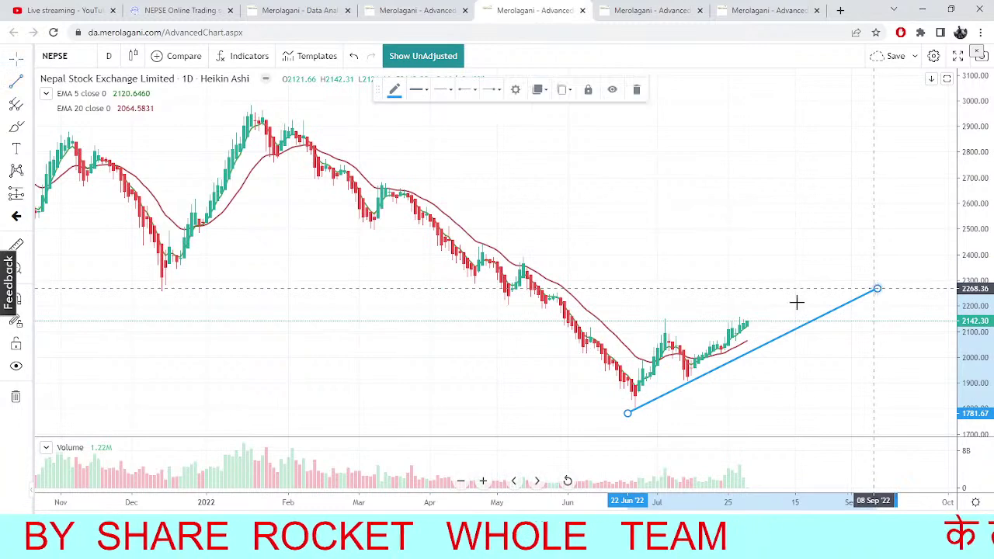
pyautogui.moveTo(628, 415); pyautogui.dragTo(617, 418)
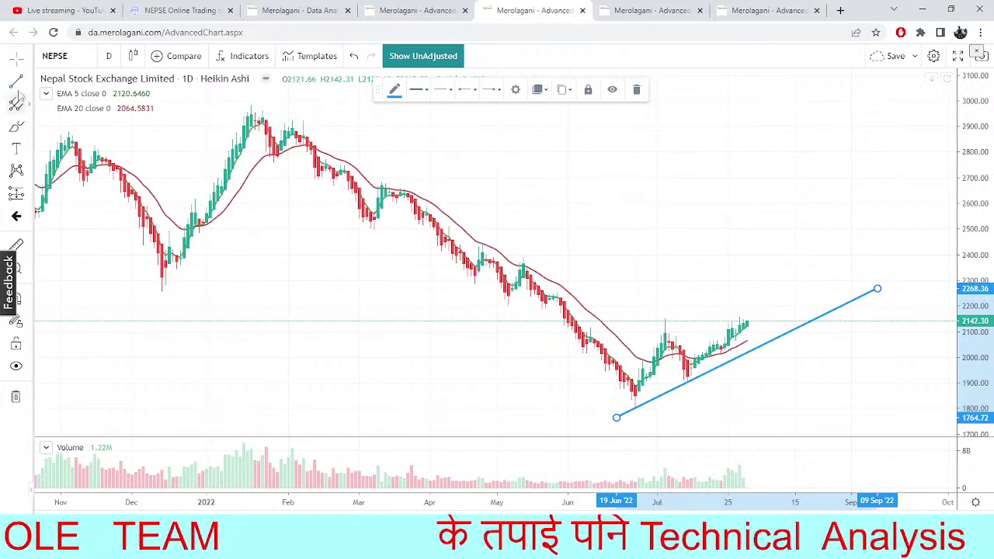
# Draw a resistance trend line across the July highs, from about 2118 on 20 Jun '22 to about 2220 on 15 Sep '22
pyautogui.click(15, 83)
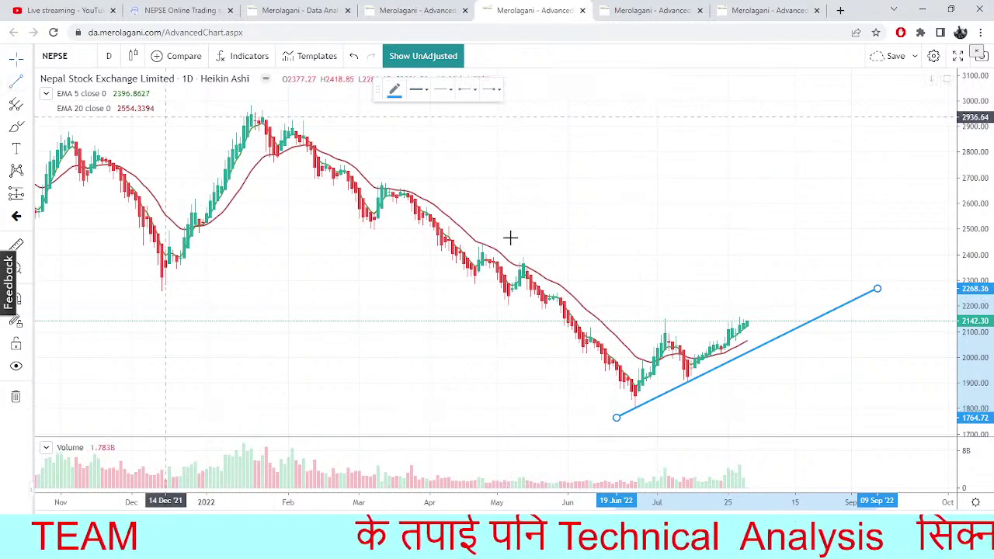
pyautogui.click(619, 326)
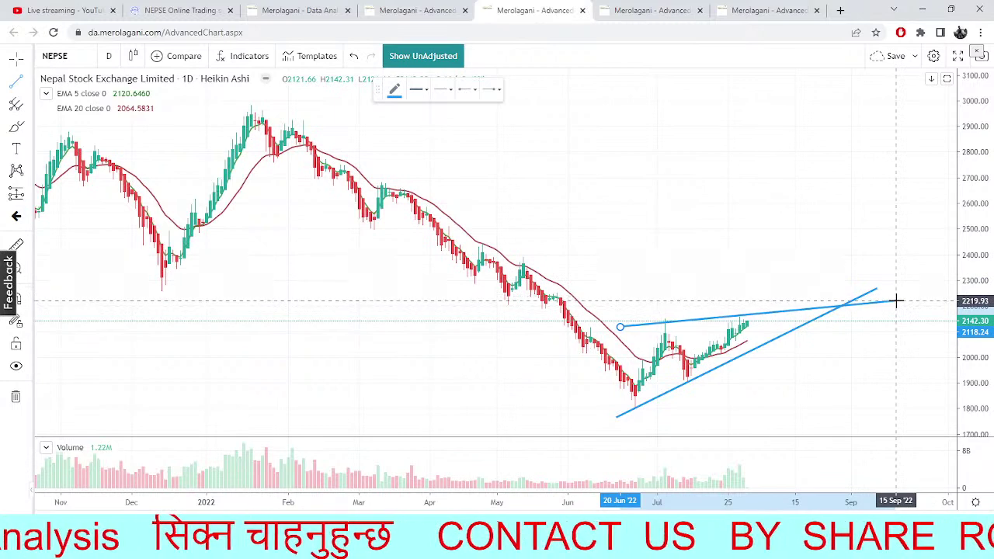
pyautogui.click(896, 301)
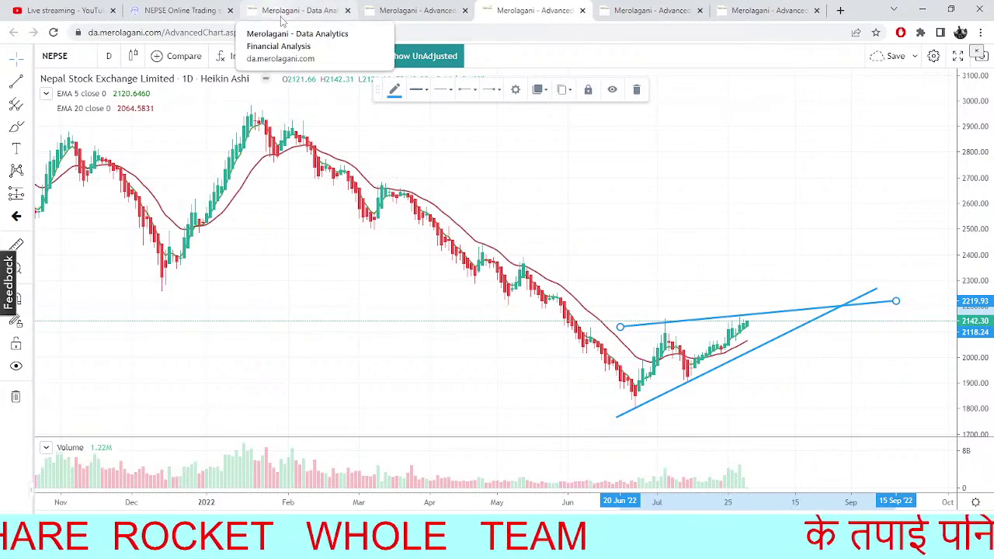
# Set the NEPSE chart's time interval to 15 minutes
pyautogui.click(111, 56)
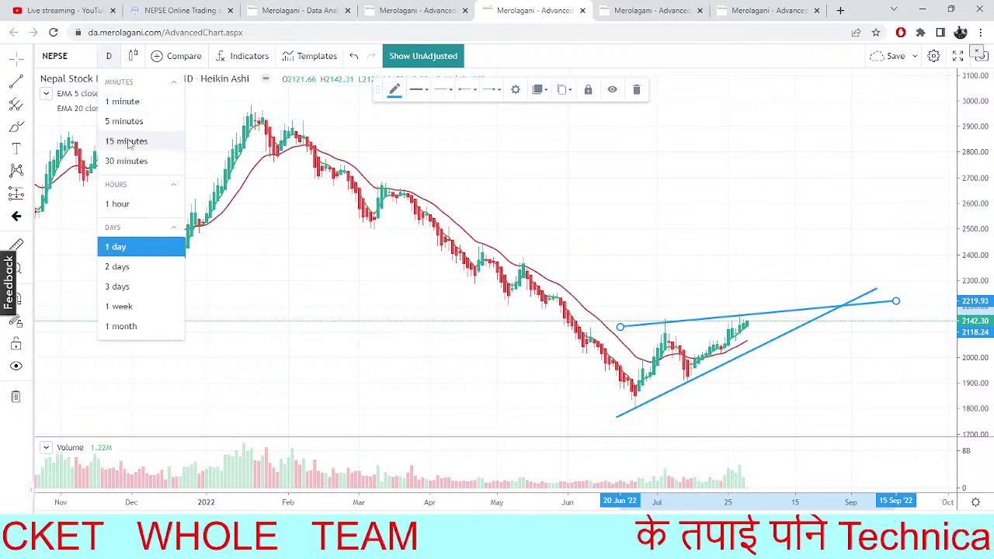
pyautogui.click(130, 140)
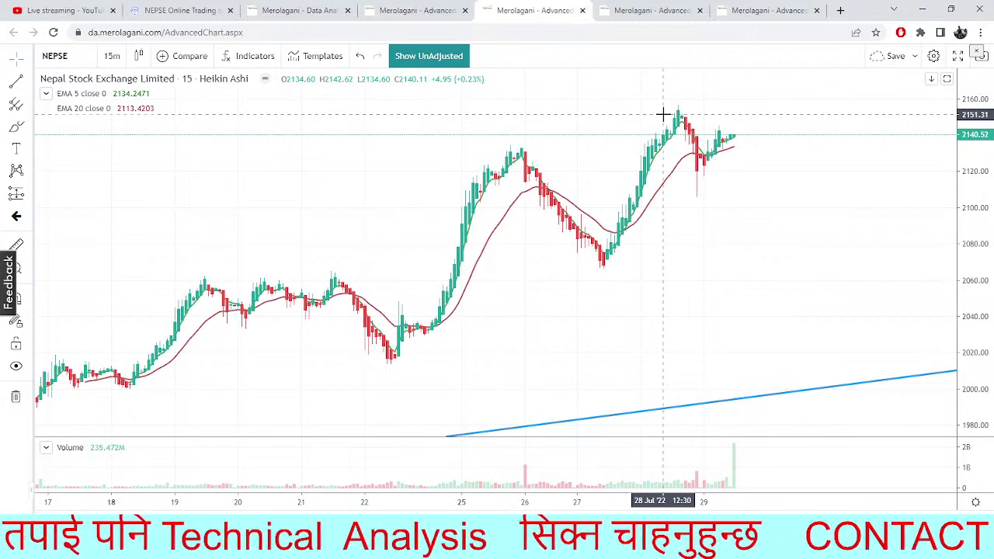
# Draw a short trend line just below the 27 Jul '22 low, between about 2063 and about 2052
pyautogui.moveTo(668, 206); pyautogui.dragTo(551, 284)
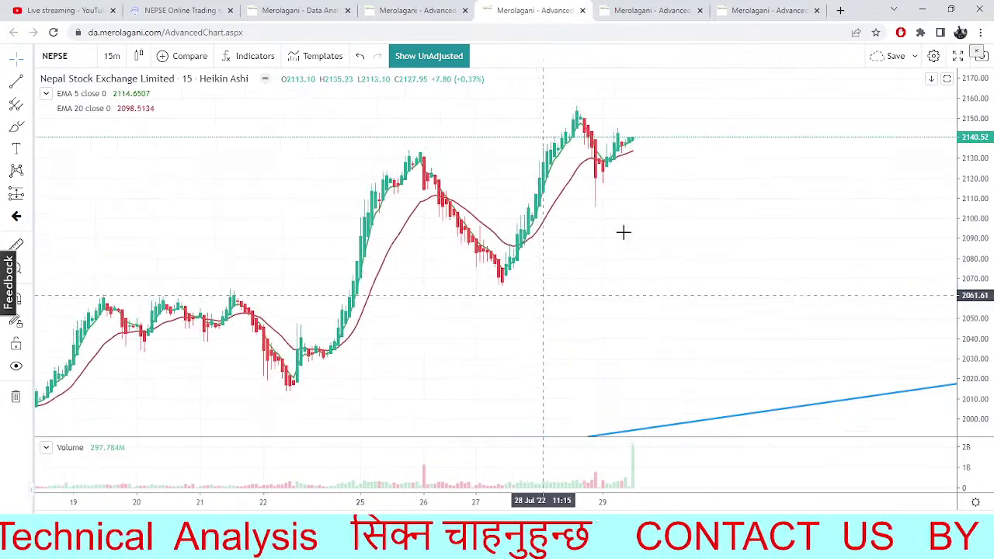
pyautogui.click(17, 82)
pyautogui.click(457, 298)
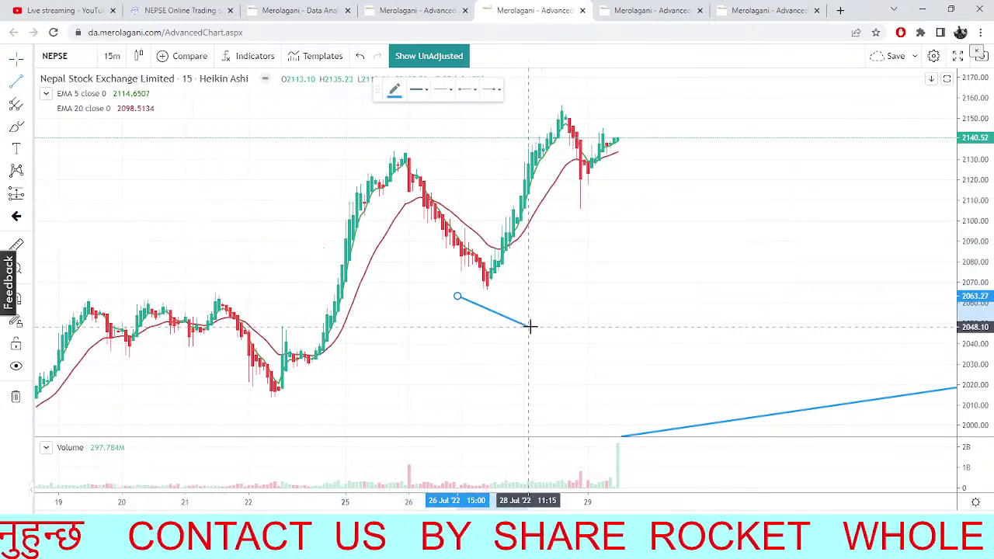
pyautogui.click(431, 318)
# Draw a support trend line under the 22 and 27 July lows, from about 2005 on 21 Jul '22 up to about 2140
pyautogui.moveTo(423, 384); pyautogui.dragTo(611, 340)
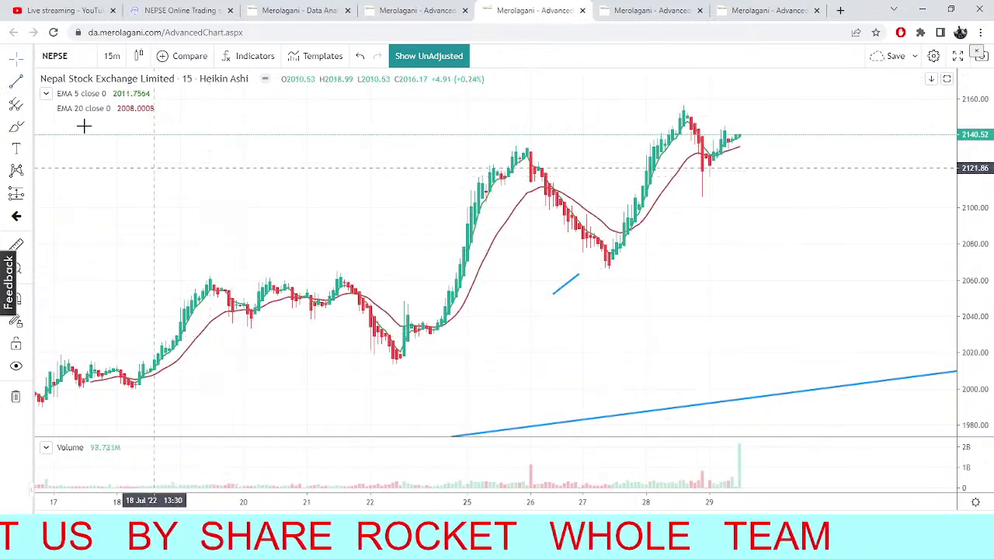
pyautogui.click(16, 83)
pyautogui.click(363, 379)
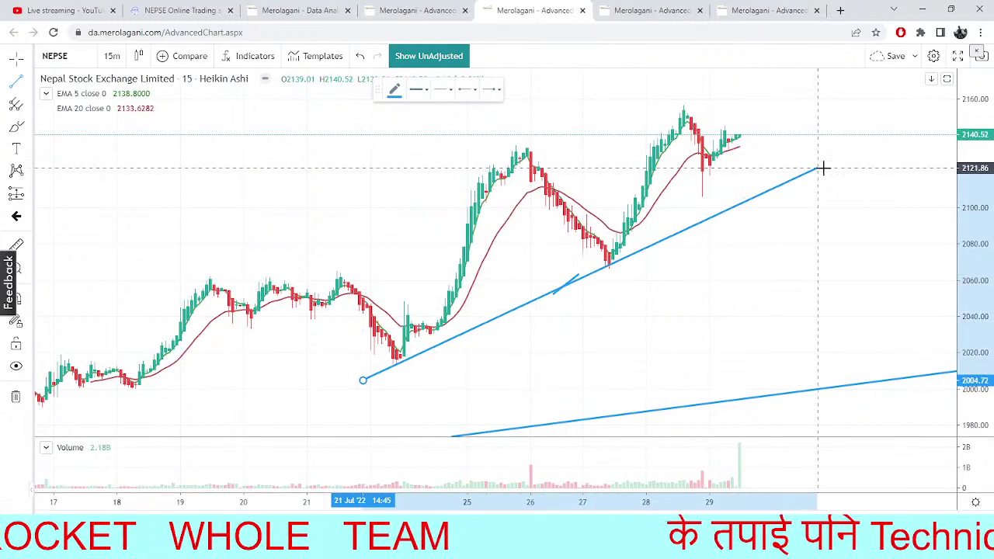
pyautogui.click(903, 135)
# Draw a steeper support trend line through the 27 and 28 July lows, from about 2051 on 26 Jul '22 to about 2155
pyautogui.click(17, 84)
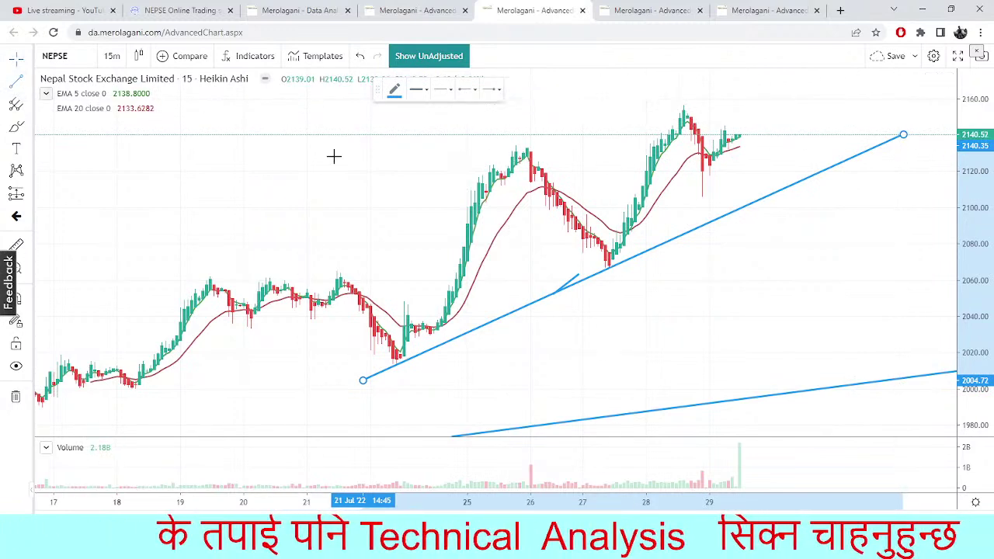
pyautogui.click(567, 298)
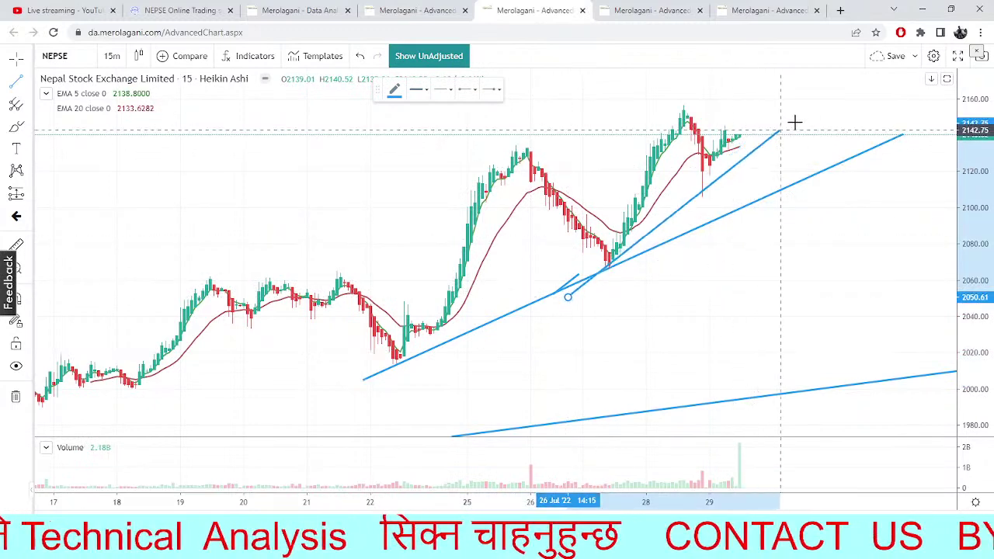
pyautogui.click(833, 109)
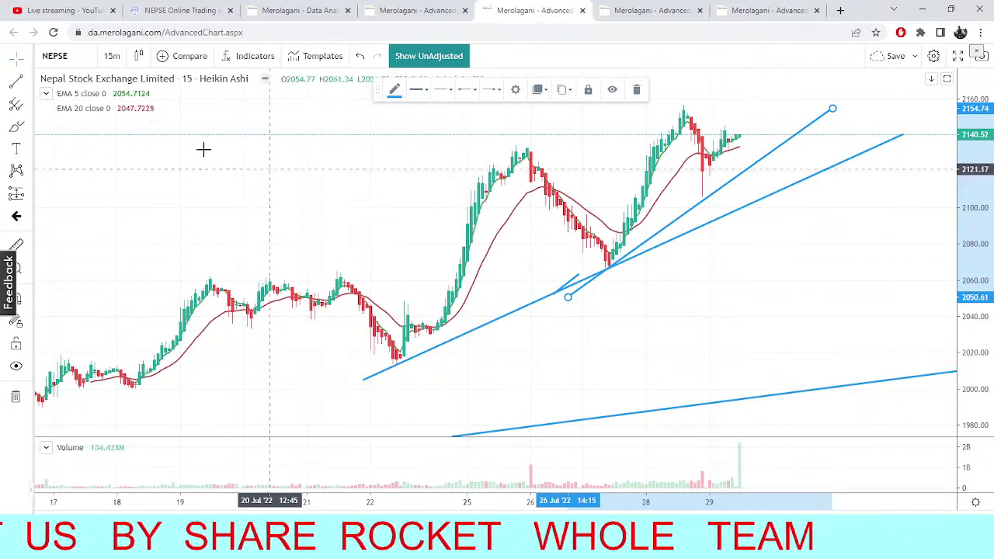
# Draw a resistance trend line across the 25 and 28 July highs, from about 2135 on 25 Jul '22 to about 2170
pyautogui.moveTo(273, 300); pyautogui.dragTo(316, 301)
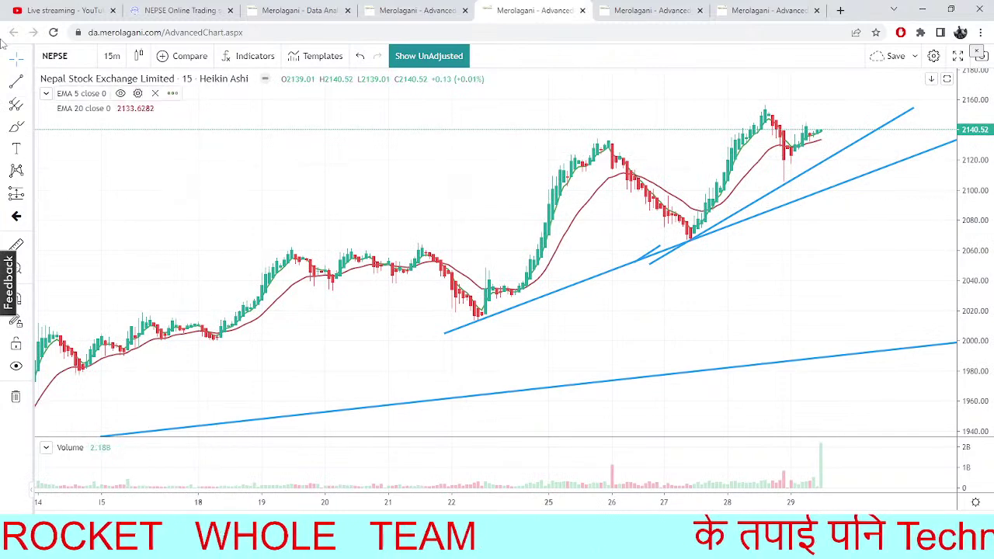
pyautogui.click(17, 83)
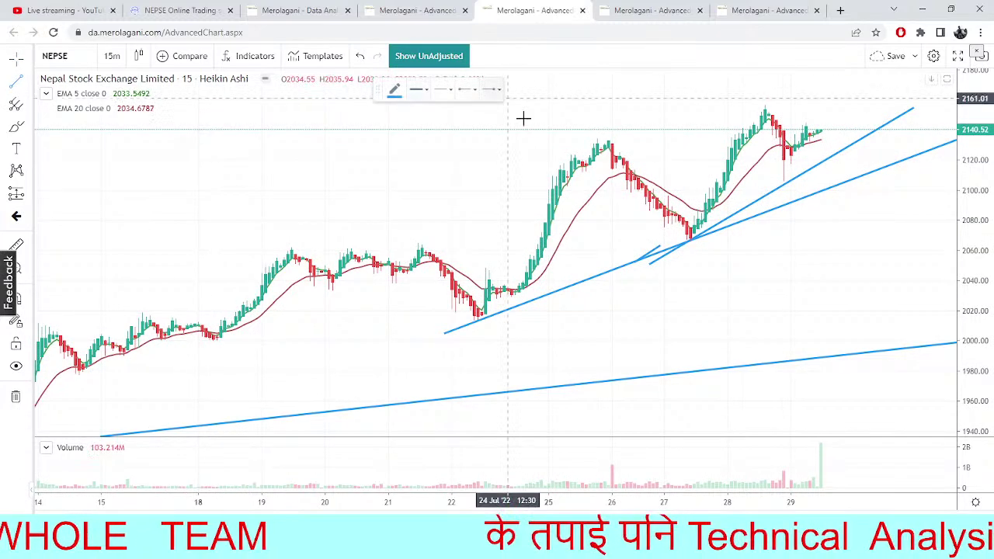
pyautogui.click(589, 138)
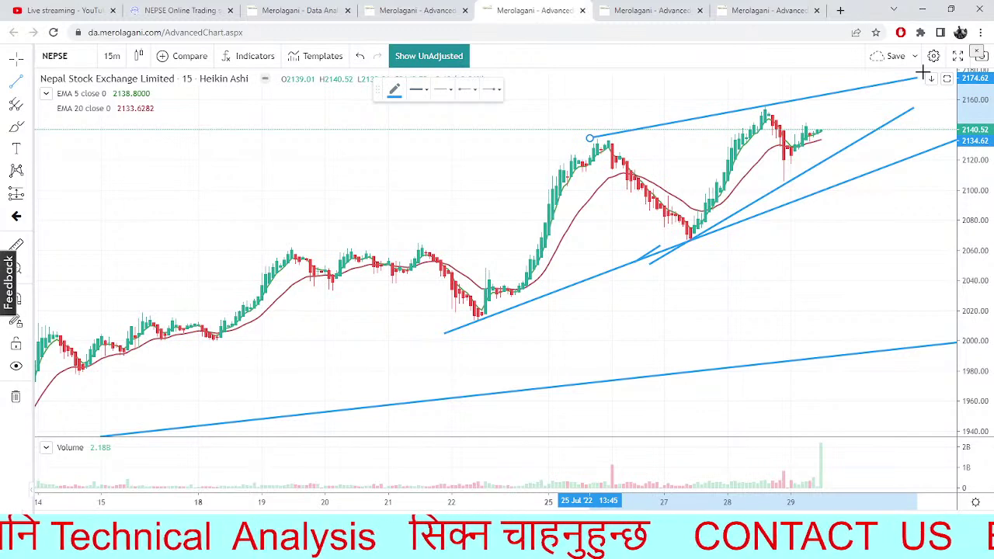
pyautogui.click(823, 219)
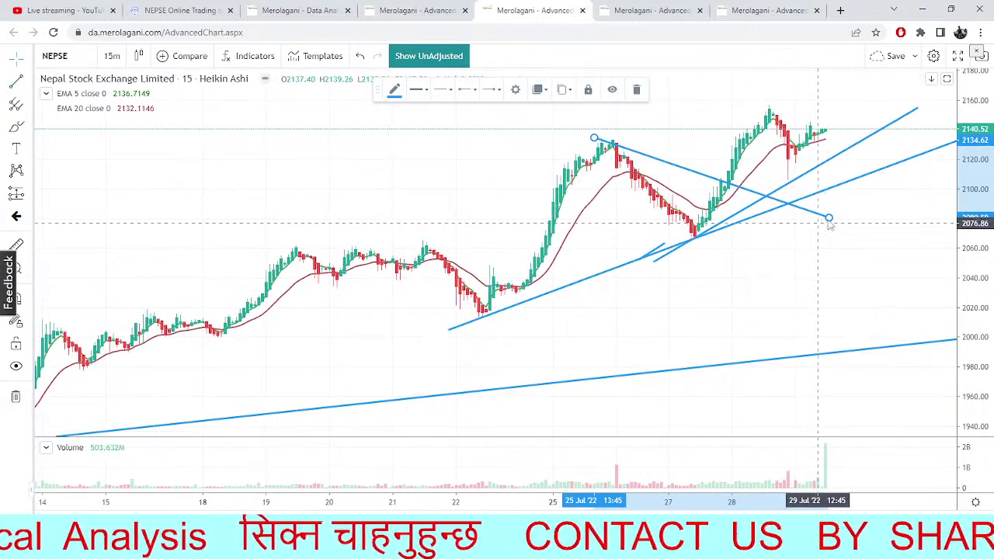
pyautogui.moveTo(828, 218); pyautogui.dragTo(882, 85)
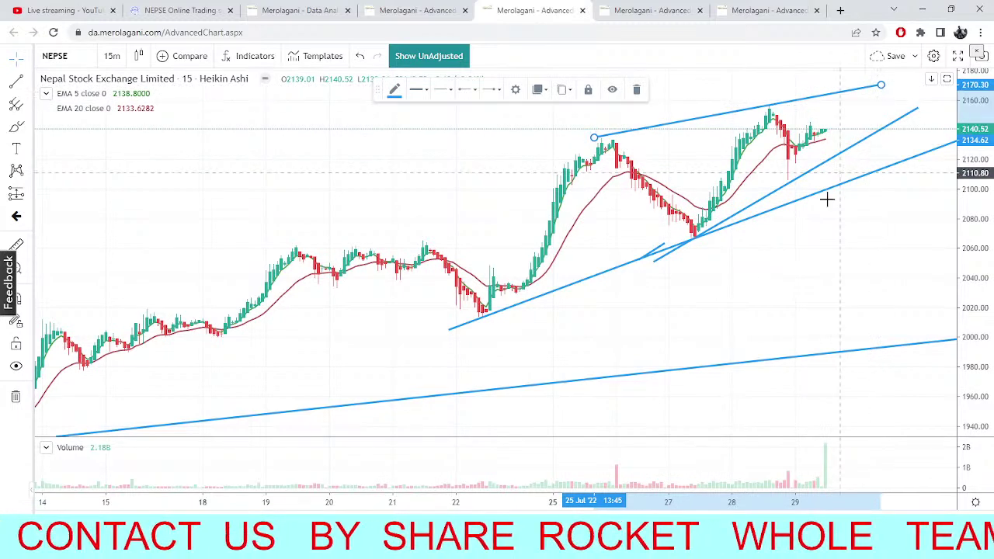
# Move the start of the upper resistance line slightly earlier and lower, to about 2132 on 25 Jul '22, and deselect it
pyautogui.moveTo(799, 275); pyautogui.dragTo(673, 328)
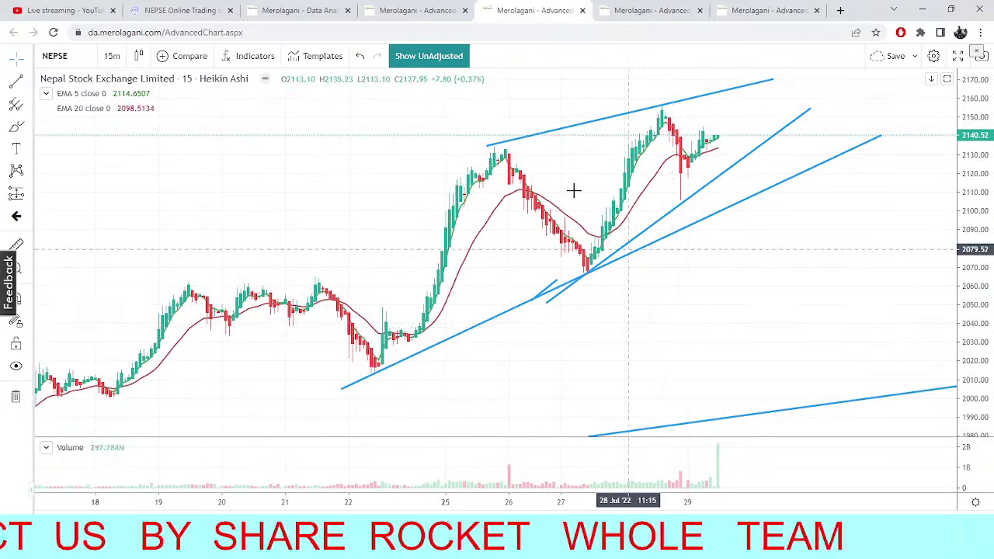
pyautogui.click(486, 147)
pyautogui.moveTo(486, 147); pyautogui.dragTo(479, 150)
pyautogui.click(424, 153)
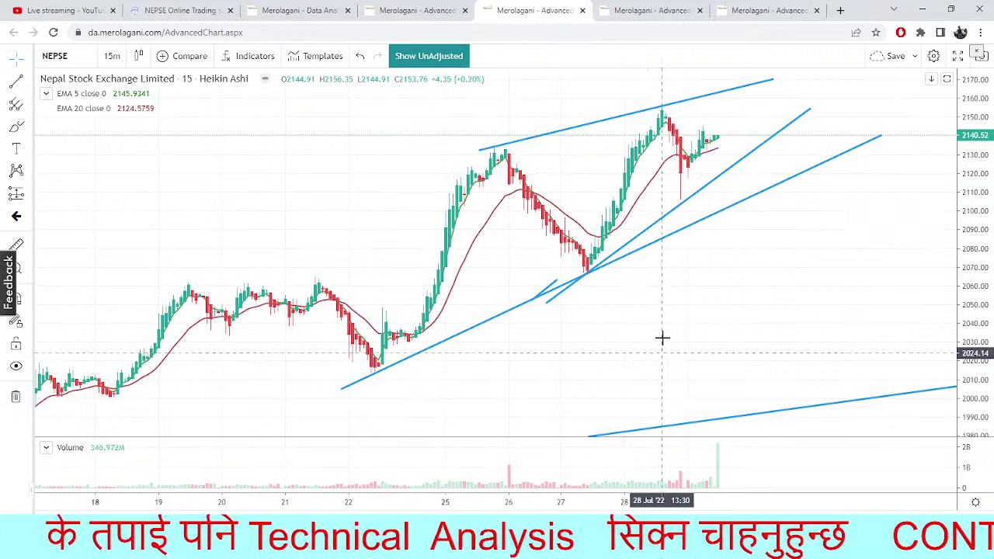
pyautogui.moveTo(648, 339); pyautogui.dragTo(527, 384)
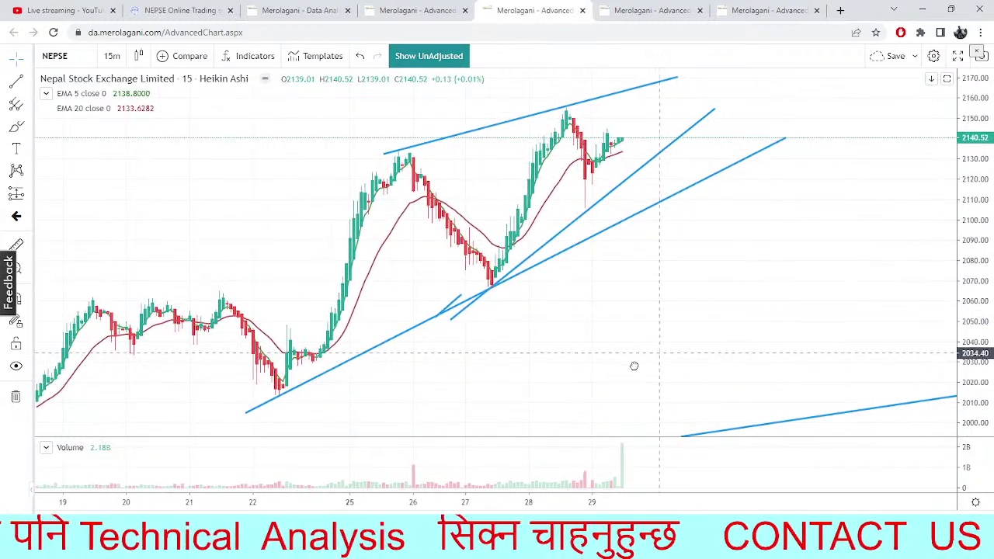
pyautogui.moveTo(639, 362); pyautogui.dragTo(607, 363)
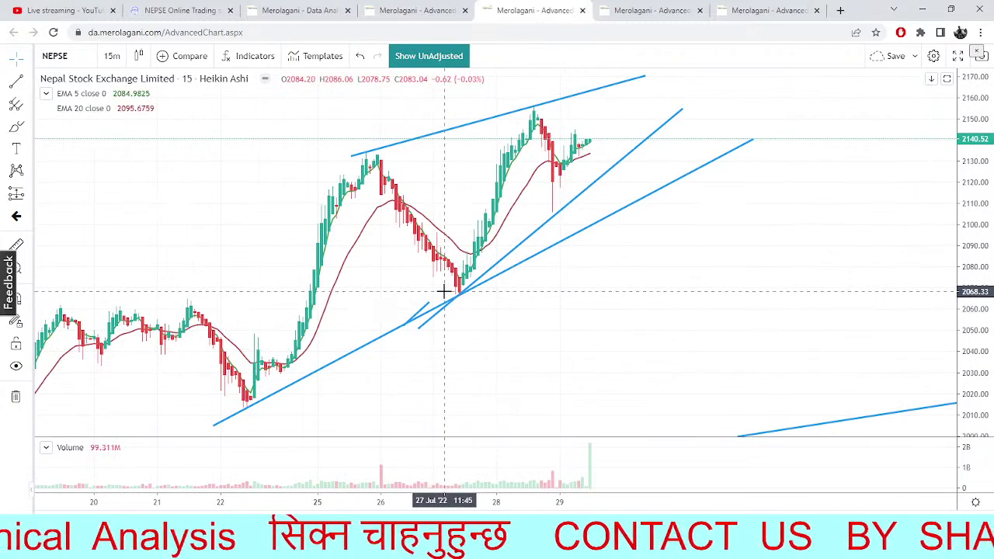
pyautogui.moveTo(735, 273); pyautogui.dragTo(730, 333)
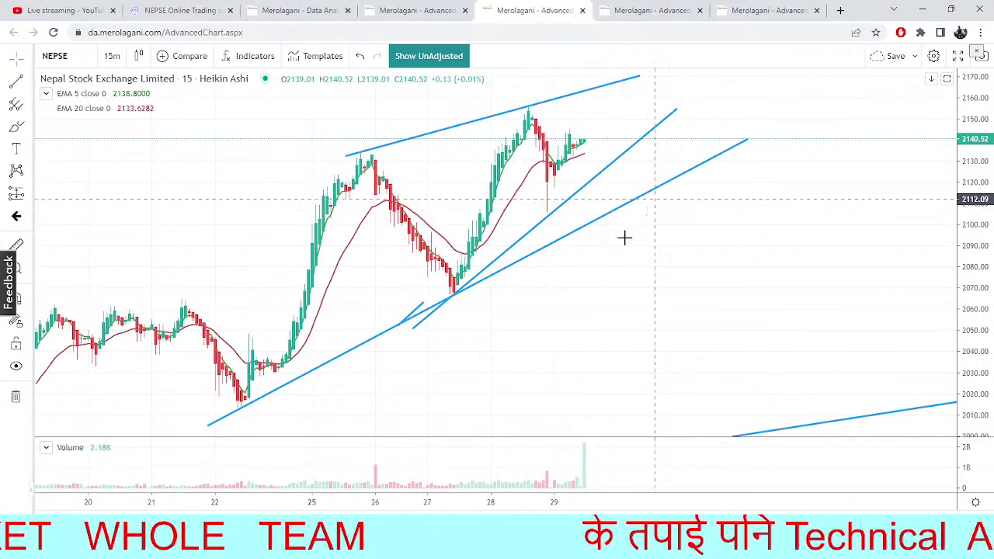
# Switch to the NEPSE Trade Management System dashboard and check the live index and market figures
pyautogui.click(189, 7)
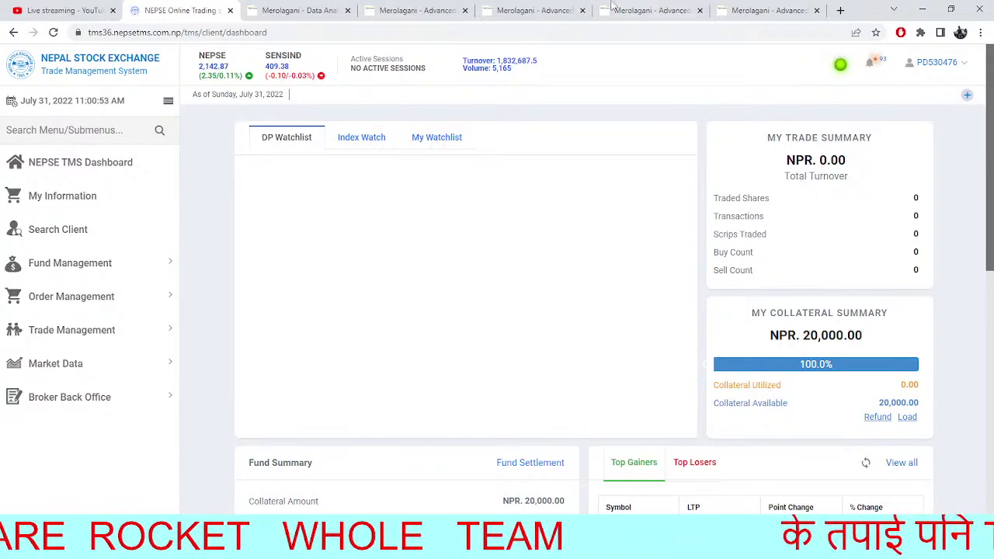
pyautogui.click(293, 10)
pyautogui.click(238, 12)
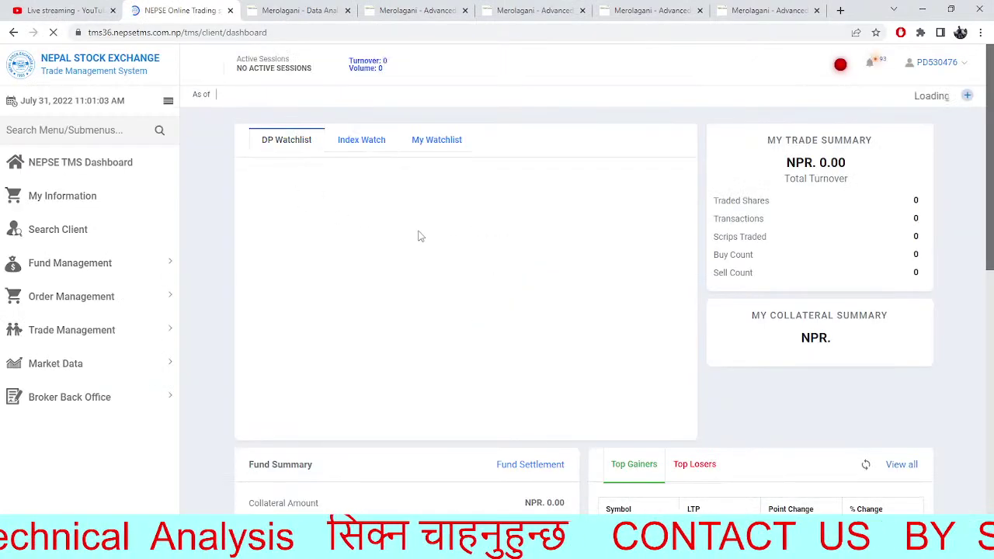
# Switch to the Merolagani Data Analytics page and expand its Market Summary section
pyautogui.click(281, 7)
pyautogui.click(405, 9)
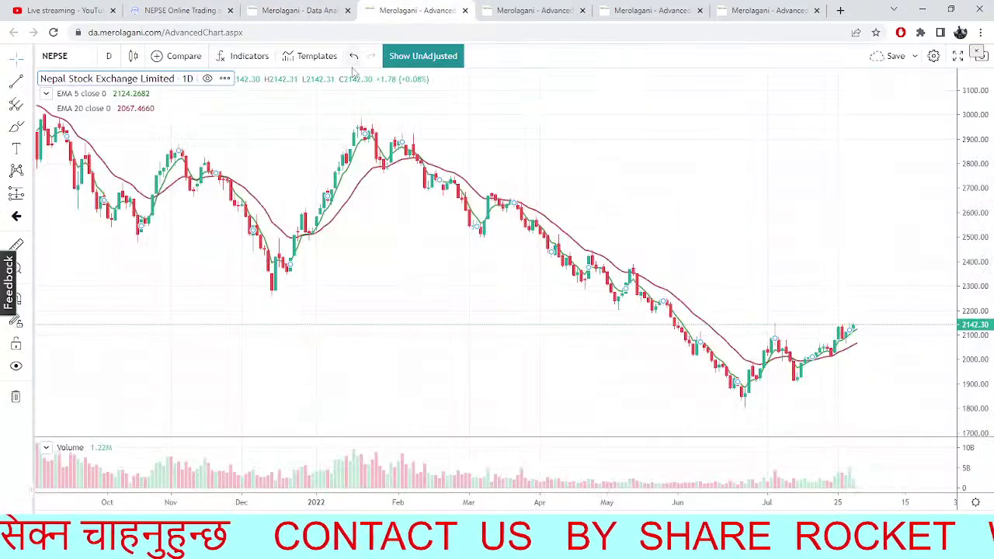
pyautogui.click(321, 9)
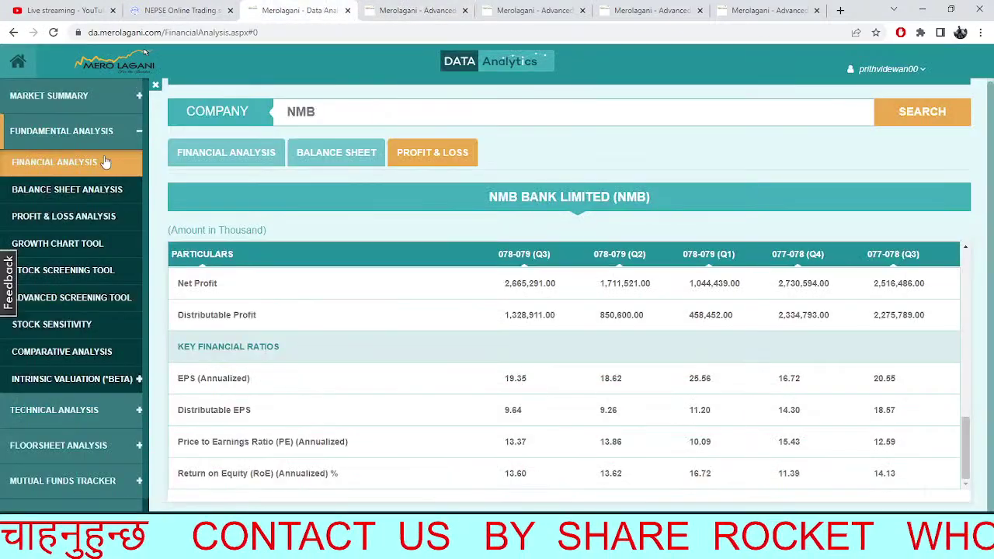
pyautogui.click(76, 107)
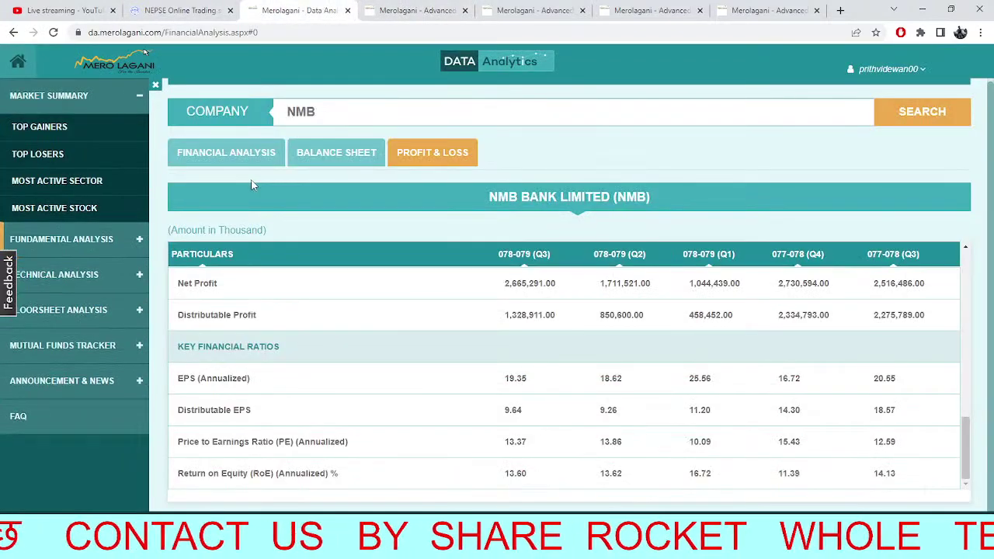
# Return to the daily NEPSE chart with the two EMAs and set its time interval to 5 minutes
pyautogui.click(439, 9)
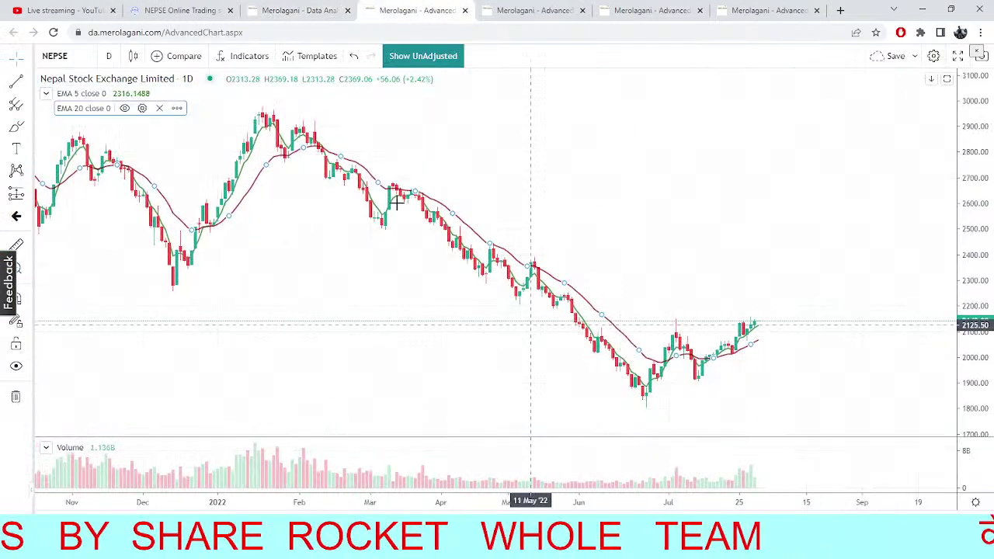
pyautogui.click(109, 56)
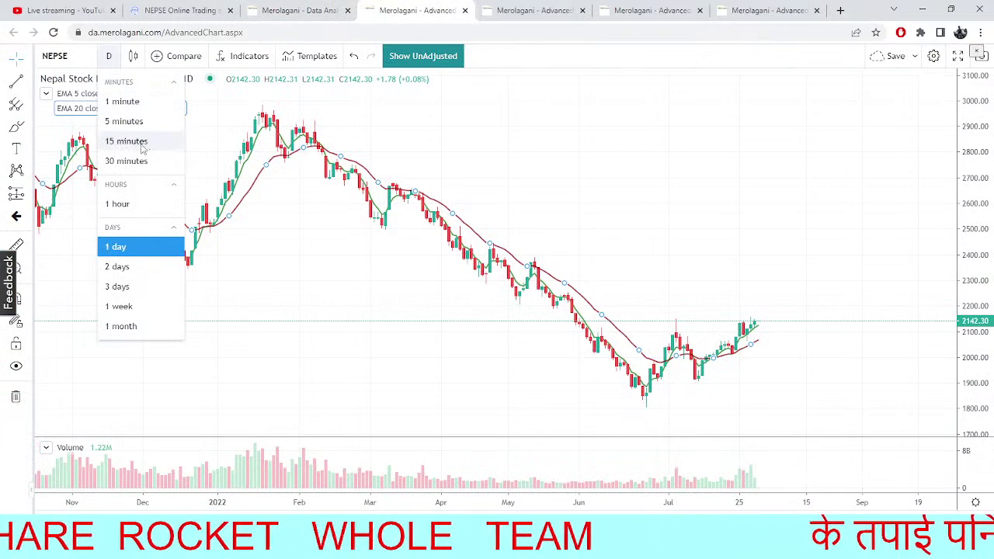
pyautogui.click(128, 121)
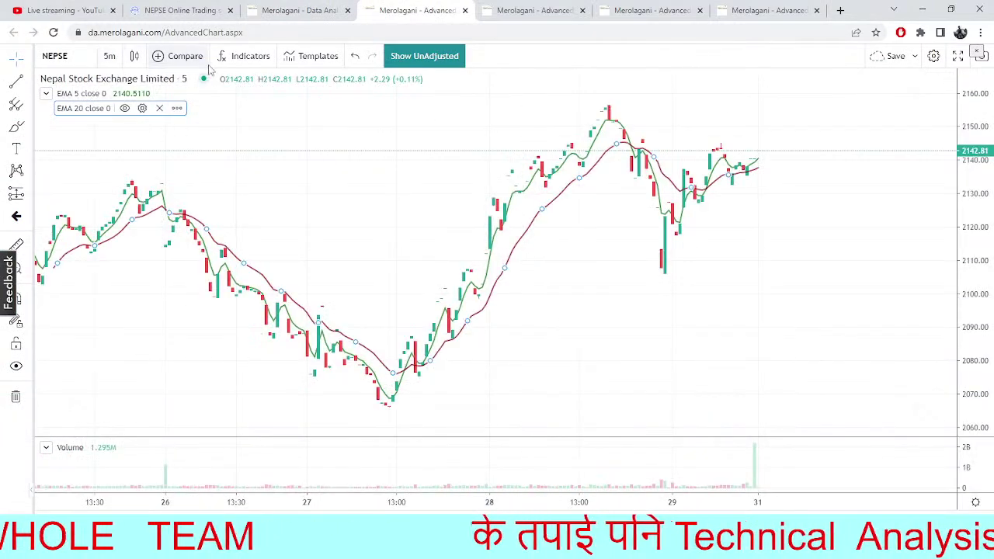
# Add the Relative Strength Index indicator to the 5-minute NEPSE chart and close the indicator list
pyautogui.click(241, 61)
pyautogui.write('E')
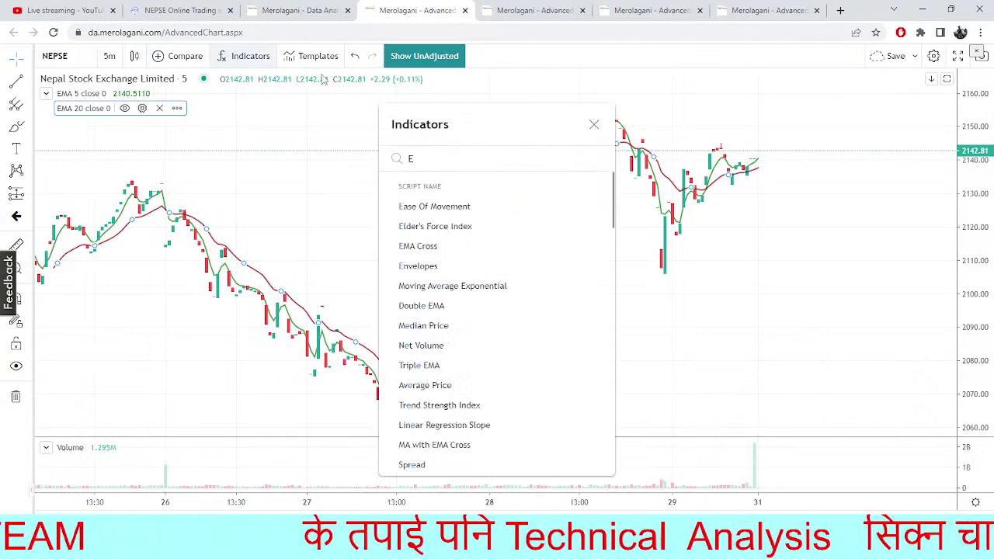
pyautogui.write('SIK')
pyautogui.press('BackSpace')
pyautogui.press('BackSpace')
pyautogui.press('BackSpace')
pyautogui.press('BackSpace')
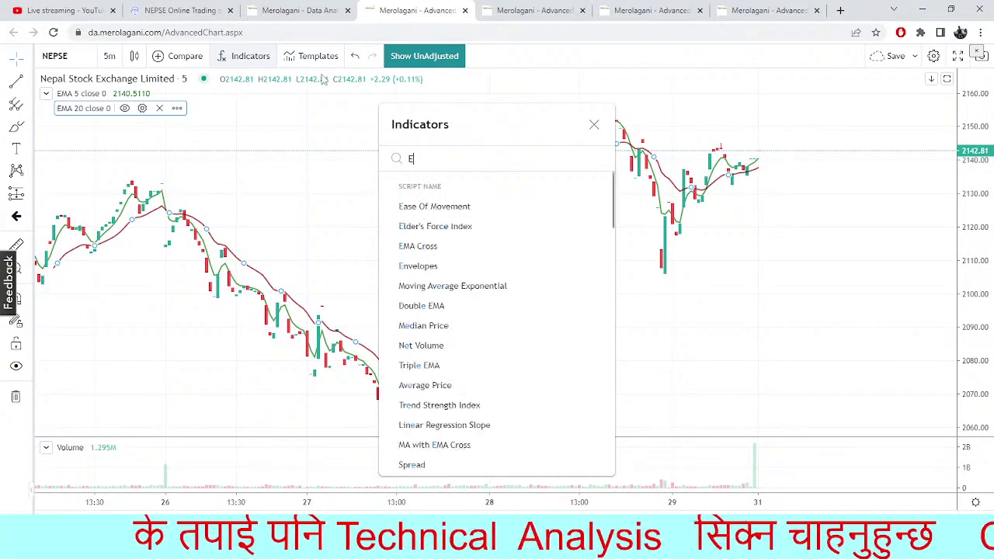
pyautogui.write('RSI')
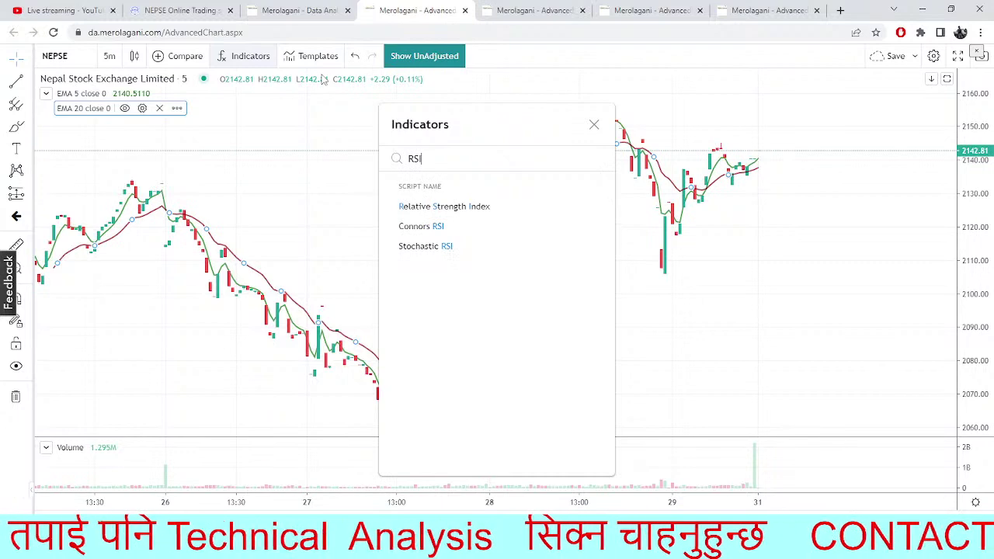
pyautogui.click(464, 213)
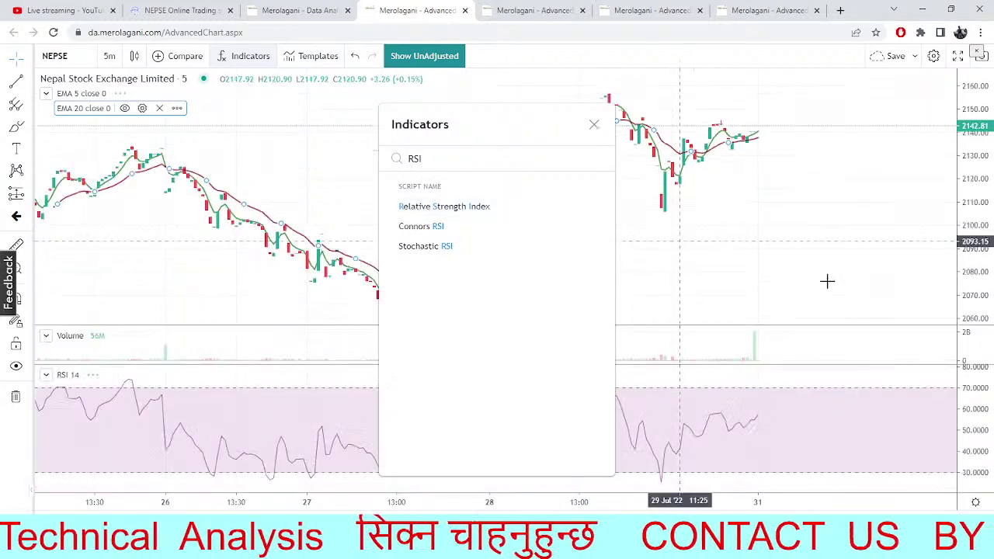
pyautogui.press('Escape')
# Draw three thick red horizontal lines across the RSI pane at about 72.57, 50.01 and 29.50
pyautogui.moveTo(658, 394); pyautogui.dragTo(626, 388)
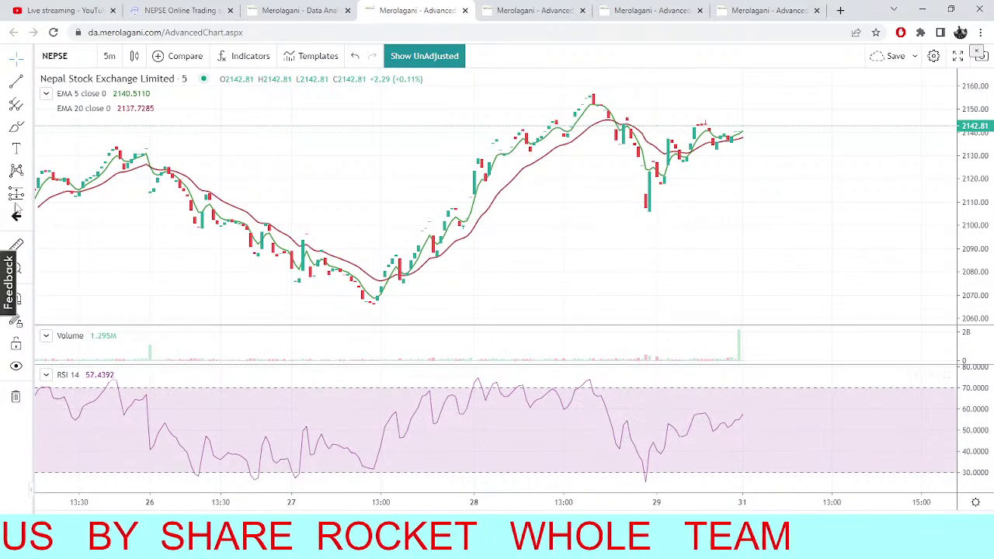
pyautogui.click(15, 80)
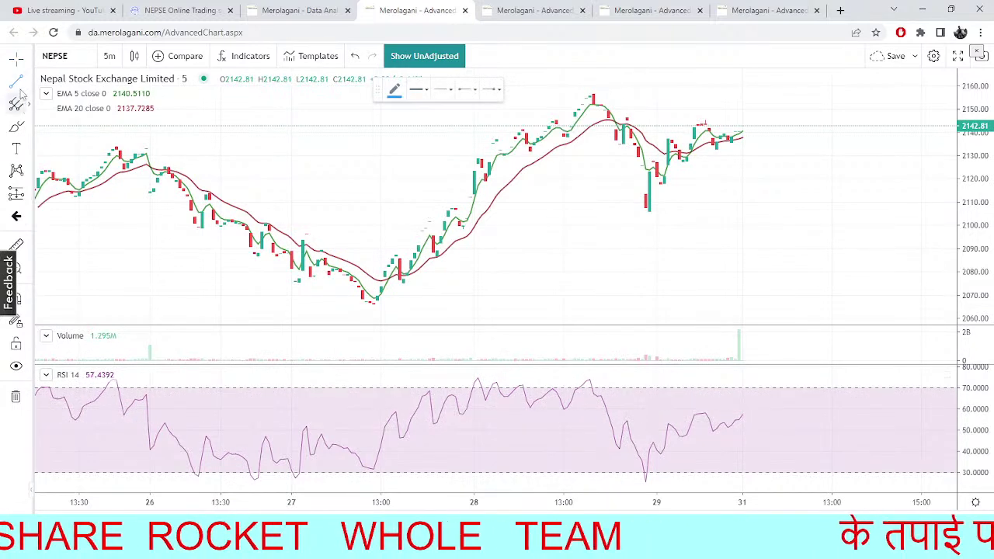
pyautogui.click(27, 84)
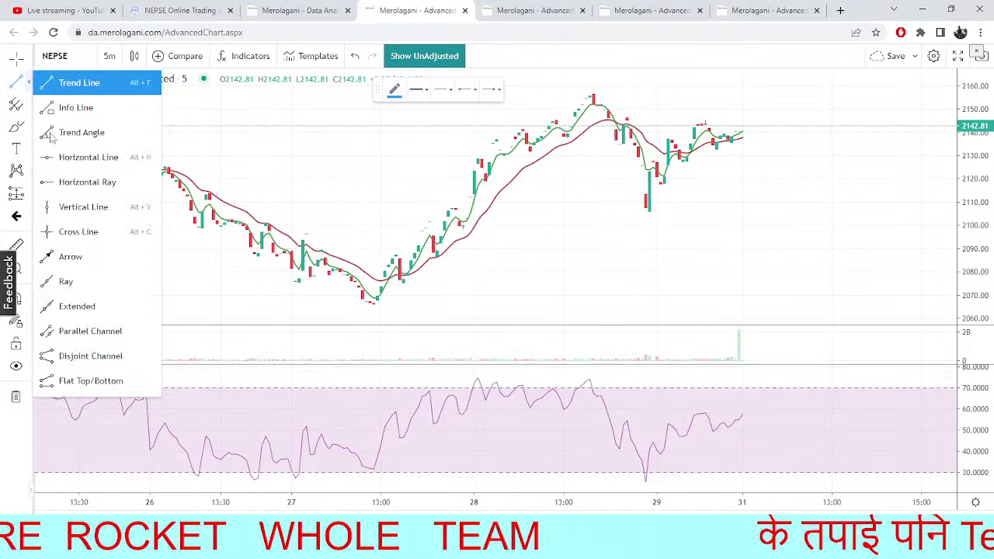
pyautogui.click(87, 181)
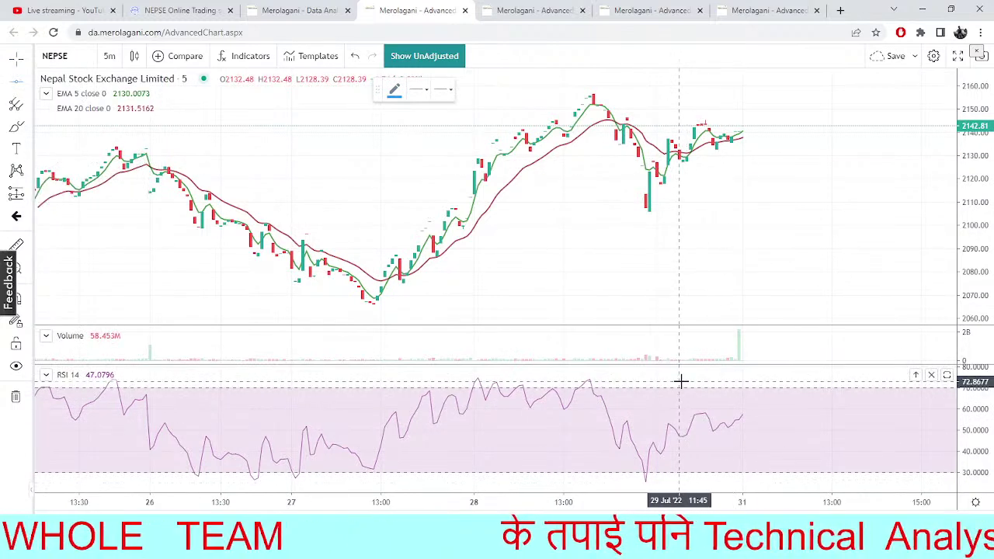
pyautogui.click(401, 98)
pyautogui.click(403, 126)
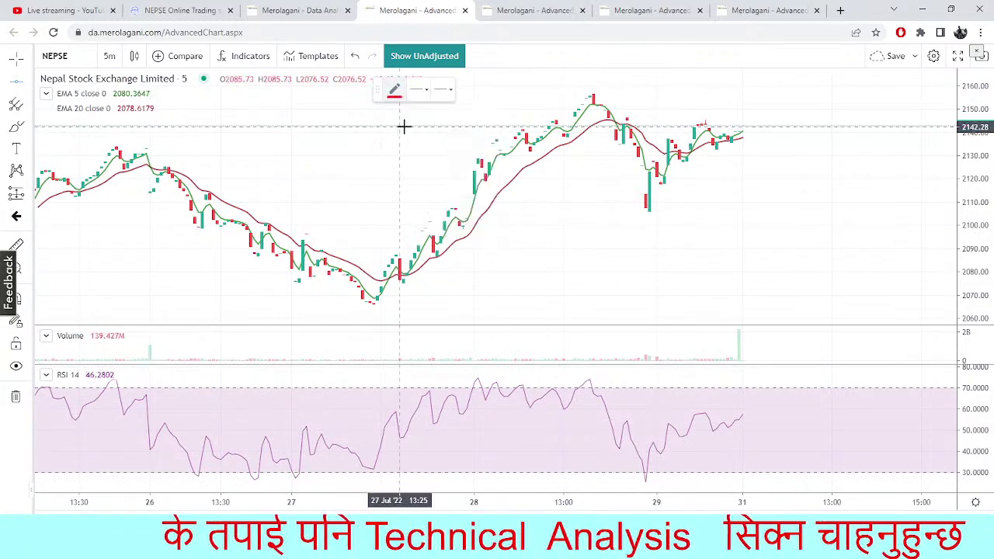
pyautogui.click(419, 89)
pyautogui.click(471, 113)
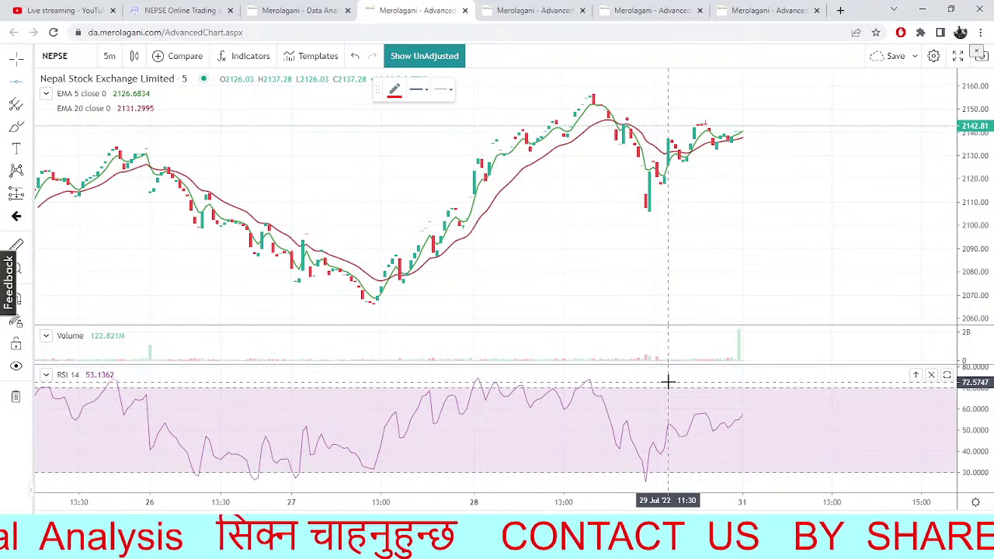
pyautogui.click(668, 381)
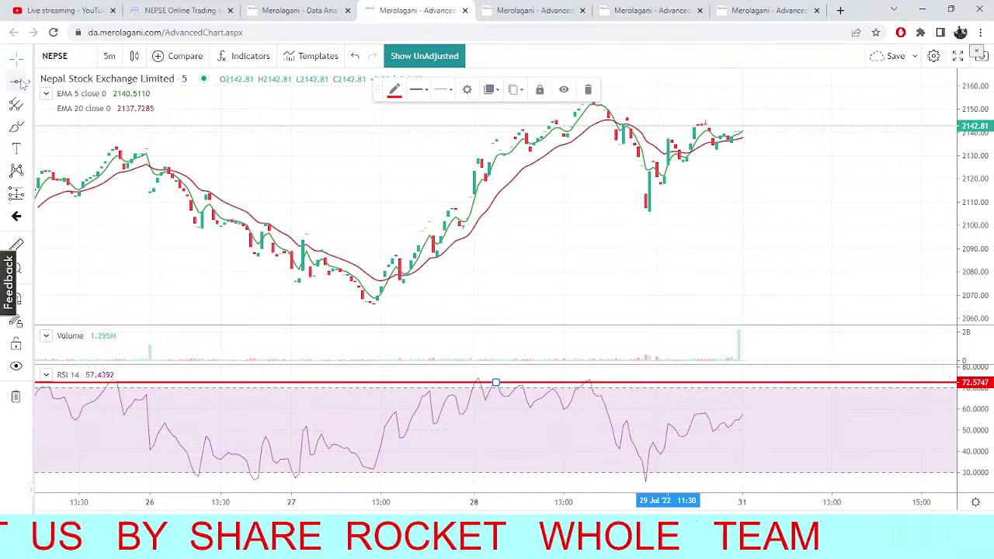
pyautogui.click(767, 429)
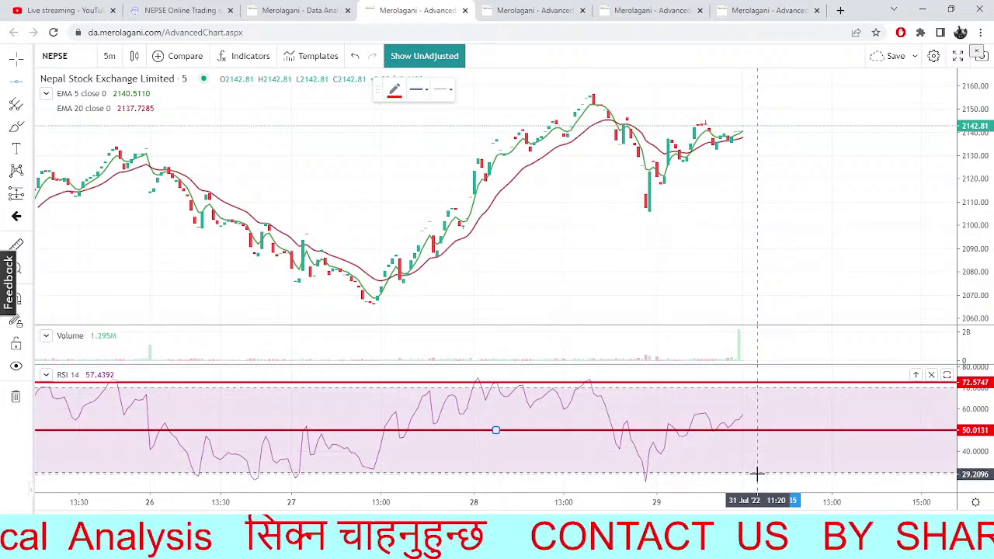
pyautogui.click(757, 473)
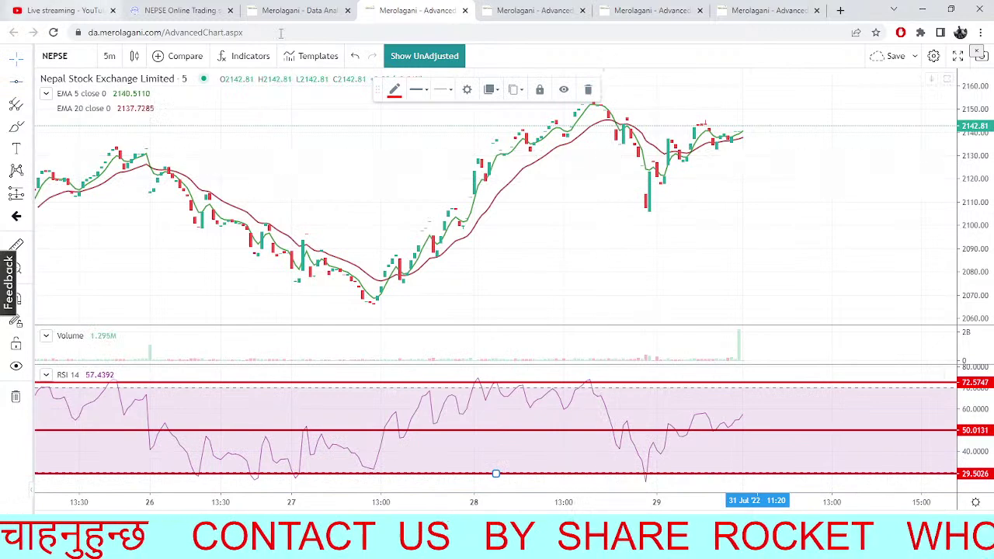
# Switch to the NEPSE Trade Management System and open the Market Depth page from its market data
pyautogui.click(179, 10)
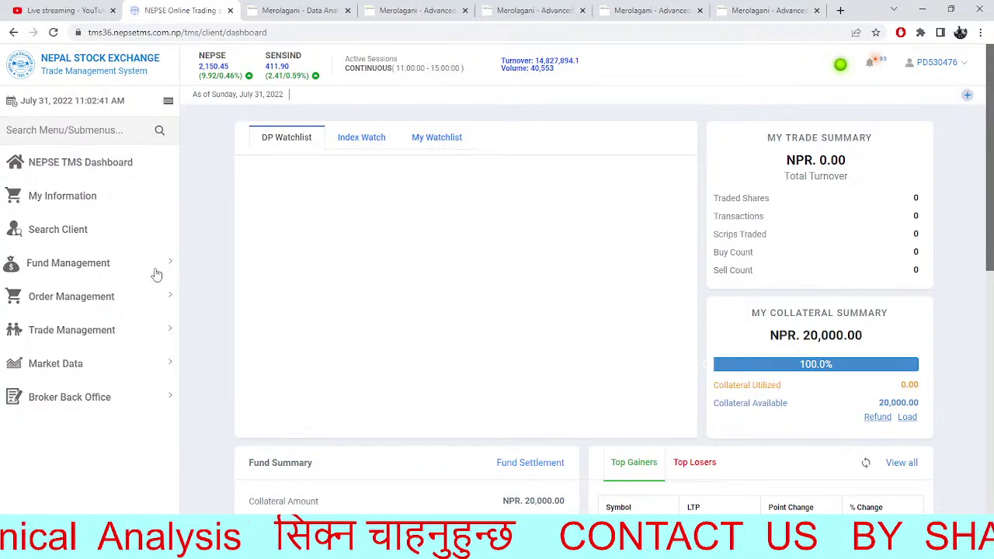
pyautogui.click(116, 296)
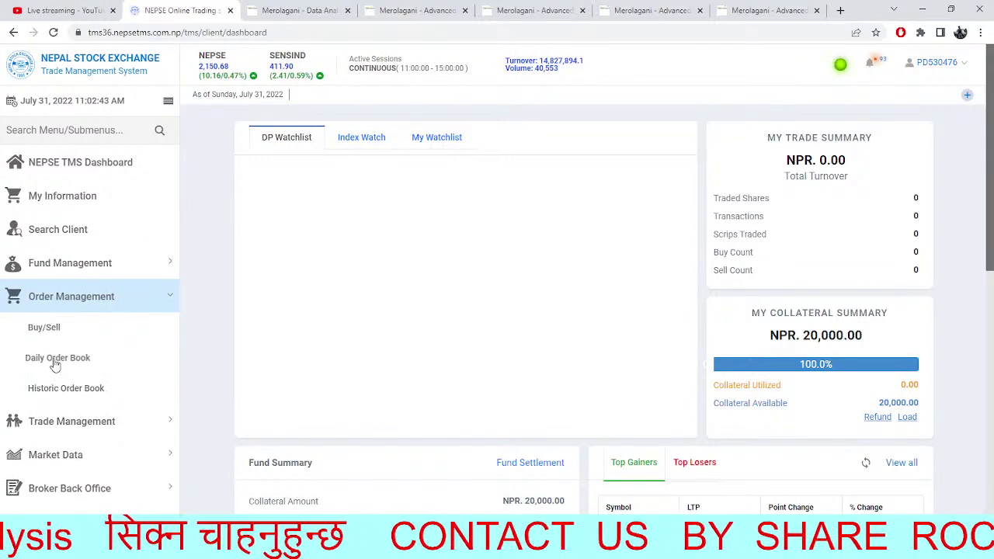
pyautogui.click(67, 456)
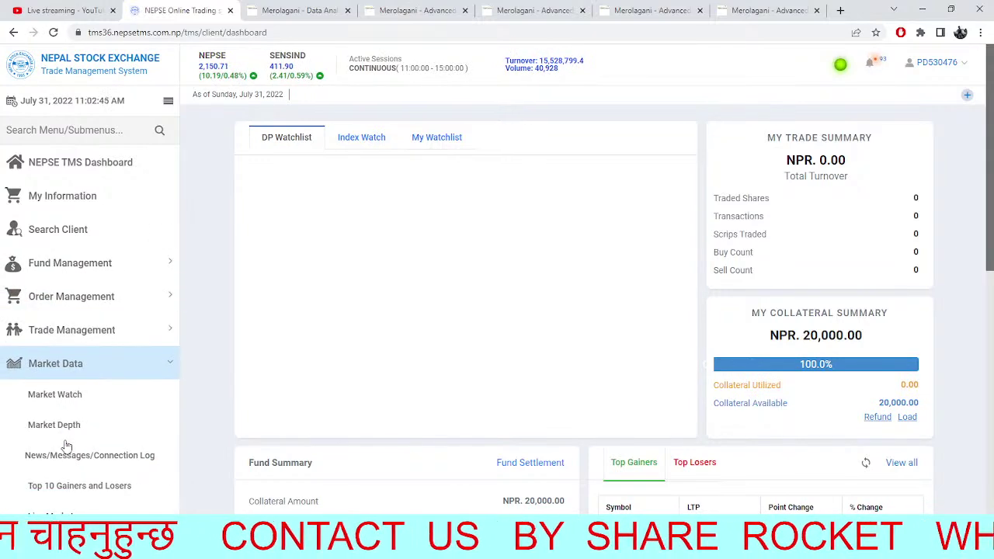
pyautogui.click(67, 423)
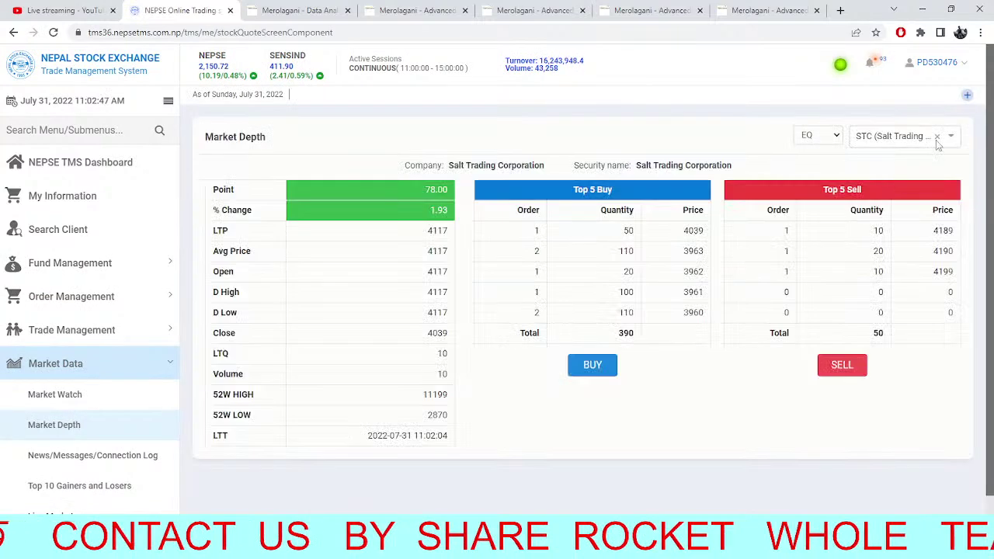
# Show the market depth of SHIVM (Shivam Cements) and examine its Top 5 Sell orders and totals
pyautogui.click(938, 137)
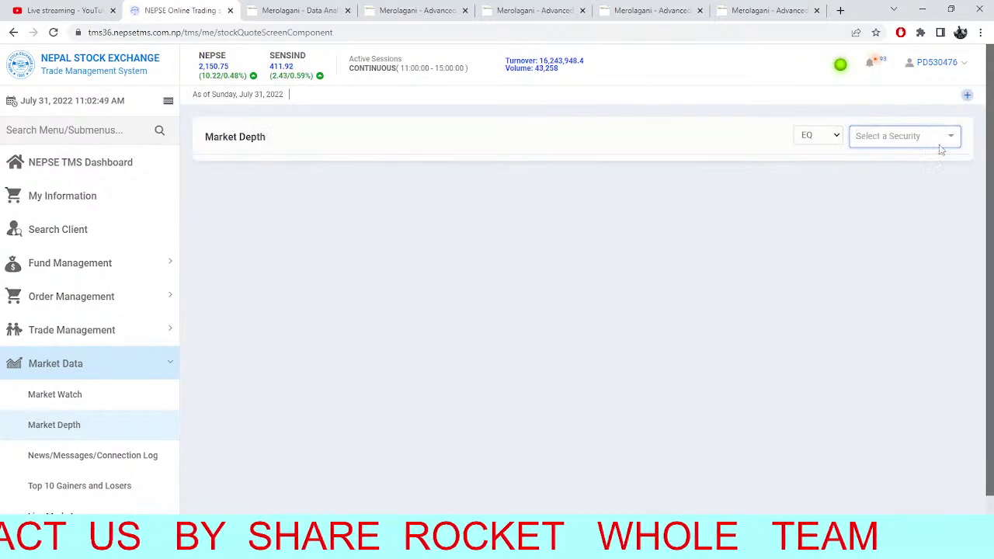
pyautogui.write('SHIV')
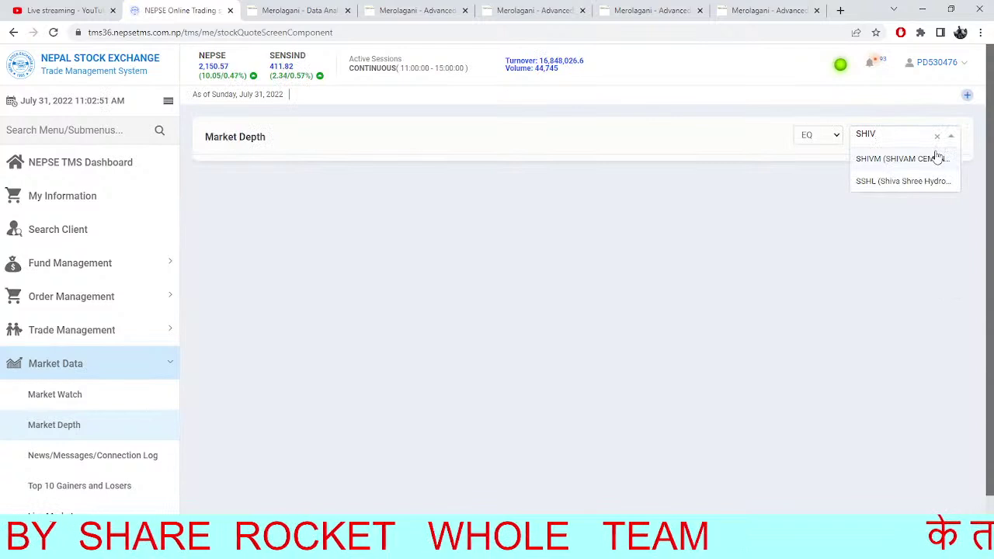
pyautogui.click(938, 157)
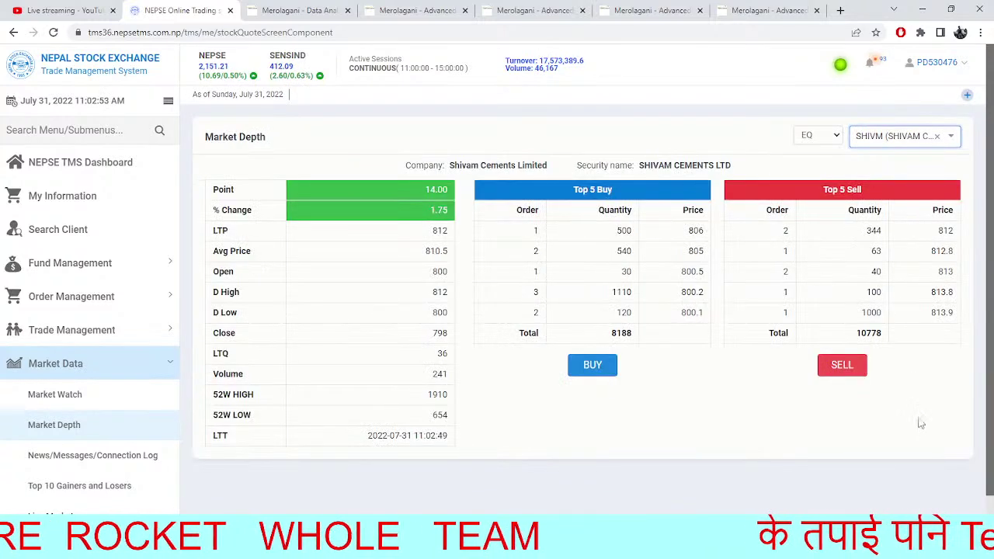
pyautogui.moveTo(924, 351); pyautogui.dragTo(750, 290)
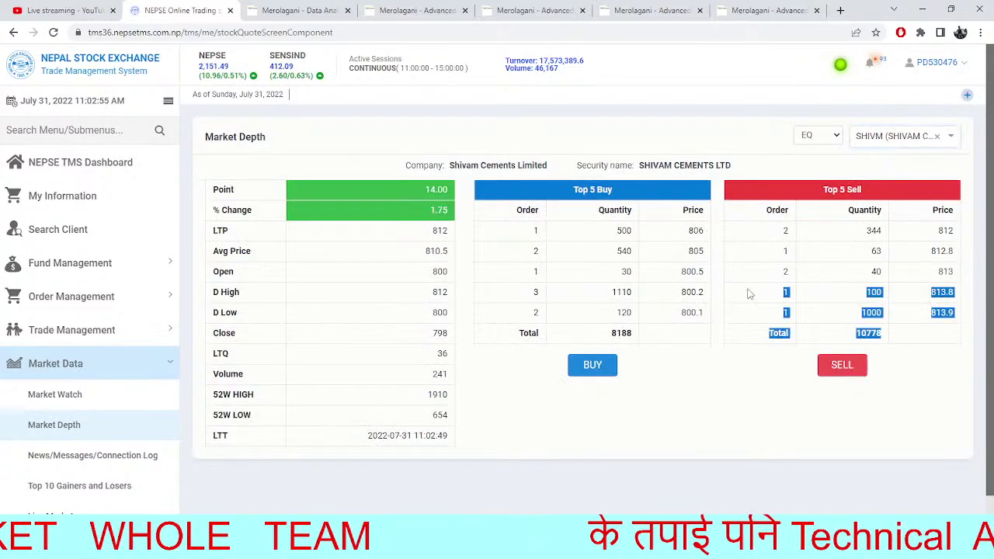
pyautogui.click(744, 432)
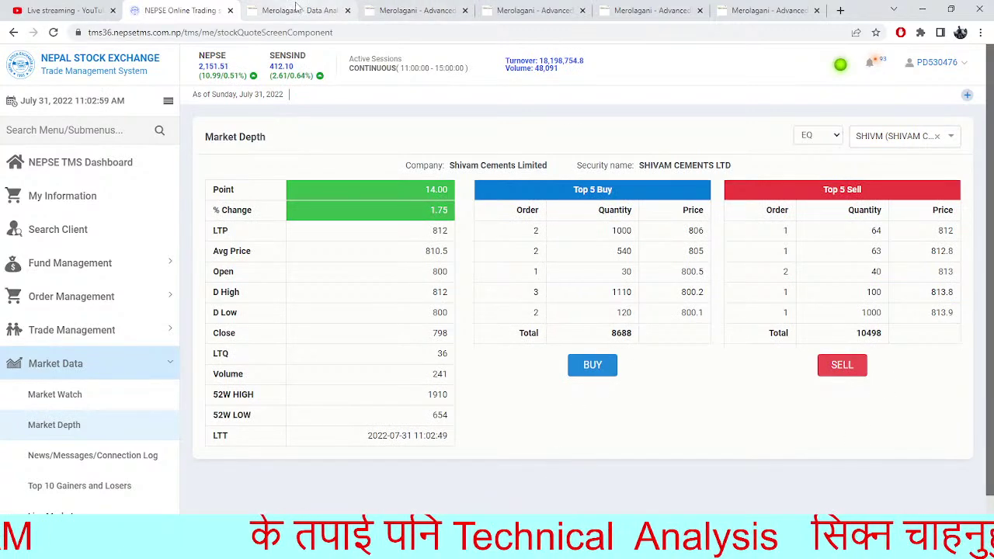
# Switch back to Merolagani and review the 5-minute, 15-minute Heikin Ashi and daily Bollinger Bands NEPSE charts in turn
pyautogui.click(333, 11)
pyautogui.click(396, 11)
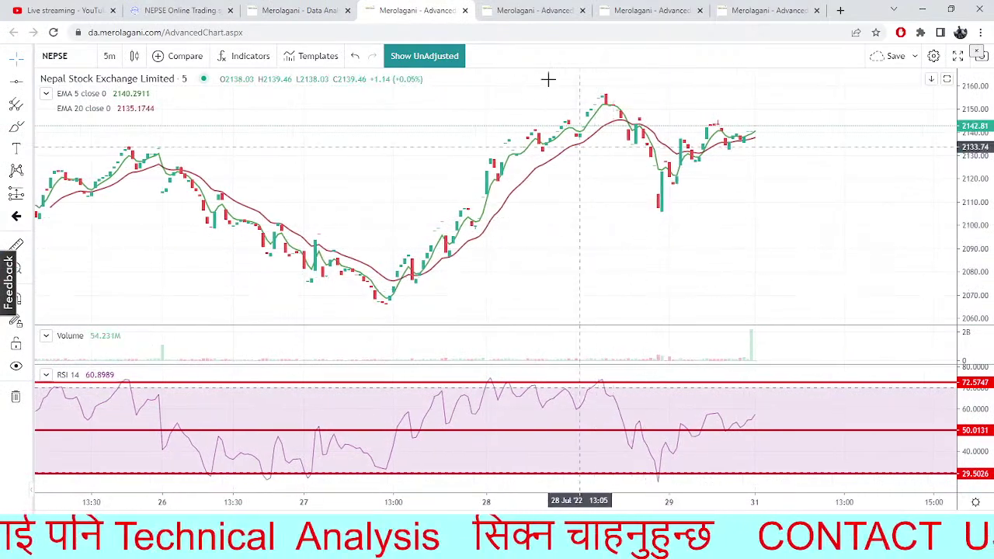
pyautogui.click(535, 10)
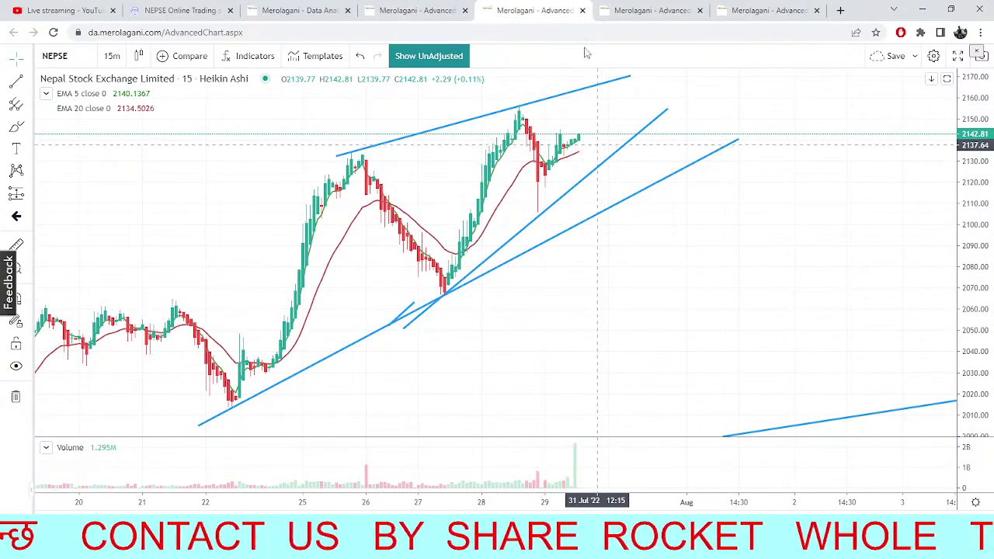
pyautogui.click(625, 11)
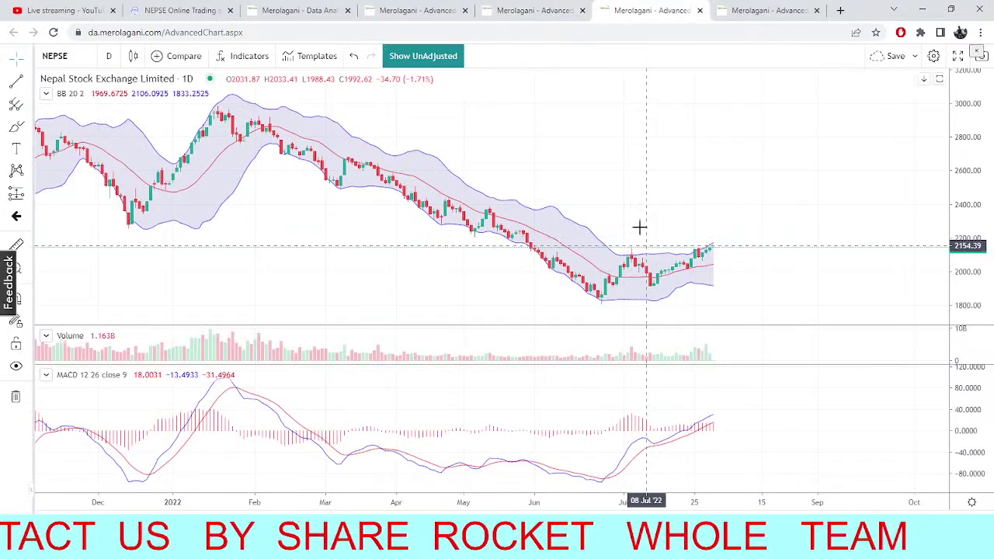
pyautogui.moveTo(657, 176); pyautogui.dragTo(763, 135)
pyautogui.moveTo(659, 207); pyautogui.dragTo(563, 57)
pyautogui.moveTo(652, 147); pyautogui.dragTo(595, 171)
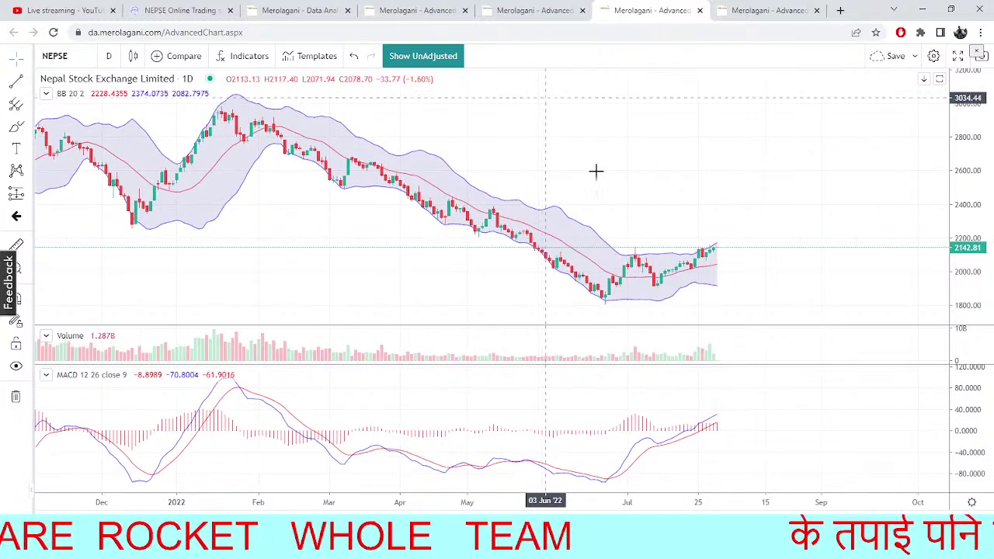
pyautogui.moveTo(658, 251); pyautogui.dragTo(645, 211)
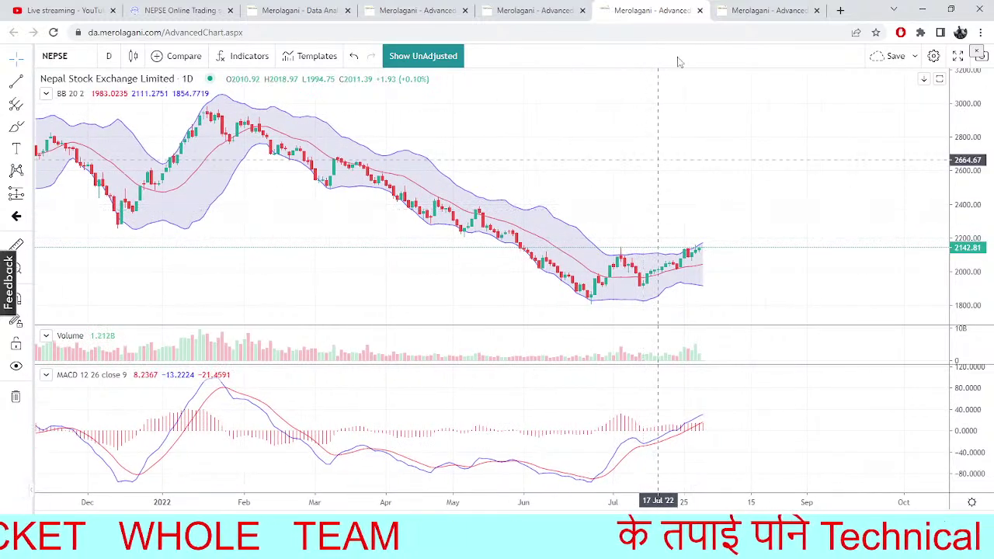
# On the daily National Hydro Power chart with Fibonacci pivots, change the symbol to SHIVM (SHIVAM CEMENTS LTD) and inspect recent prices
pyautogui.click(765, 9)
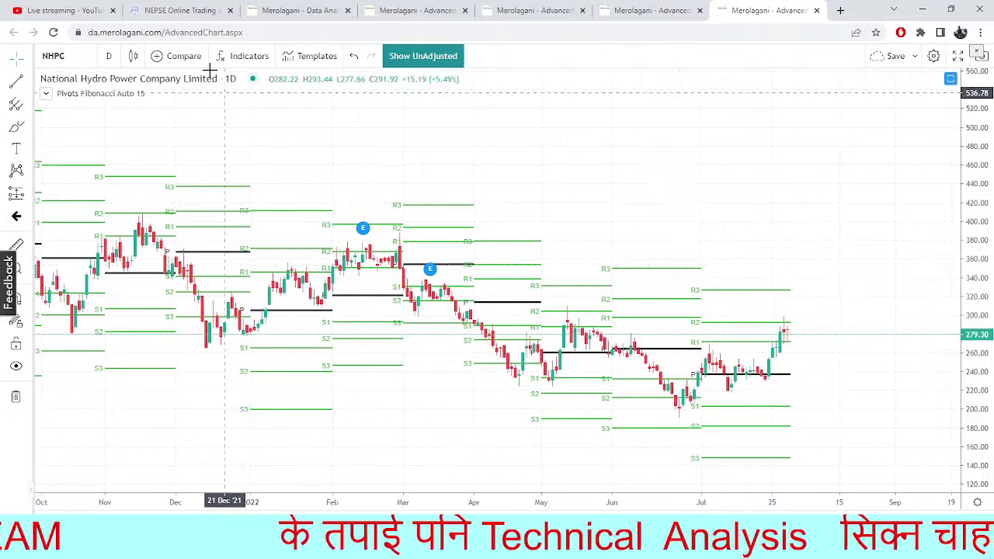
pyautogui.click(70, 57)
pyautogui.write('SHIVAM')
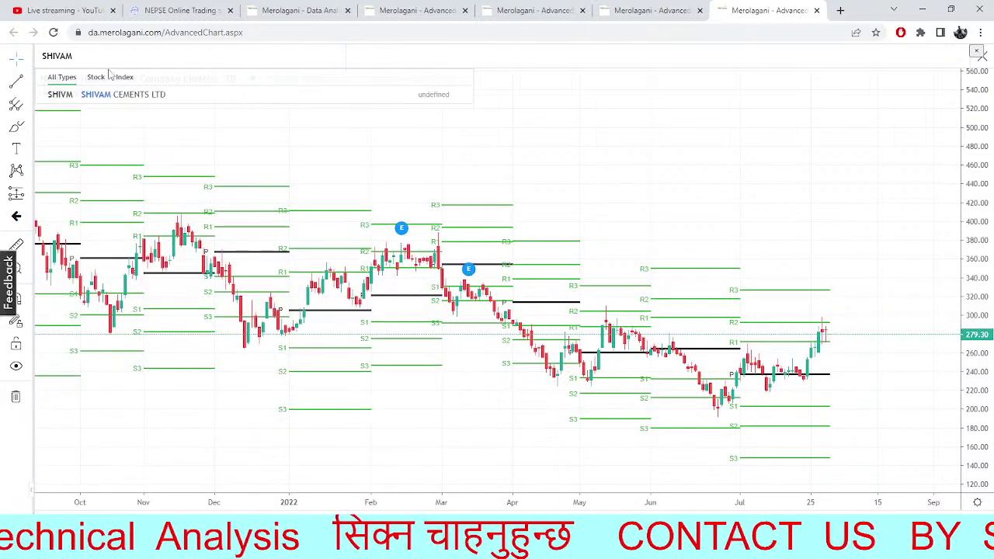
pyautogui.click(151, 97)
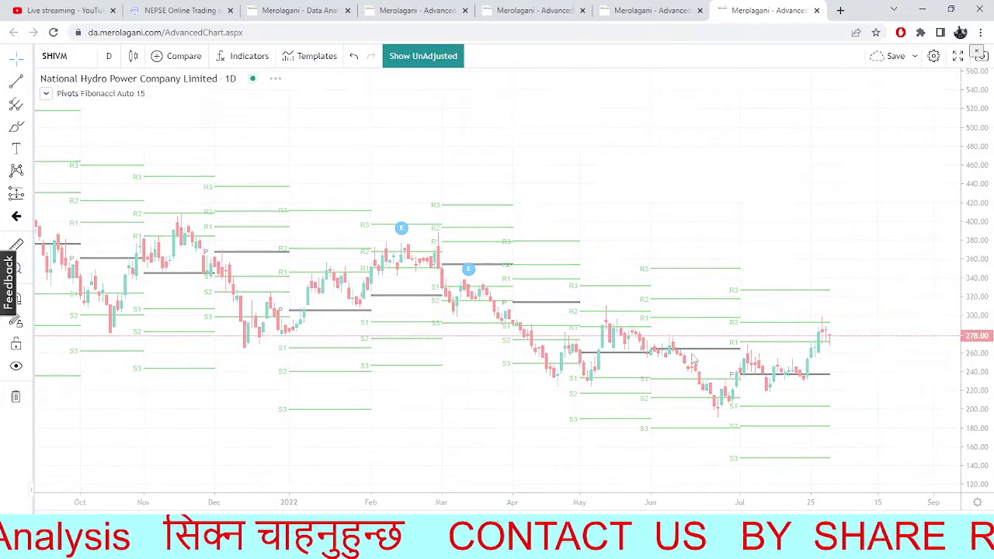
pyautogui.moveTo(763, 366); pyautogui.dragTo(623, 226)
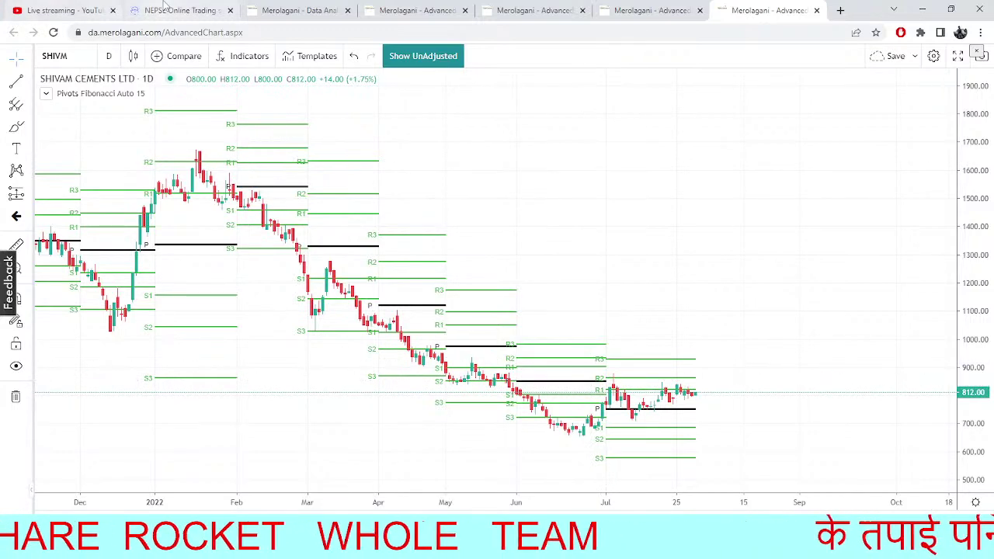
# Switch to the Trade Management System, show the market depth of SHINE (Shine Resunga Development Bank) and compare its buy and sell orders
pyautogui.click(165, 10)
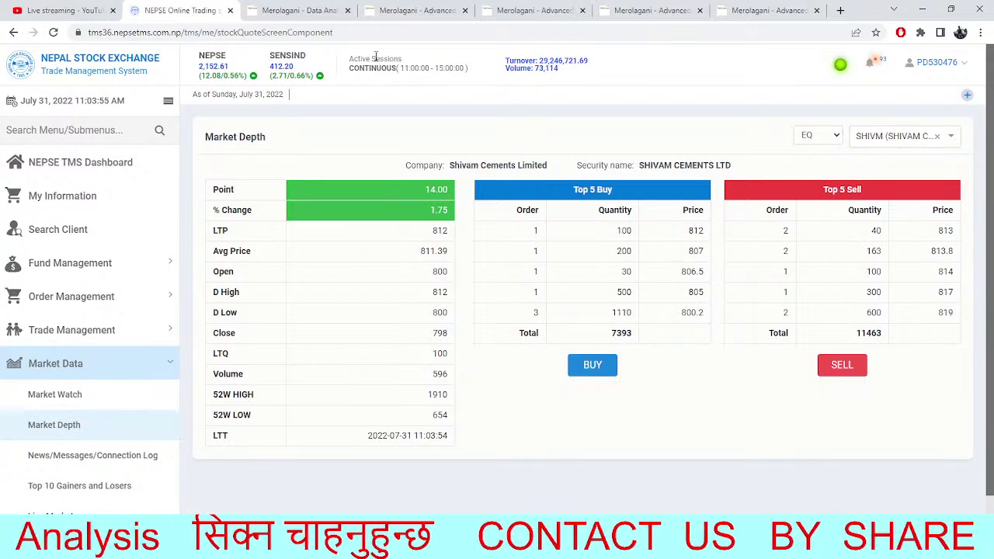
pyautogui.click(936, 137)
pyautogui.write('SHINE')
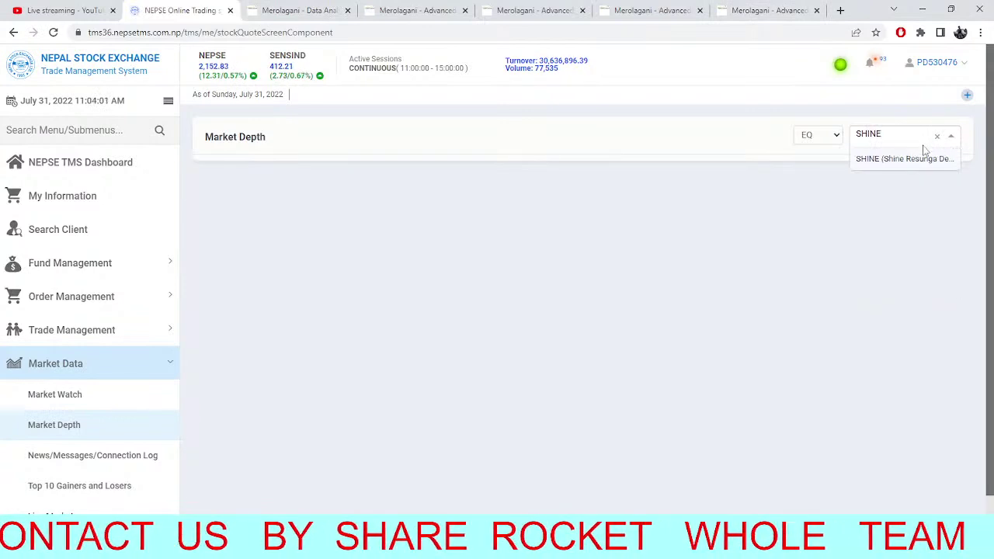
pyautogui.click(924, 166)
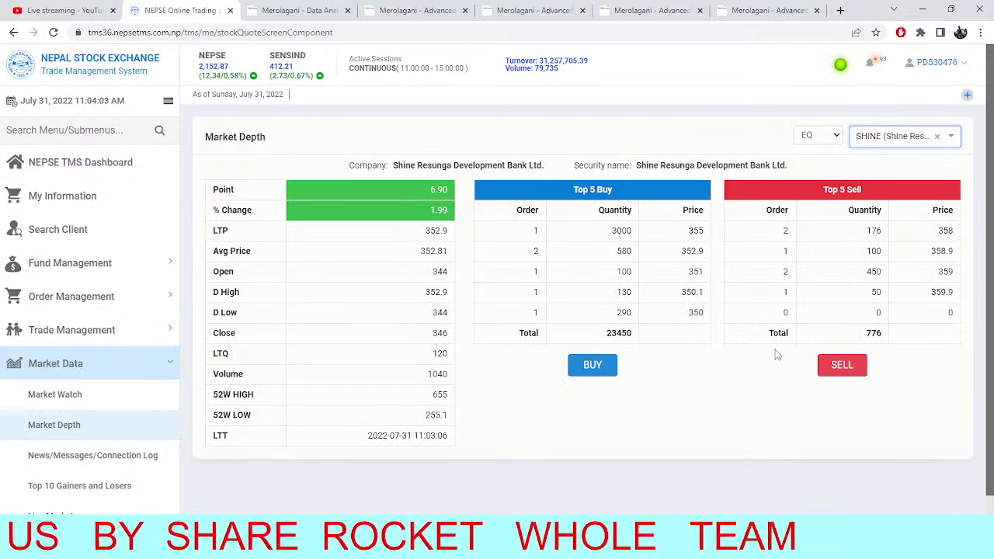
pyautogui.moveTo(777, 345); pyautogui.dragTo(695, 268)
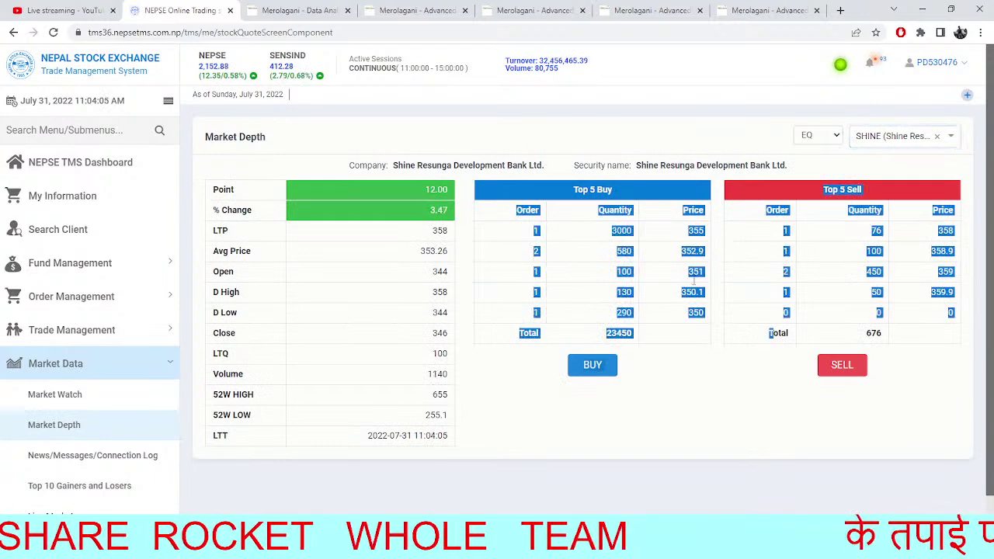
pyautogui.moveTo(734, 393); pyautogui.dragTo(708, 273)
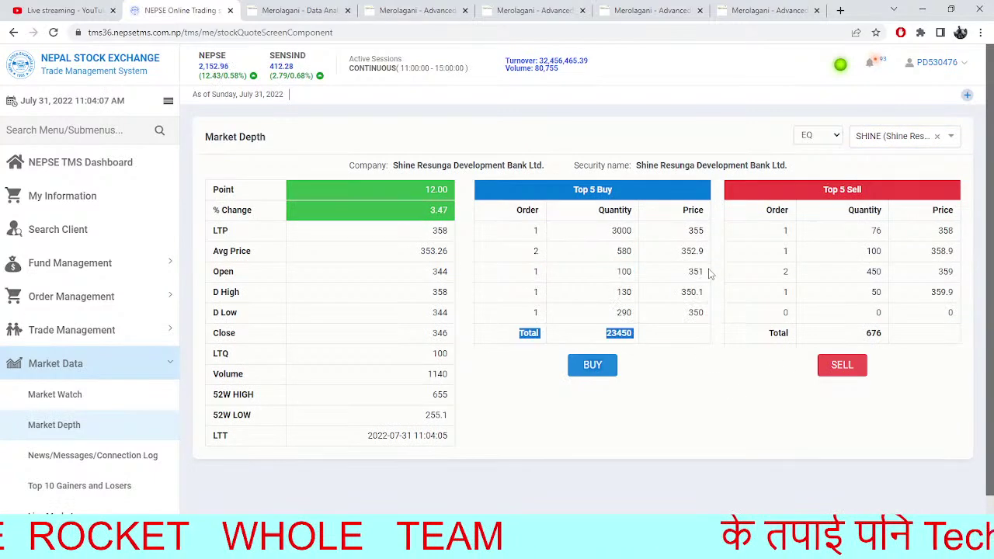
pyautogui.click(715, 307)
# Switch back to Merolagani and bring up the daily SHIVM chart with Fibonacci pivots
pyautogui.click(691, 9)
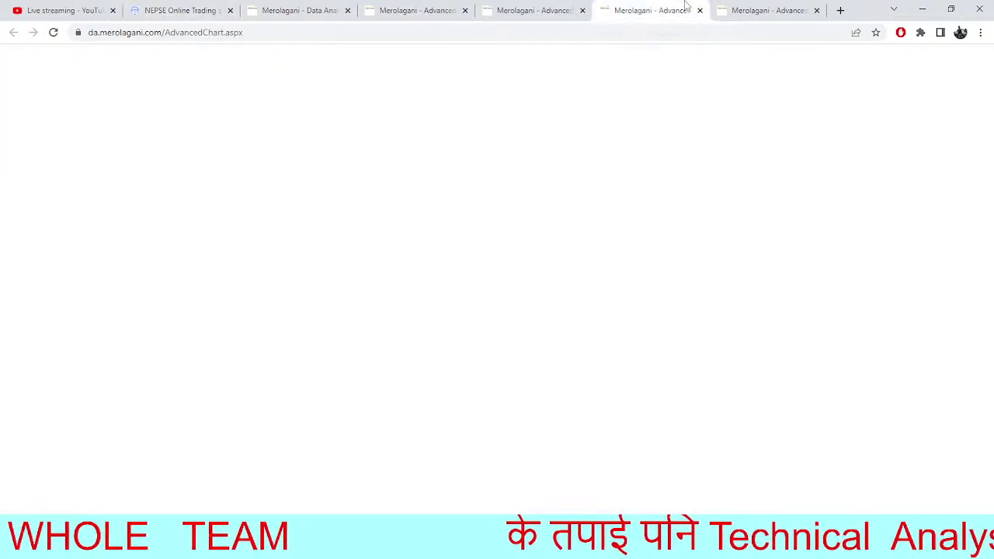
pyautogui.click(779, 10)
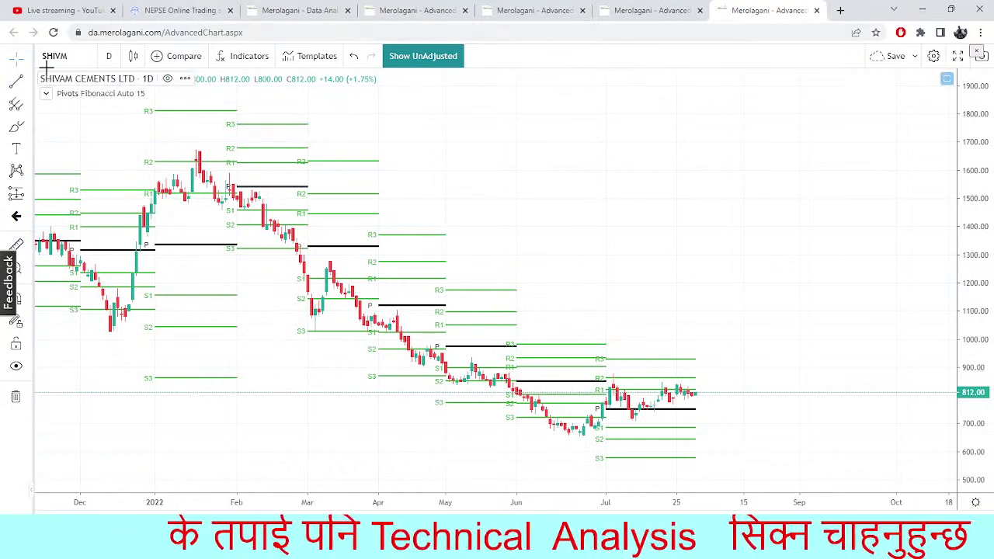
pyautogui.click(72, 56)
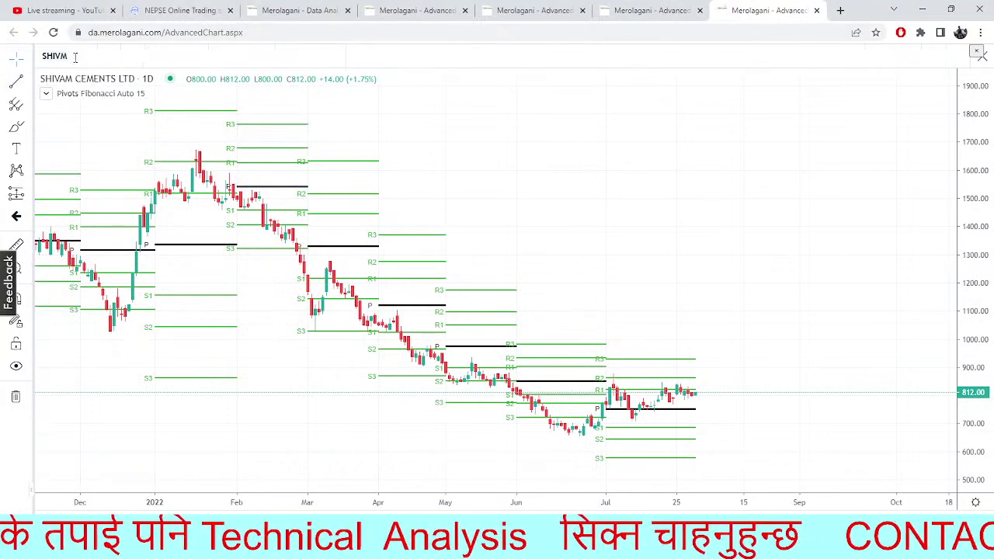
pyautogui.press('BackSpace')
pyautogui.press('BackSpace')
pyautogui.press('BackSpace')
pyautogui.press('BackSpace')
pyautogui.press('BackSpace')
pyautogui.press('F12')
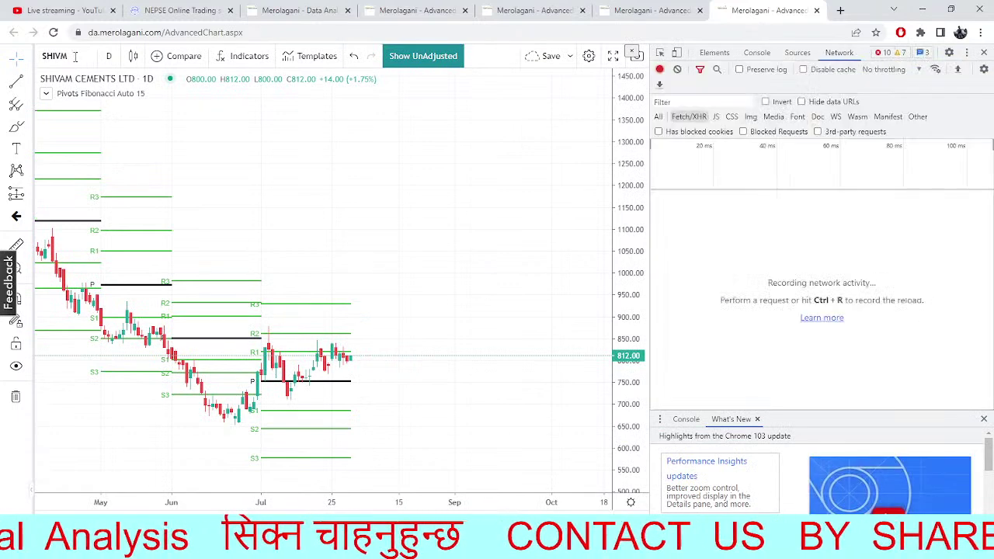
pyautogui.click(984, 53)
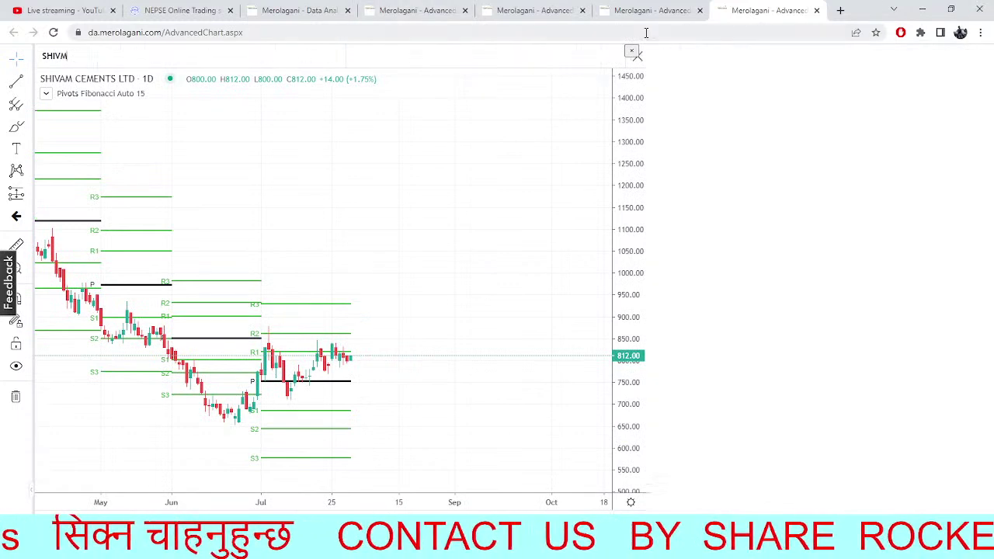
# Change the symbol of the daily Fibonacci pivots chart from SHIVM to SHINE (Shine Resunga Development Bank Ltd.)
pyautogui.click(59, 60)
pyautogui.press('BackSpace')
pyautogui.press('BackSpace')
pyautogui.press('BackSpace')
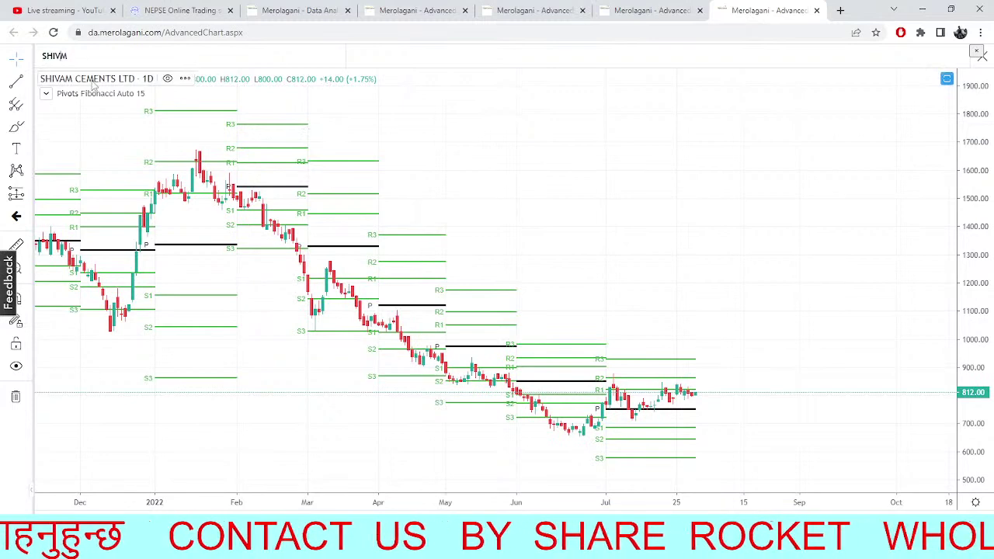
pyautogui.write('SHINBE')
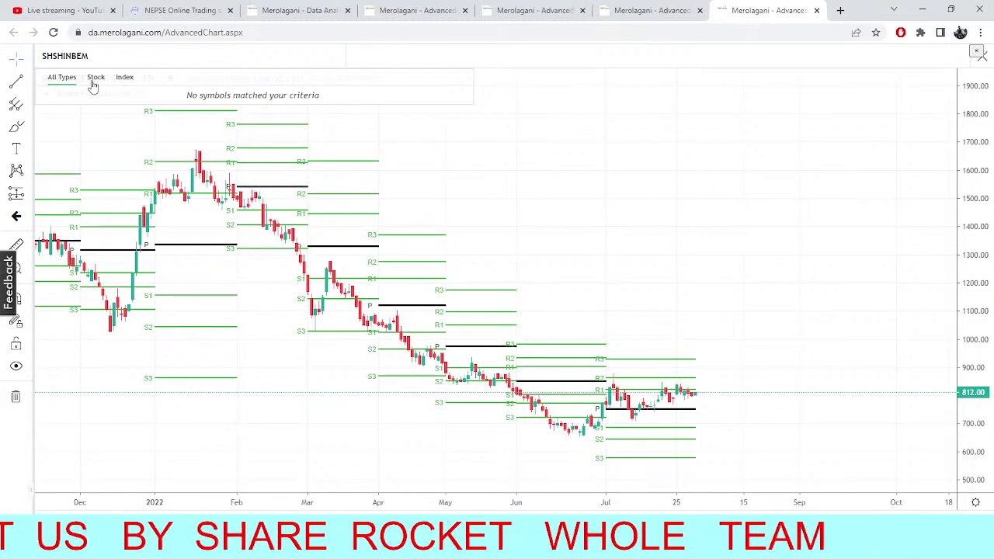
pyautogui.hotkey('ctrl', 'a')
pyautogui.press('BackSpace')
pyautogui.write('M')
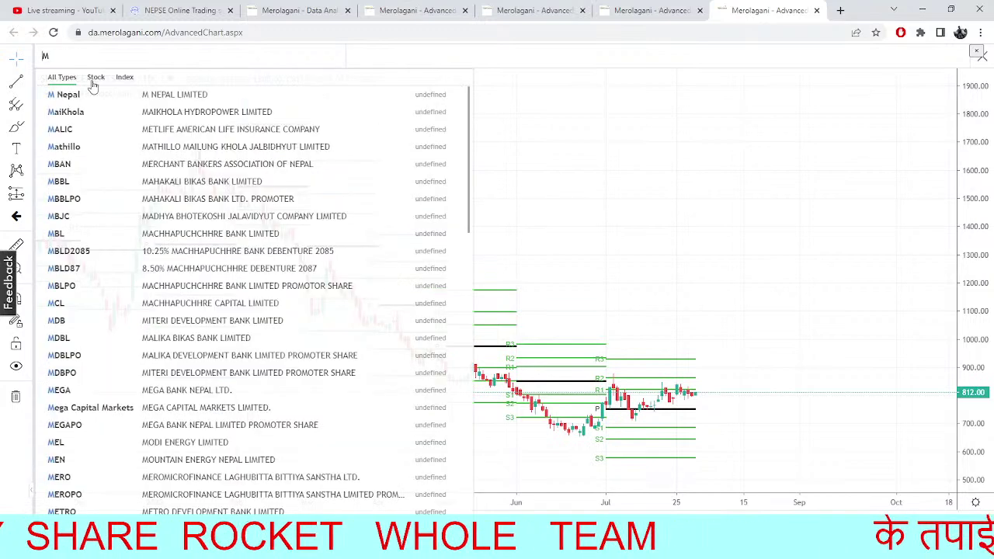
pyautogui.press('Home')
pyautogui.write('SHI')
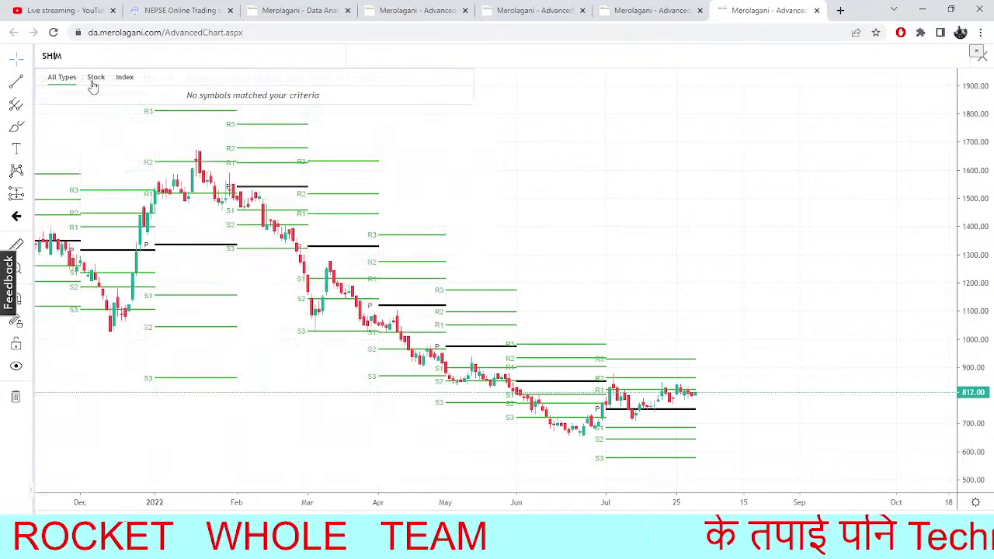
pyautogui.press('BackSpace')
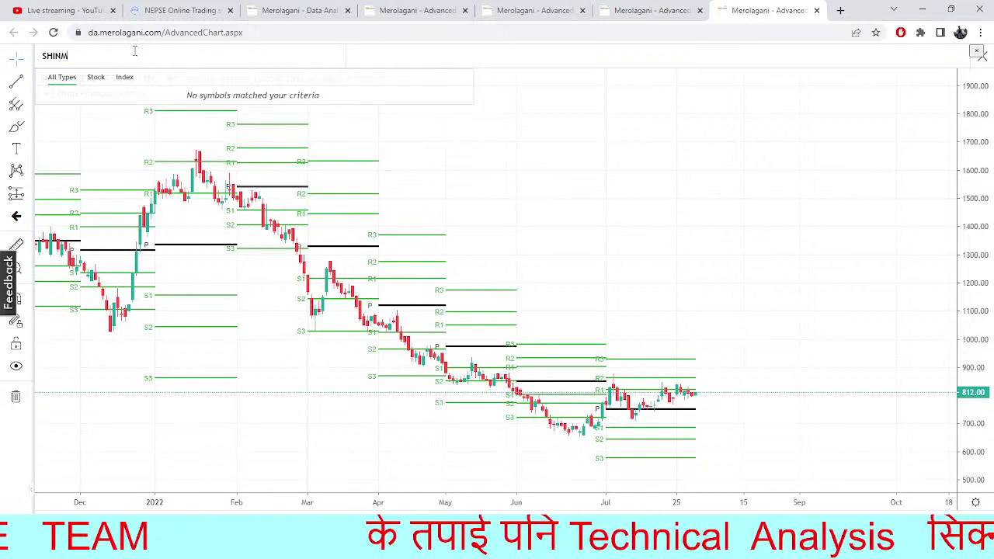
pyautogui.press('BackSpace')
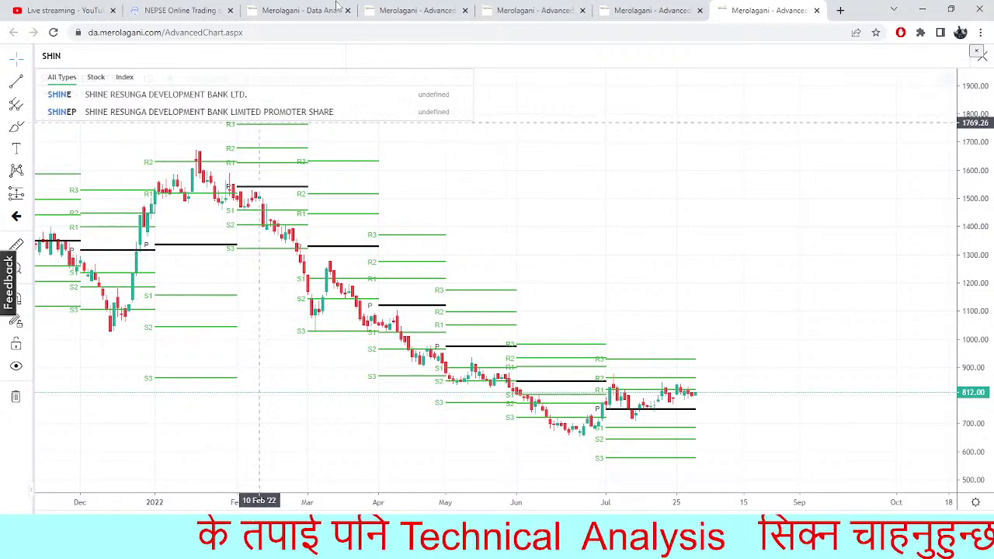
pyautogui.click(277, 96)
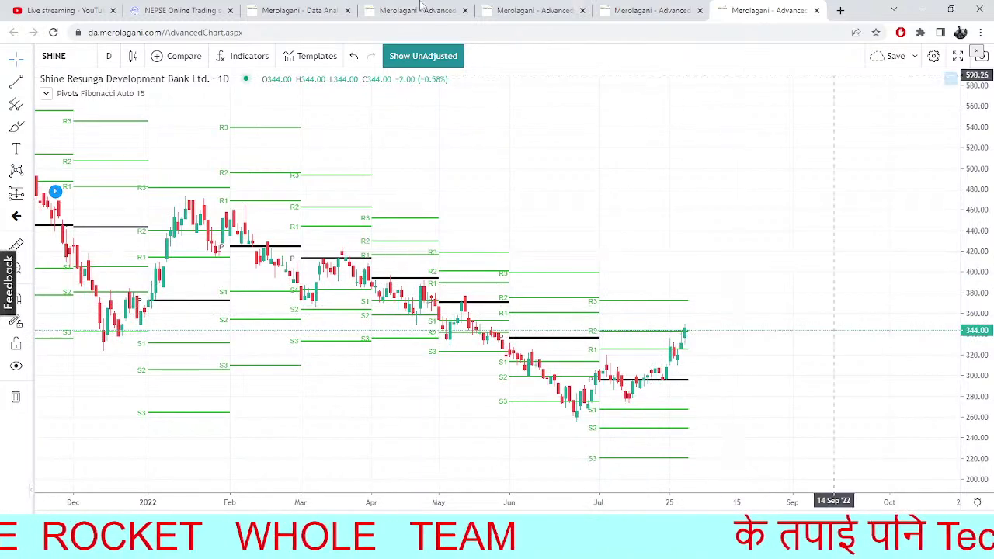
# Switch to the Trade Management System, show the market depth of DORDI (Dordi Khola Jal Bidyut Company) and examine its orders
pyautogui.click(179, 10)
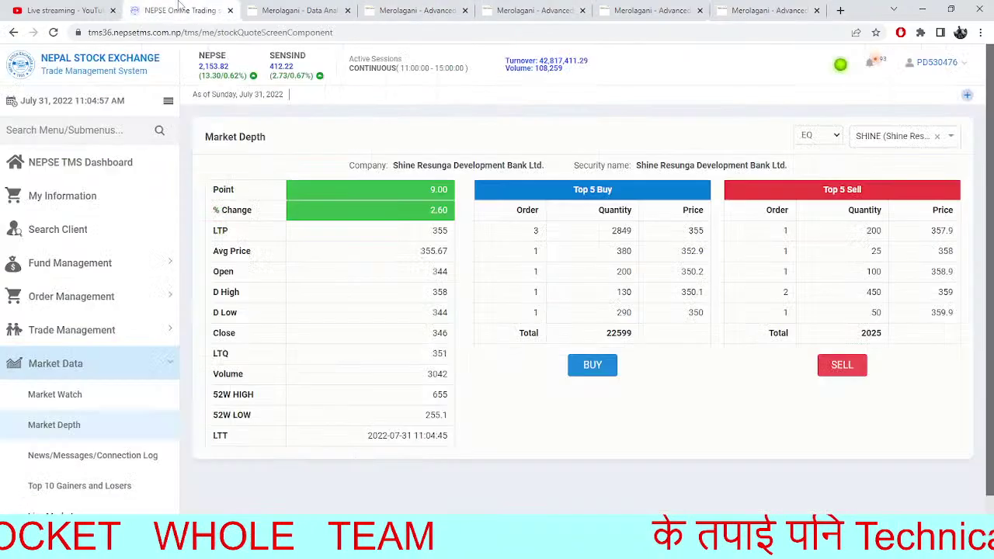
pyautogui.click(936, 136)
pyautogui.write('DORSD')
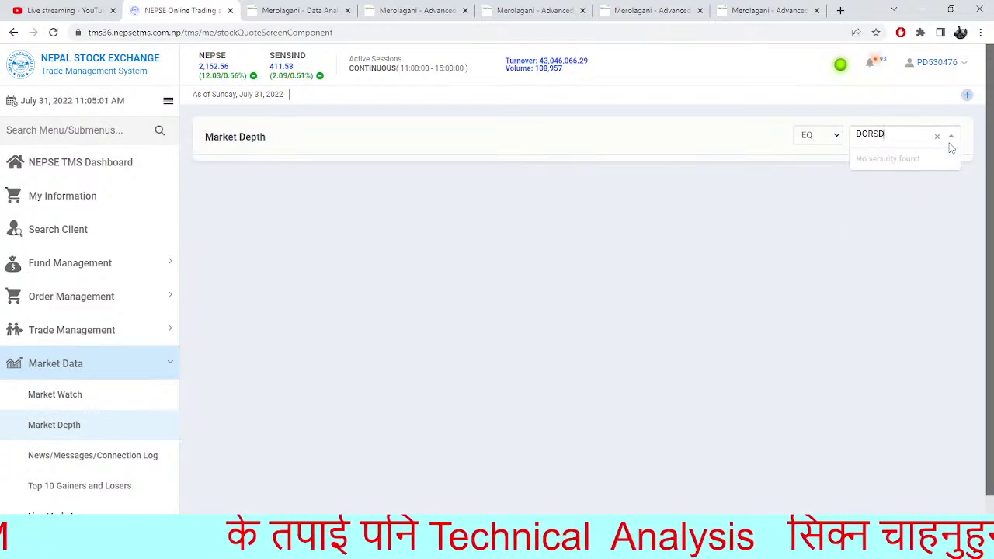
pyautogui.press('BackSpace')
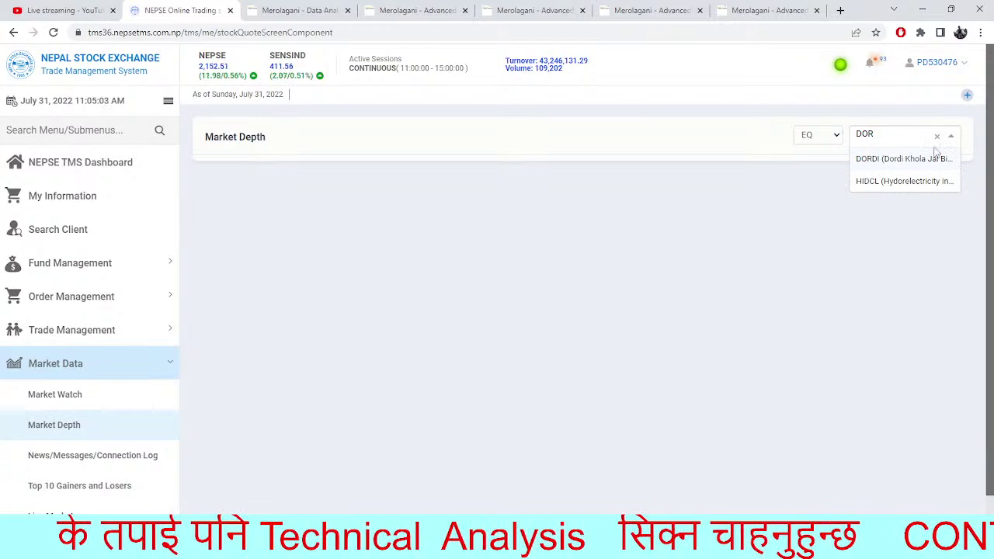
pyautogui.click(932, 162)
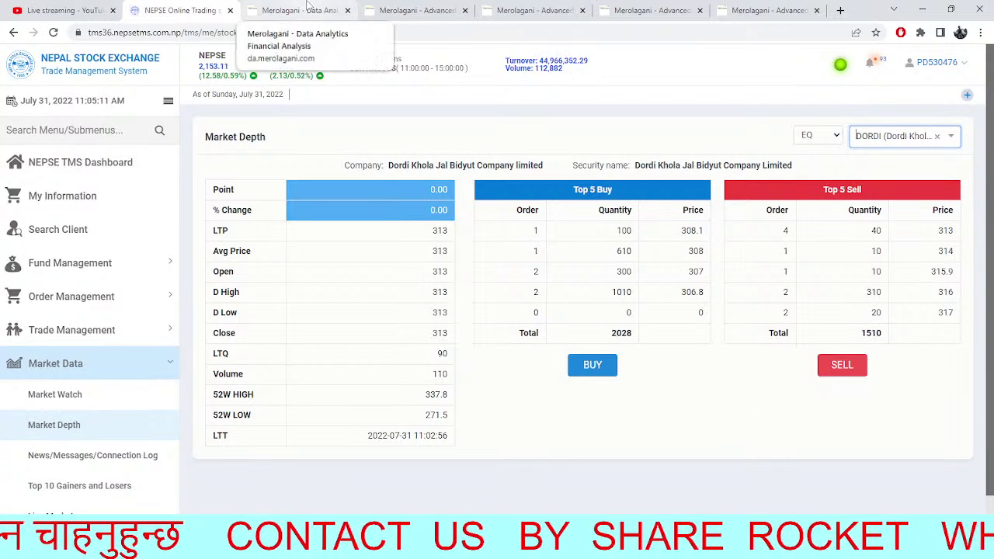
pyautogui.click(332, 18)
pyautogui.click(203, 10)
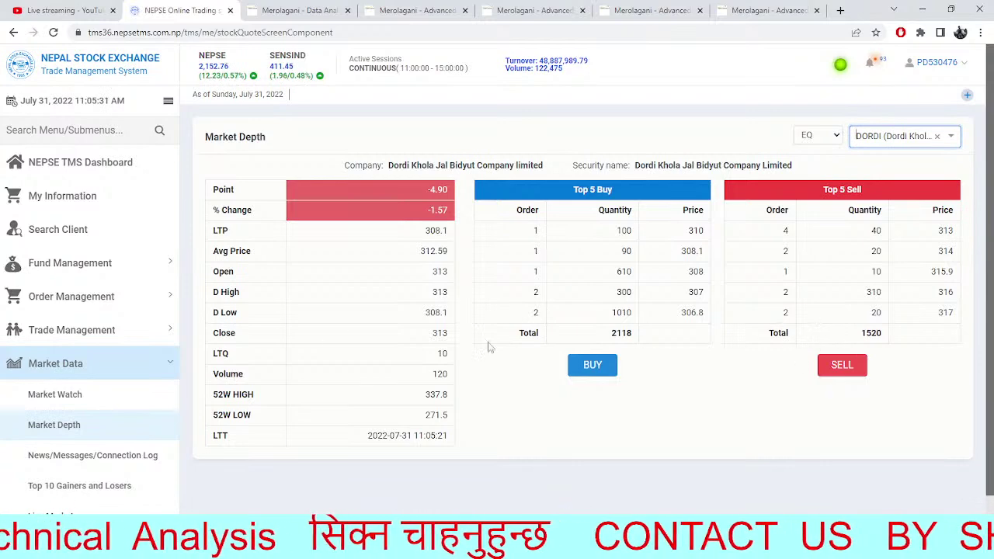
# Show the market depth of NESDO (NESDO Sambridha Laghubitta Bittiya Sanstha) and examine its buy and sell orders
pyautogui.click(938, 138)
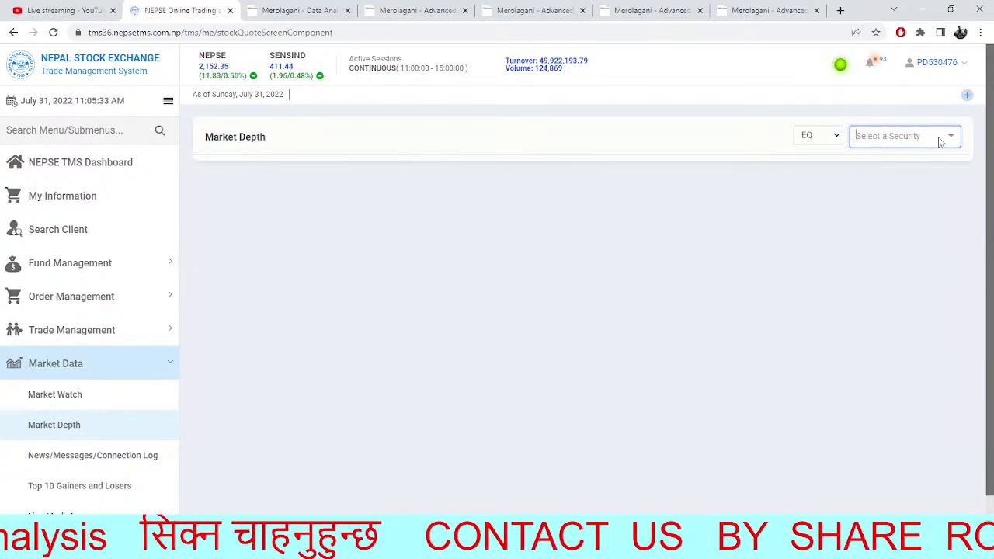
pyautogui.write('NESDO')
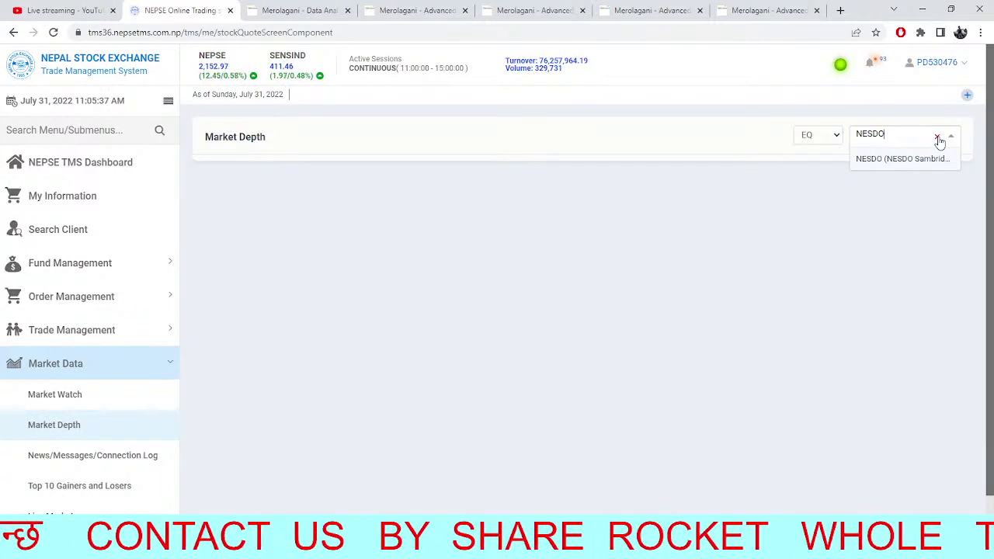
pyautogui.click(939, 160)
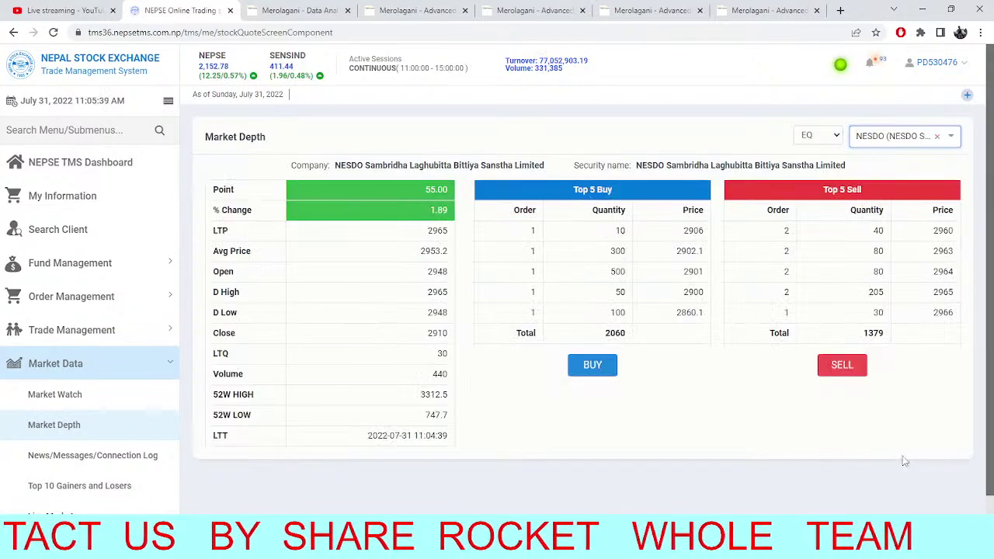
pyautogui.click(952, 420)
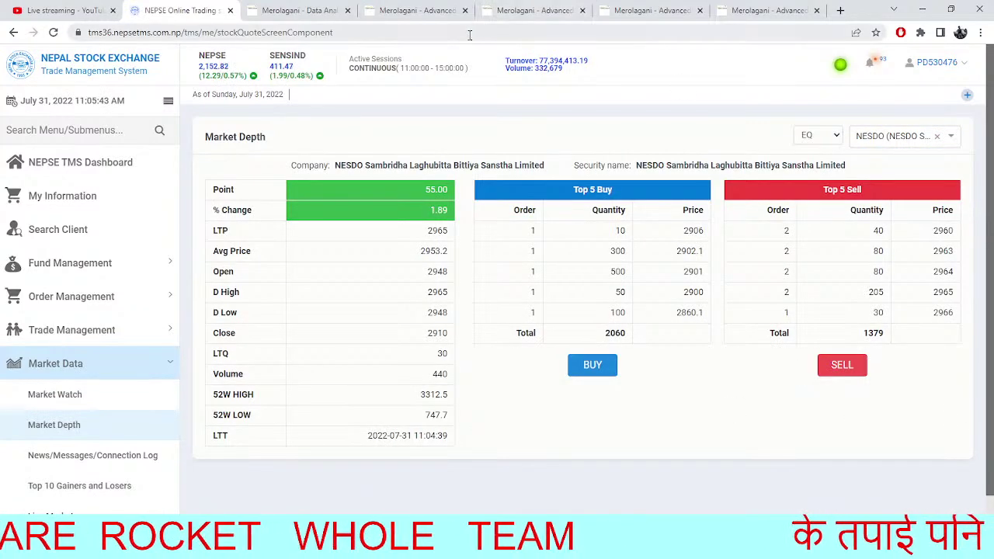
# Switch to Merolagani and examine the 5-minute NEPSE chart with EMA and RSI, glancing at the 15-minute Heikin Ashi chart and NMB financials
pyautogui.click(295, 9)
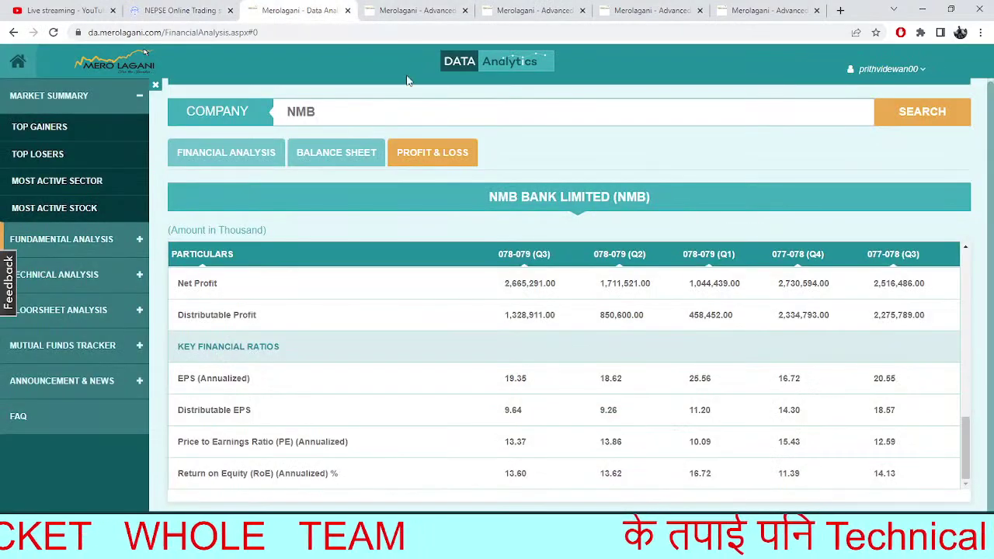
pyautogui.click(419, 11)
pyautogui.hscroll(3, 497, 311)
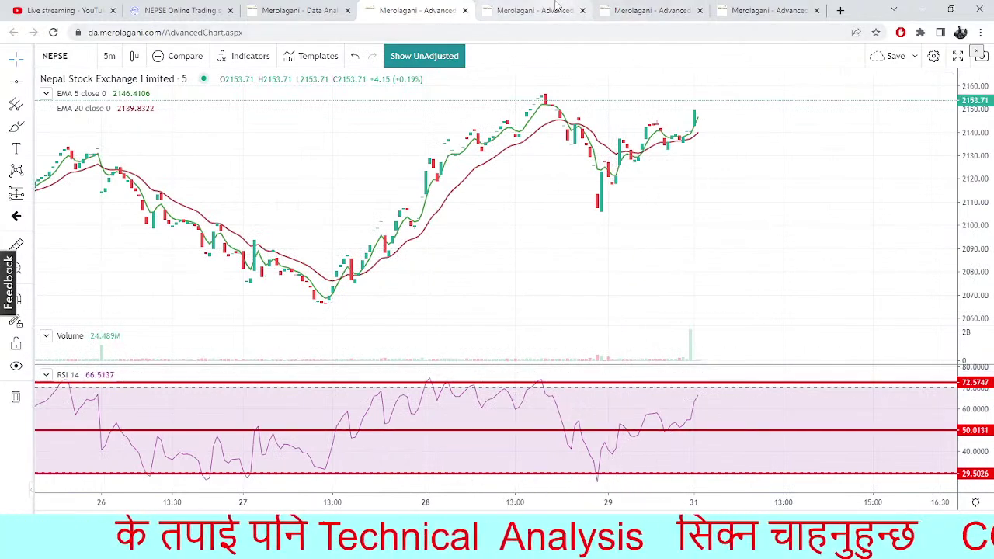
pyautogui.click(528, 7)
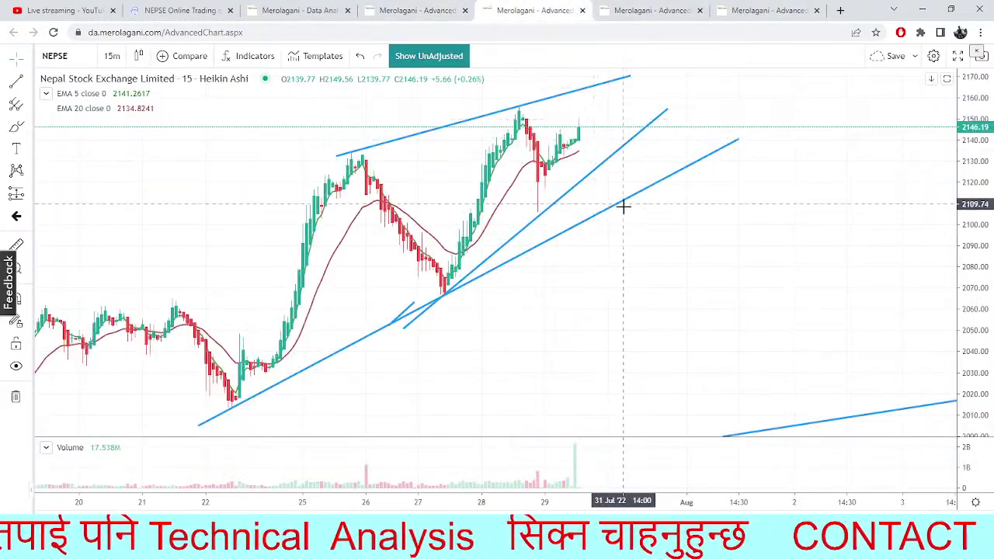
pyautogui.click(636, 10)
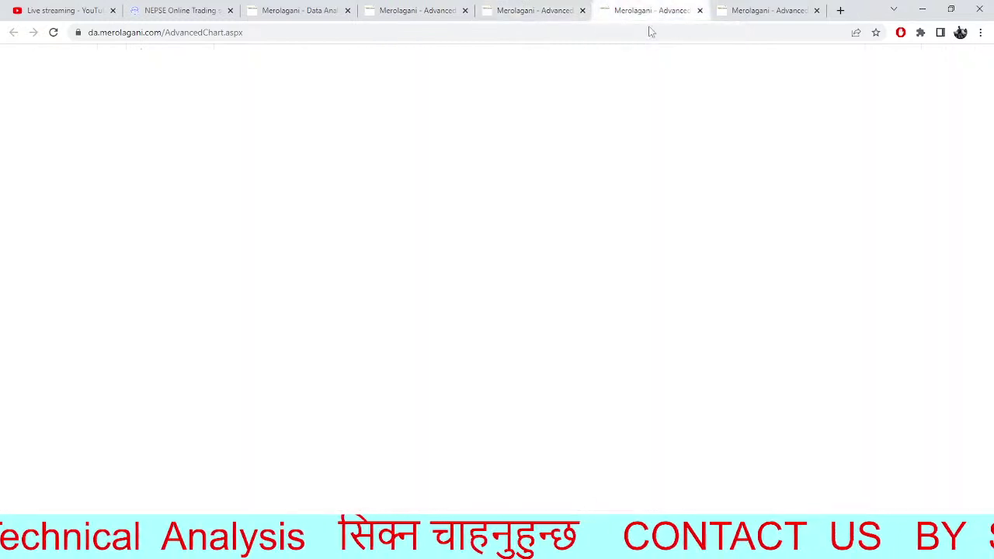
pyautogui.click(336, 7)
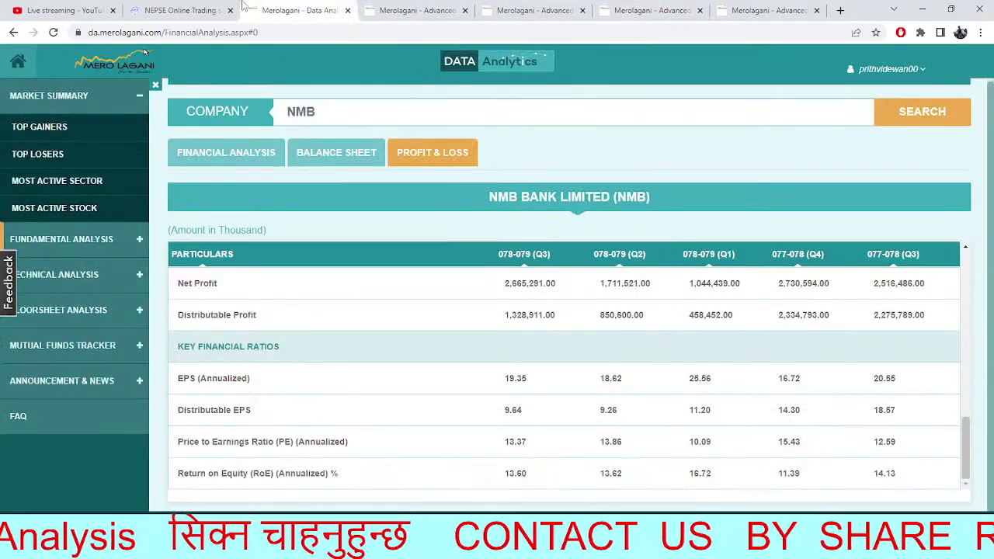
pyautogui.click(400, 16)
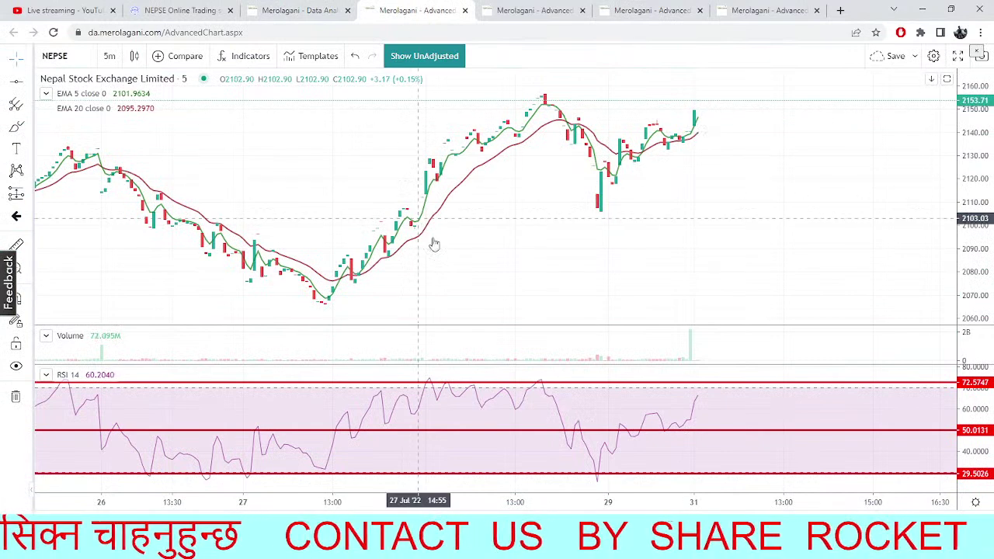
pyautogui.moveTo(471, 255); pyautogui.dragTo(478, 255)
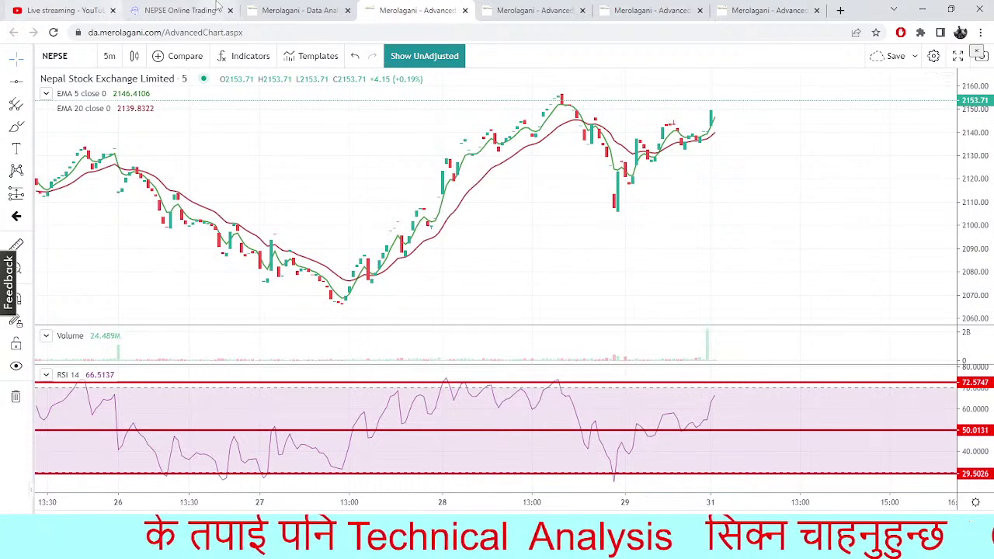
# Switch to the Trade Management System, show the market depth of BHDC (Bindhyabasini Hydropower Development Company) and examine its orders
pyautogui.click(186, 10)
pyautogui.click(938, 140)
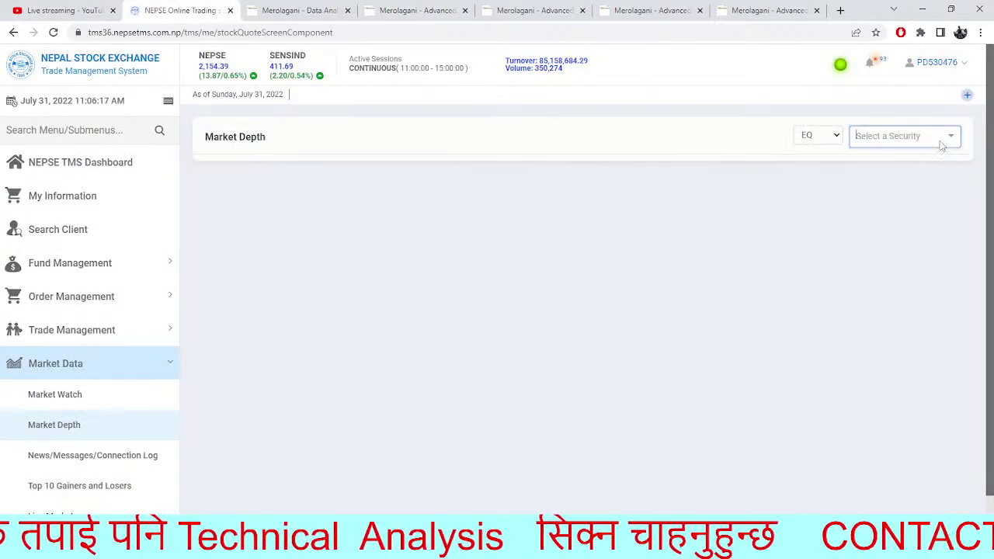
pyautogui.write('BHFC')
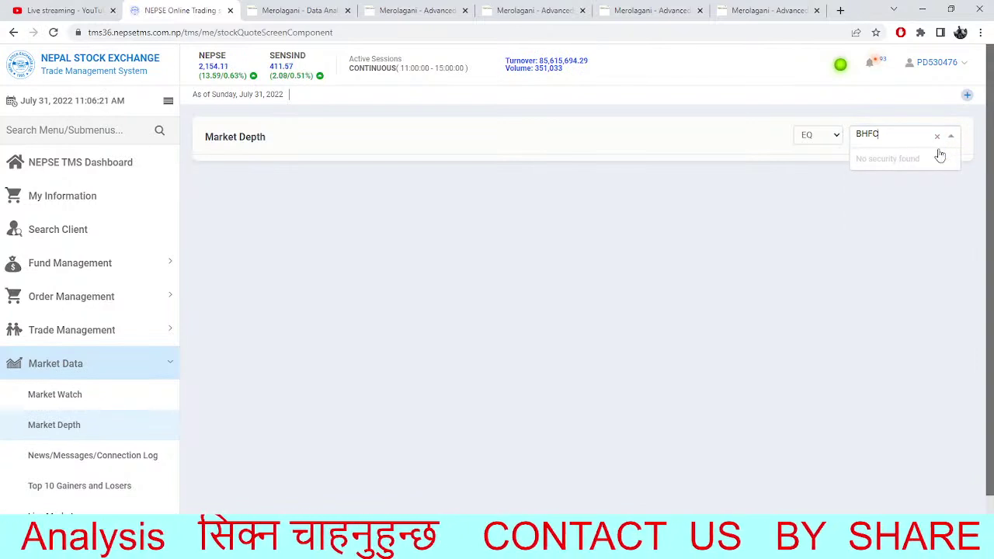
pyautogui.press('BackSpace')
pyautogui.press('BackSpace')
pyautogui.write('D')
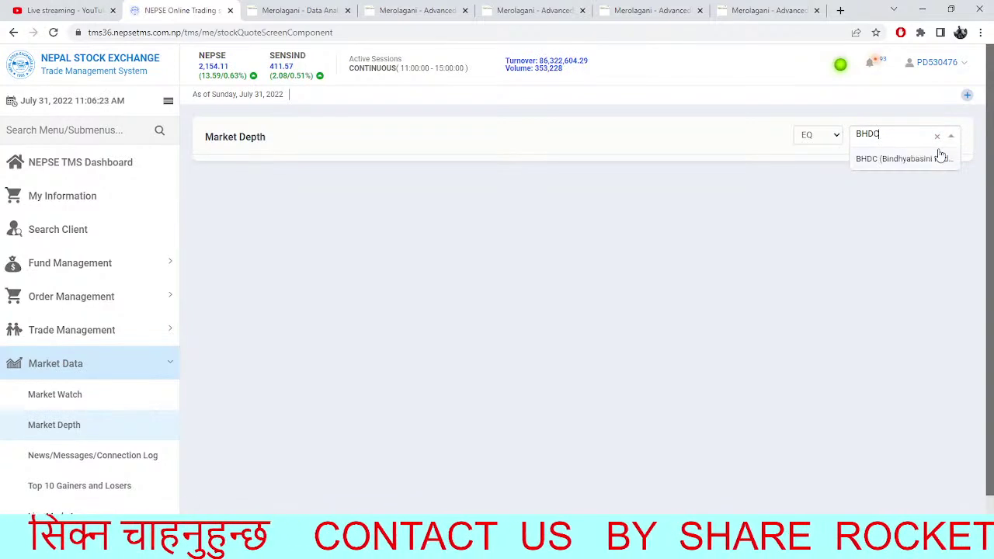
pyautogui.click(900, 159)
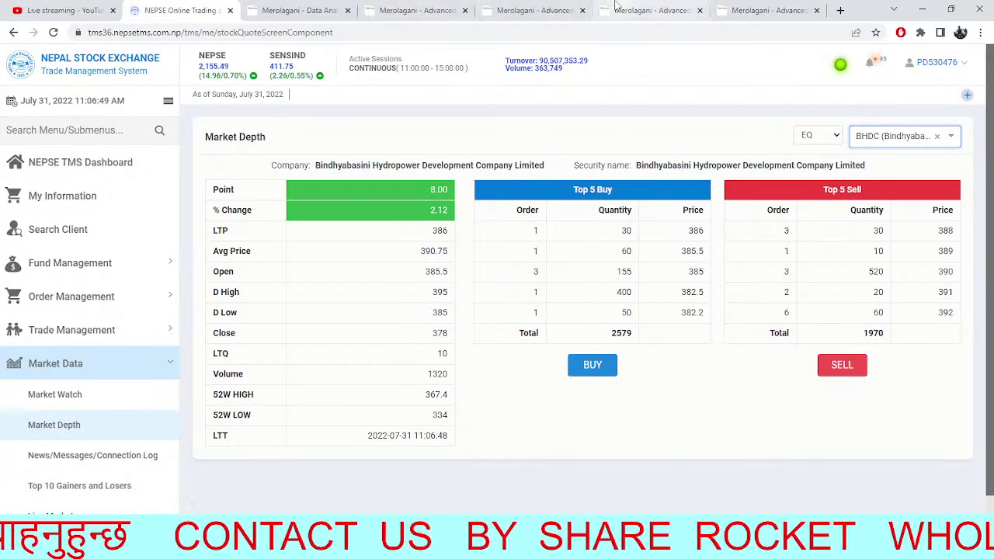
# Switch to Merolagani and review the daily NEPSE Bollinger Bands chart and the daily SHINE chart with Fibonacci pivots
pyautogui.click(556, 8)
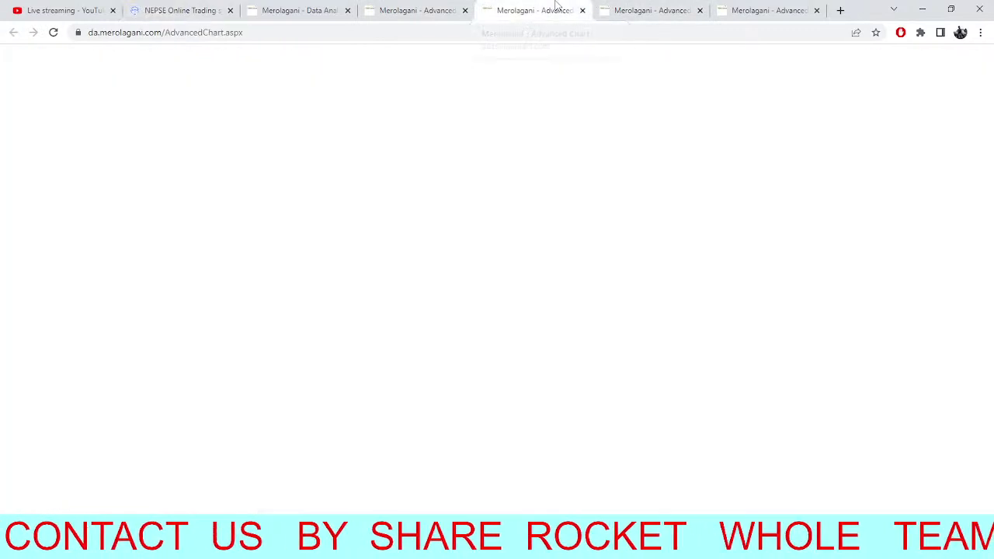
pyautogui.click(629, 7)
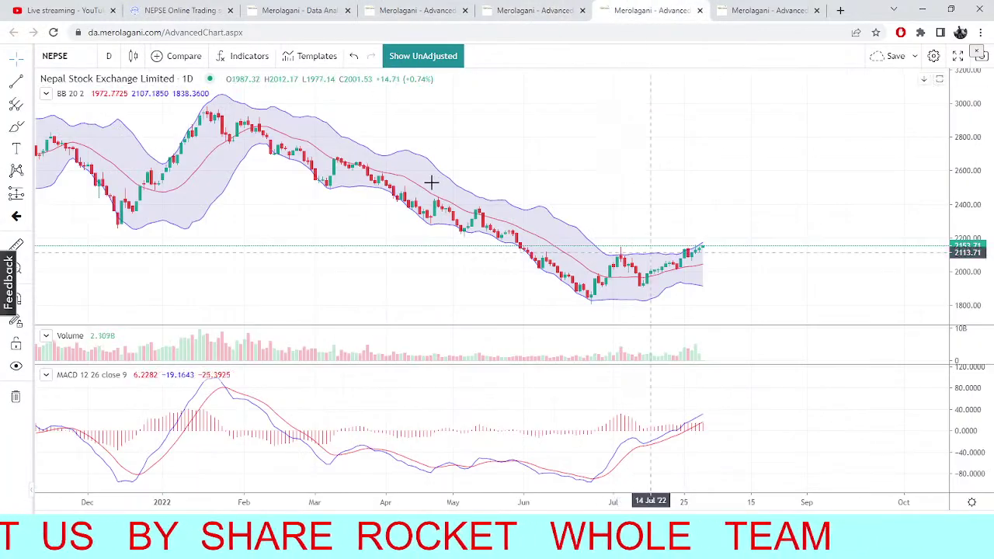
pyautogui.click(745, 8)
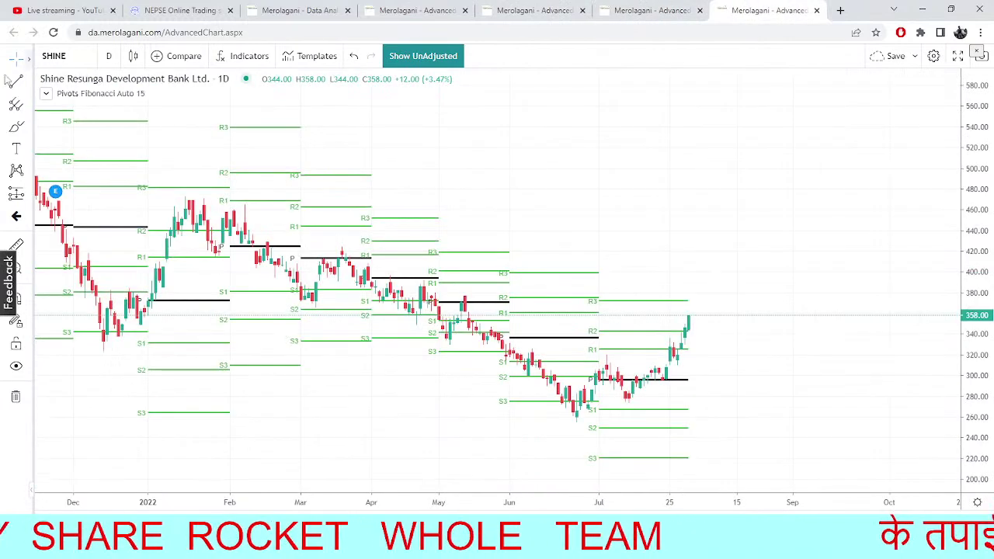
# Load the daily chart of MLBL (Mahalaxmi Bikas Bank Ltd.) and examine its price against the Fibonacci pivots
pyautogui.click(72, 62)
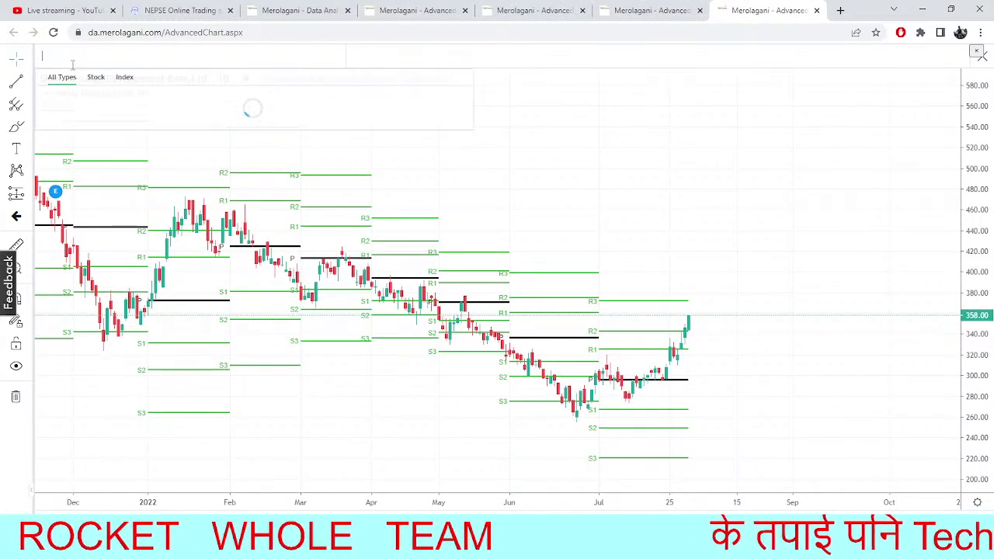
pyautogui.write('MLBL')
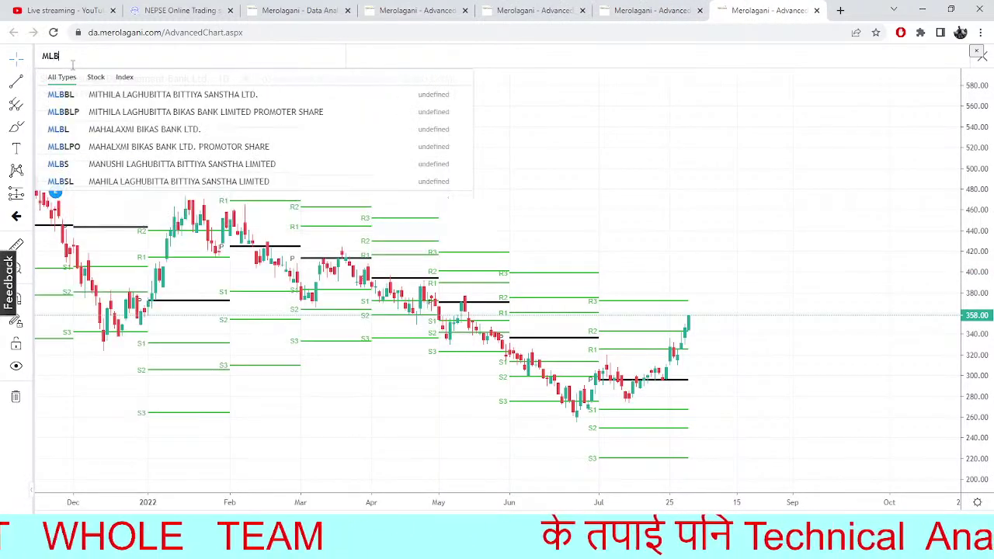
pyautogui.click(99, 95)
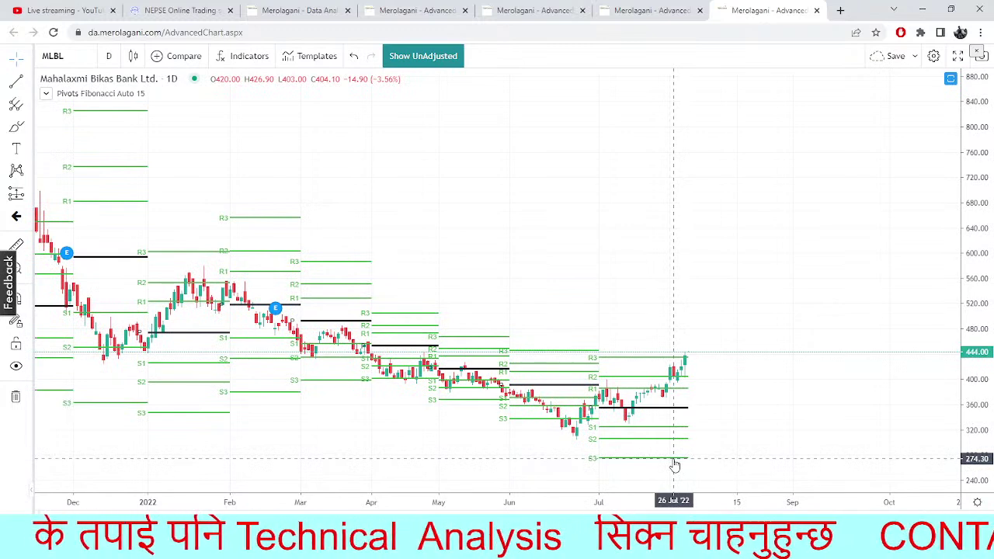
pyautogui.moveTo(573, 313); pyautogui.dragTo(625, 327)
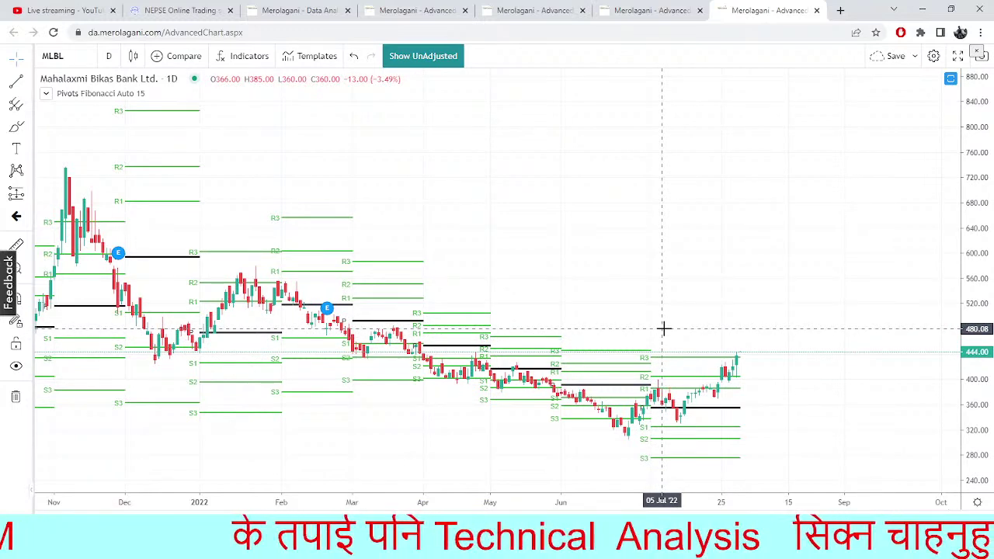
# Review the 5-minute and daily NEPSE charts, the NMB profit and loss figures, and the BHDC market depth in the Trade Management System
pyautogui.click(417, 10)
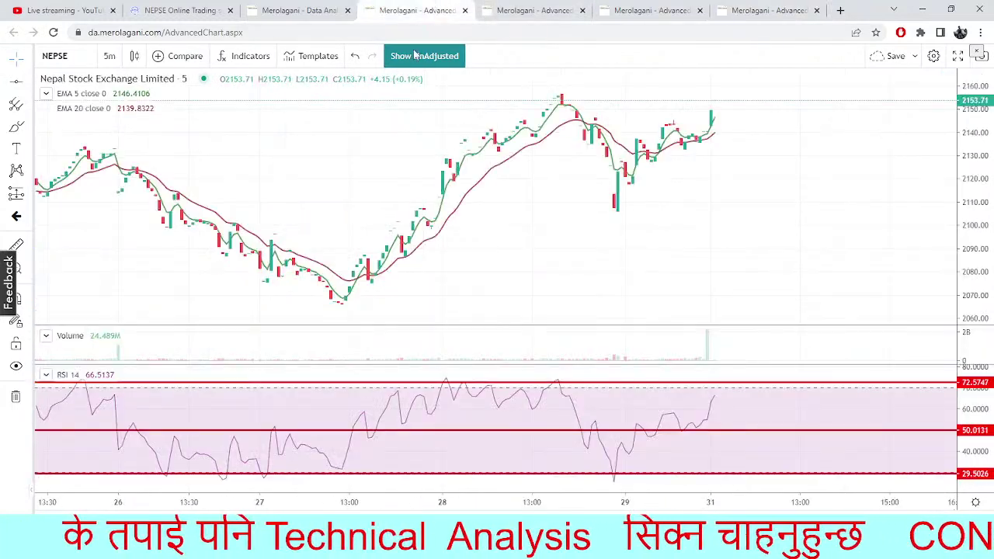
pyautogui.moveTo(502, 218); pyautogui.dragTo(474, 288)
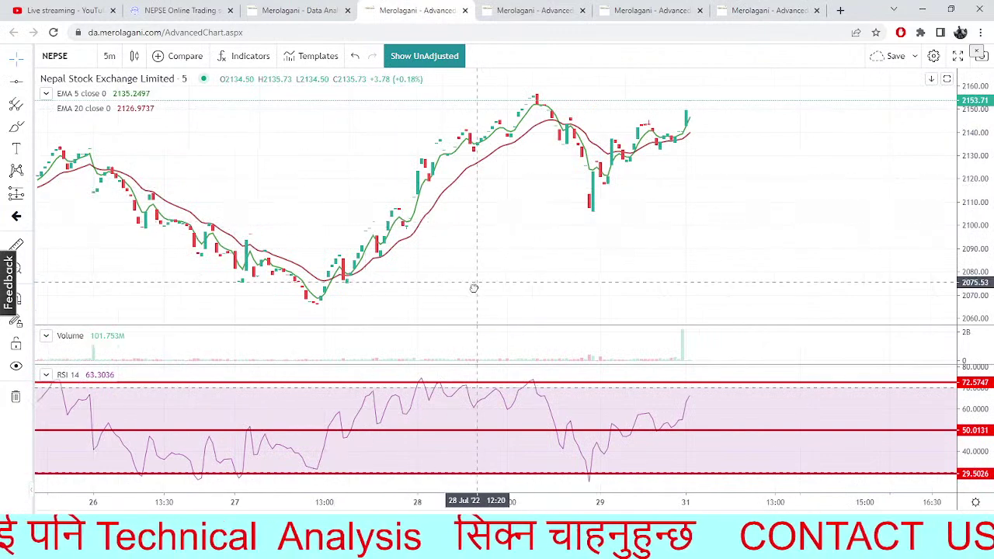
pyautogui.click(281, 9)
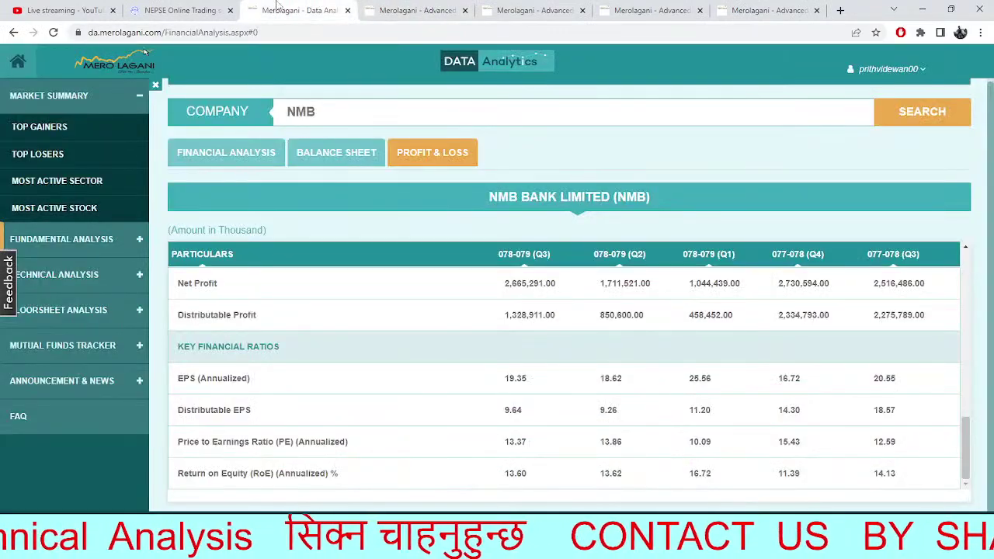
pyautogui.click(182, 10)
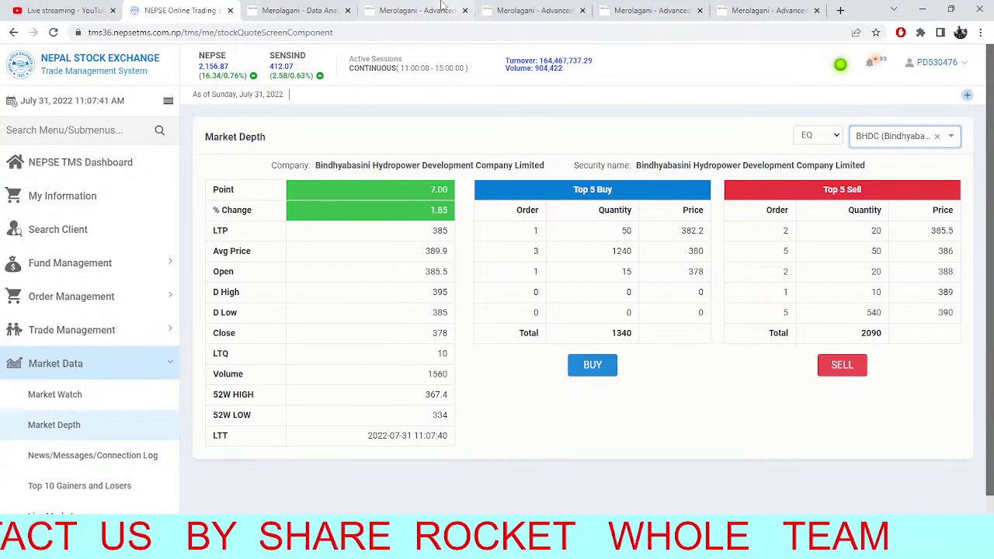
pyautogui.click(326, 8)
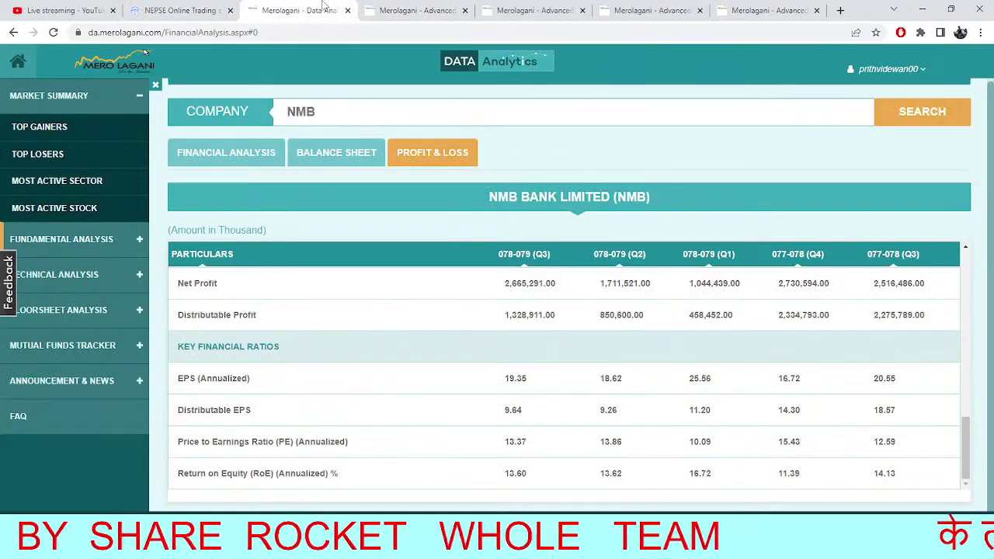
pyautogui.click(417, 10)
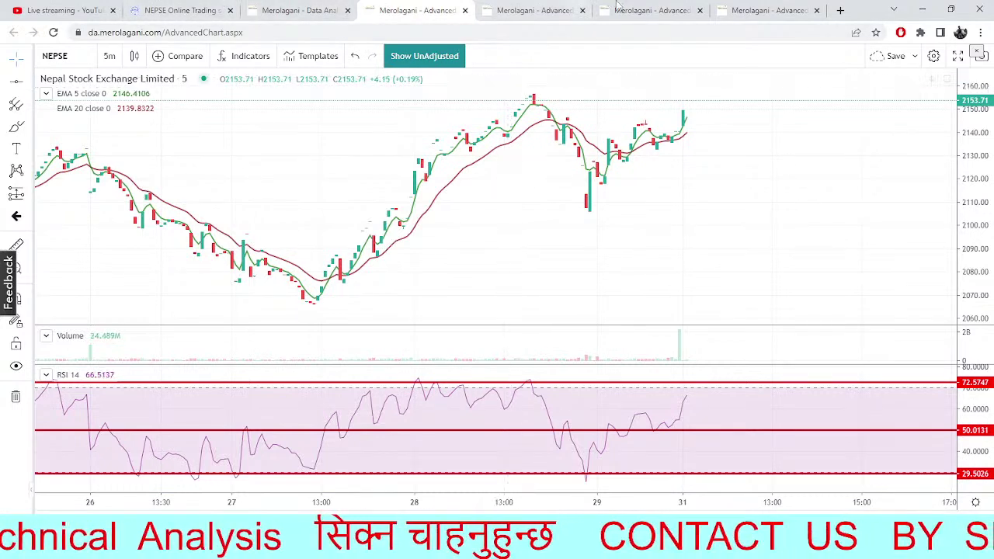
pyautogui.click(650, 10)
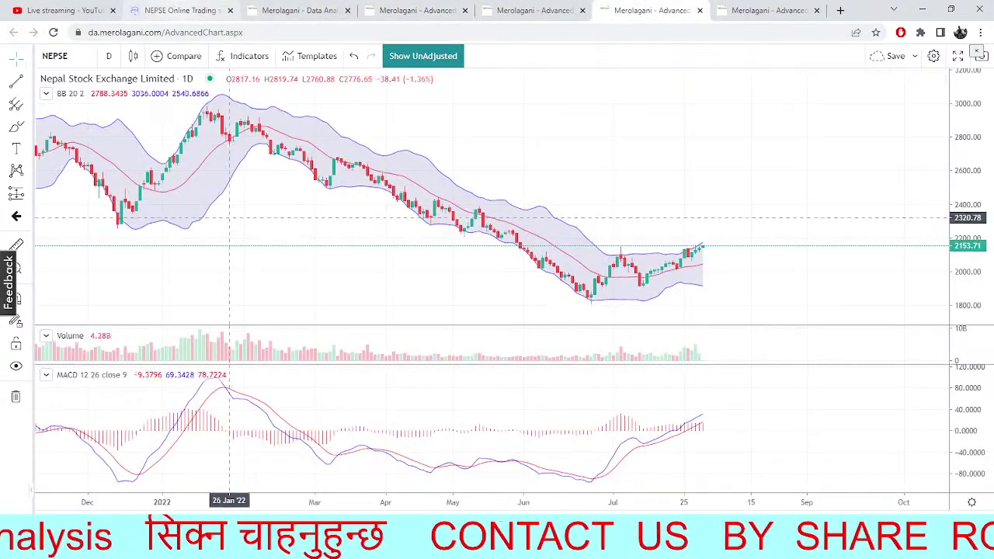
# Load the daily chart of SSHL (Shiva Shree Hydropower Limited) in place of MLBL and examine its Fibonacci pivots
pyautogui.click(765, 11)
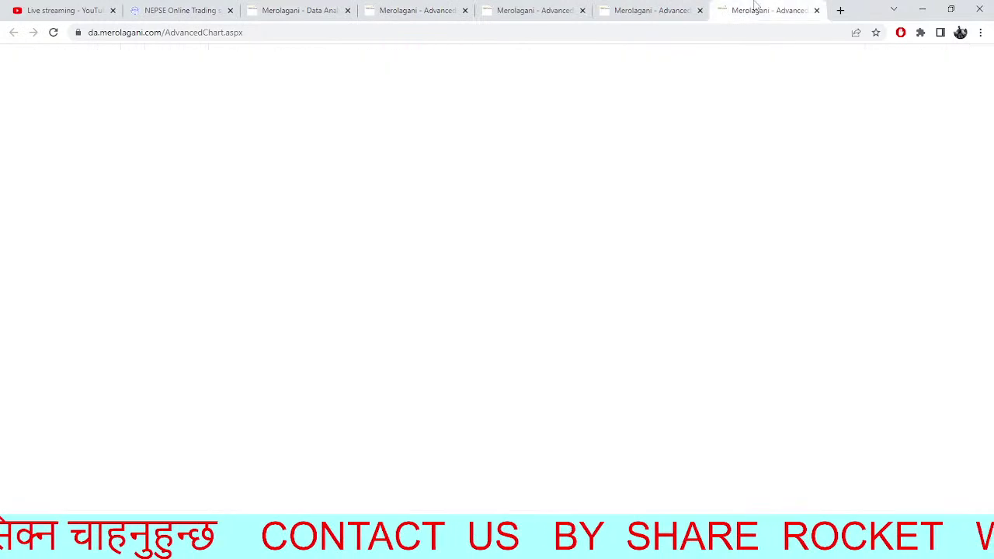
pyautogui.click(63, 57)
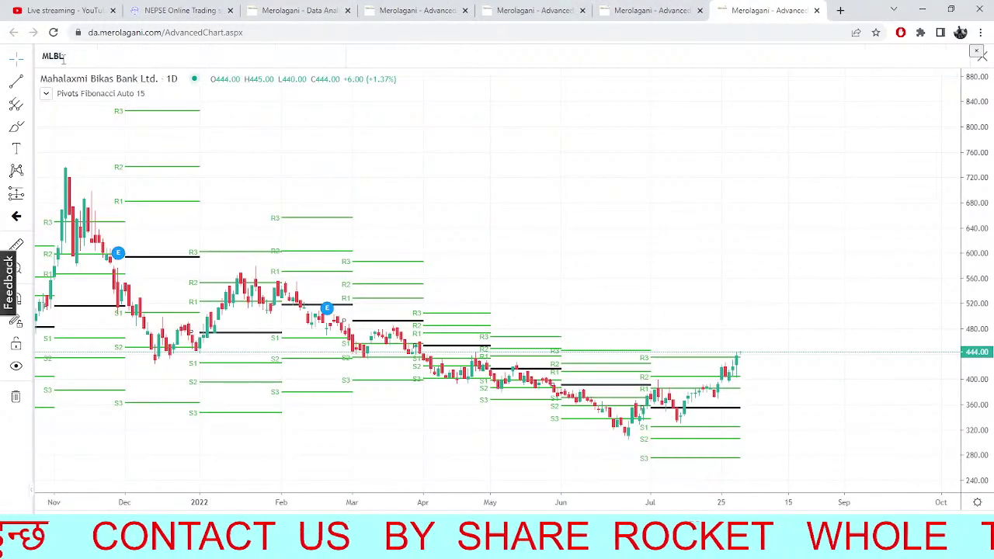
pyautogui.write('s')
pyautogui.write('L')
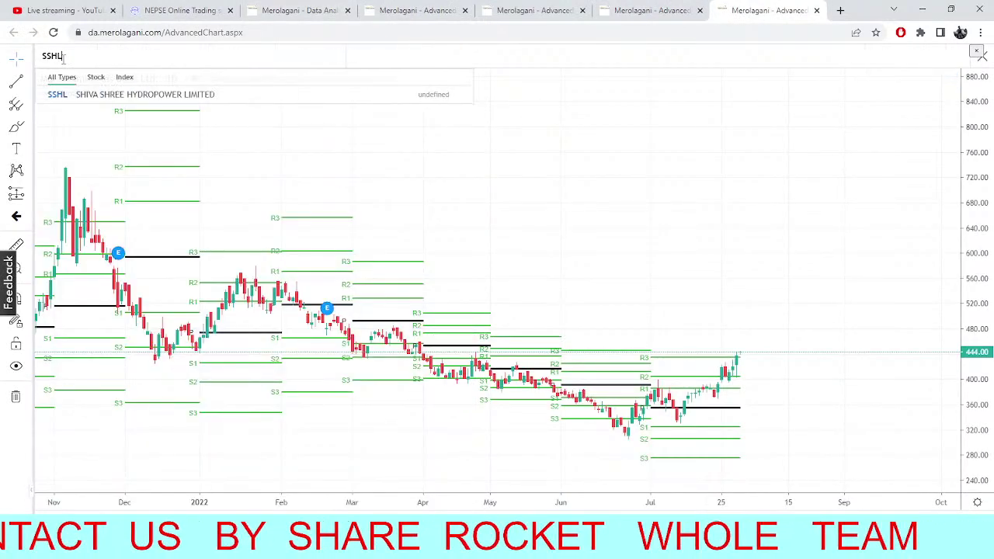
pyautogui.click(174, 93)
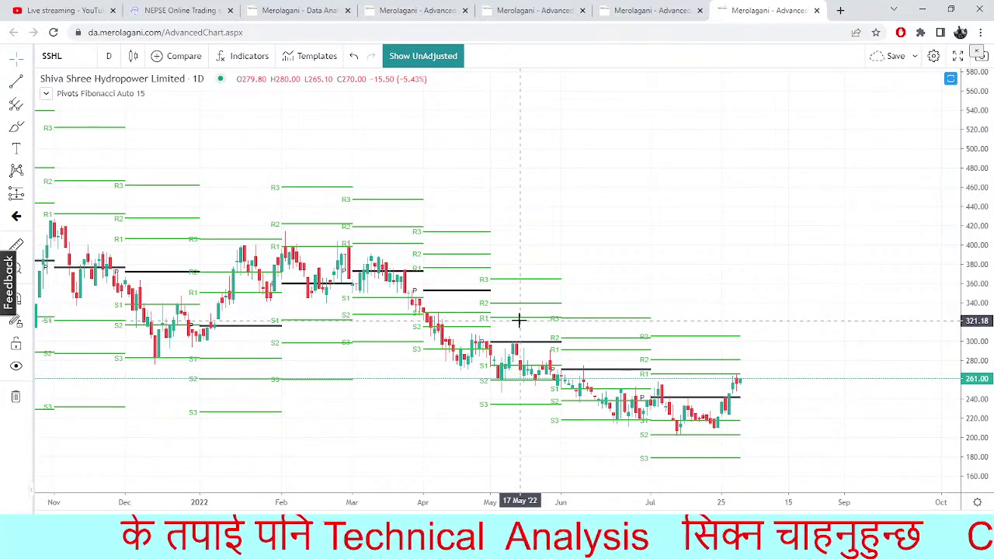
# Check the BHDC market depth in the Trade Management System, the 5-minute NEPSE chart and the NMB financials on Merolagani
pyautogui.click(254, 7)
pyautogui.click(208, 7)
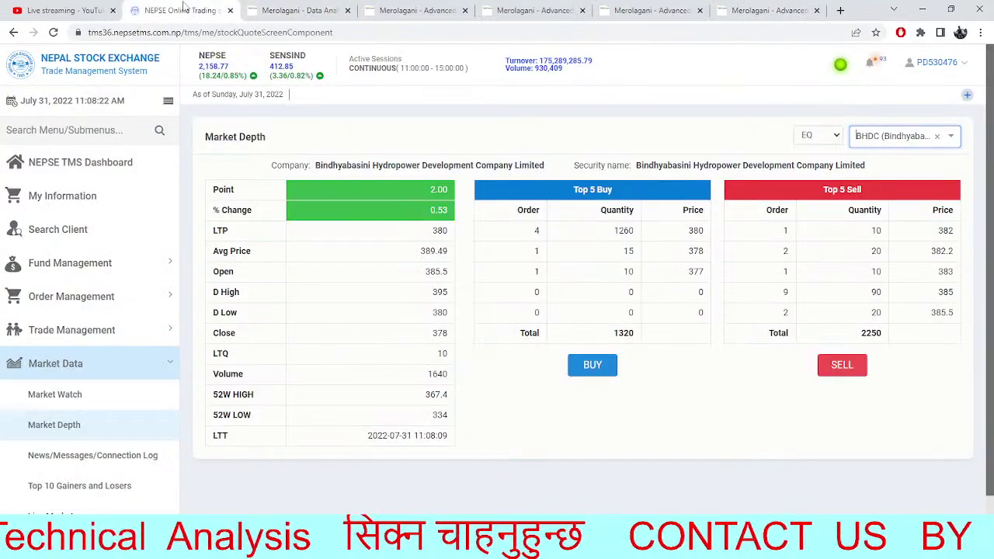
pyautogui.click(369, 7)
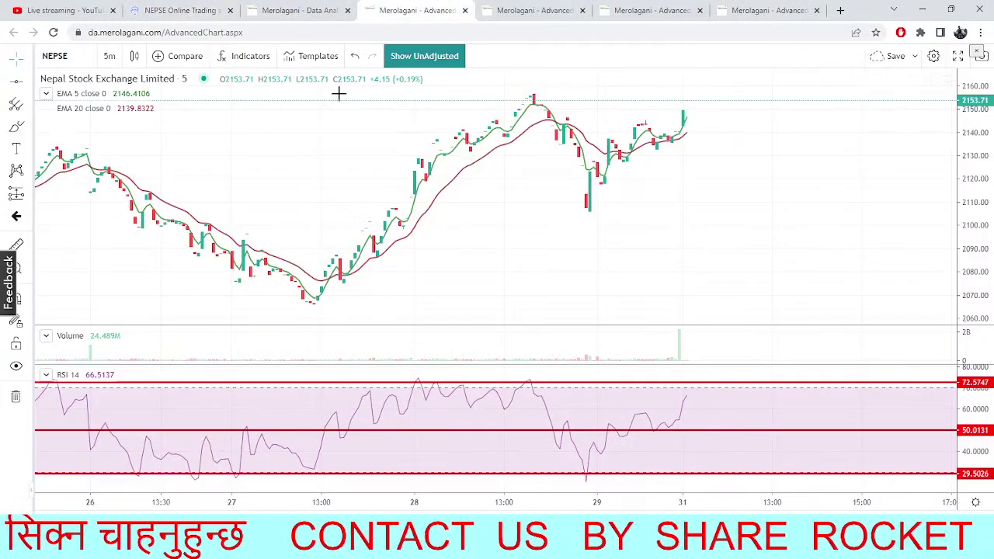
pyautogui.click(284, 8)
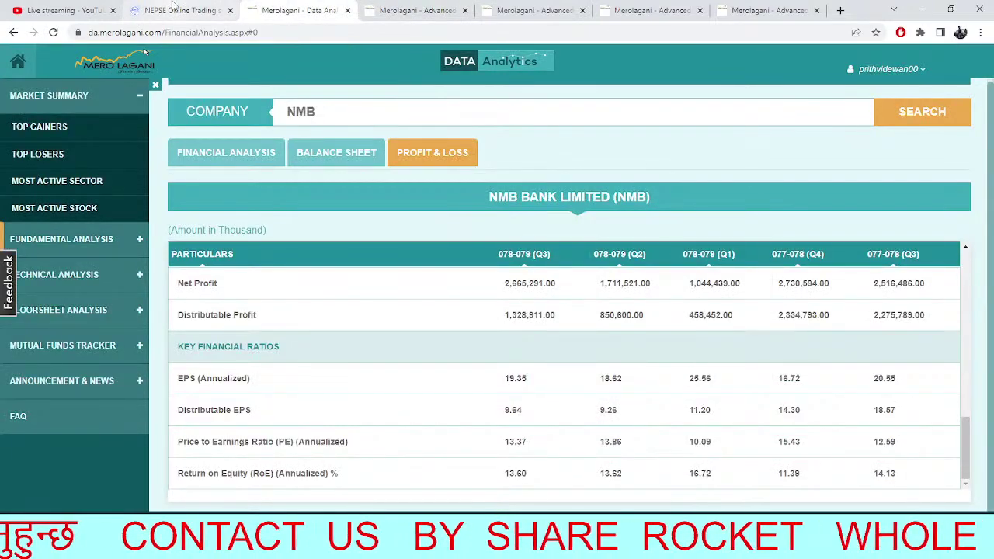
# Switch to the Trade Management System, open the NEPSE TMS dashboard and reload the page
pyautogui.click(196, 11)
pyautogui.click(98, 165)
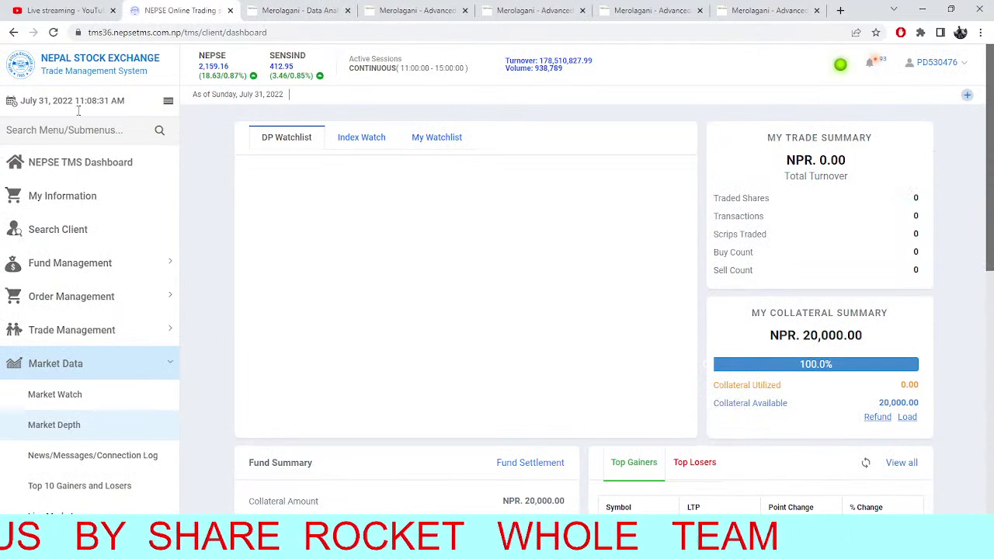
pyautogui.click(54, 31)
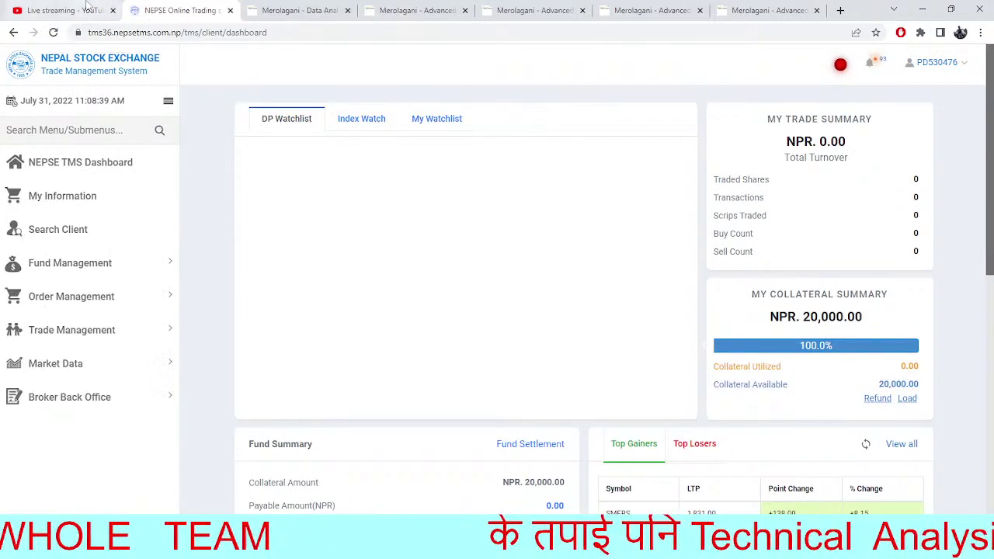
# Switch to Merolagani and compare the NEPSE index on the 5-minute, daily Bollinger Bands and 15-minute Heikin Ashi charts
pyautogui.click(311, 6)
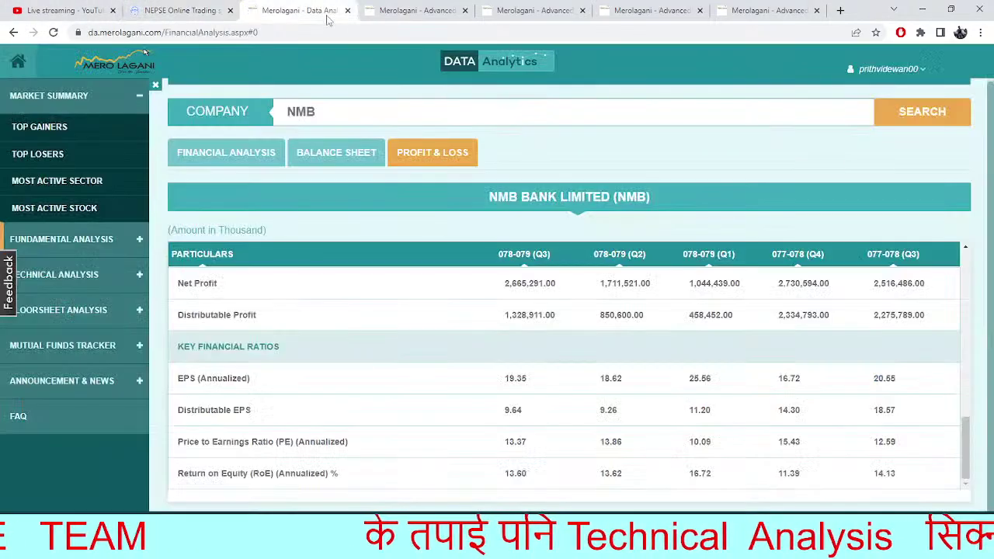
pyautogui.click(370, 10)
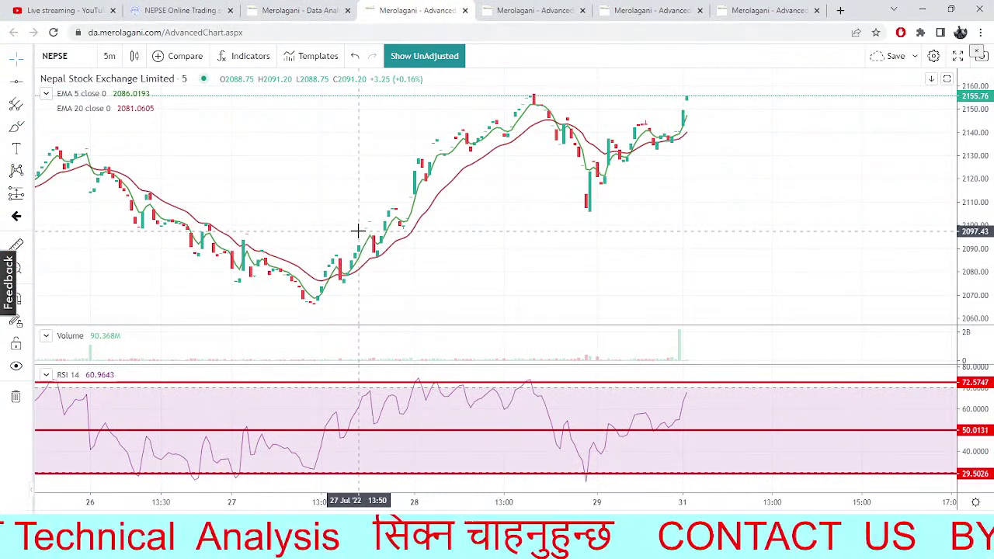
pyautogui.click(651, 10)
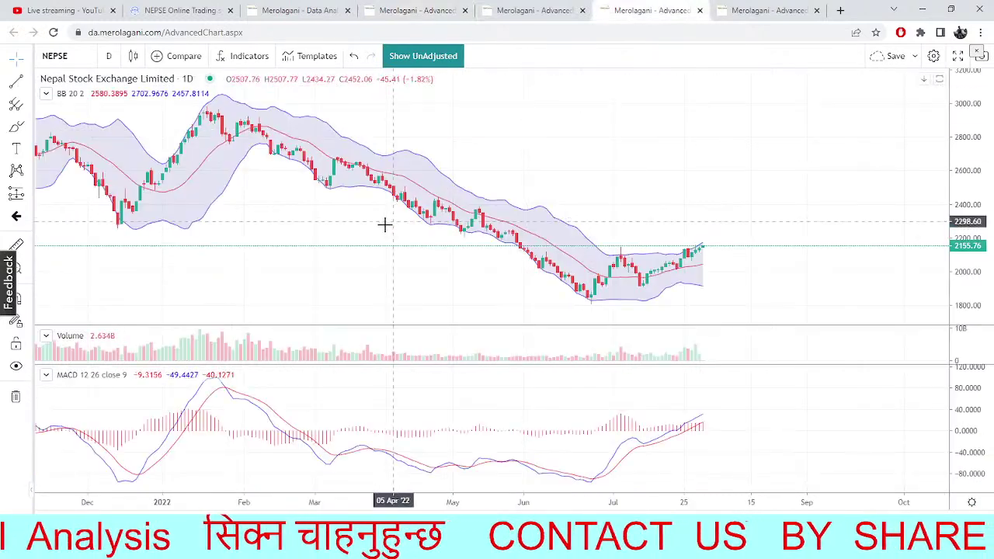
pyautogui.click(535, 10)
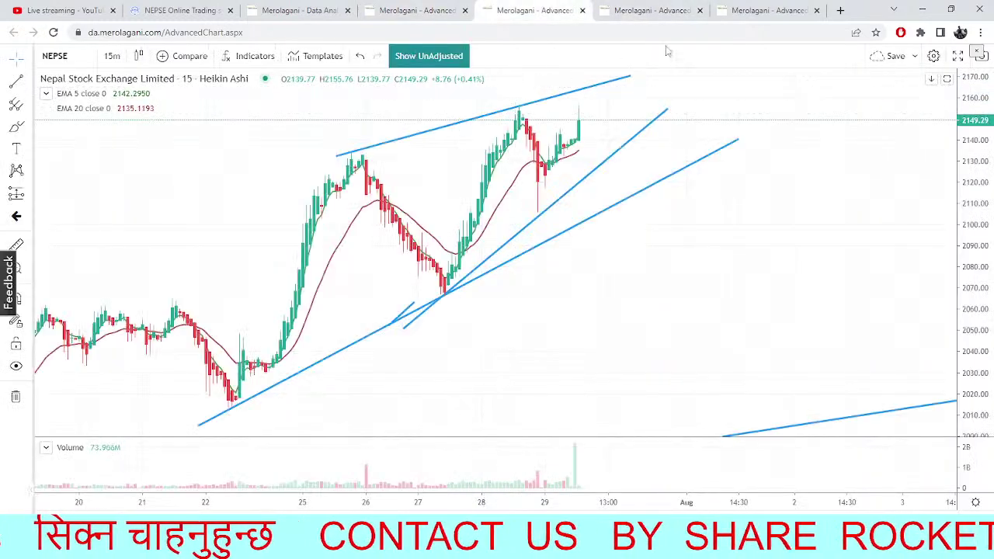
# Load the daily chart of AKJCL (Ankhu Khola Jalvidhyut Company Ltd) in place of SSHL and examine its Fibonacci pivots
pyautogui.click(749, 11)
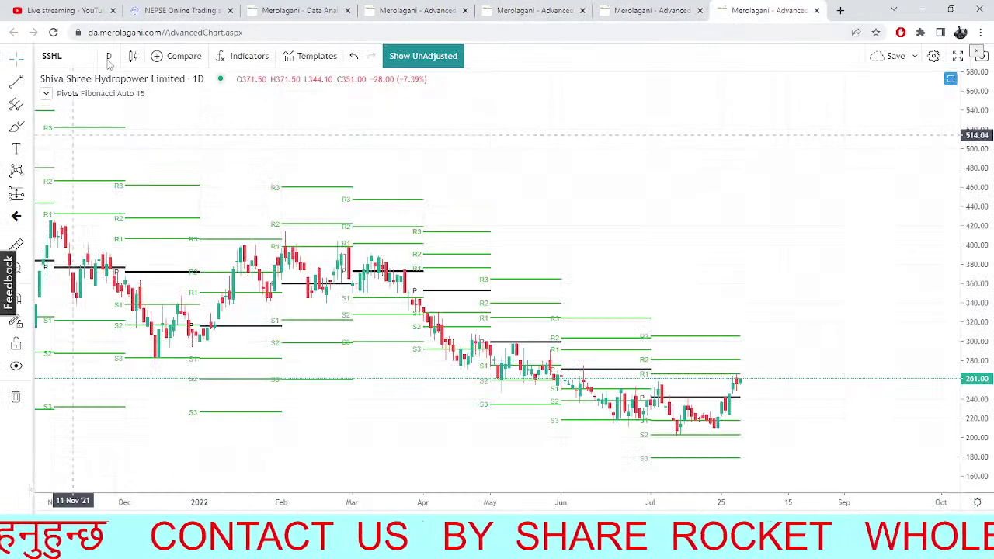
pyautogui.click(78, 54)
pyautogui.write('AKJCL')
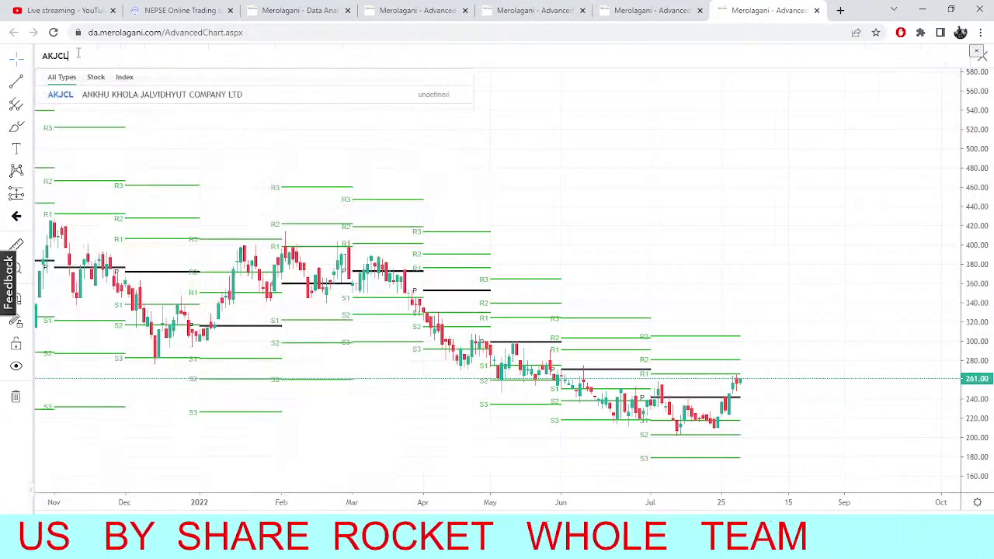
pyautogui.click(111, 97)
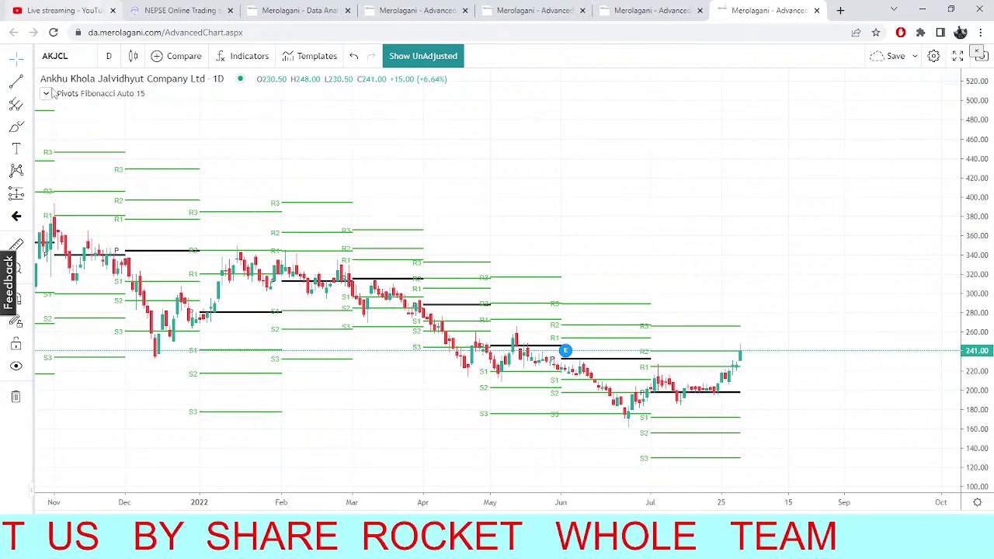
# Load the daily chart of NTC (Nepal Doorsanchar Company Limited) and examine its price against the Fibonacci pivots
pyautogui.click(70, 62)
pyautogui.write('NTC')
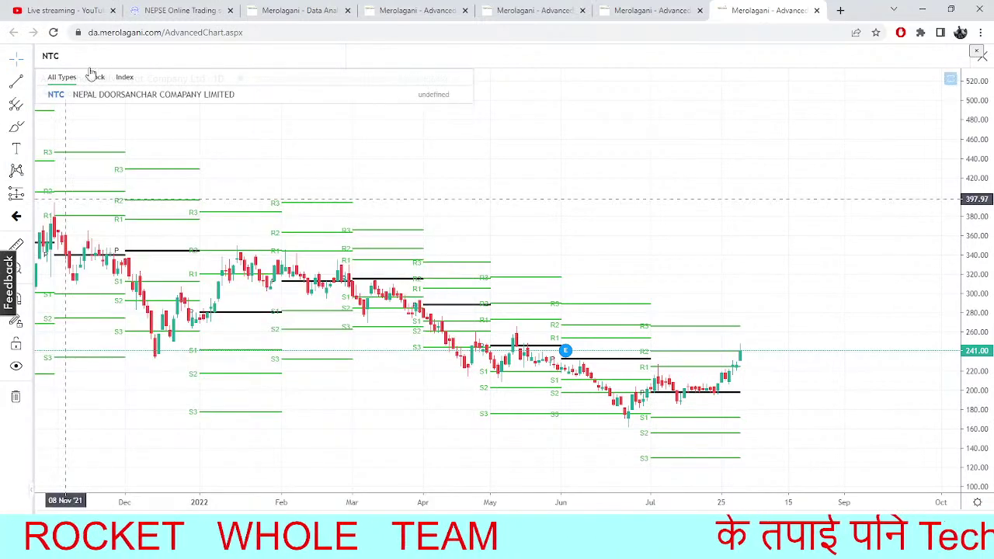
pyautogui.click(128, 96)
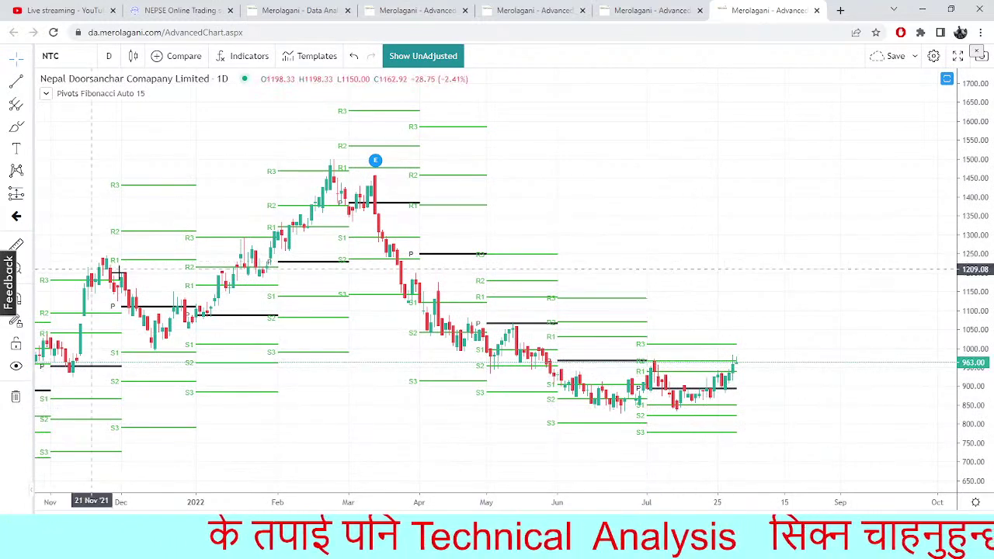
# Replace NTC with NUBL (Nirdhan Utthan Laghubitta Bittiya Sanstha Limited) on the daily chart and examine its price against the Fibonacci pivots
pyautogui.click(80, 57)
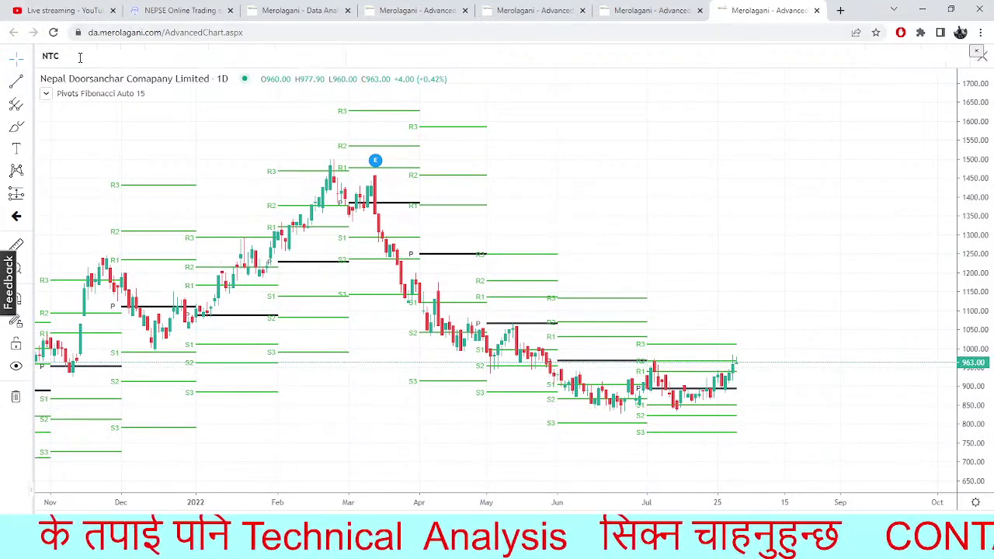
pyautogui.press('BackSpace')
pyautogui.press('BackSpace')
pyautogui.press('BackSpace')
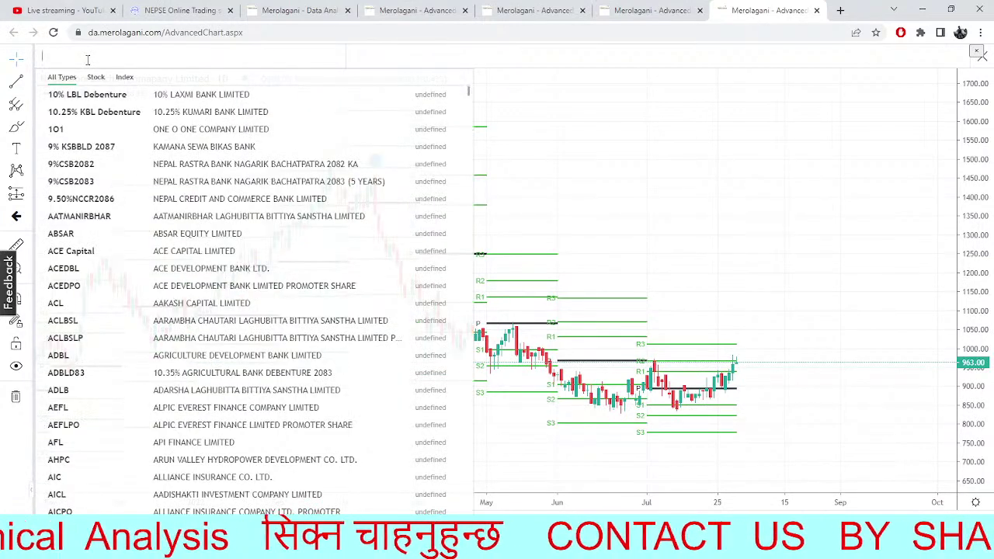
pyautogui.write('NUBL')
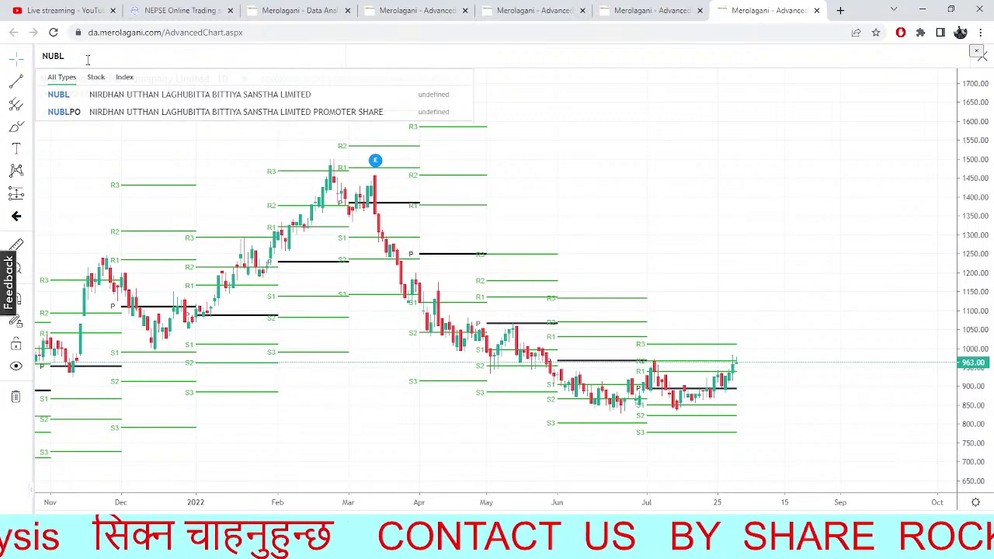
pyautogui.click(88, 100)
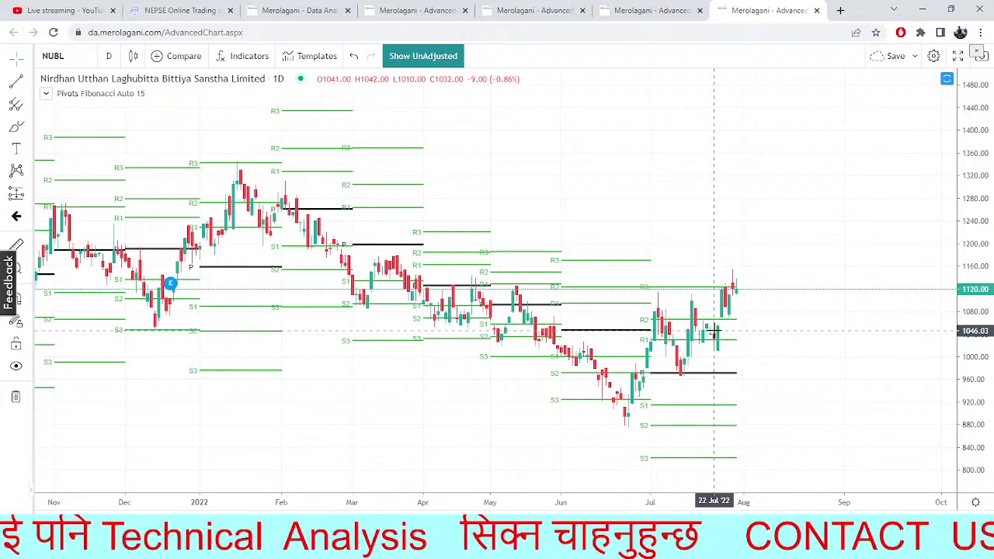
# Switch to the NEPSE TMS, open Market Depth for BHDC (Bindhyabasini Hydropower Development Company Limited), and examine its top buy and sell orders
pyautogui.click(179, 11)
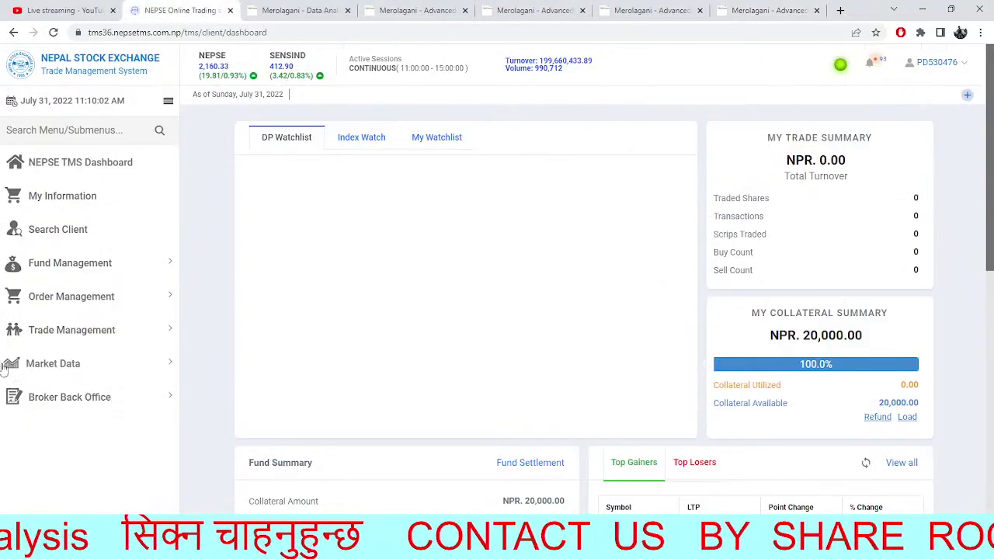
pyautogui.click(93, 299)
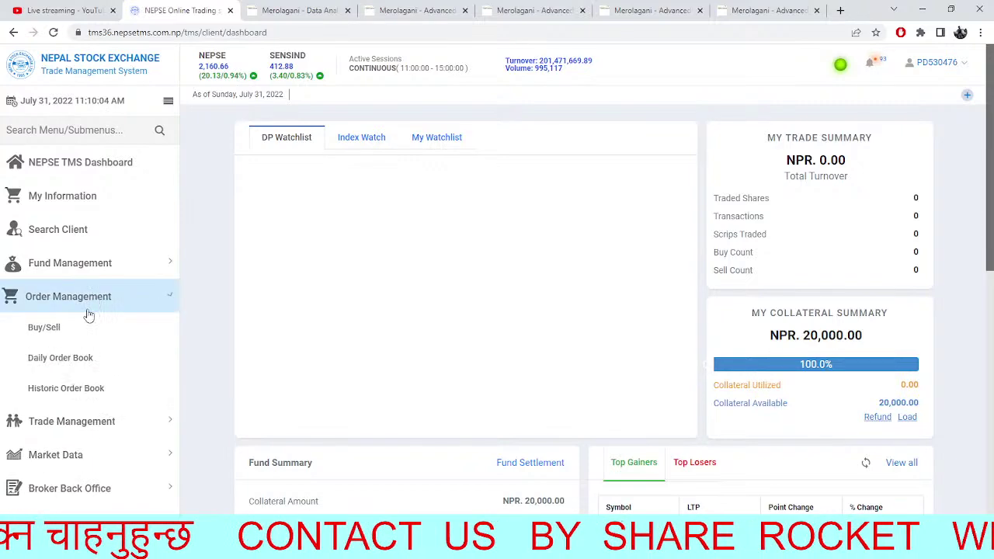
pyautogui.doubleClick(97, 417)
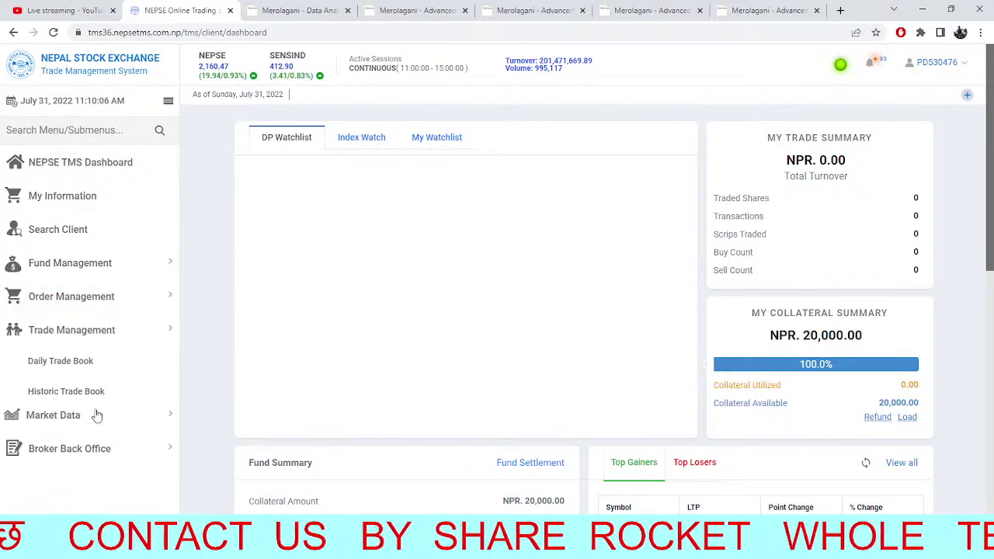
pyautogui.click(86, 371)
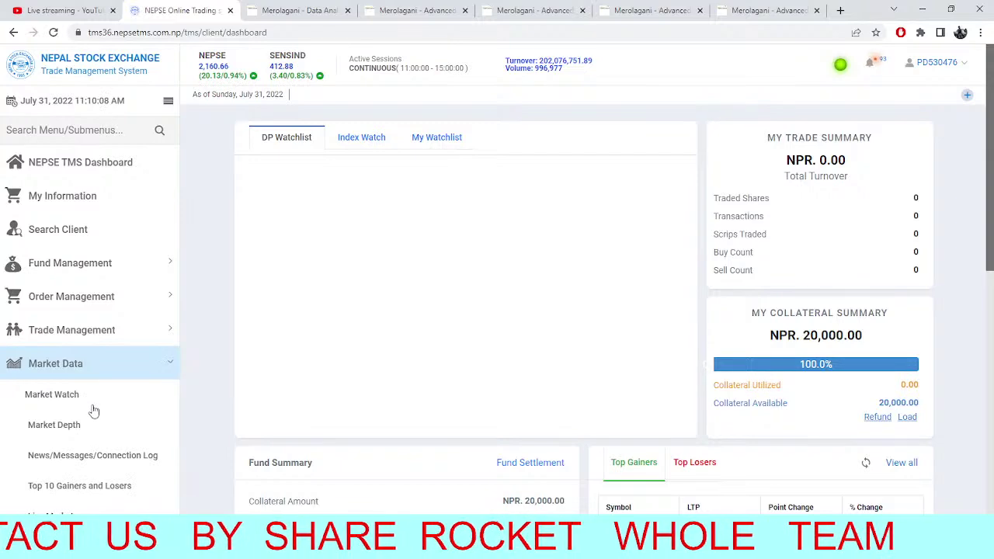
pyautogui.click(56, 424)
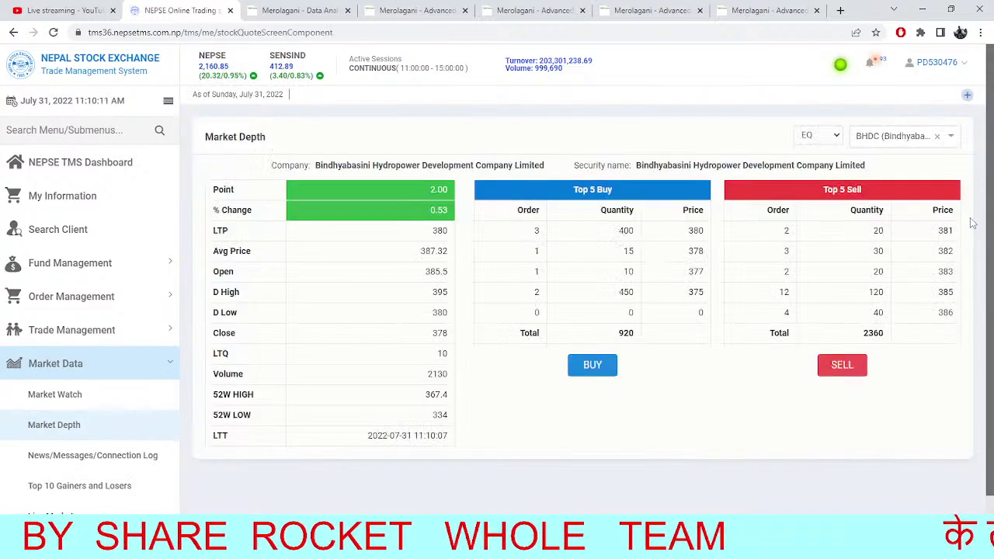
pyautogui.moveTo(942, 412); pyautogui.dragTo(944, 292)
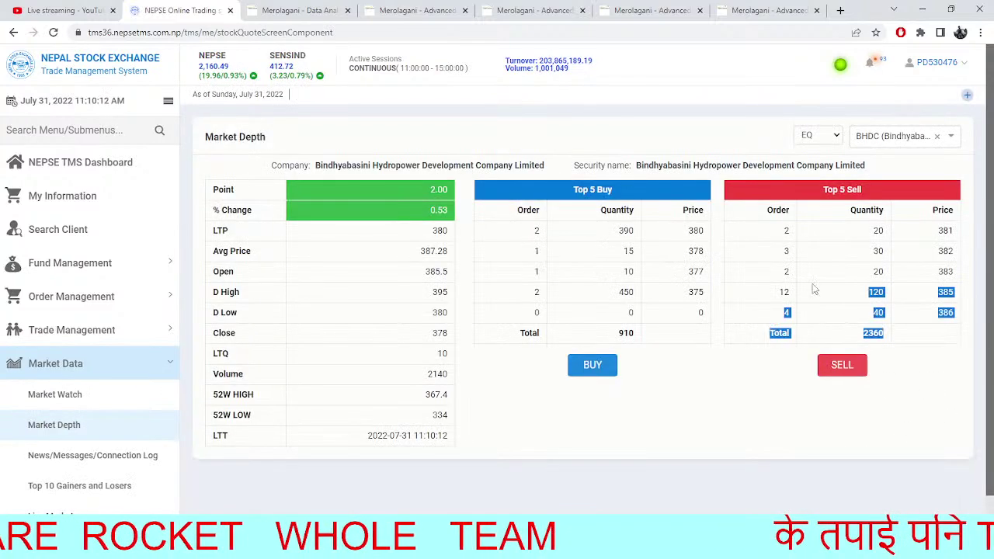
pyautogui.click(752, 397)
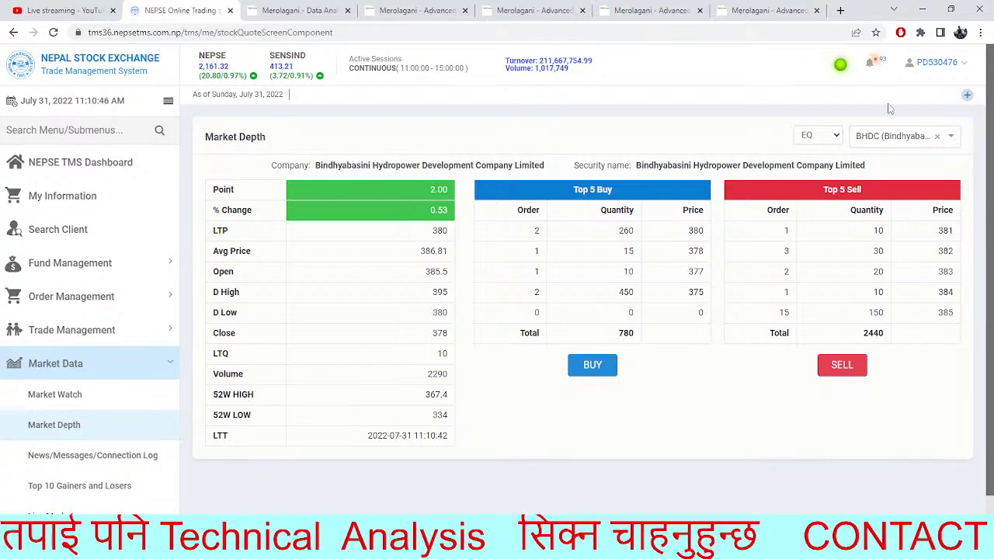
# Try to look up HDHPC in Market Depth in place of BHDC
pyautogui.click(936, 137)
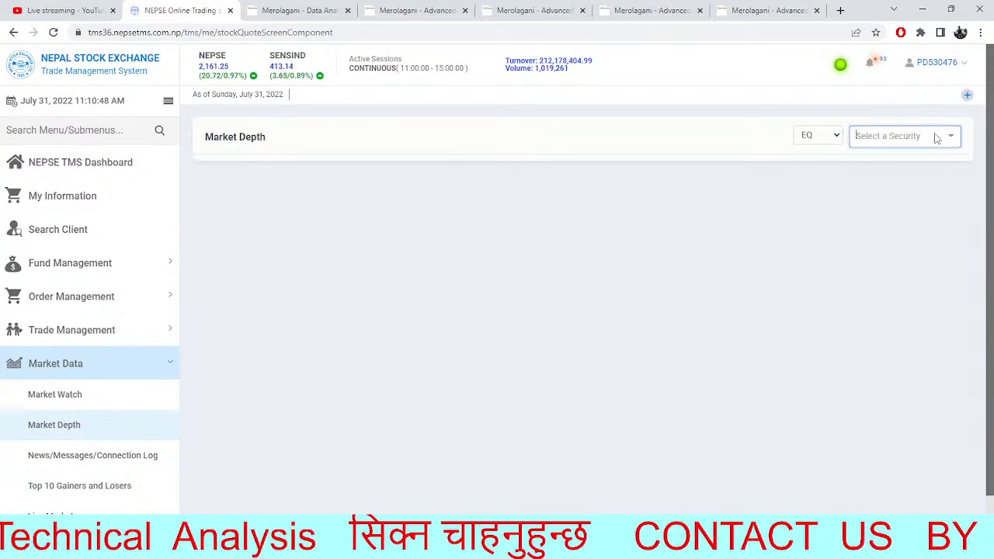
pyautogui.write('HDHPC')
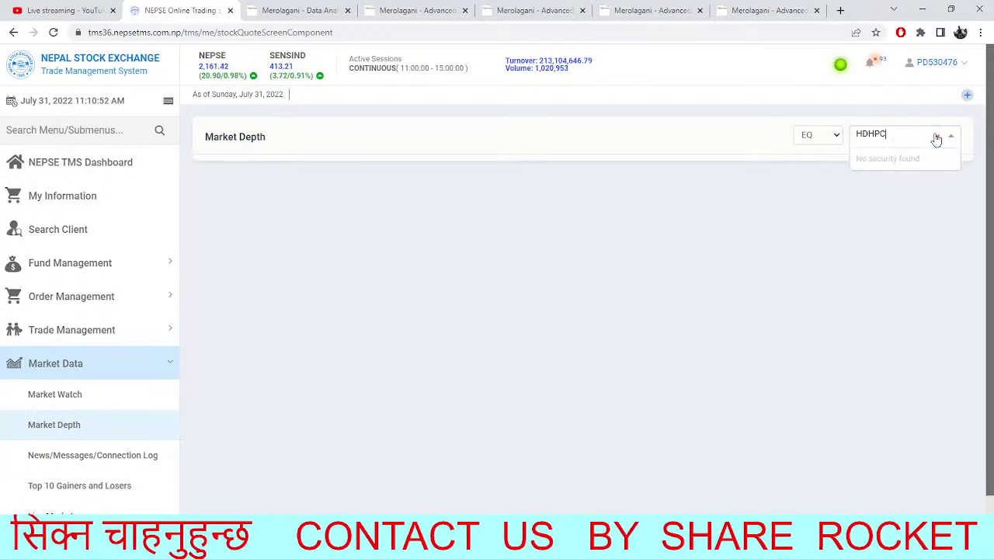
pyautogui.click(937, 139)
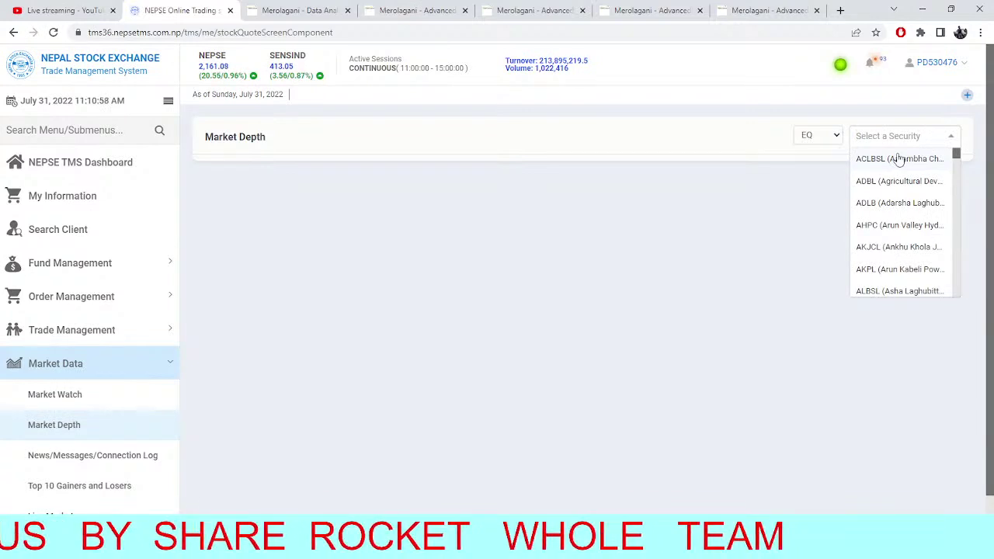
pyautogui.write('N')
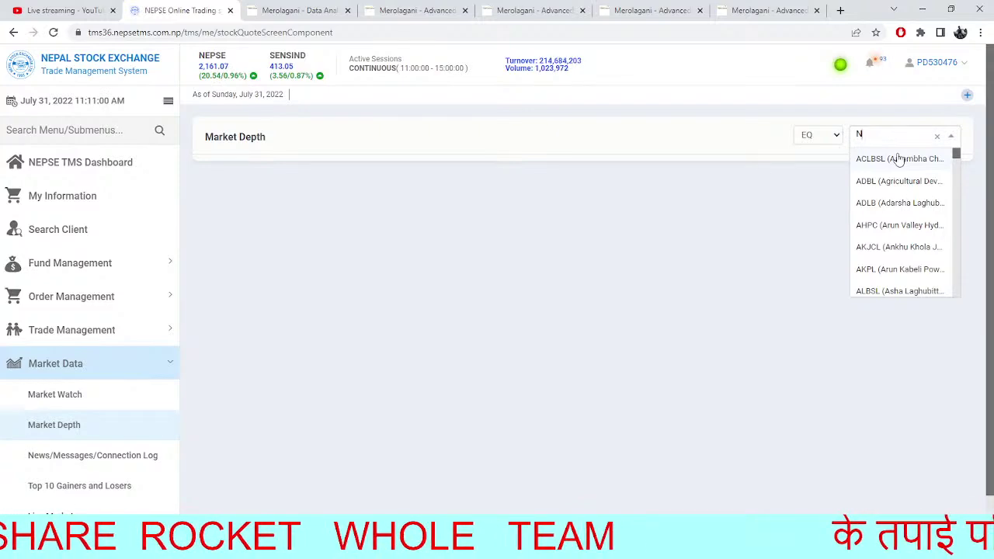
# Return to the Merolagani stock chart and load NRIC (Nepal Re-Insurance Company Limited) in place of NUBL, examining its daily Fibonacci pivots
pyautogui.click(288, 8)
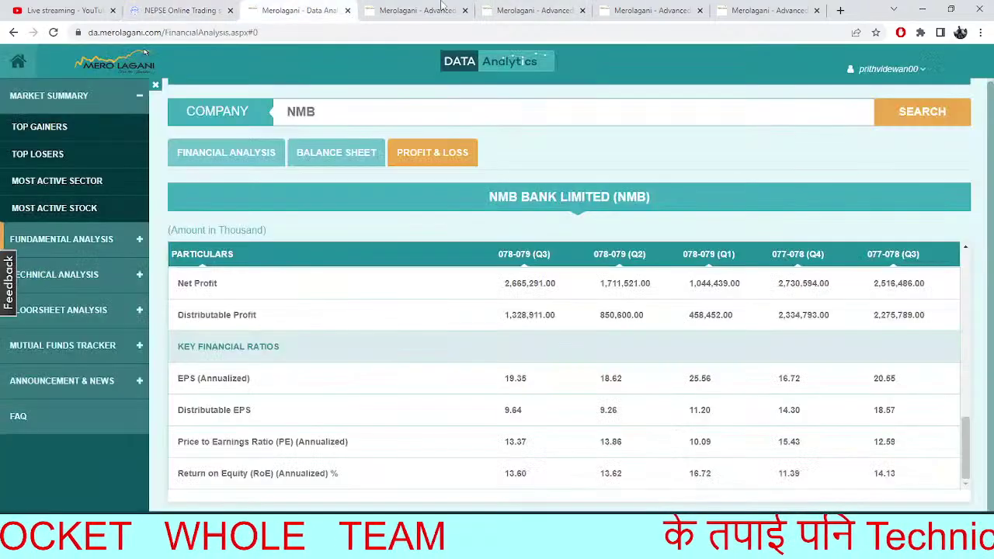
pyautogui.click(649, 10)
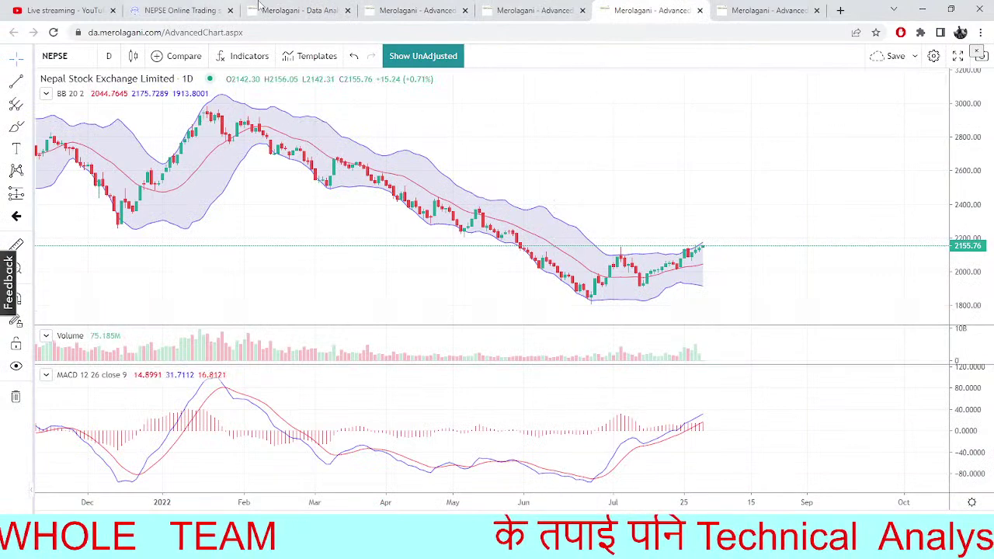
pyautogui.click(536, 9)
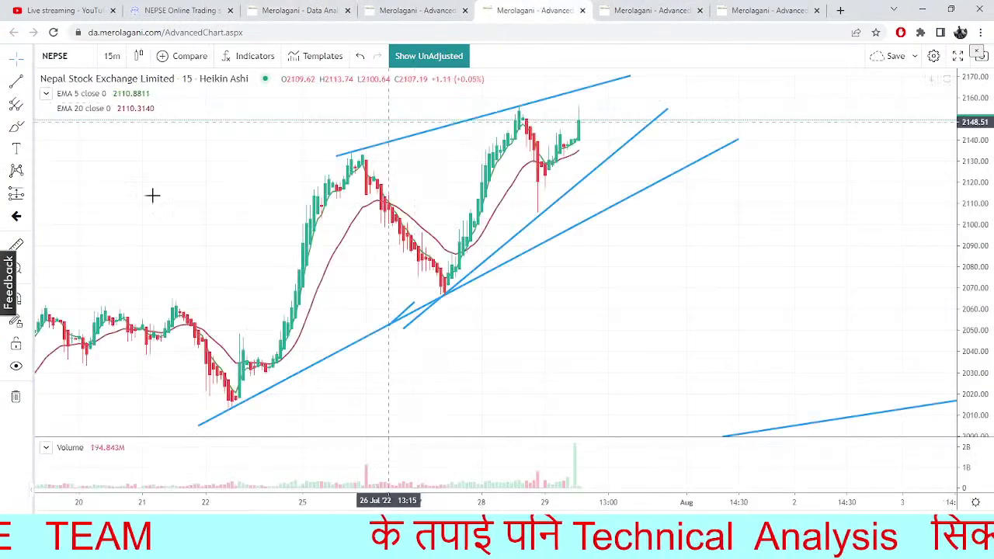
pyautogui.click(769, 10)
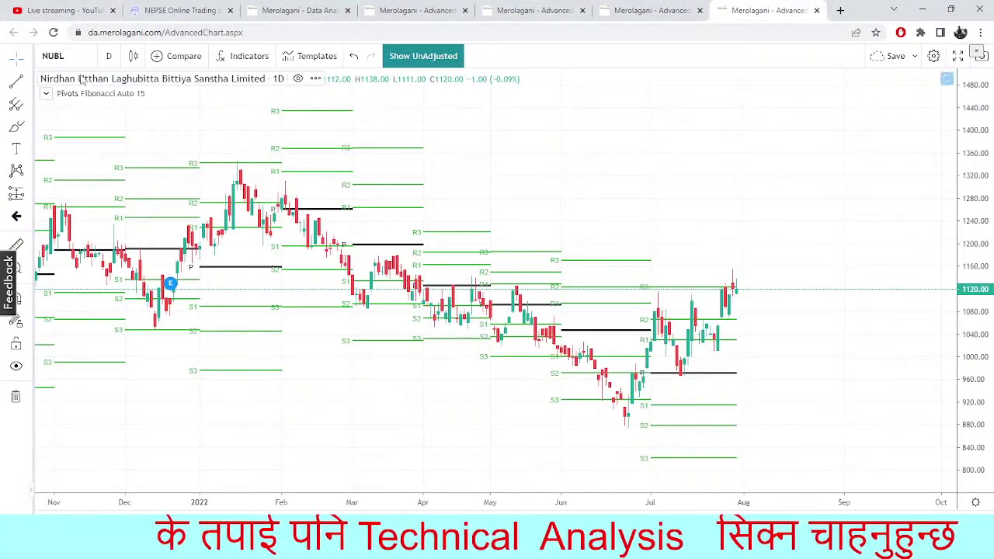
pyautogui.click(78, 59)
pyautogui.write('NRIC')
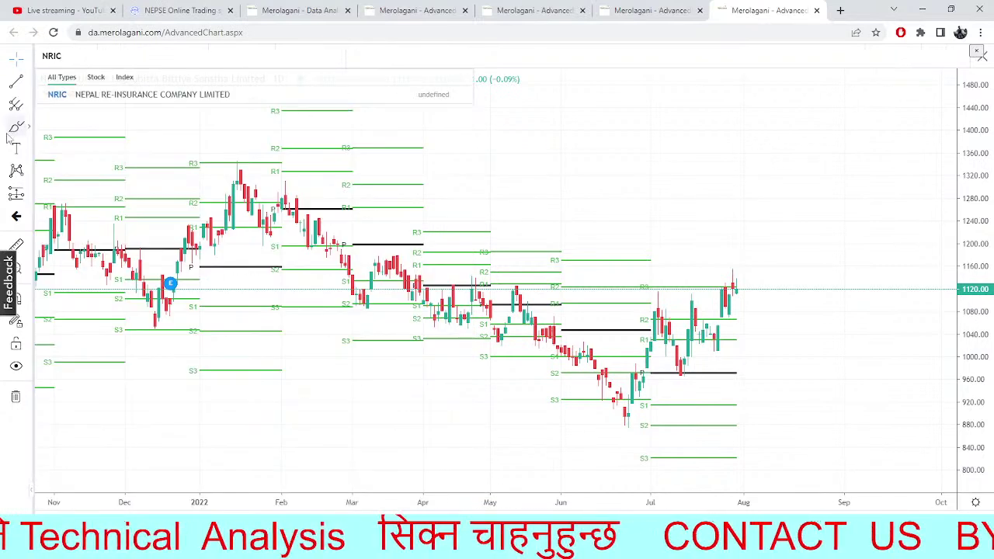
pyautogui.click(137, 102)
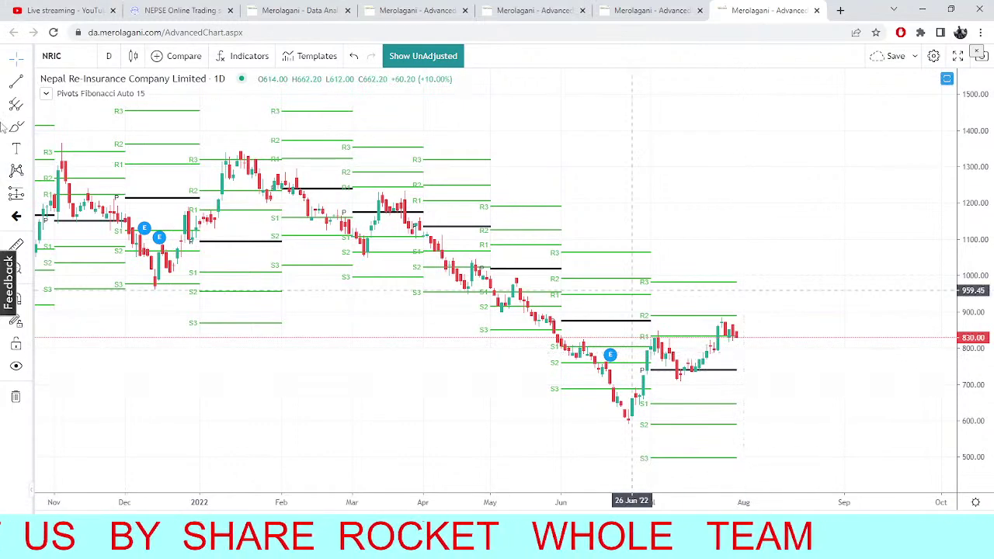
# Load the daily chart of NHPC (National Hydro Power Company Limited) in place of NRIC and examine its price against the Fibonacci pivots
pyautogui.click(62, 55)
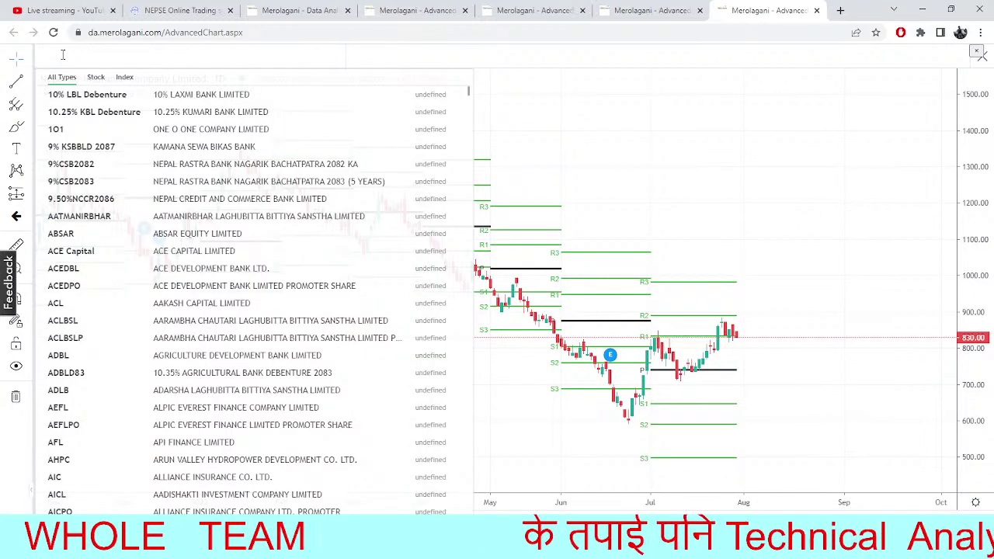
pyautogui.write('NHPC')
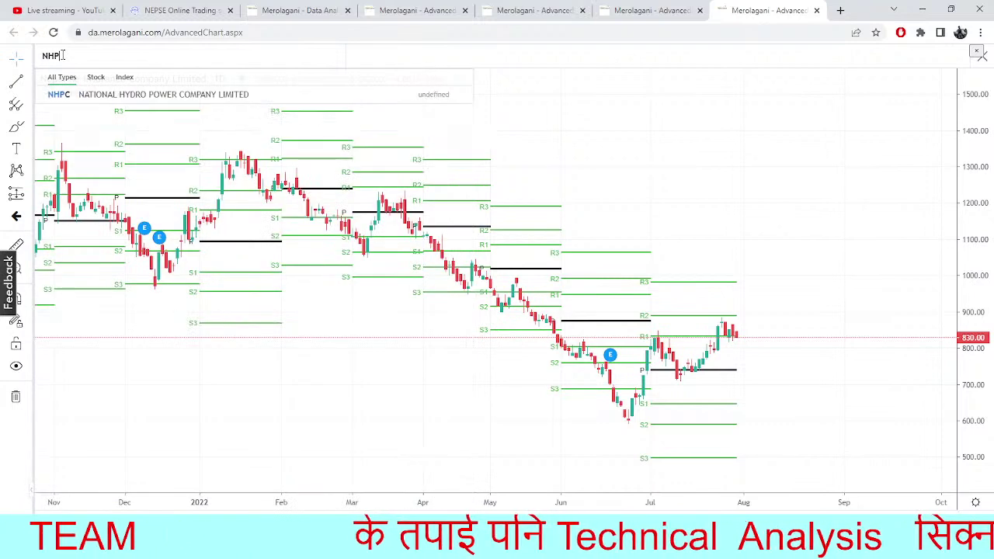
pyautogui.click(137, 94)
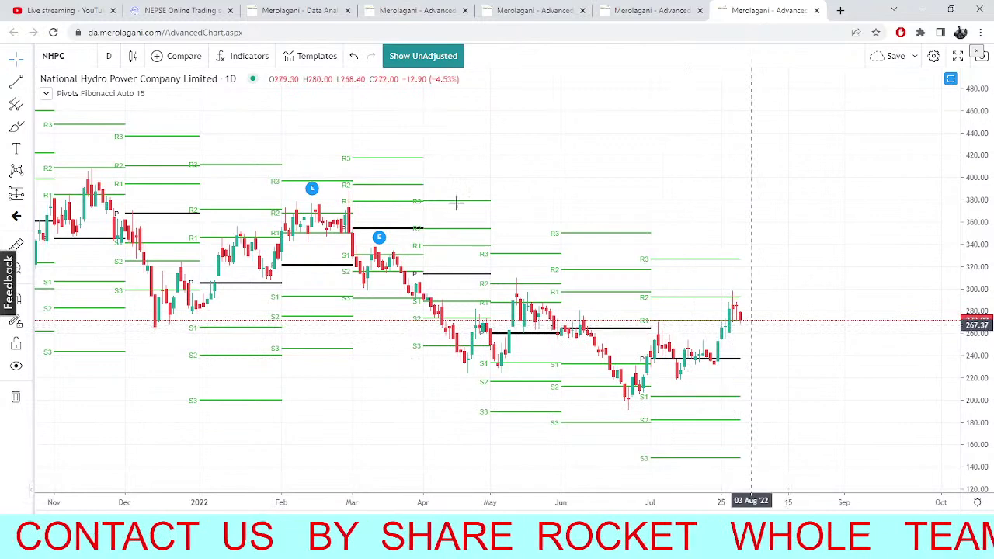
pyautogui.click(84, 53)
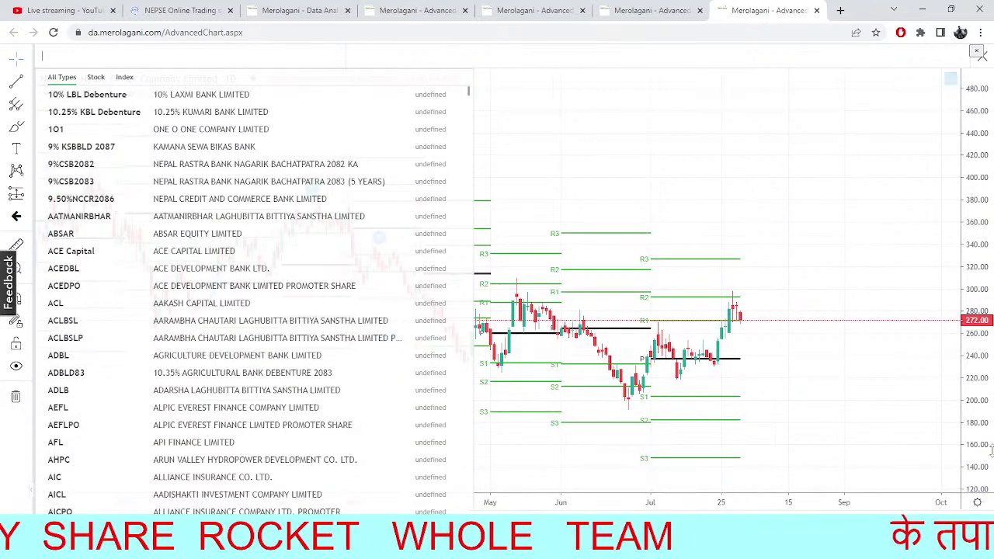
pyautogui.click(845, 302)
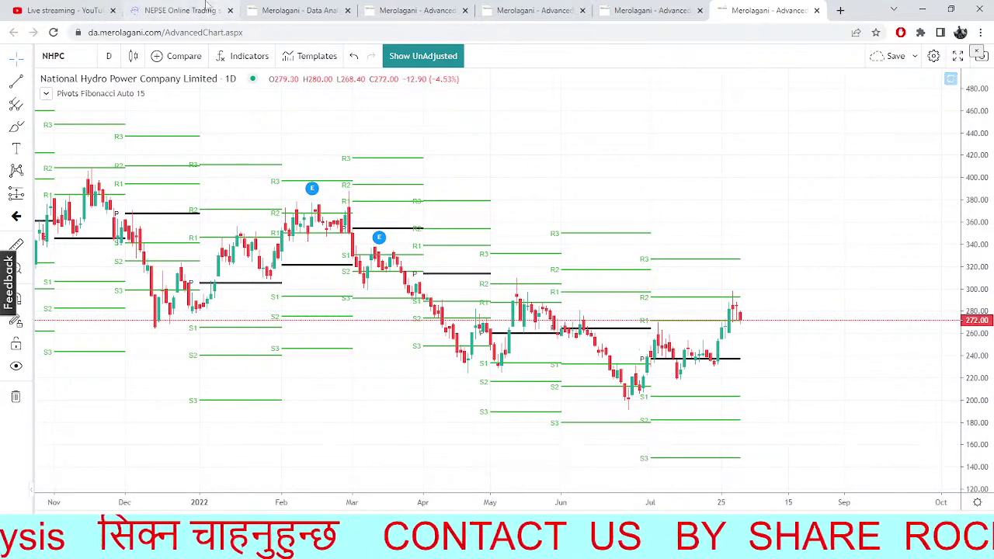
# Replace NHPC with GUFL (Gurkhas Finance Ltd.) on the daily chart and examine its price against the Fibonacci pivots
pyautogui.click(59, 62)
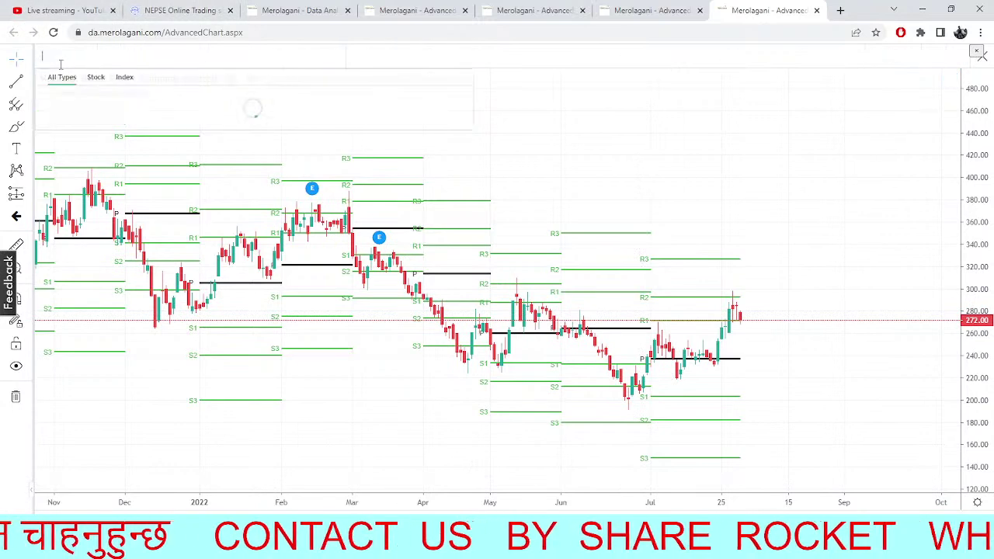
pyautogui.write('GUDK')
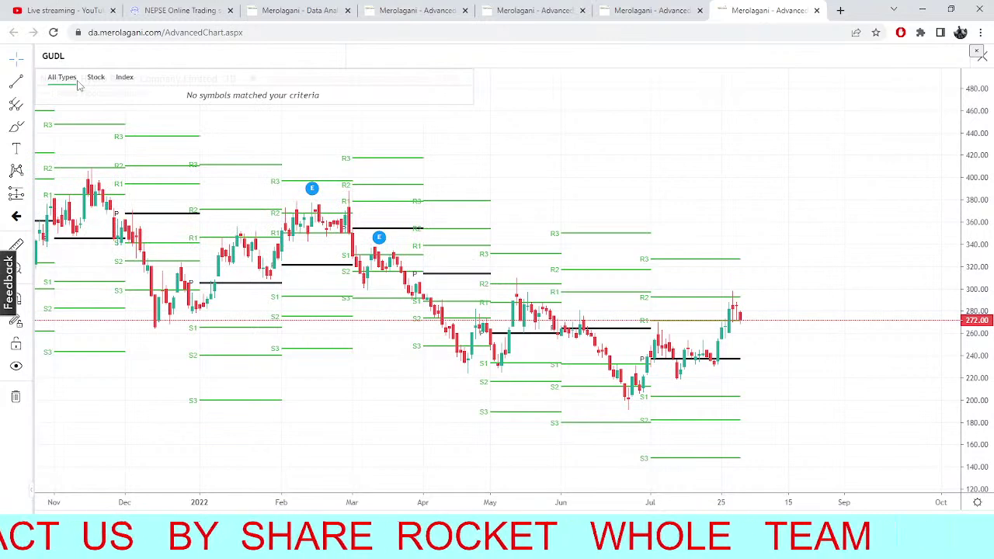
pyautogui.press('BackSpace')
pyautogui.press('BackSpace')
pyautogui.write('F')
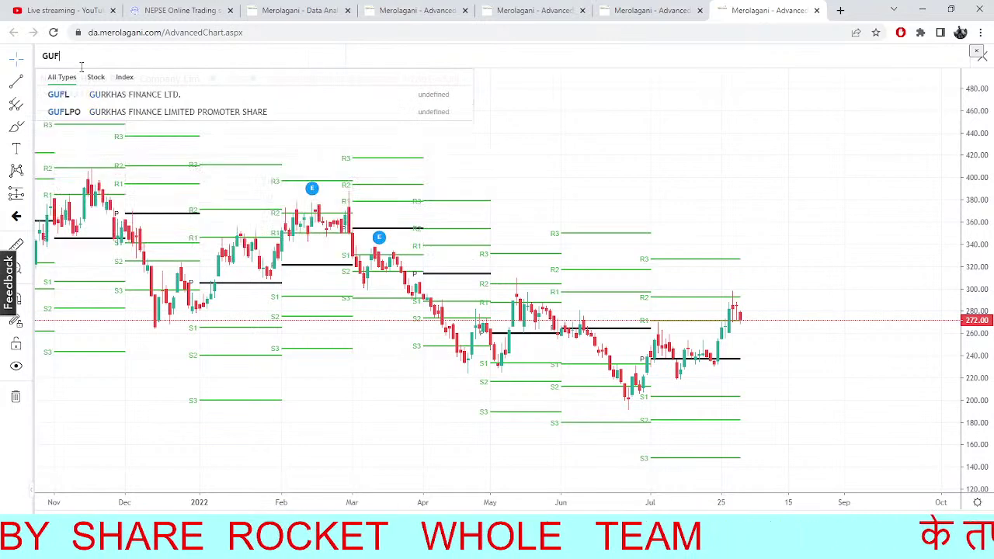
pyautogui.click(124, 94)
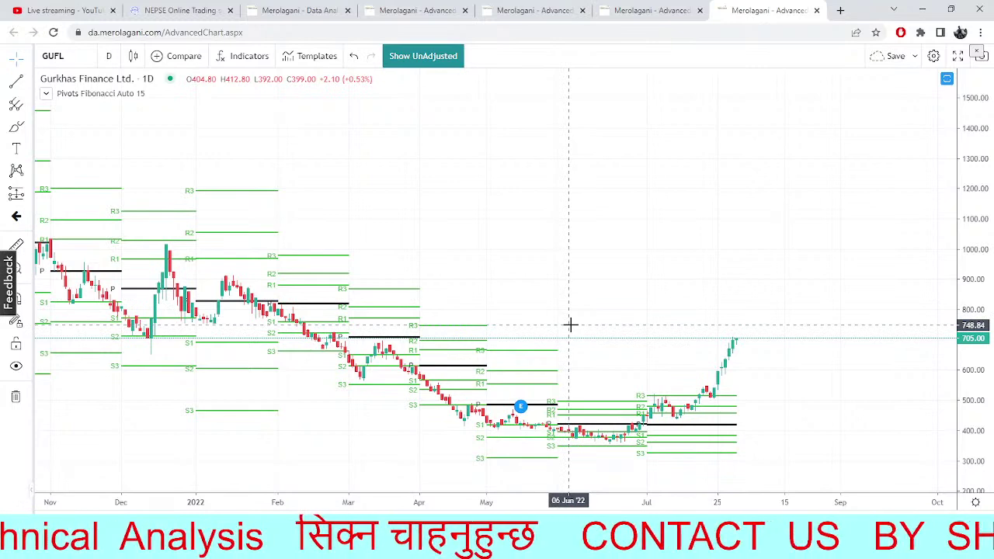
# Examine the NEPSE index on the 5-minute Merolagani chart with its EMA 5, EMA 20 and RSI 14 indicators
pyautogui.click(299, 10)
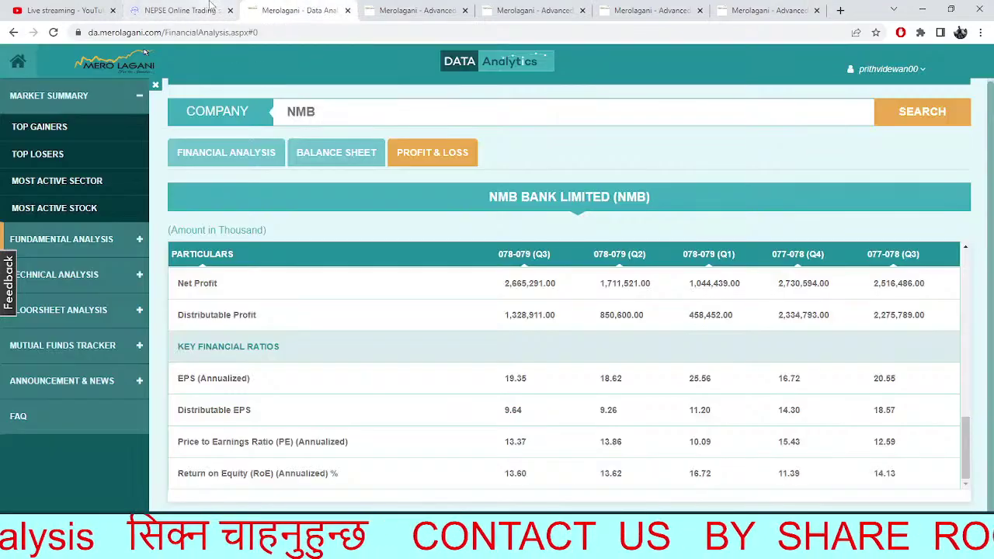
pyautogui.click(209, 7)
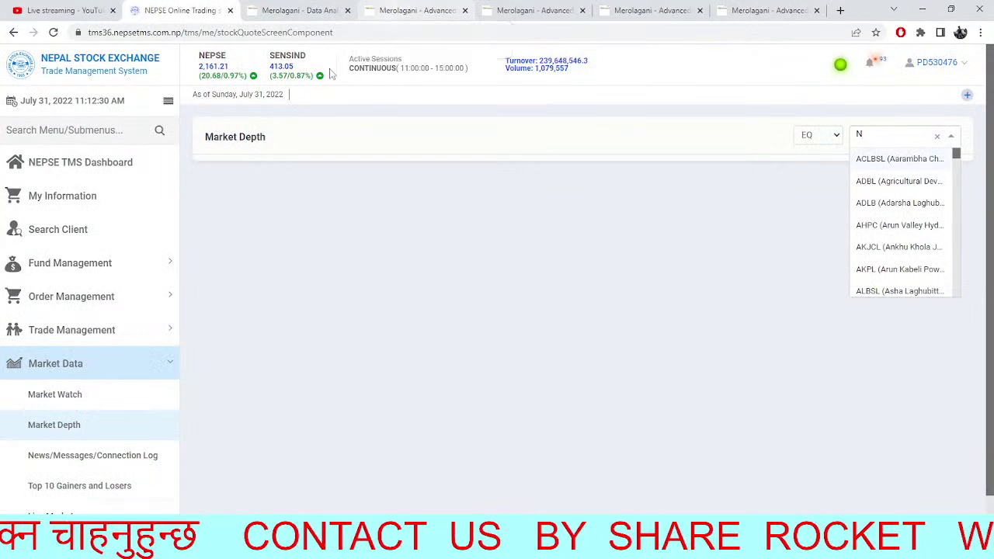
pyautogui.click(297, 10)
pyautogui.click(427, 10)
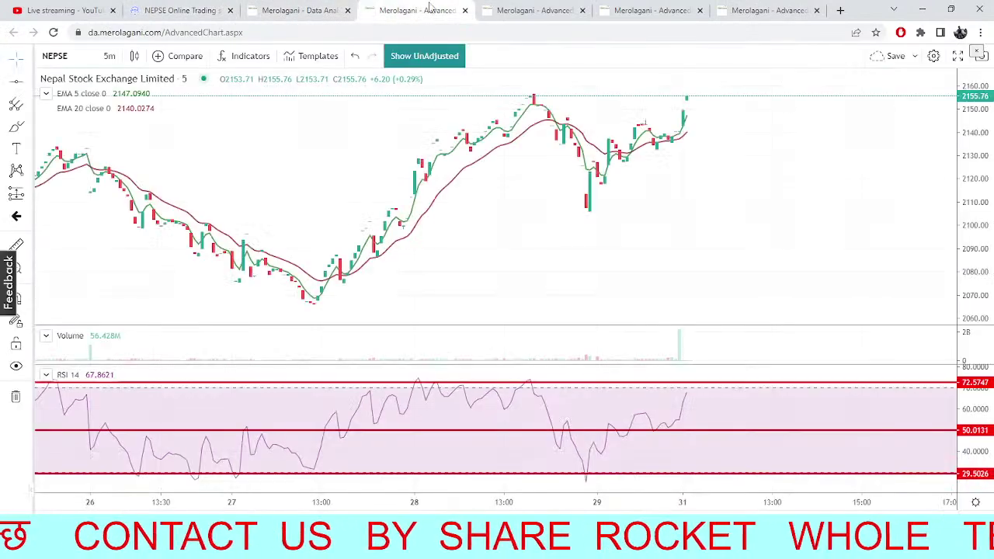
pyautogui.moveTo(622, 222); pyautogui.dragTo(582, 284)
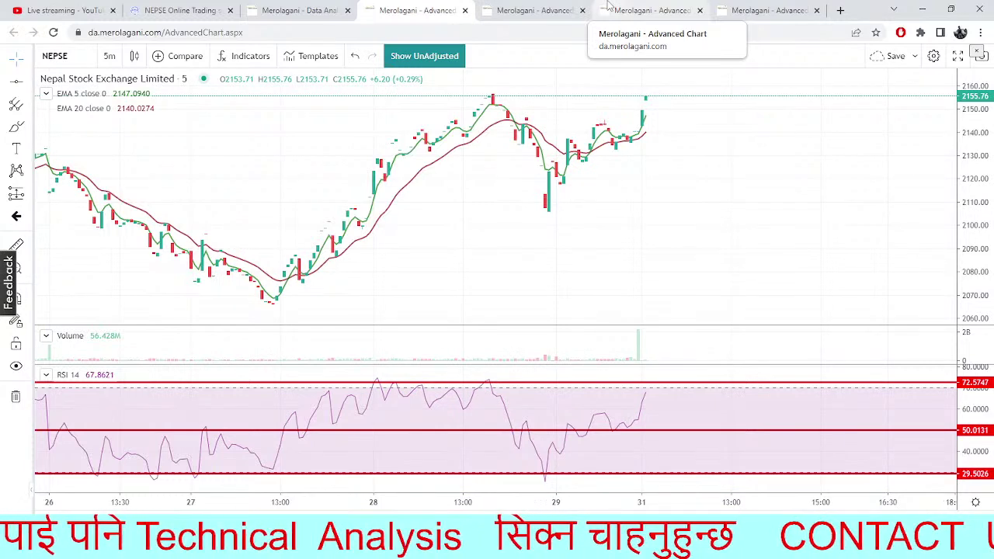
pyautogui.click(314, 11)
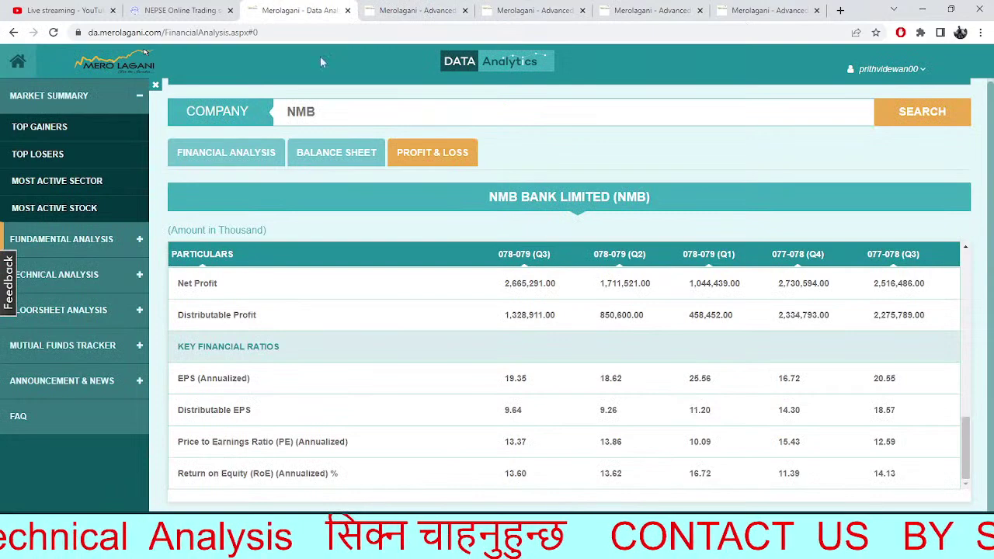
pyautogui.click(411, 11)
pyautogui.hscroll(-2, 516, 264)
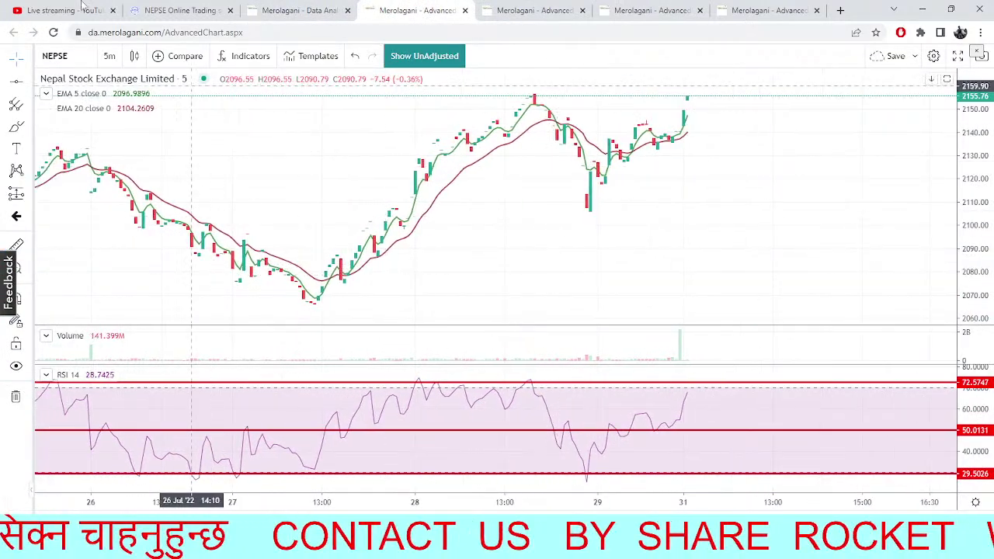
# Check the NEPSE index in TMS and on the daily Bollinger Bands chart, and return to the GUFL daily chart
pyautogui.click(173, 9)
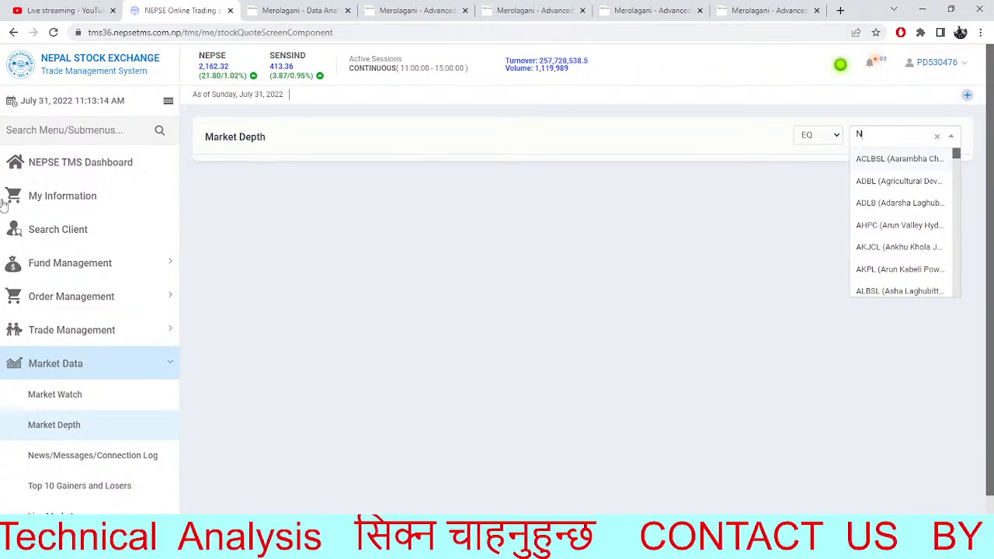
pyautogui.click(686, 8)
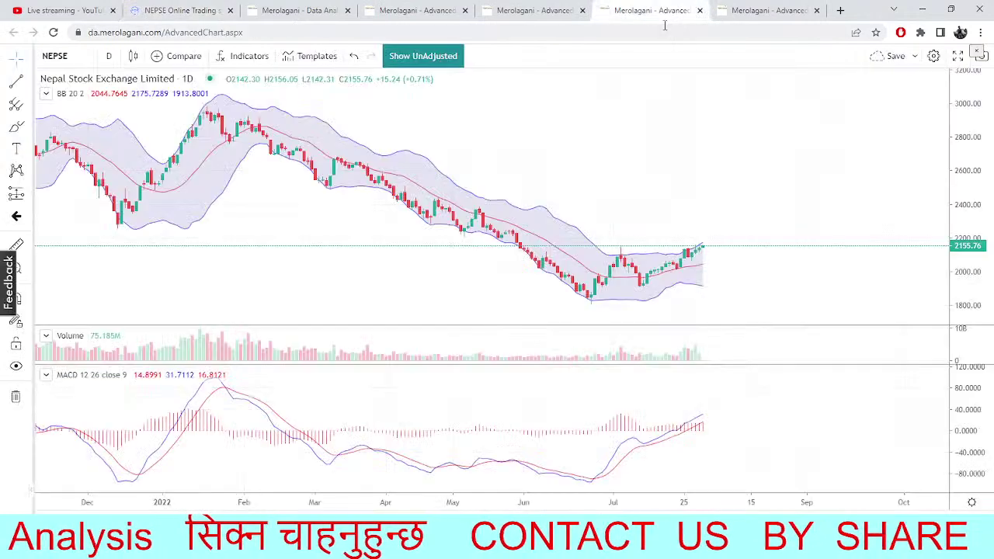
pyautogui.click(757, 8)
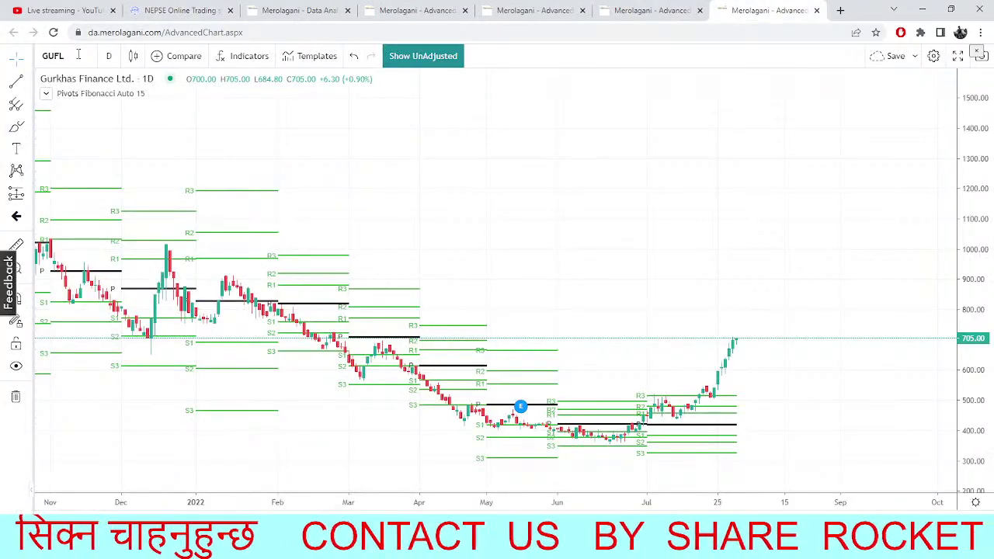
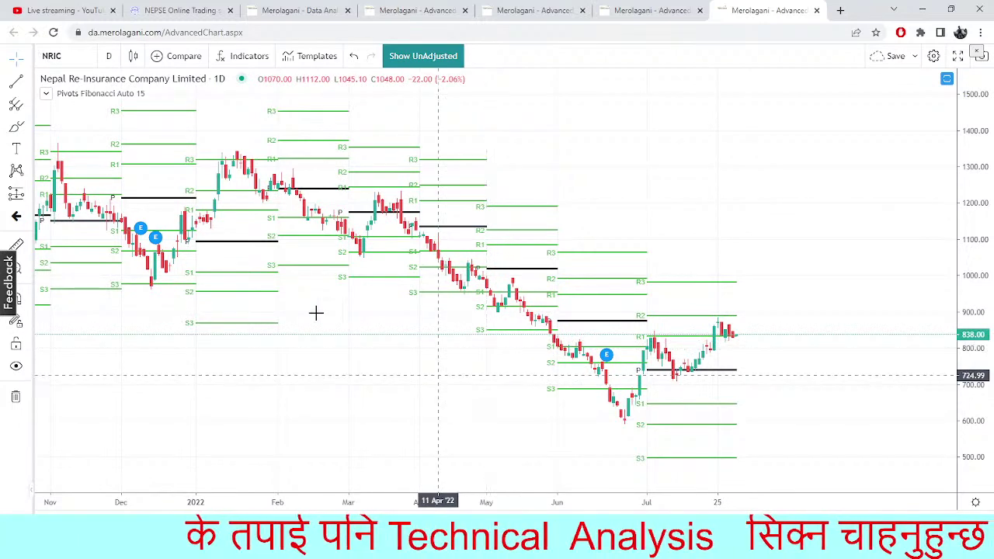
# Replace NRIC with NTC (Nepal Doorsanchar Company Limited) on the daily chart and examine its price against the Fibonacci pivots
pyautogui.click(56, 55)
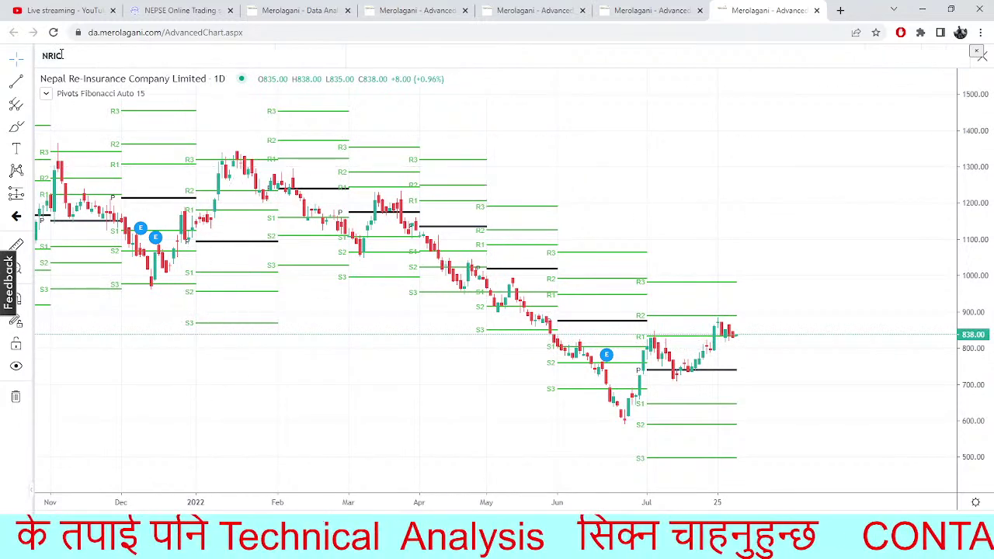
pyautogui.press('BackSpace')
pyautogui.press('BackSpace')
pyautogui.press('BackSpace')
pyautogui.press('BackSpace')
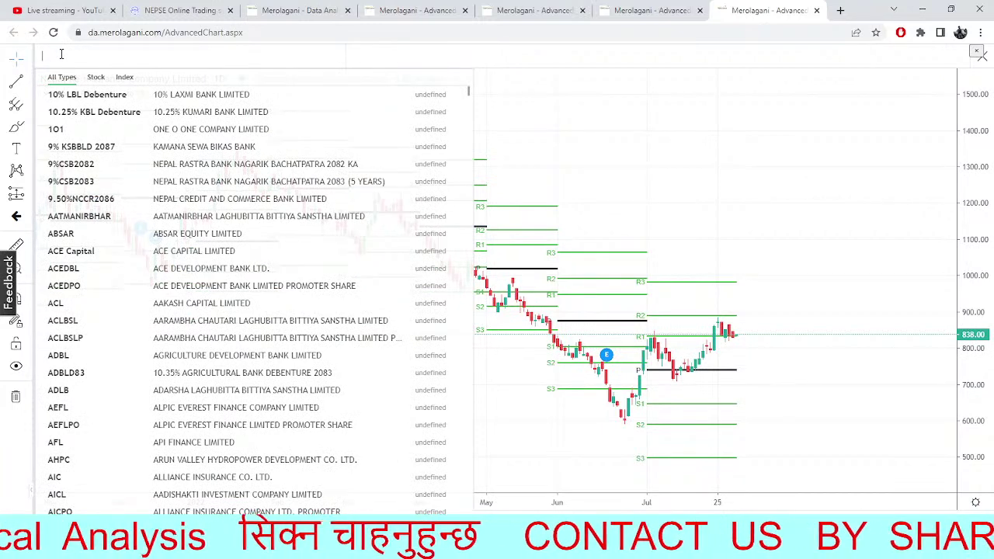
pyautogui.write('NTC')
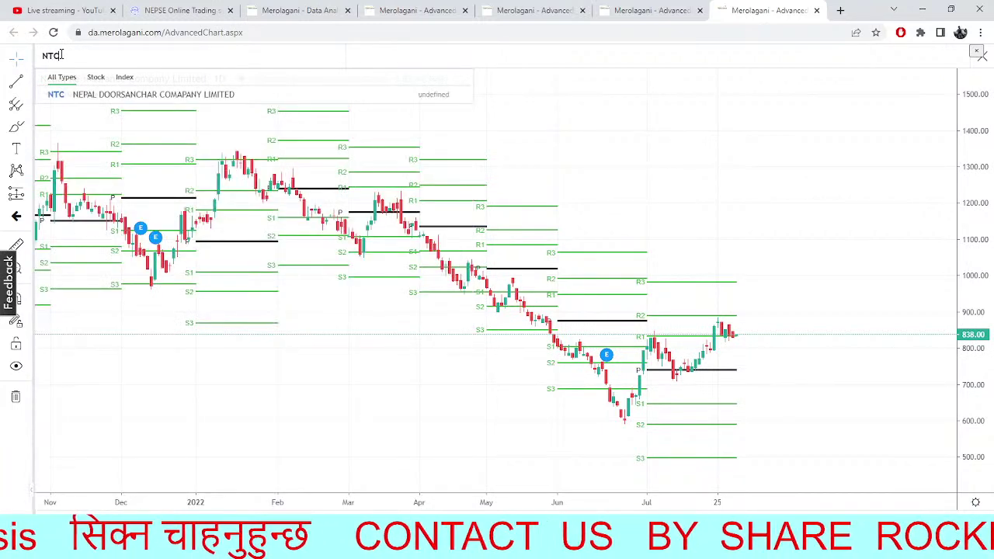
pyautogui.click(81, 95)
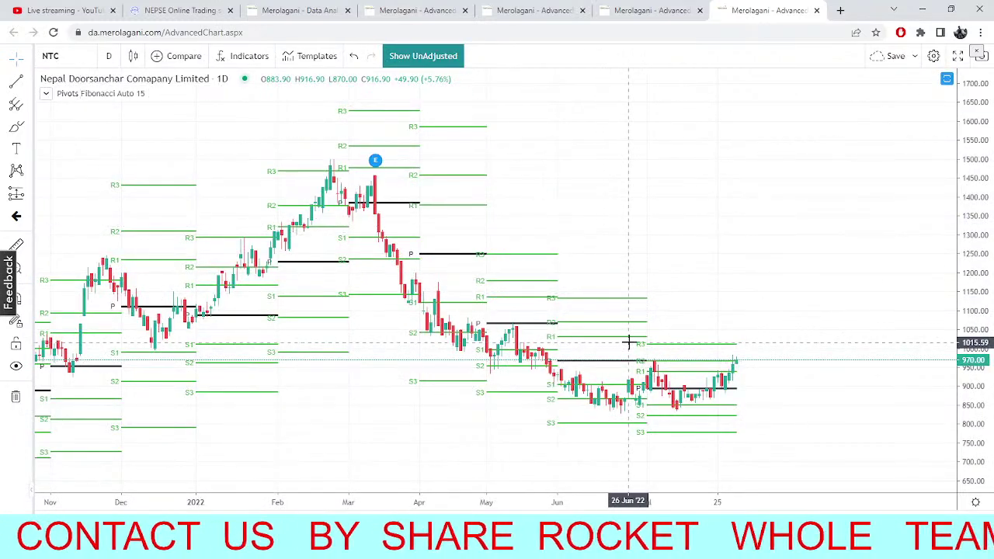
# Load the daily chart of API (Api Power Company Ltd.) in place of NTC and examine its recent price against the Fibonacci pivots
pyautogui.click(62, 55)
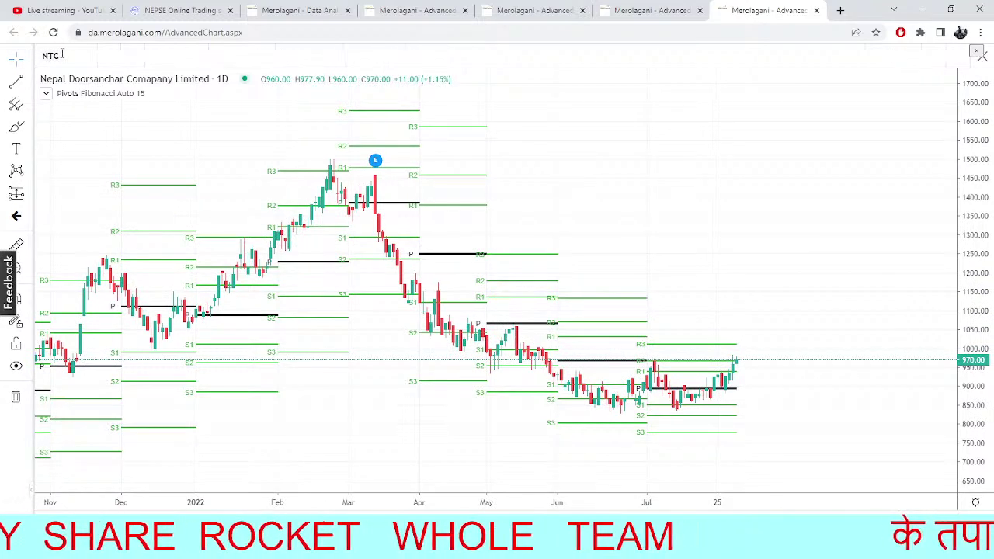
pyautogui.press('BackSpace')
pyautogui.press('BackSpace')
pyautogui.press('BackSpace')
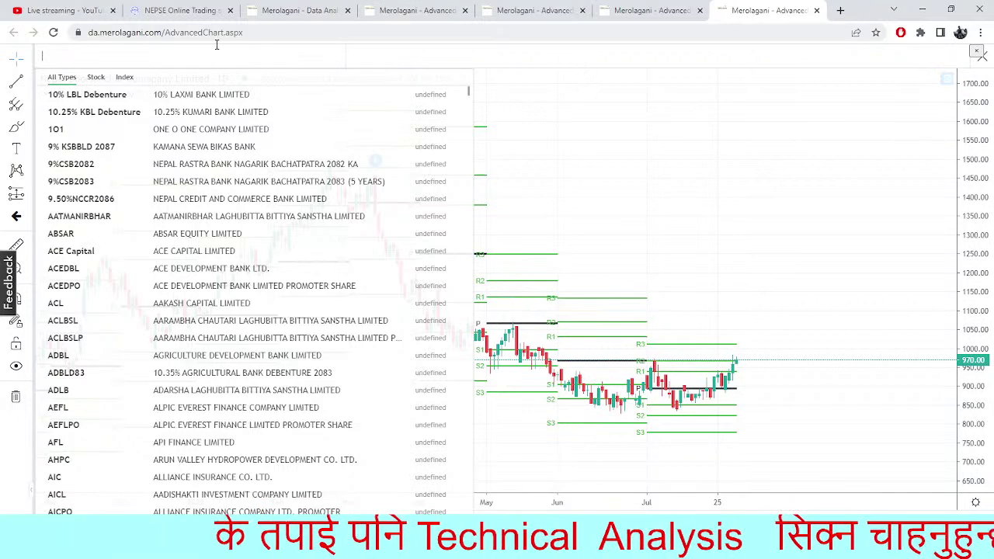
pyautogui.write('API')
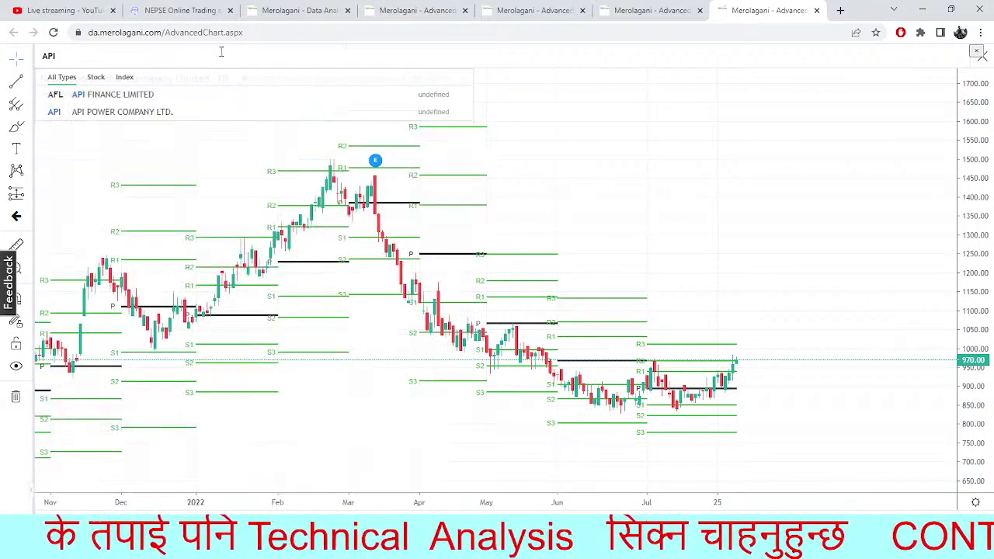
pyautogui.click(250, 113)
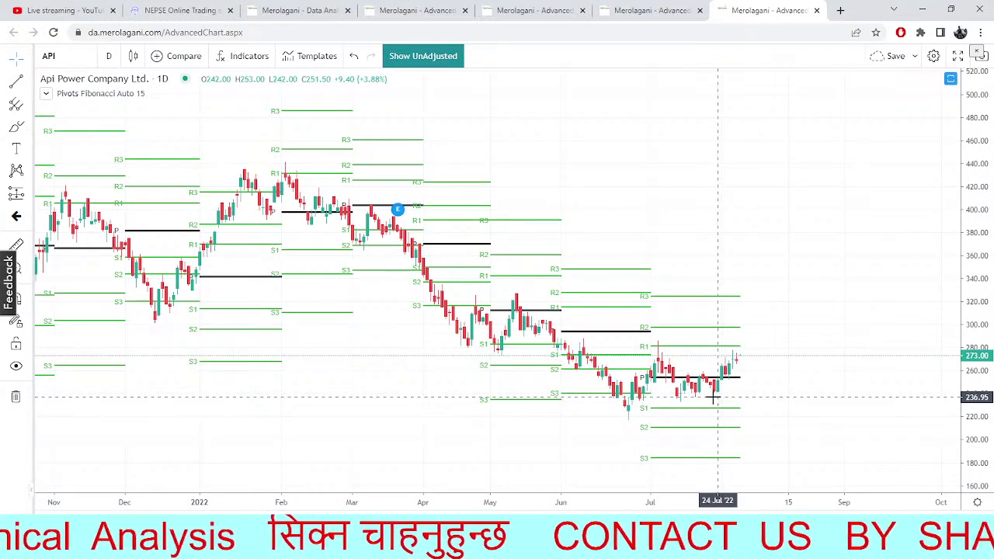
pyautogui.moveTo(718, 398); pyautogui.dragTo(684, 397)
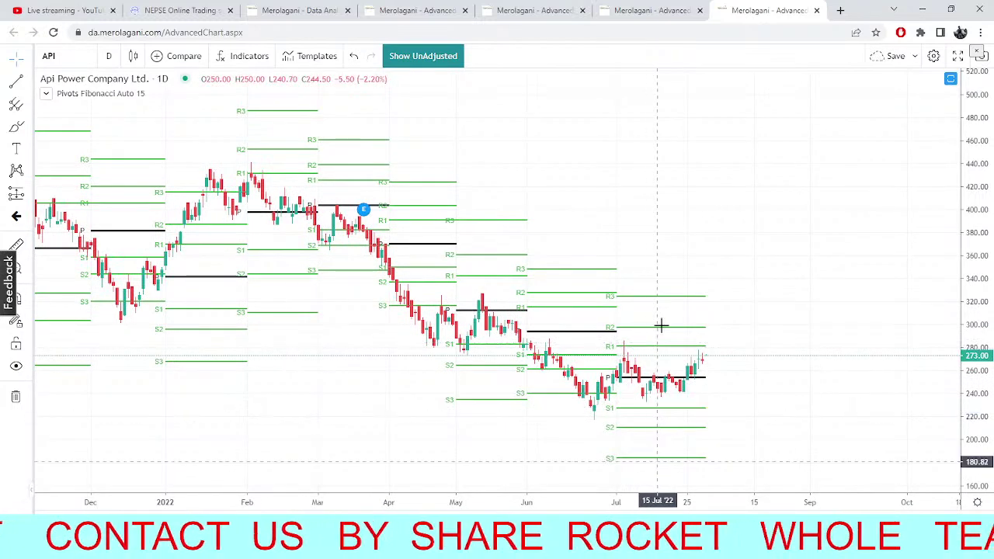
pyautogui.click(64, 62)
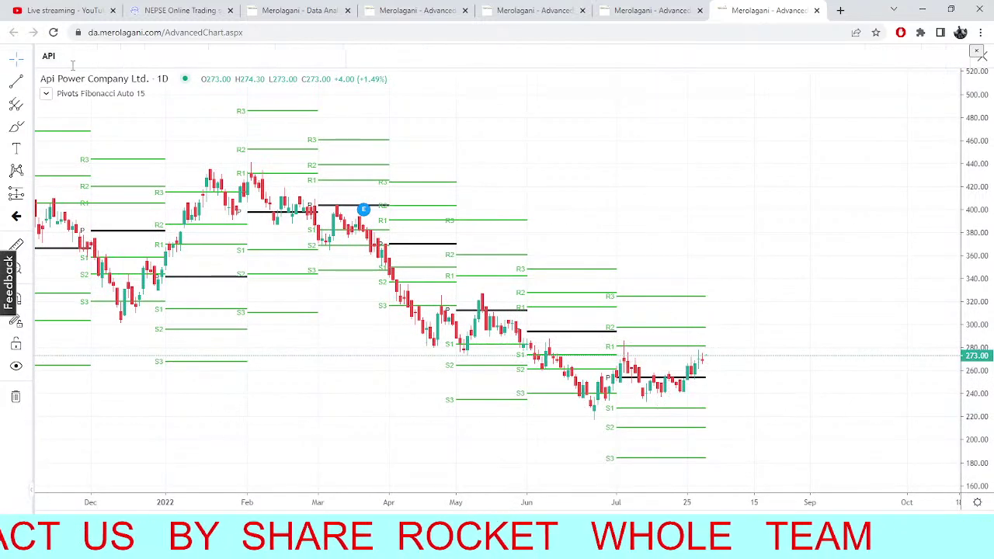
pyautogui.press('BackSpace')
pyautogui.press('BackSpace')
pyautogui.press('BackSpace')
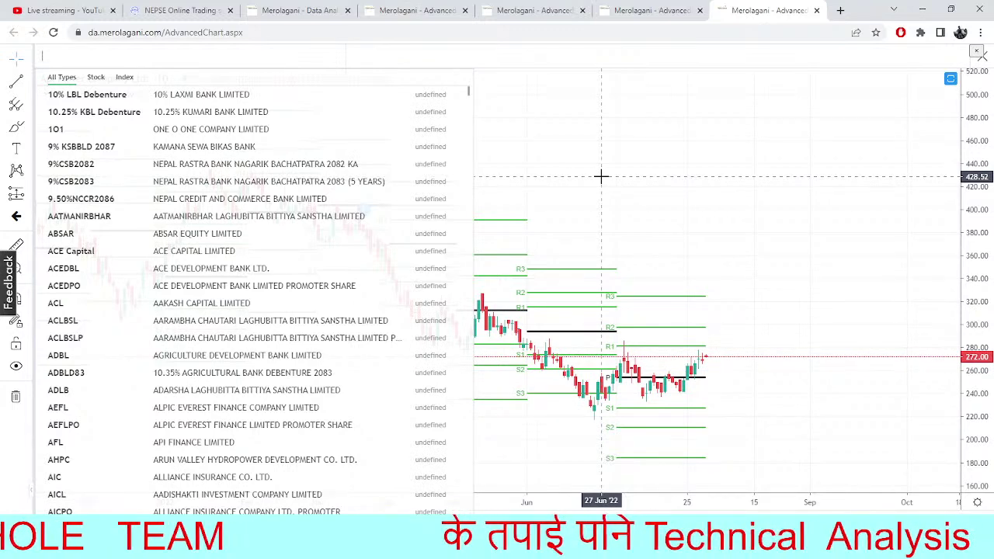
# Switch to TMS to load the market depth of BHDC (Bindhyabasini Hydropower), and review the NEPSE index on the 5-minute Merolagani chart
pyautogui.click(180, 10)
pyautogui.press('BackSpace')
pyautogui.write('BHFC')
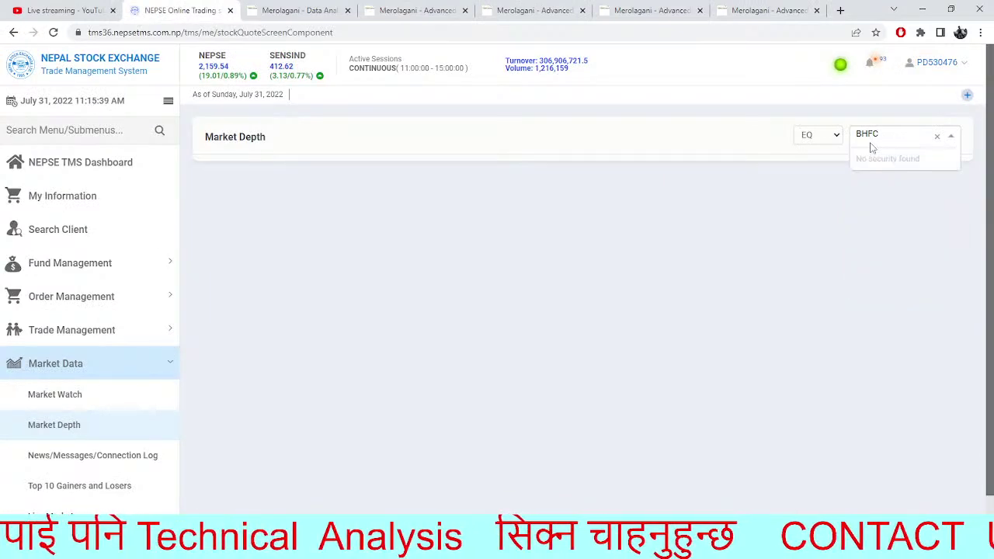
pyautogui.press('BackSpace')
pyautogui.press('BackSpace')
pyautogui.write('DC')
pyautogui.click(899, 160)
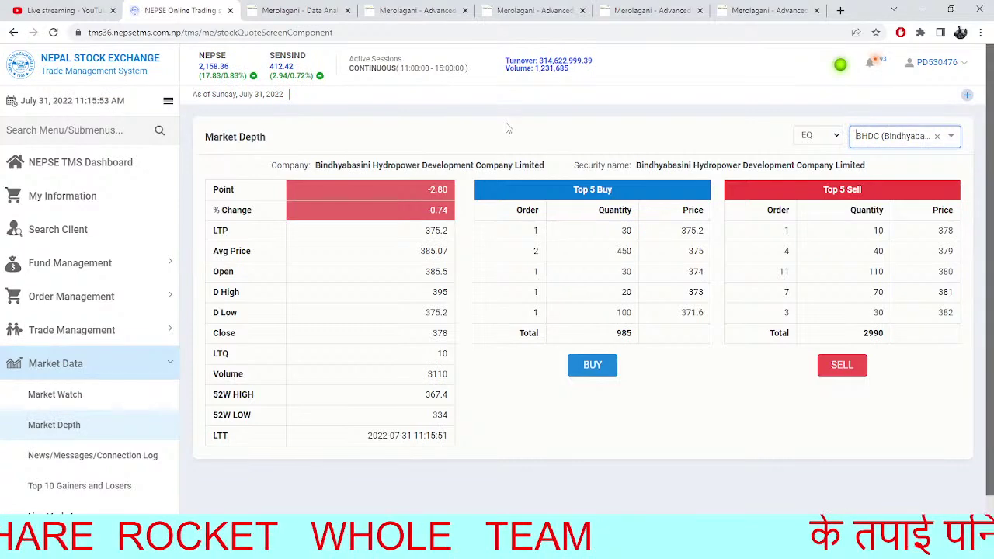
pyautogui.click(287, 10)
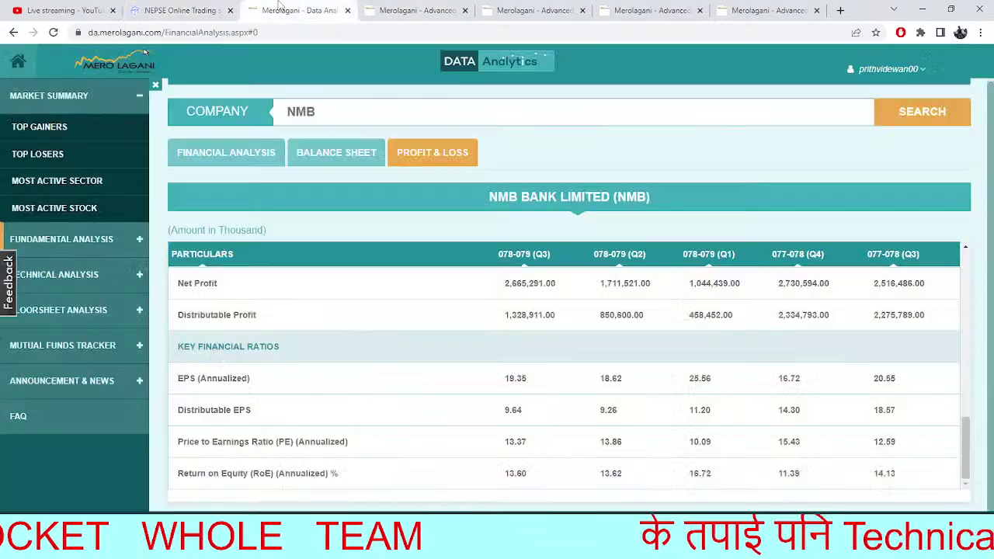
pyautogui.click(439, 6)
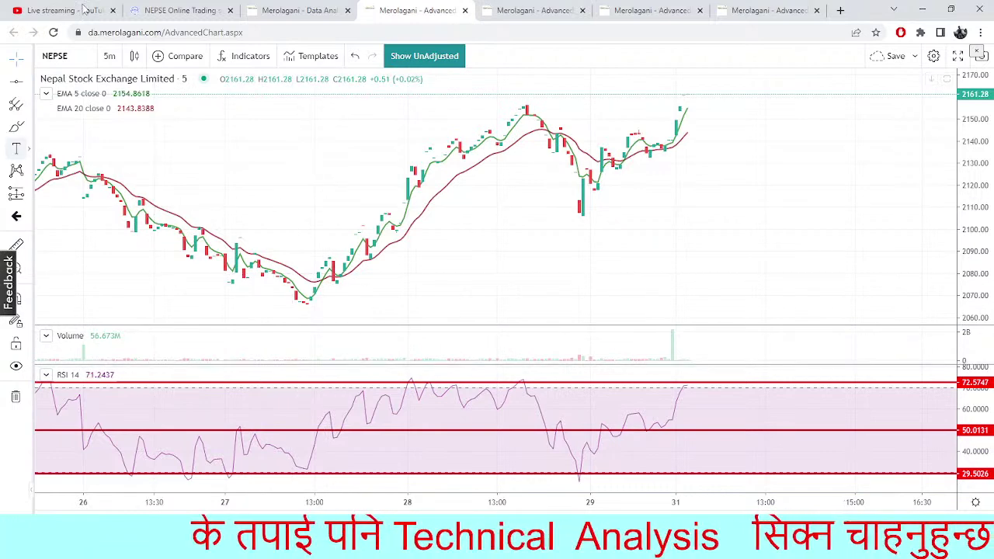
# Replace API with AKJCL (Ankhu Khola Jalvidhyut Company Ltd) on the daily Fibonacci pivots chart and examine its price
pyautogui.click(738, 10)
pyautogui.click(79, 58)
pyautogui.press('BackSpace')
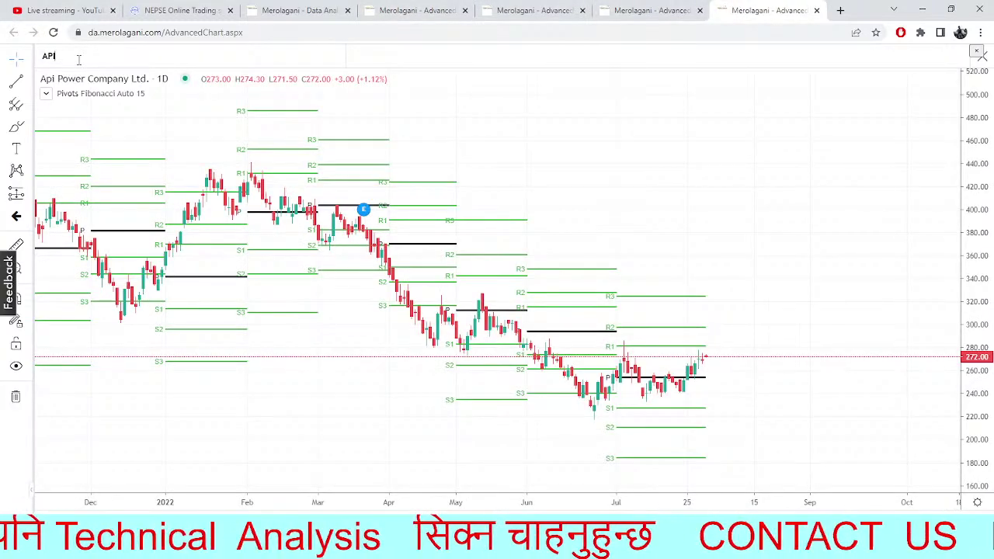
pyautogui.press('BackSpace')
pyautogui.write('AKJ')
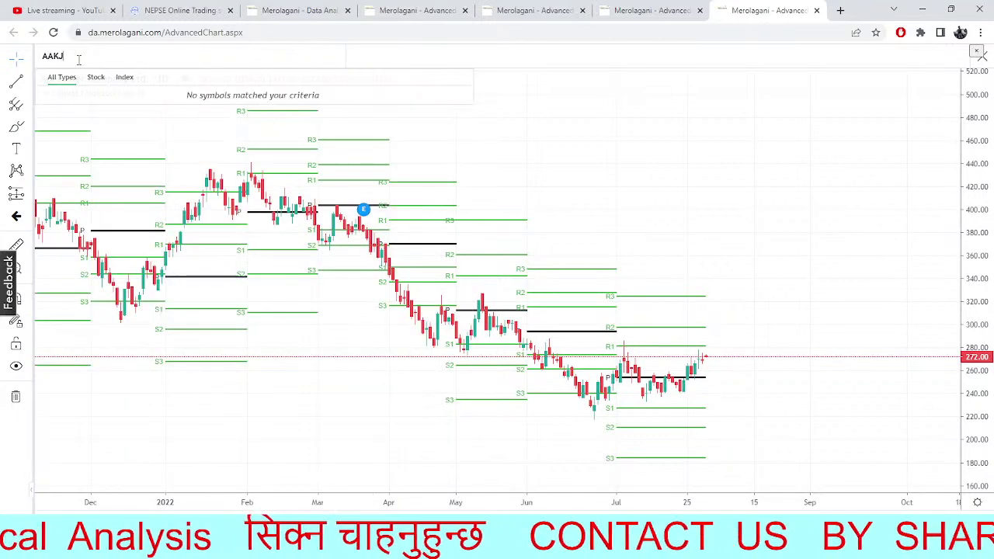
pyautogui.write('CL')
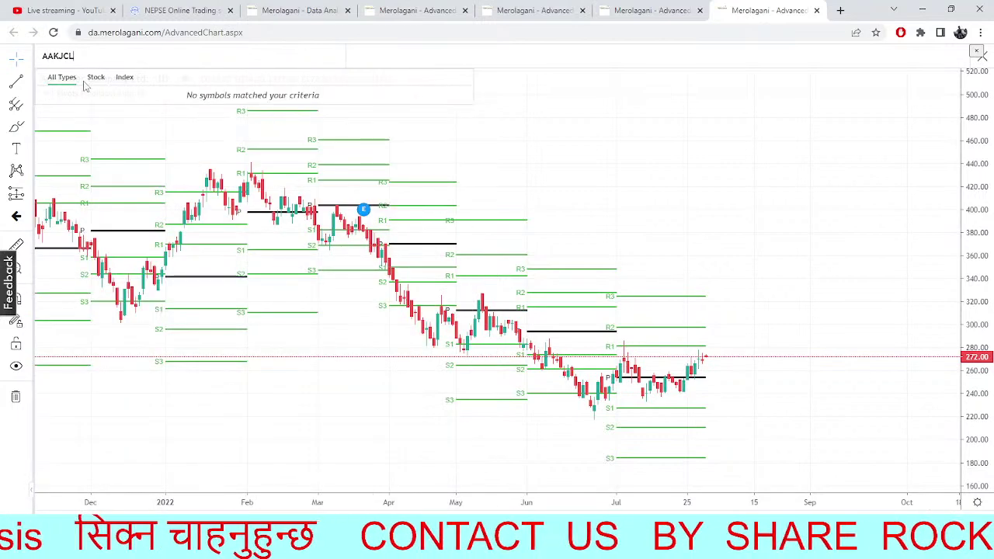
pyautogui.press('BackSpace')
pyautogui.press('BackSpace')
pyautogui.press('BackSpace')
pyautogui.press('BackSpace')
pyautogui.press('BackSpace')
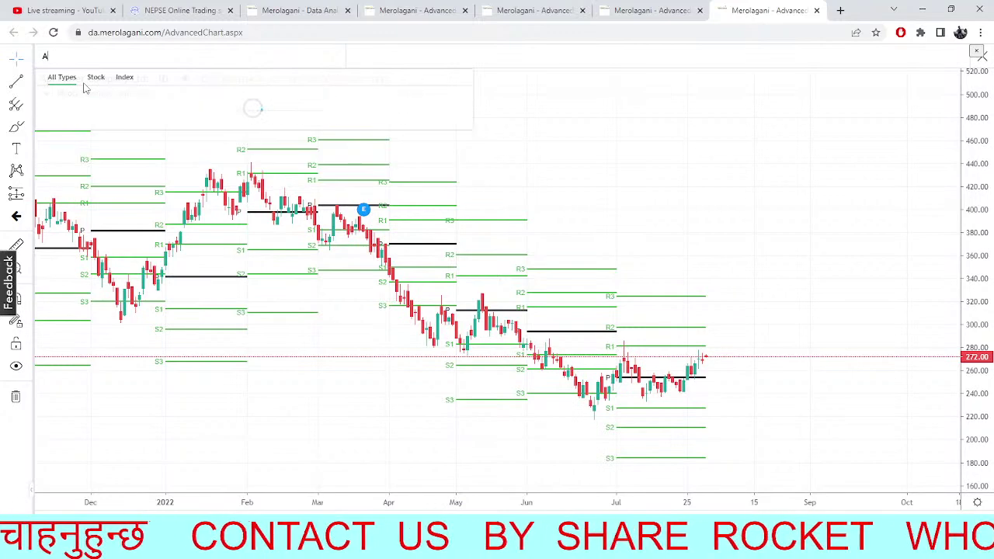
pyautogui.write('KJCL')
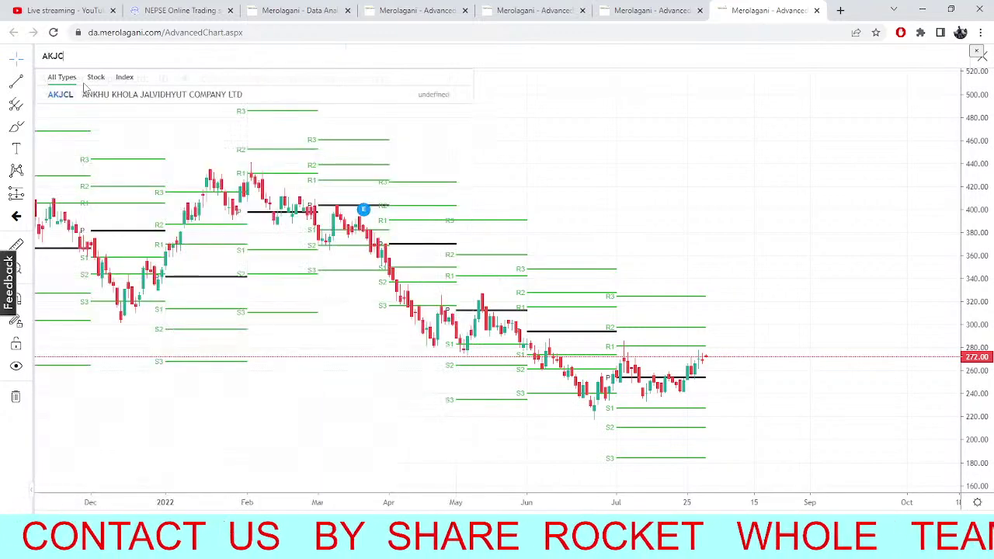
pyautogui.click(85, 94)
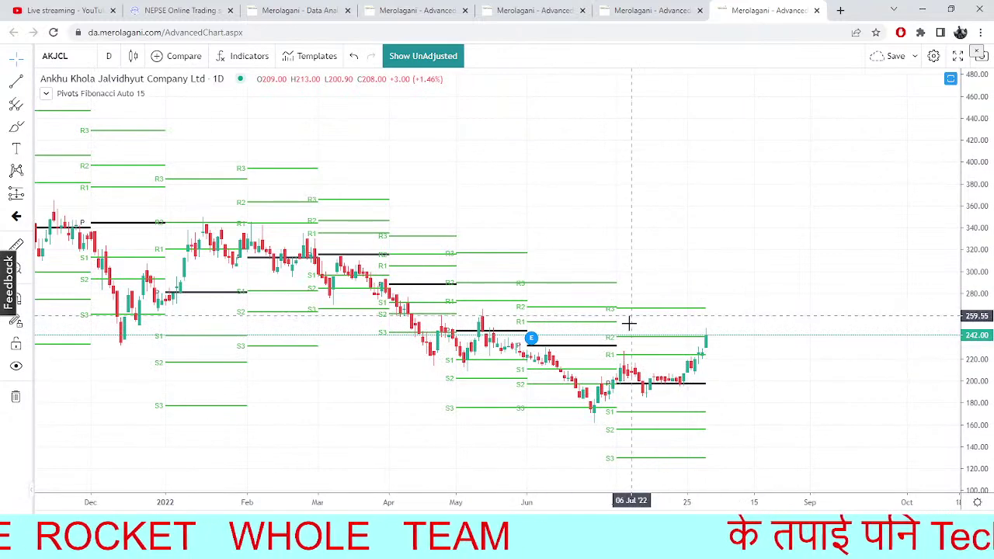
# Check the NEPSE index and BHDC market depth in TMS, view NEPSE's daily Bollinger Bands chart, and return to the AKJCL chart
pyautogui.click(299, 10)
pyautogui.click(192, 9)
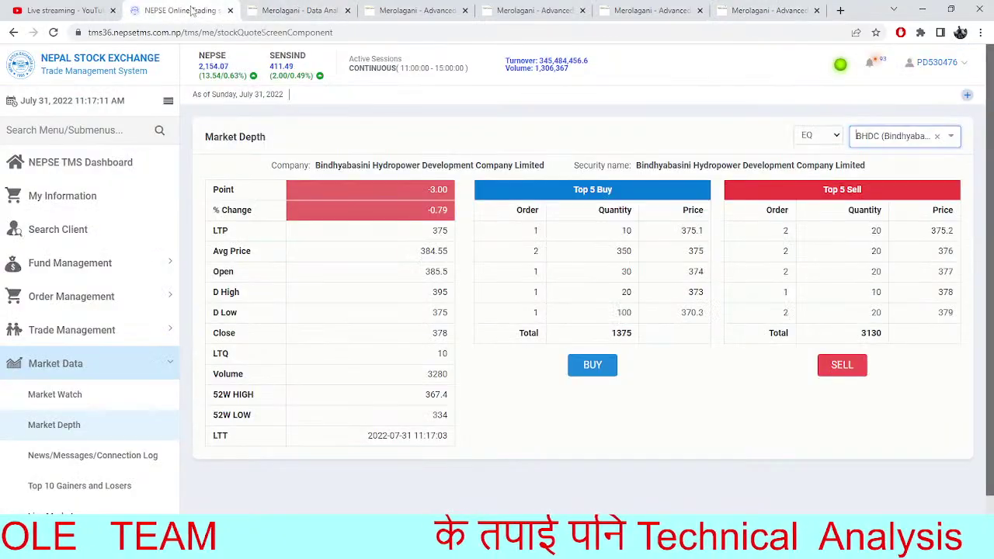
pyautogui.click(276, 8)
pyautogui.click(664, 9)
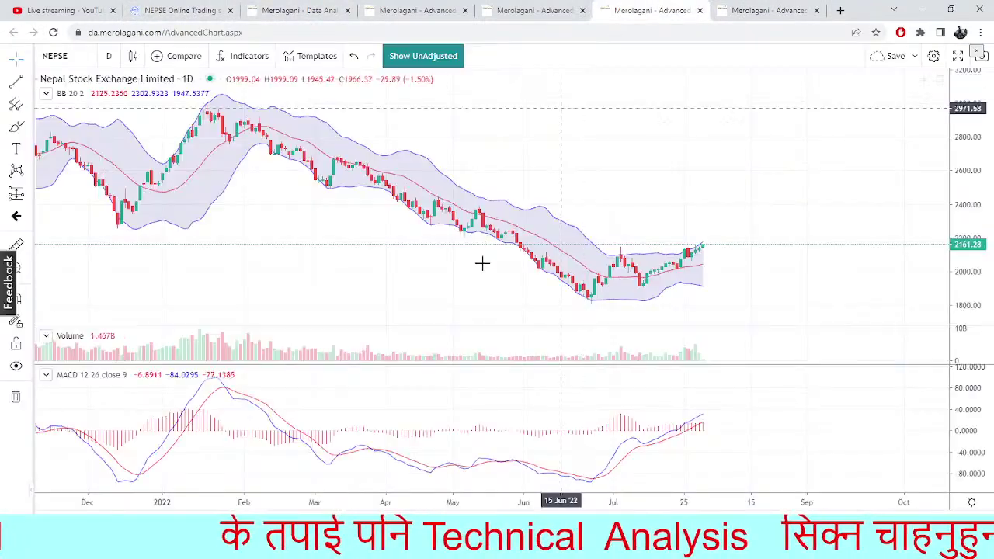
pyautogui.click(805, 8)
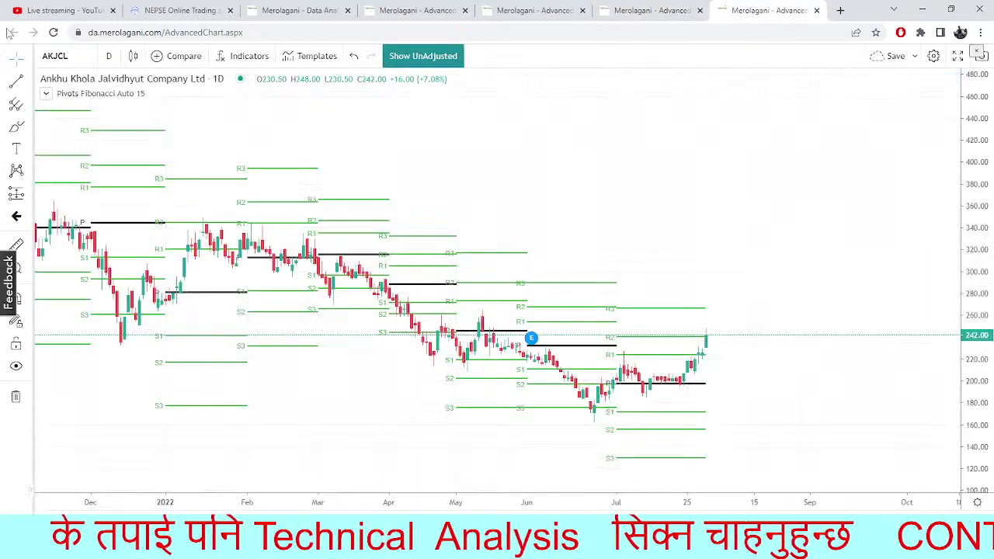
pyautogui.click(65, 56)
pyautogui.press('BackSpace')
pyautogui.press('BackSpace')
pyautogui.press('BackSpace')
pyautogui.press('BackSpace')
pyautogui.press('BackSpace')
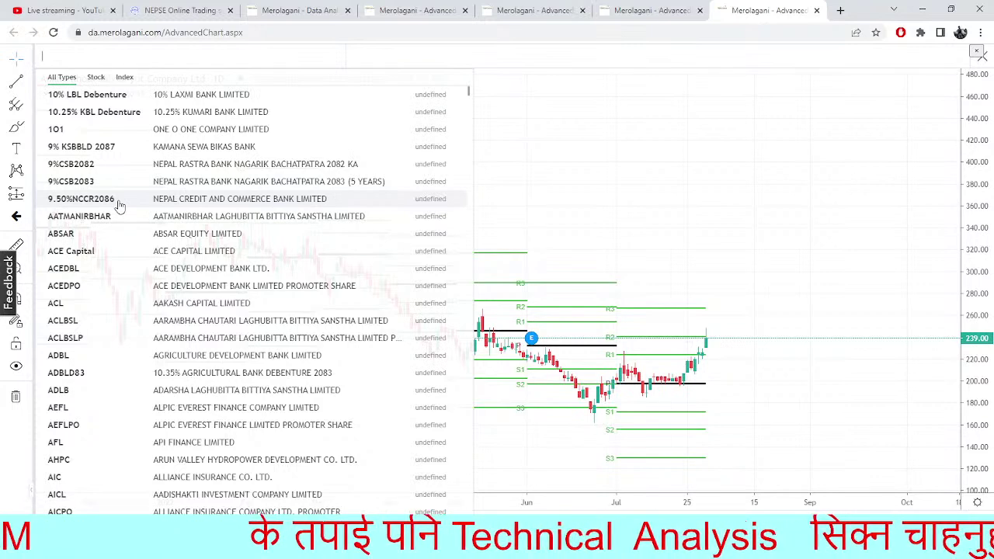
pyautogui.click(640, 269)
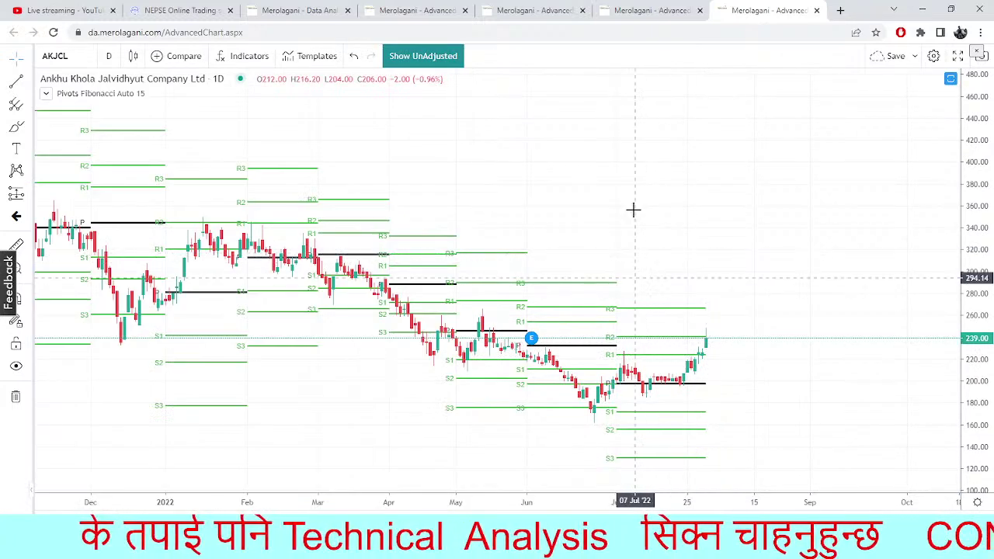
# Load JBBL (Jyoti Bikas Bank Limited) in place of AKJCL and examine its daily price against the Fibonacci pivots
pyautogui.click(80, 67)
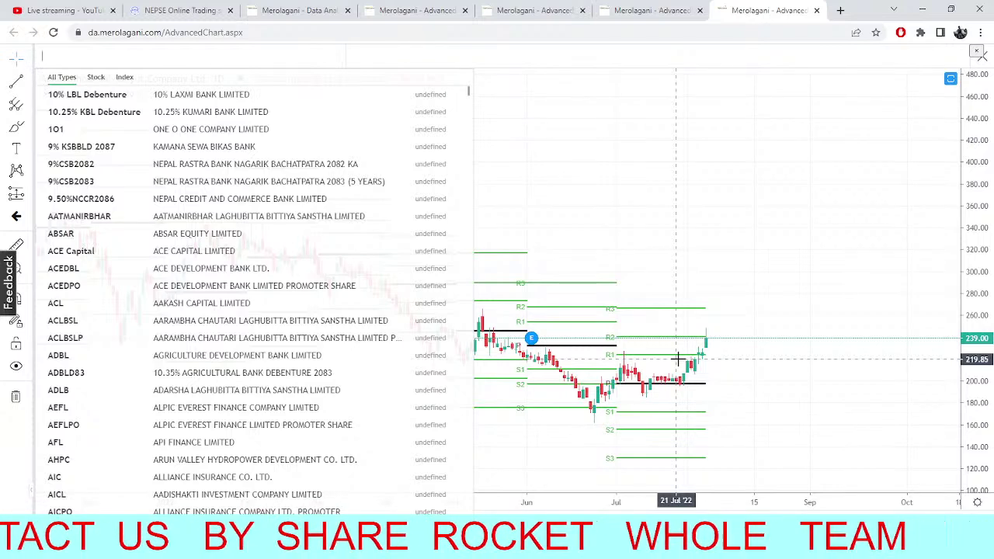
pyautogui.write('JBBL')
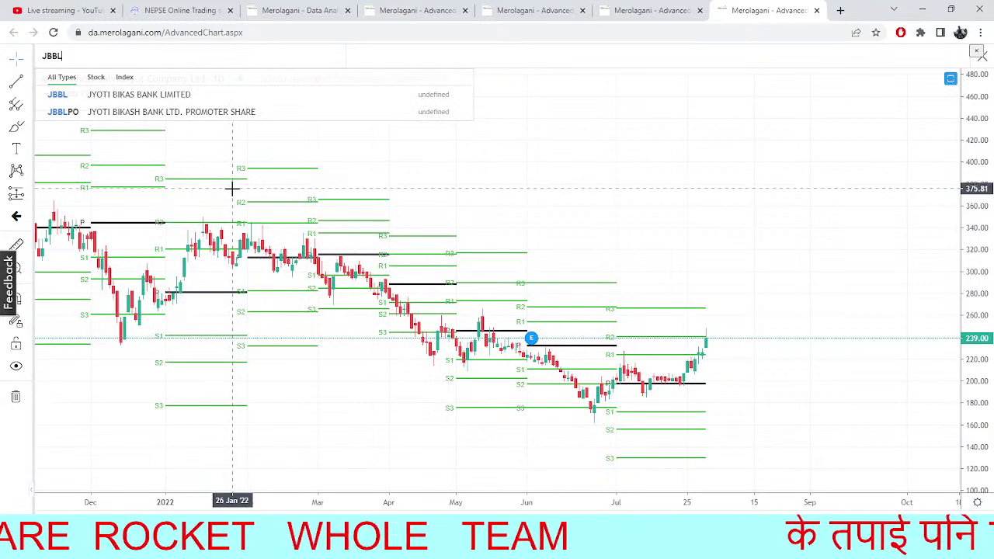
pyautogui.click(138, 94)
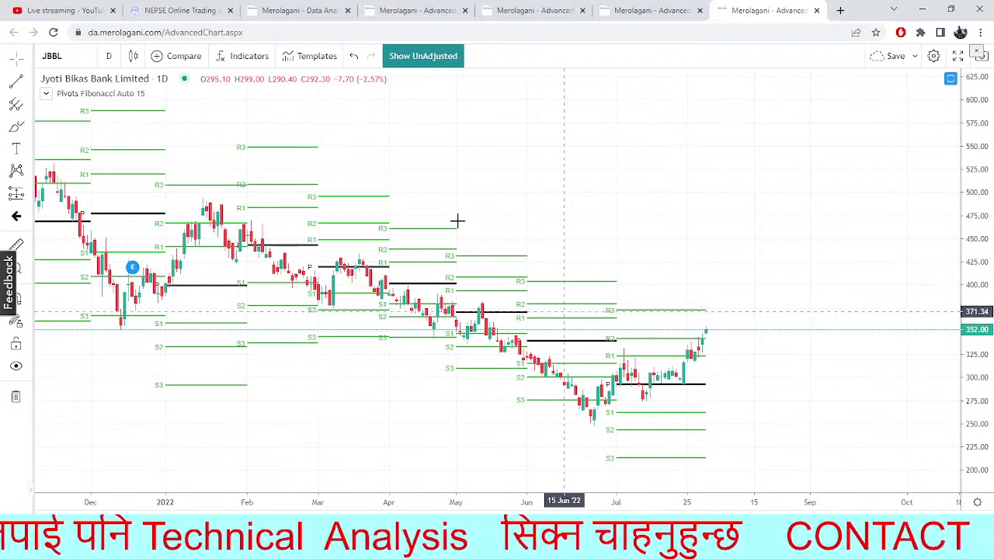
# Replace JBBL with GLH (Greenlife Hydropower Limited) on the daily chart, examine its price, and check the market in TMS
pyautogui.click(54, 56)
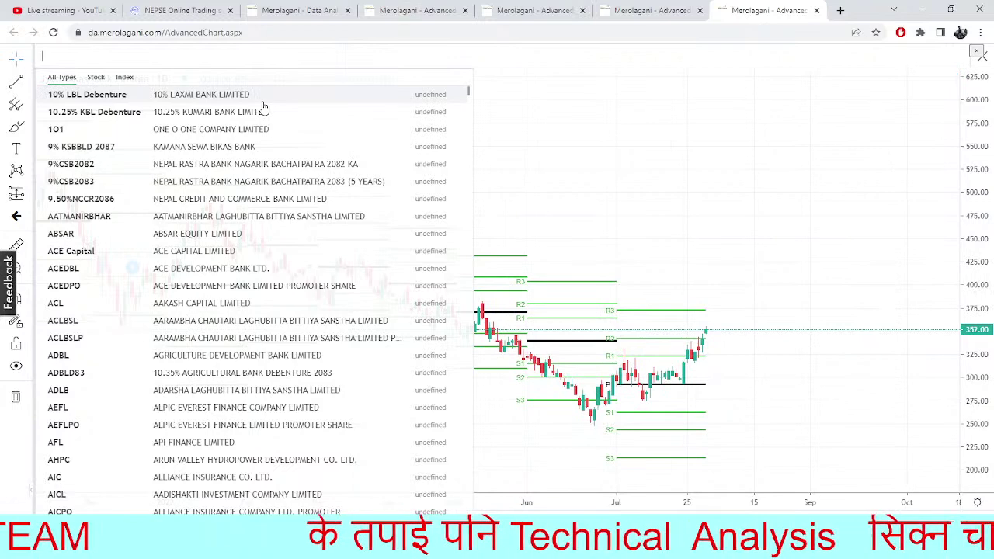
pyautogui.write('GH')
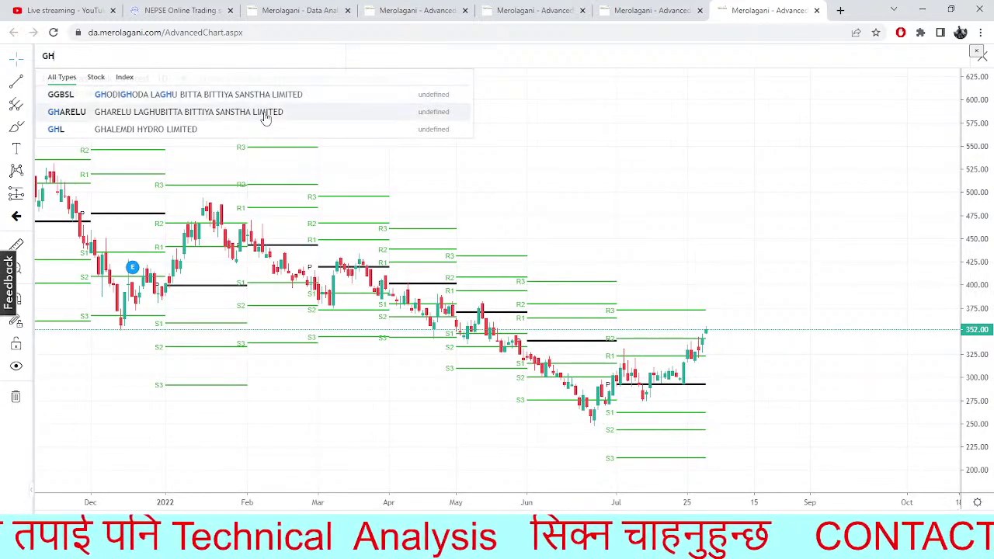
pyautogui.press('BackSpace')
pyautogui.write('LH')
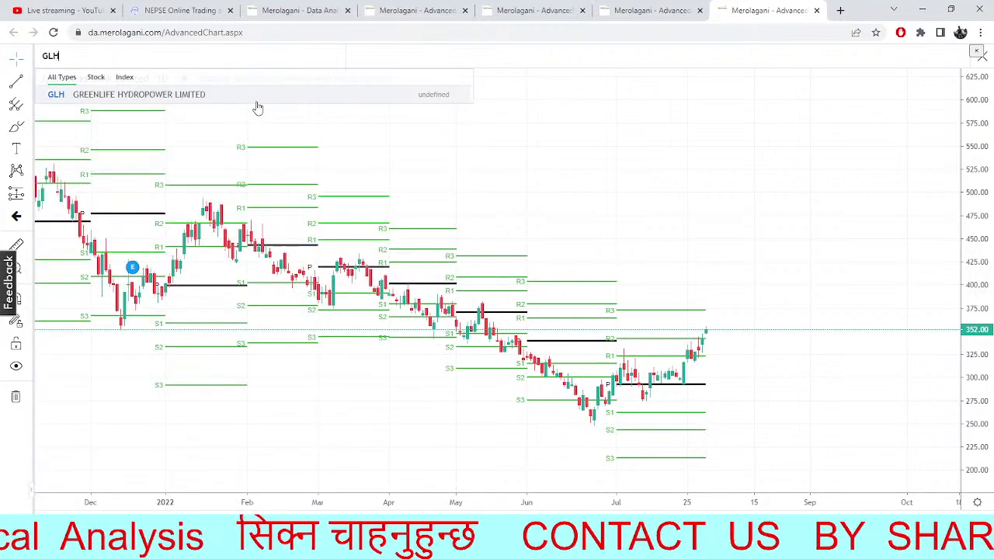
pyautogui.press('Return')
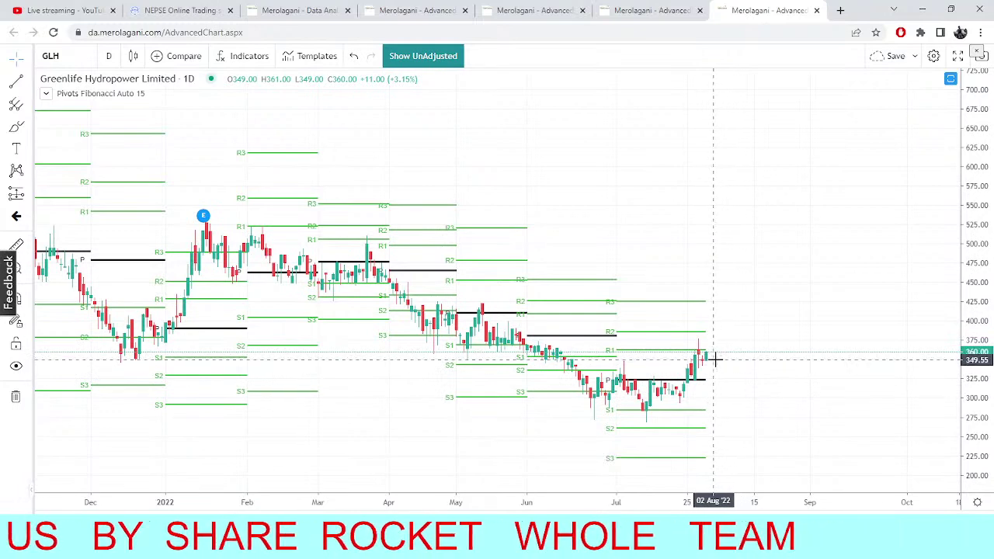
pyautogui.click(144, 10)
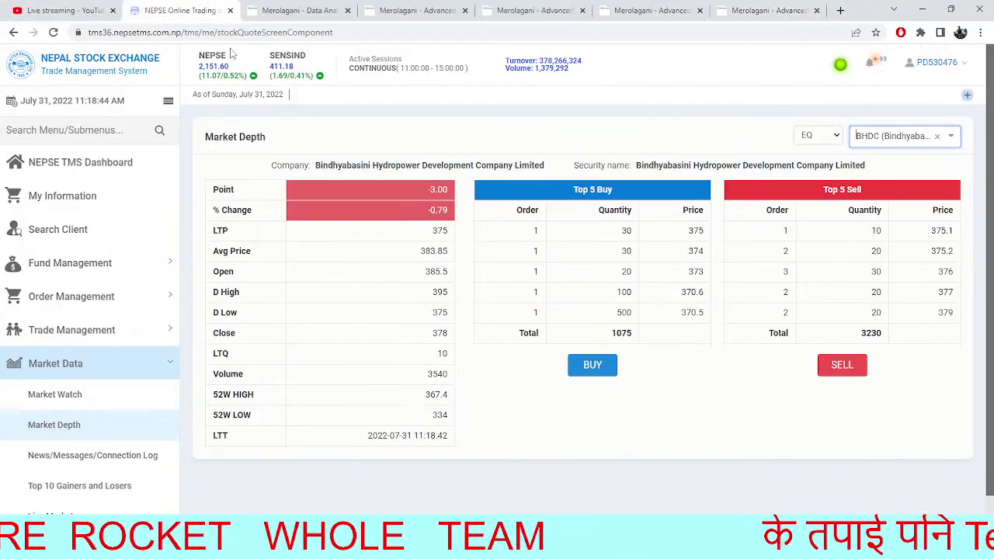
# Examine the NEPSE index's latest candles on the 5-minute chart with the EMA and RSI indicators
pyautogui.click(284, 9)
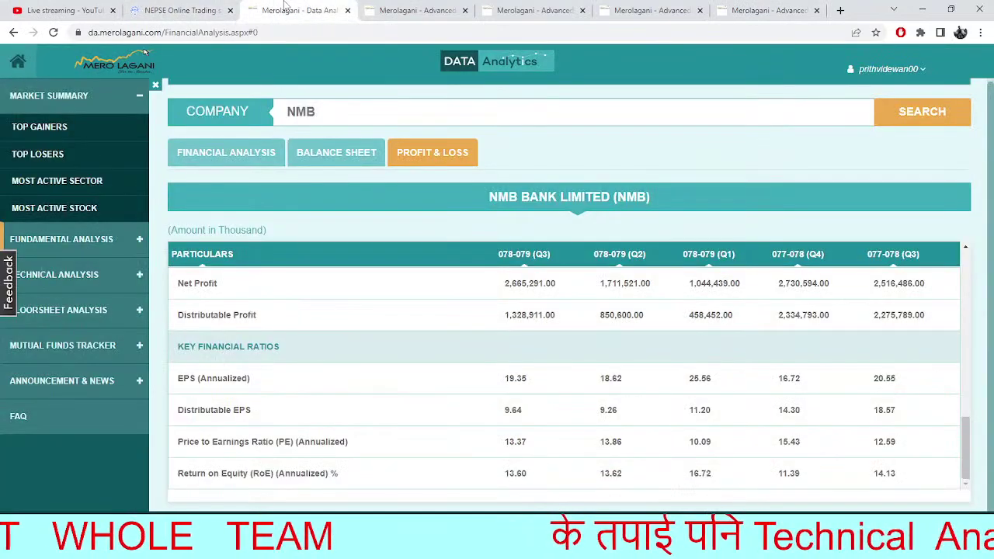
pyautogui.click(417, 12)
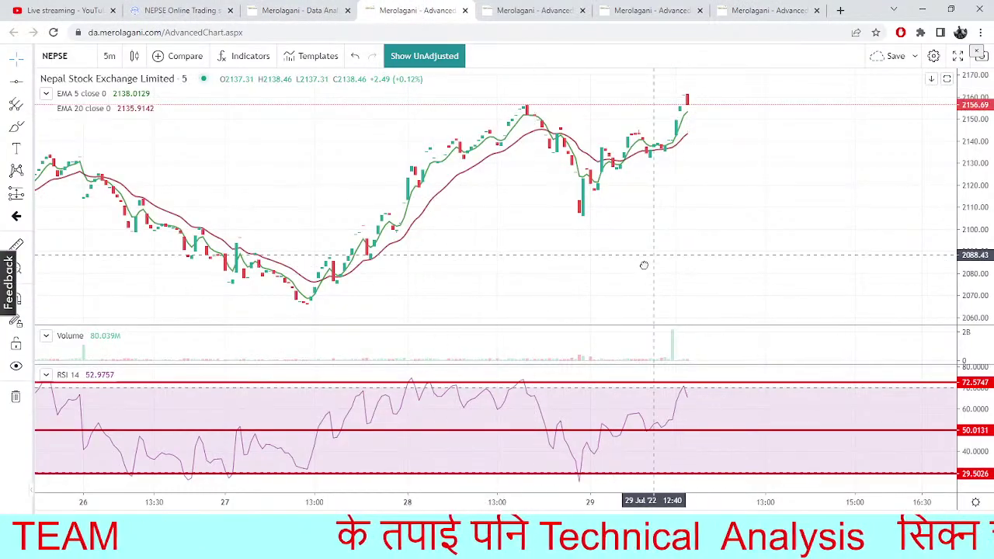
pyautogui.moveTo(645, 264); pyautogui.dragTo(627, 280)
# Set the NEPSE Heikin Ashi chart to a 5-minute interval and examine the recent candles against the trendlines
pyautogui.click(534, 10)
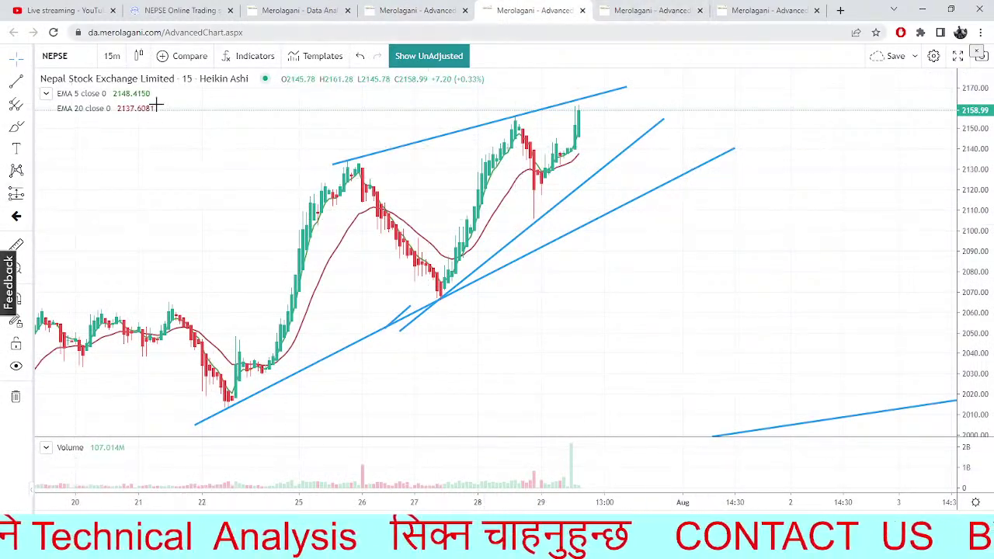
pyautogui.click(112, 58)
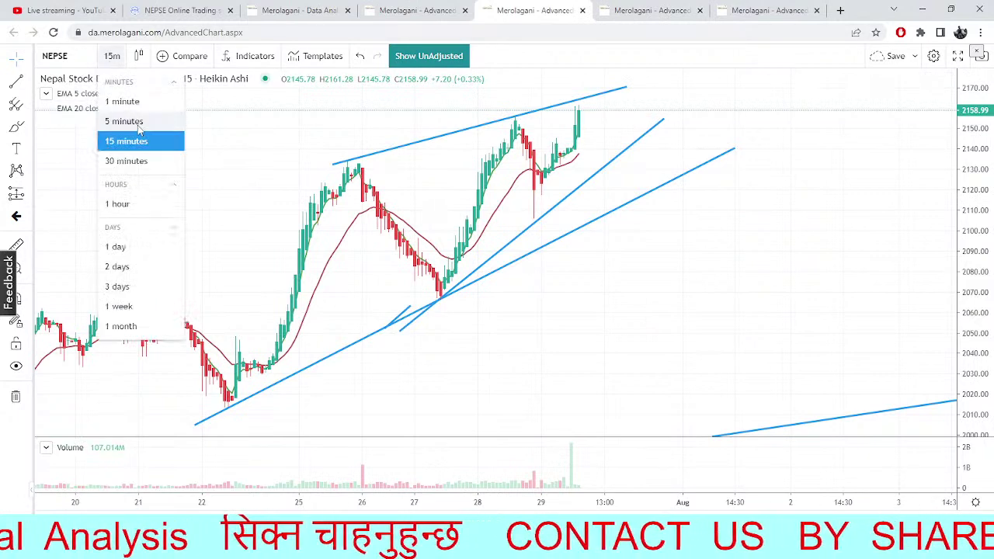
pyautogui.click(138, 124)
pyautogui.moveTo(483, 277); pyautogui.dragTo(423, 322)
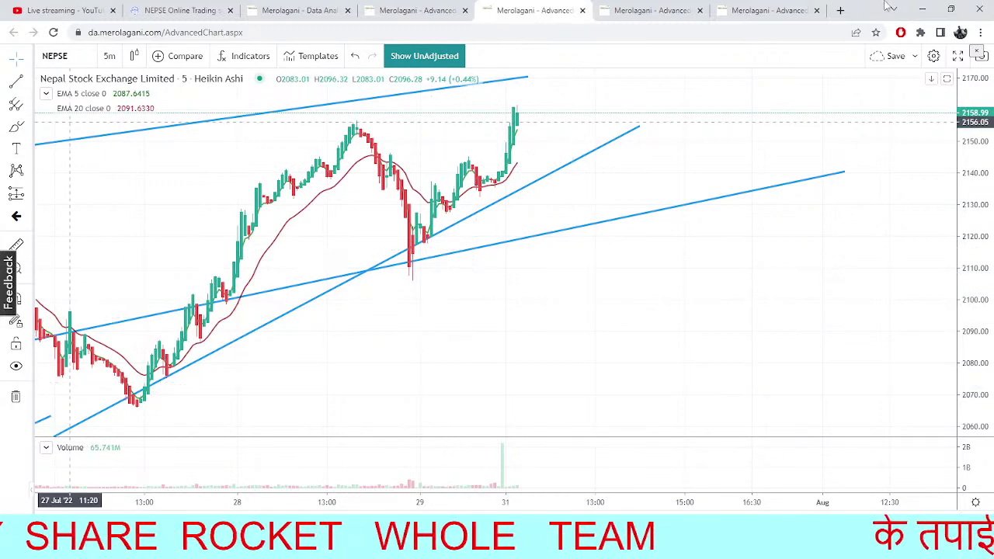
# Check NEPSE's daily Bollinger Bands chart, and replace GLH with UNHPL (Union Hydropower Limited) on the daily Fibonacci pivots chart
pyautogui.click(652, 10)
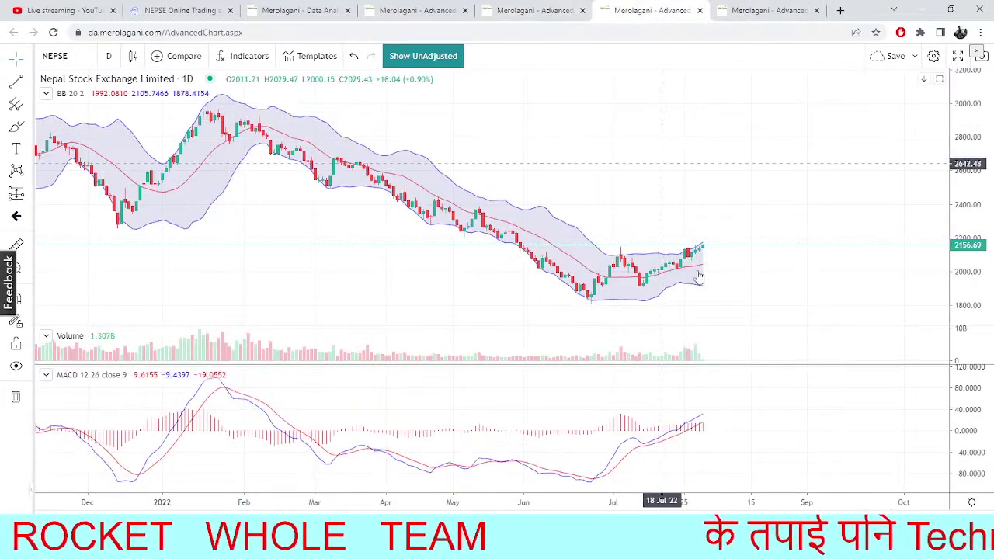
pyautogui.click(769, 10)
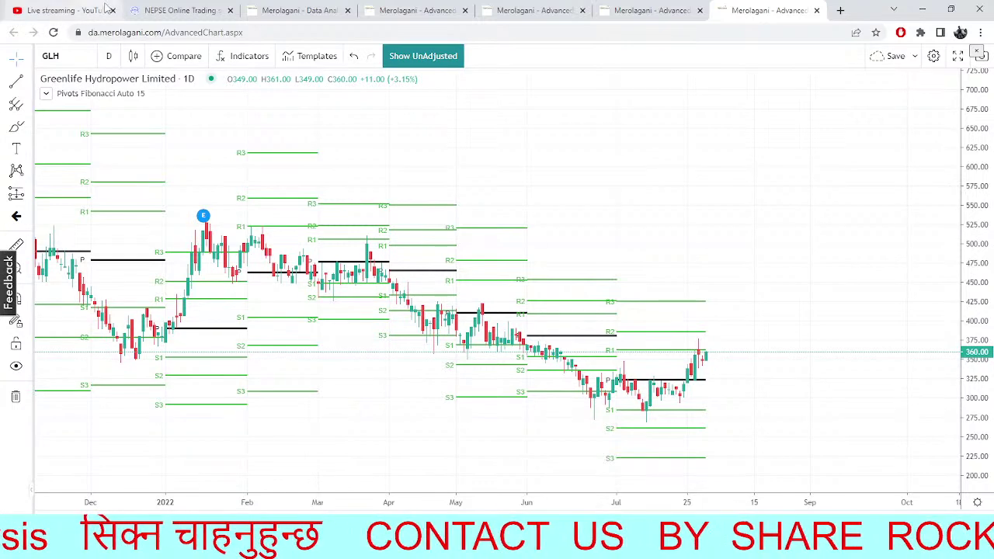
pyautogui.click(79, 58)
pyautogui.press('BackSpace')
pyautogui.press('BackSpace')
pyautogui.press('BackSpace')
pyautogui.write('UNHPL')
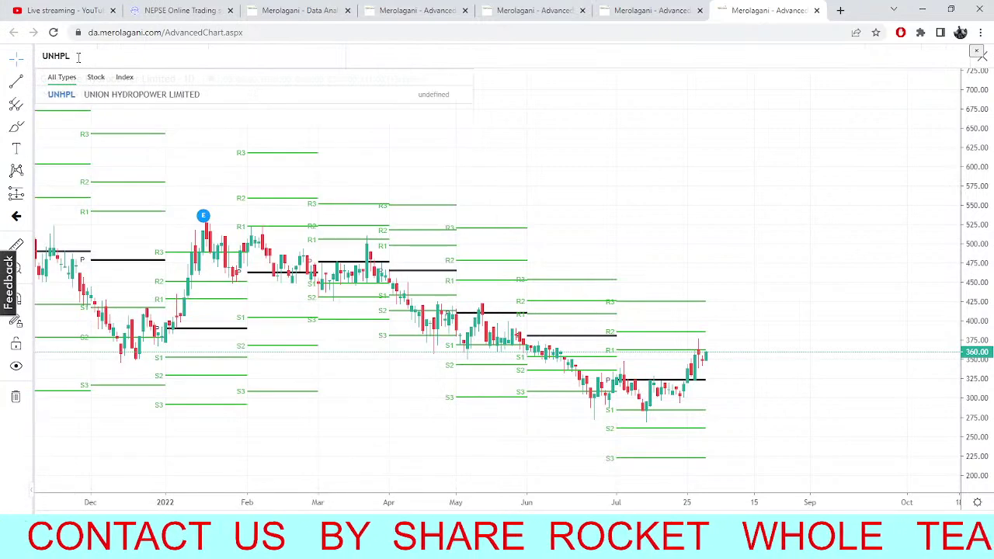
pyautogui.click(118, 100)
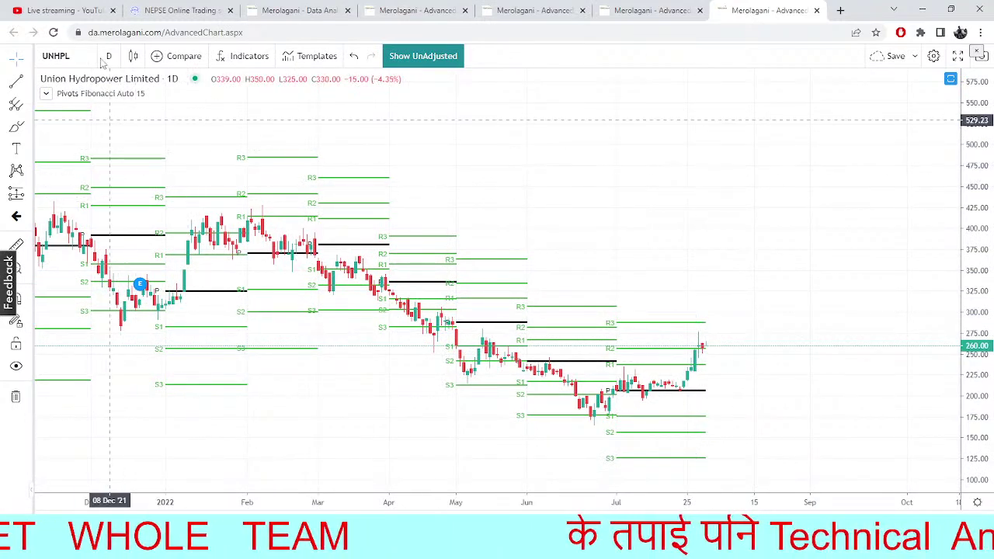
# Replace UNHPL with NHPC (National Hydro Power Company Limited) on the daily chart and examine its price against the pivots
pyautogui.click(74, 60)
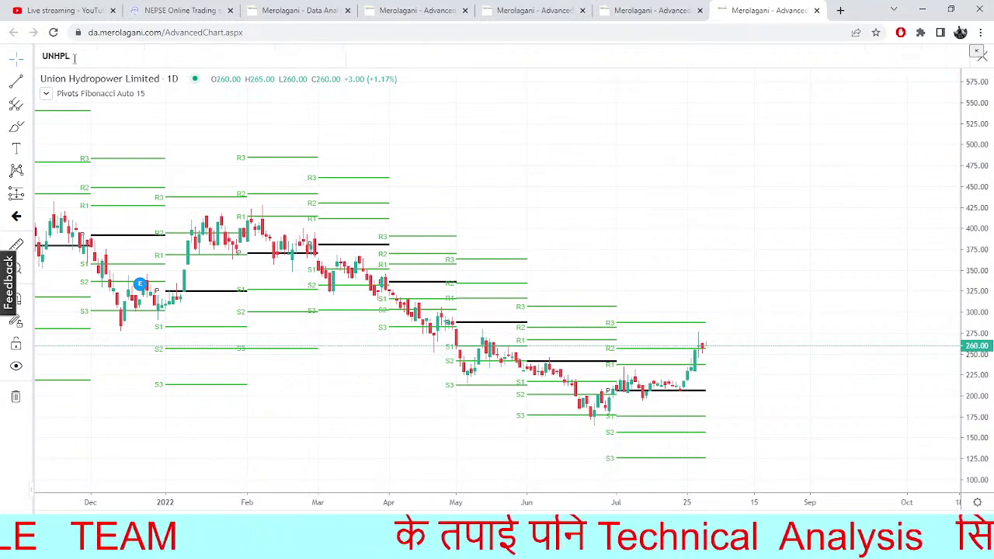
pyautogui.press('BackSpace')
pyautogui.press('BackSpace')
pyautogui.press('BackSpace')
pyautogui.press('BackSpace')
pyautogui.press('BackSpace')
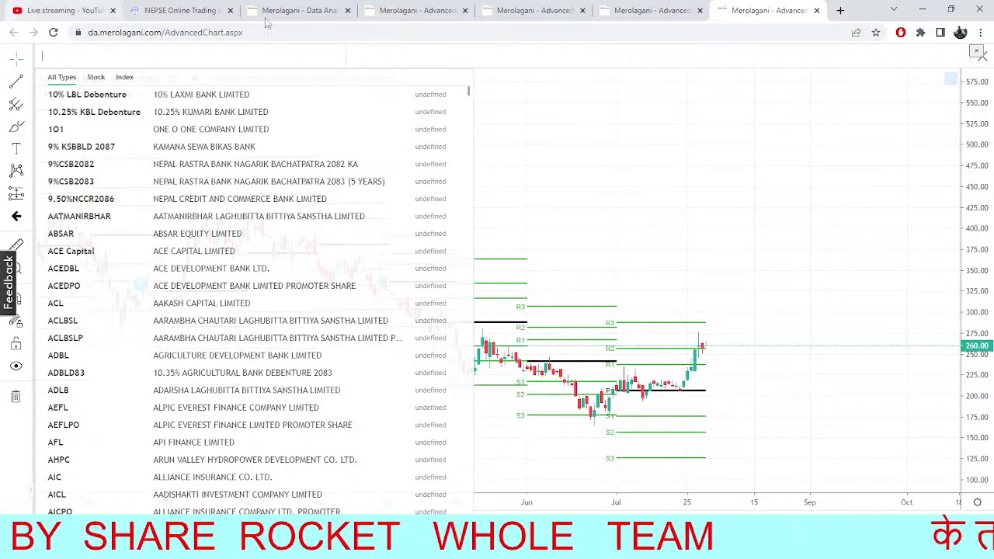
pyautogui.write('NHPC')
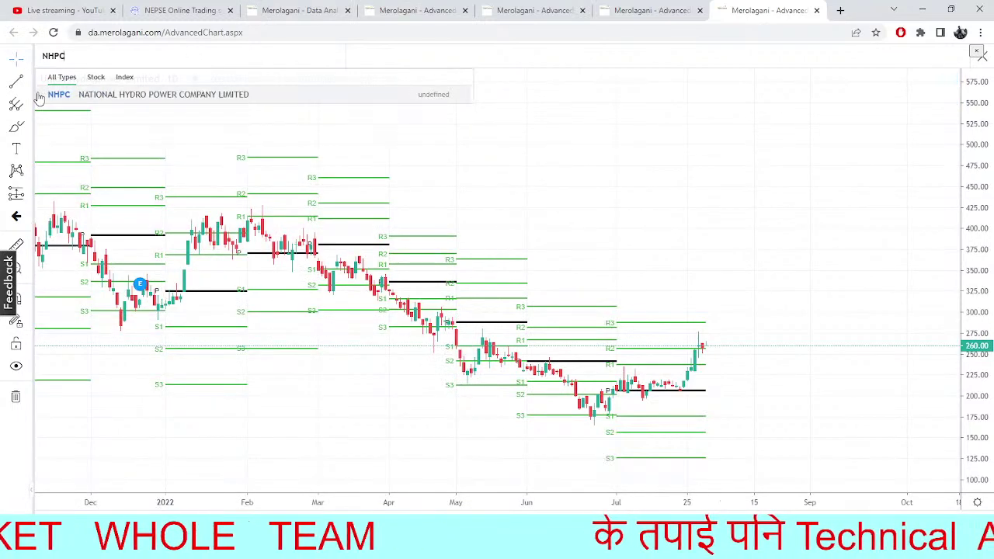
pyautogui.click(272, 94)
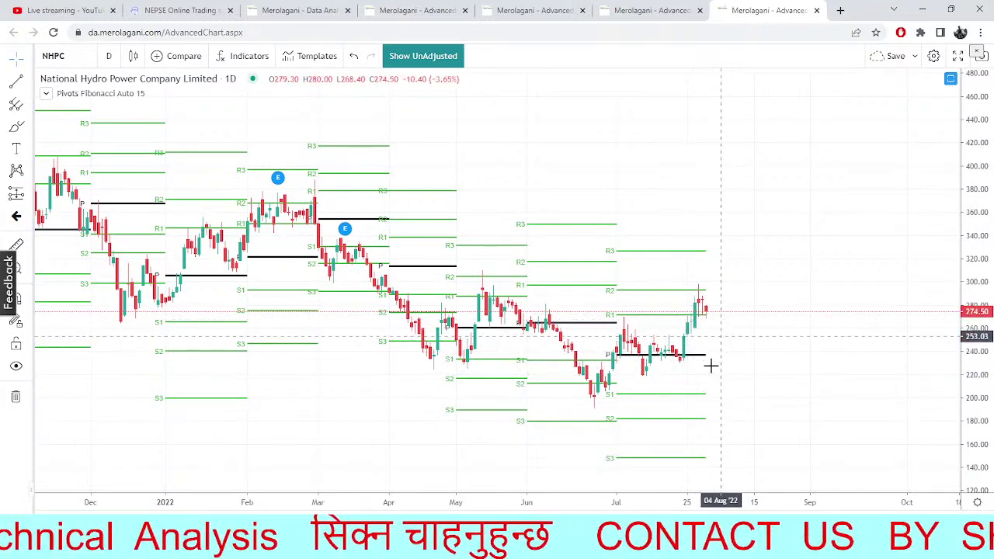
# Load UPPER (Upper Tamakoshi Hydropower Ltd) in place of NHPC and examine its daily price against the Fibonacci pivots
pyautogui.click(65, 61)
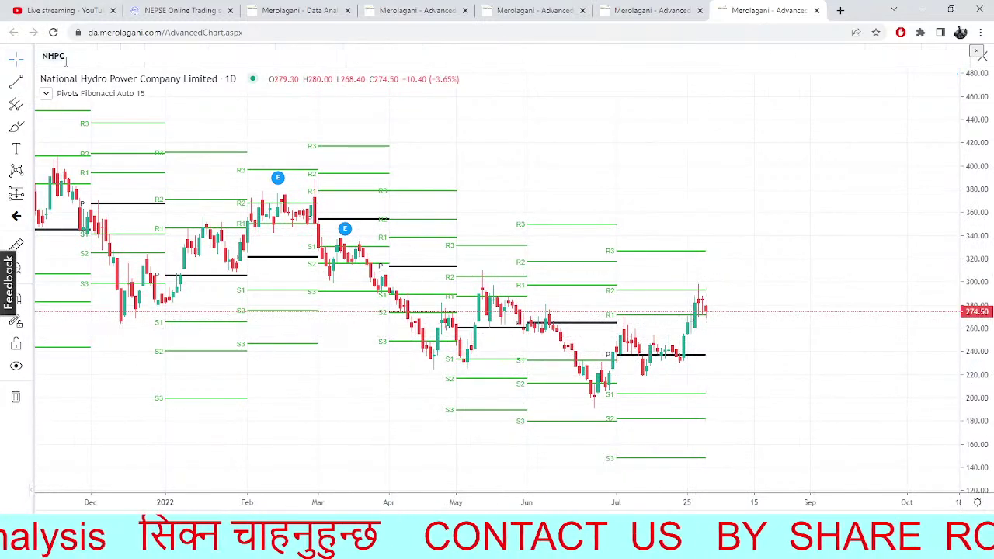
pyautogui.press('BackSpace')
pyautogui.press('BackSpace')
pyautogui.press('BackSpace')
pyautogui.press('BackSpace')
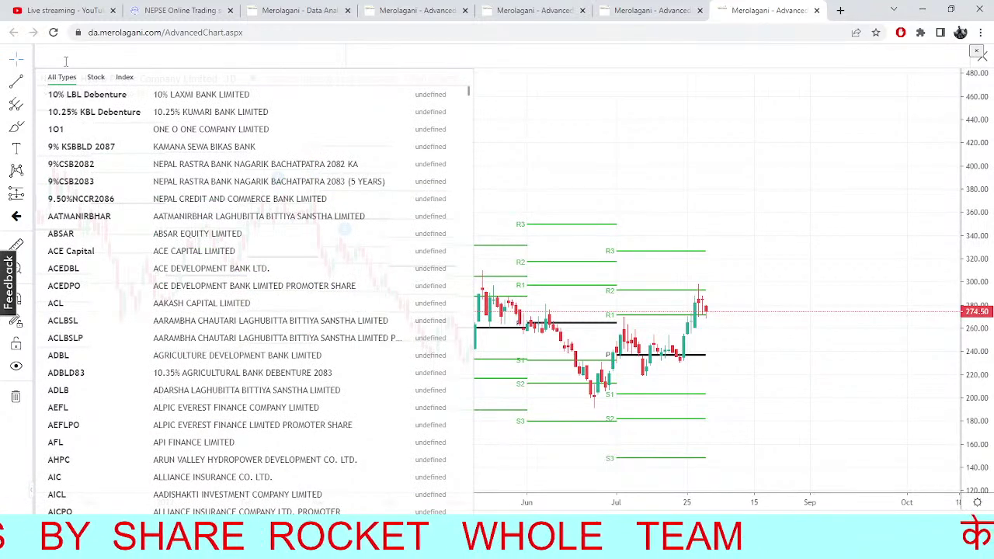
pyautogui.write('UPPER')
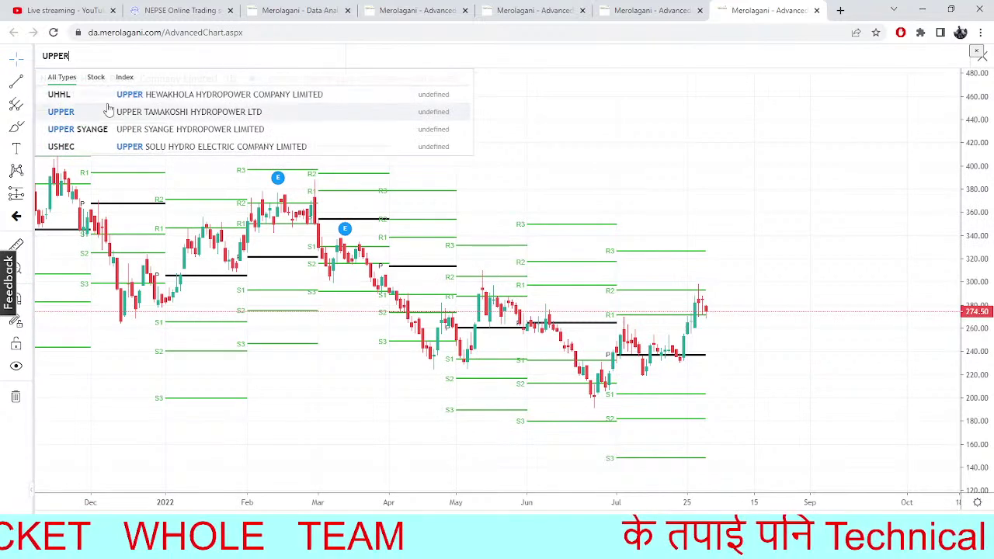
pyautogui.click(109, 111)
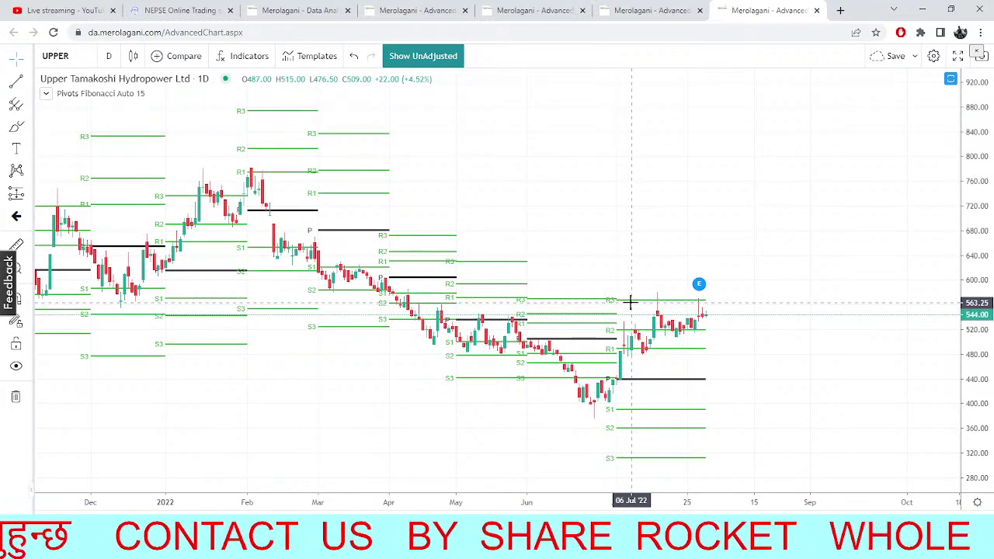
# Replace UPPER with NFS (Nepal Finance Ltd.) on the daily Fibonacci pivots chart and examine its price
pyautogui.click(74, 56)
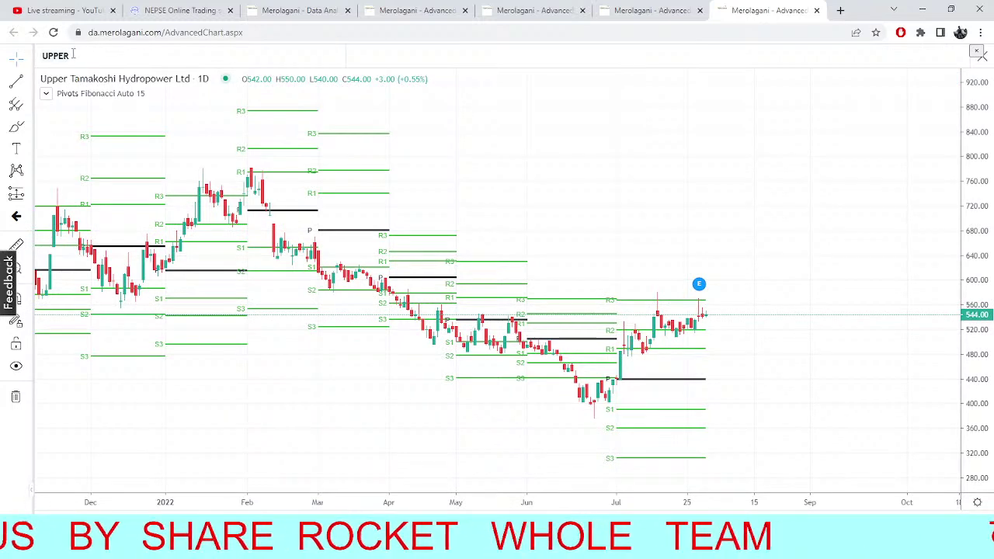
pyautogui.press('BackSpace')
pyautogui.press('BackSpace')
pyautogui.press('BackSpace')
pyautogui.press('BackSpace')
pyautogui.press('BackSpace')
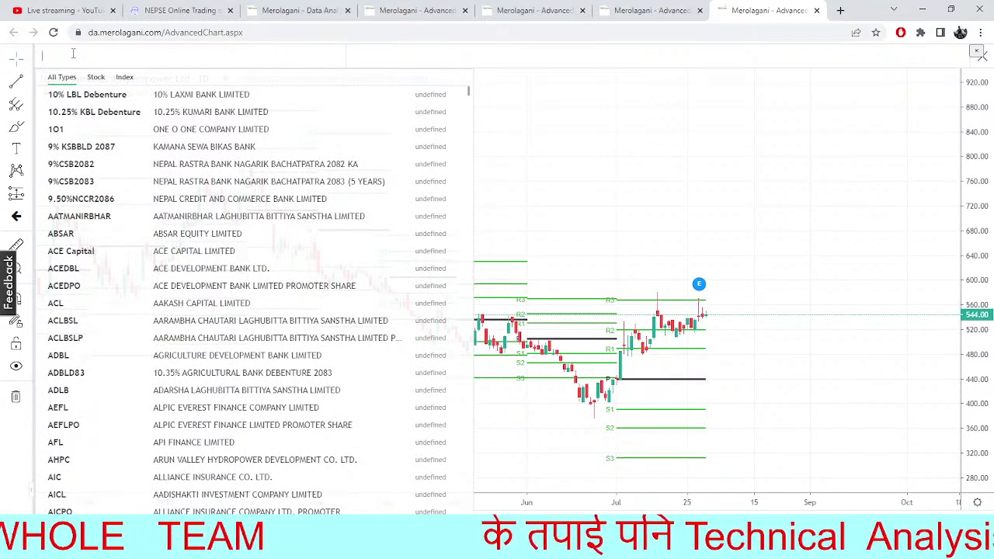
pyautogui.write('N')
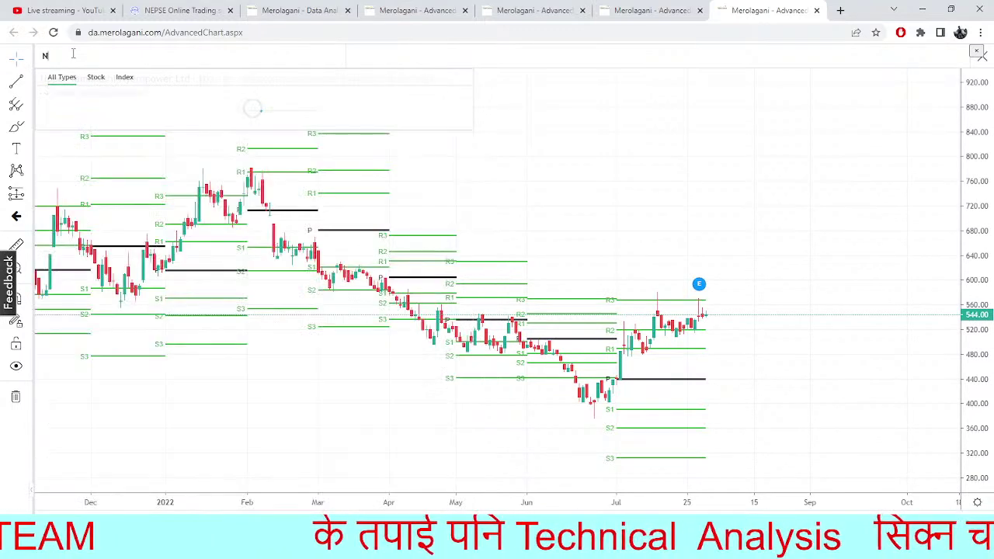
pyautogui.write('FS')
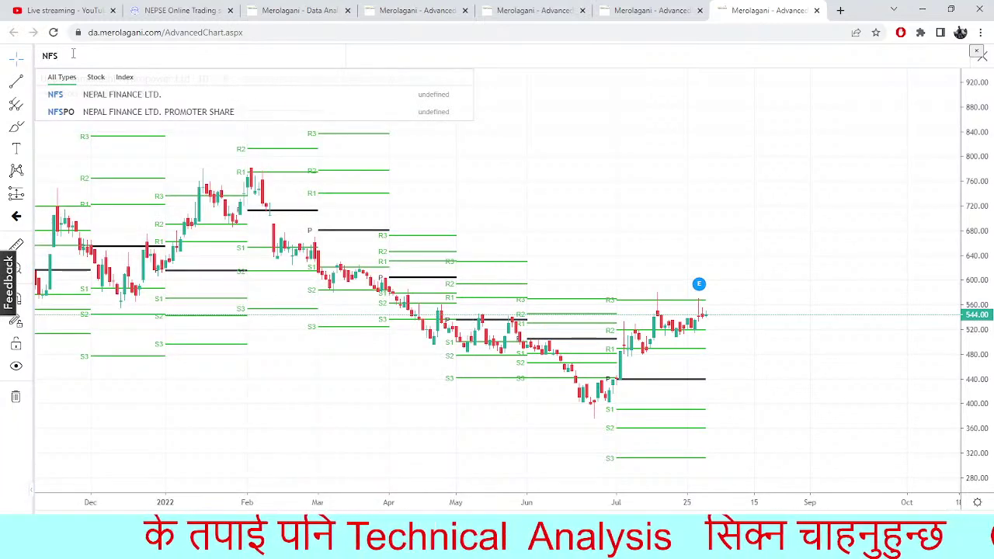
pyautogui.click(115, 99)
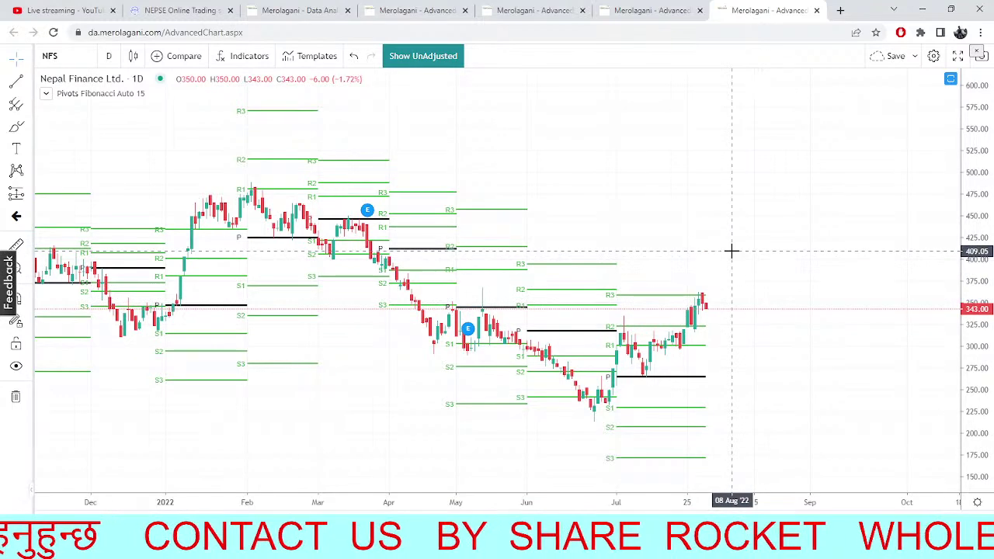
# Check the NEPSE index and BHDC market depth in TMS, and examine NEPSE's 5-minute charts and daily Bollinger Bands chart in Merolagani
pyautogui.click(176, 8)
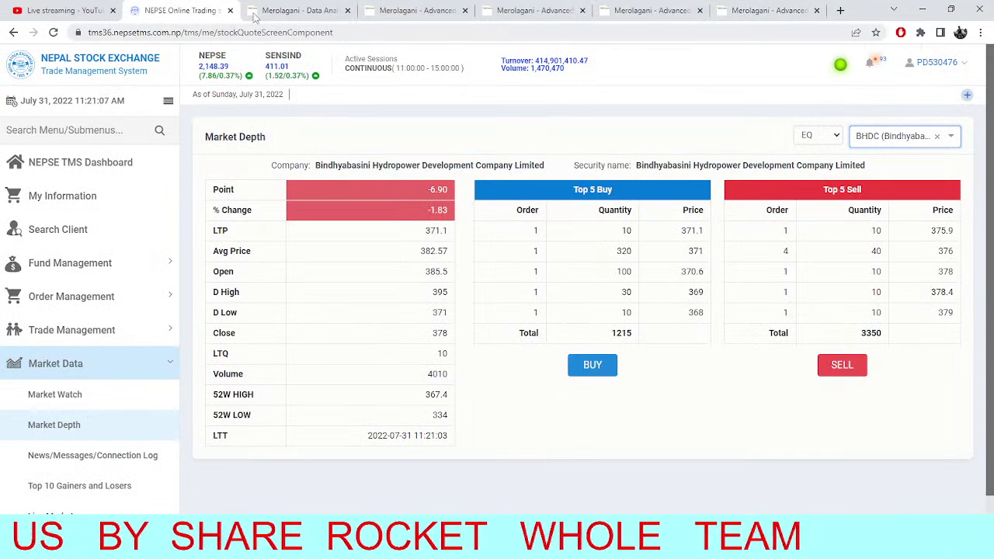
pyautogui.click(286, 11)
pyautogui.click(417, 10)
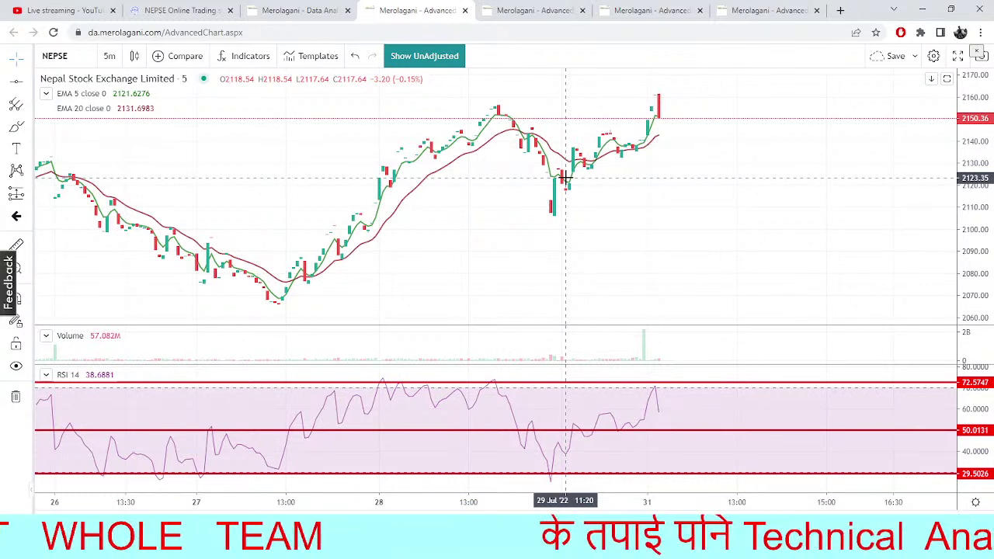
pyautogui.click(199, 6)
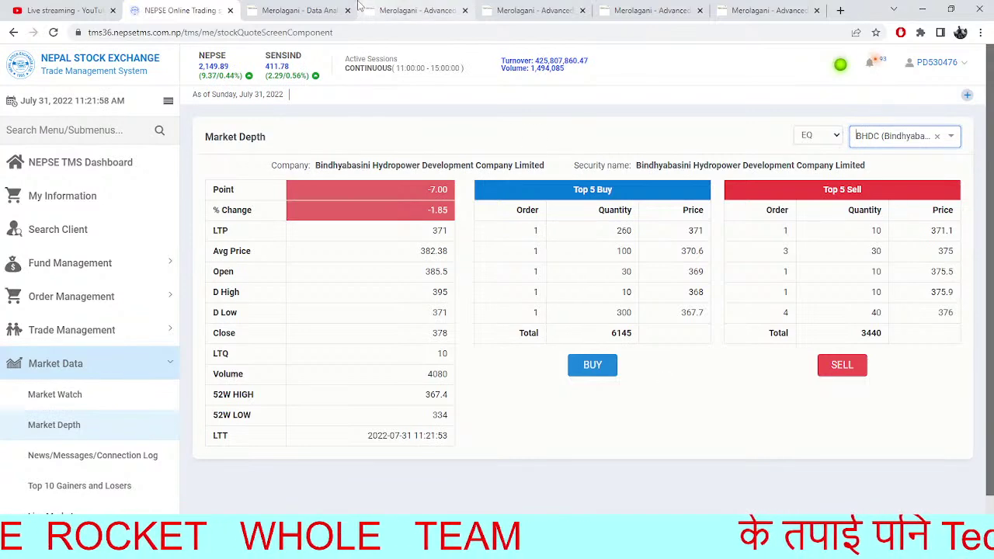
pyautogui.click(301, 10)
pyautogui.click(142, 8)
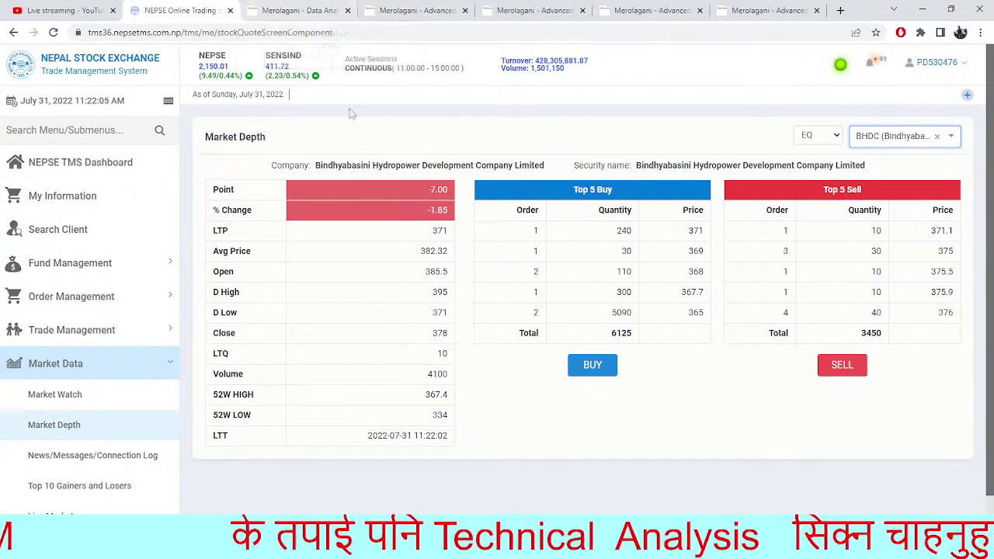
pyautogui.click(310, 10)
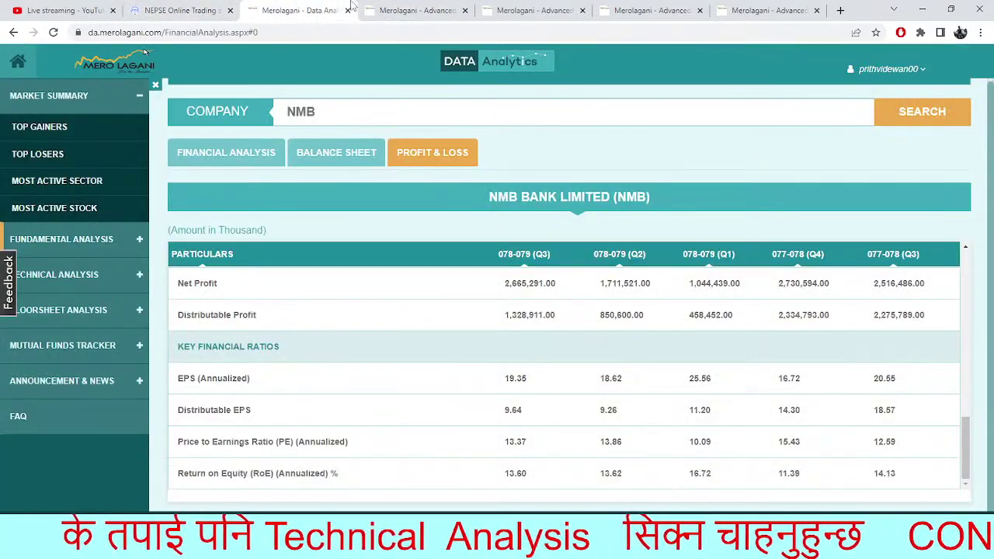
pyautogui.click(392, 9)
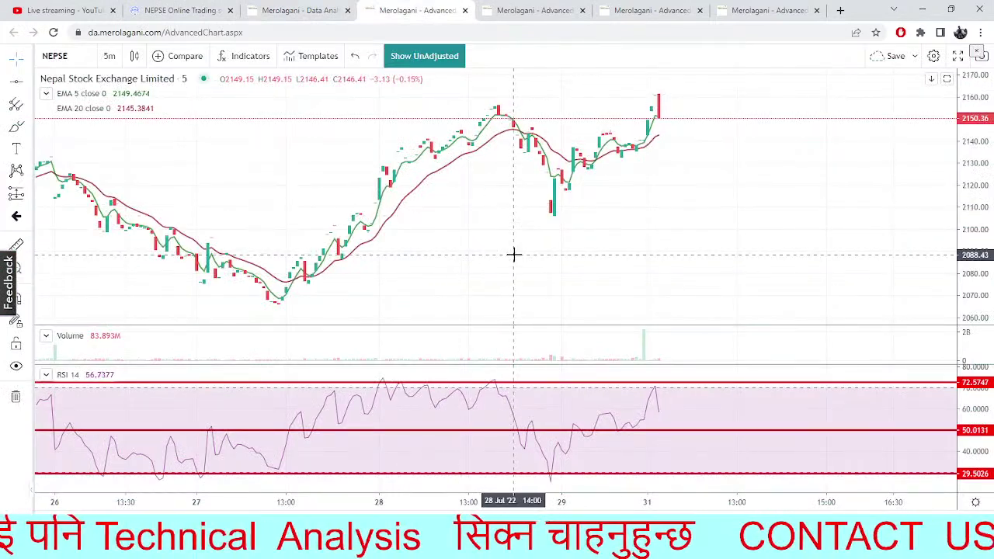
pyautogui.click(513, 8)
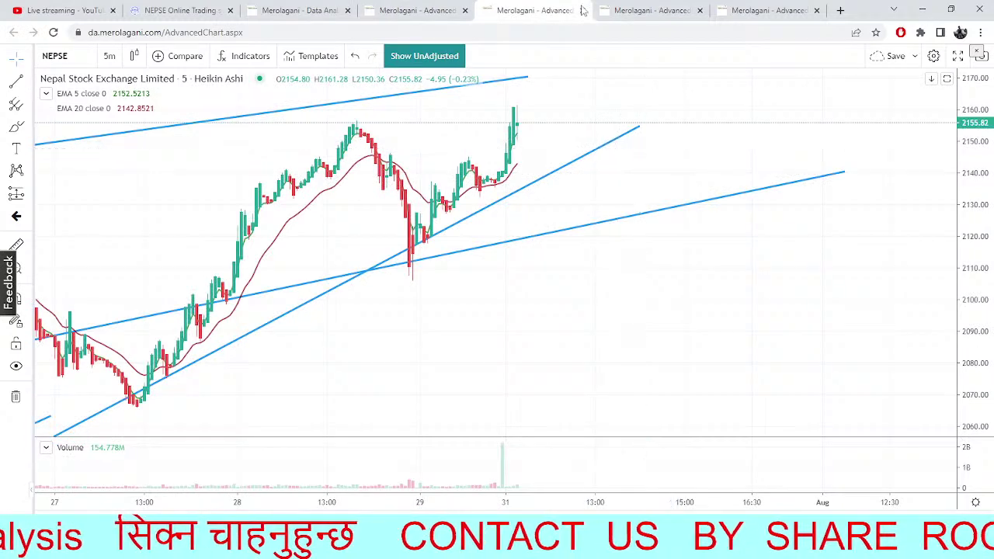
pyautogui.click(648, 10)
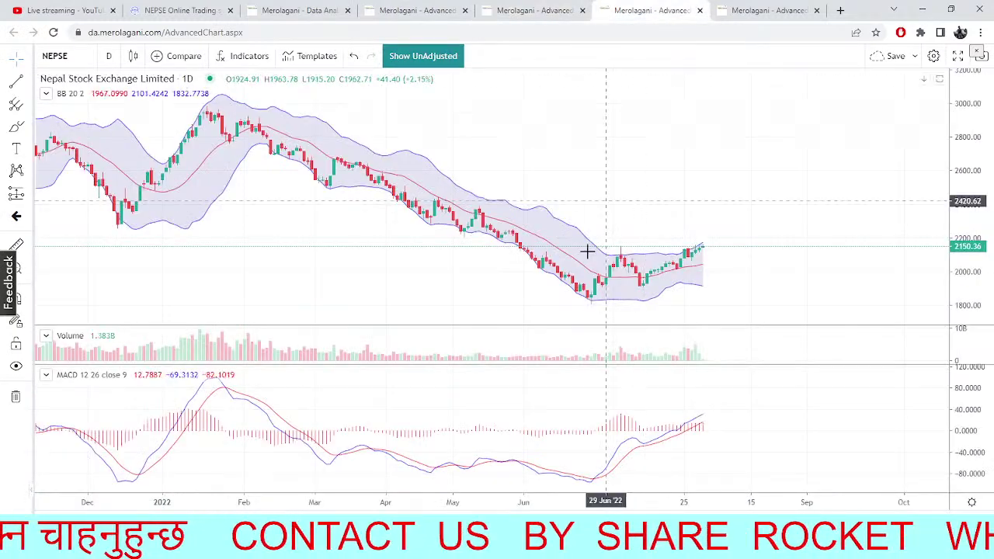
# Return to the daily Fibonacci pivots chart and load HDL (Himalayan Distillery Limited) in place of NFS
pyautogui.click(767, 10)
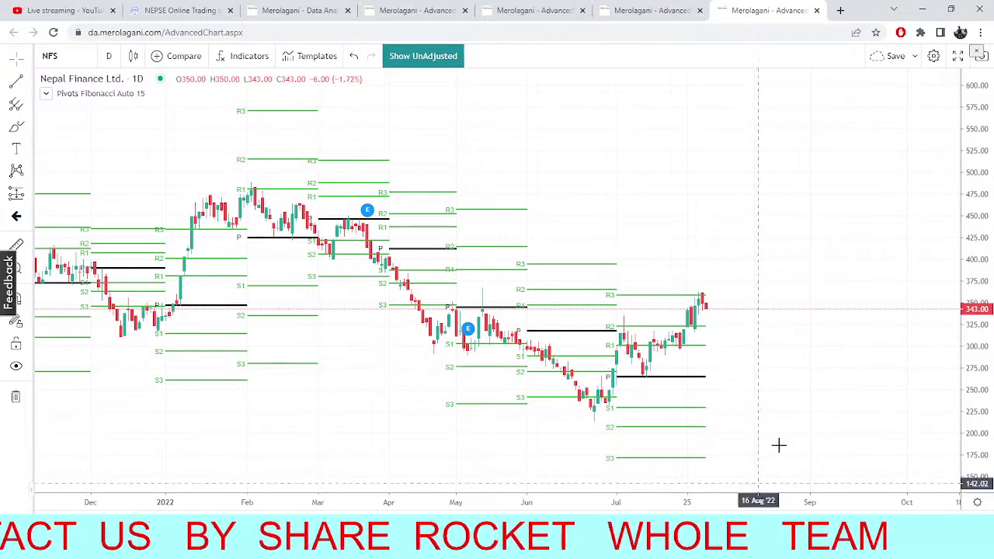
pyautogui.click(63, 56)
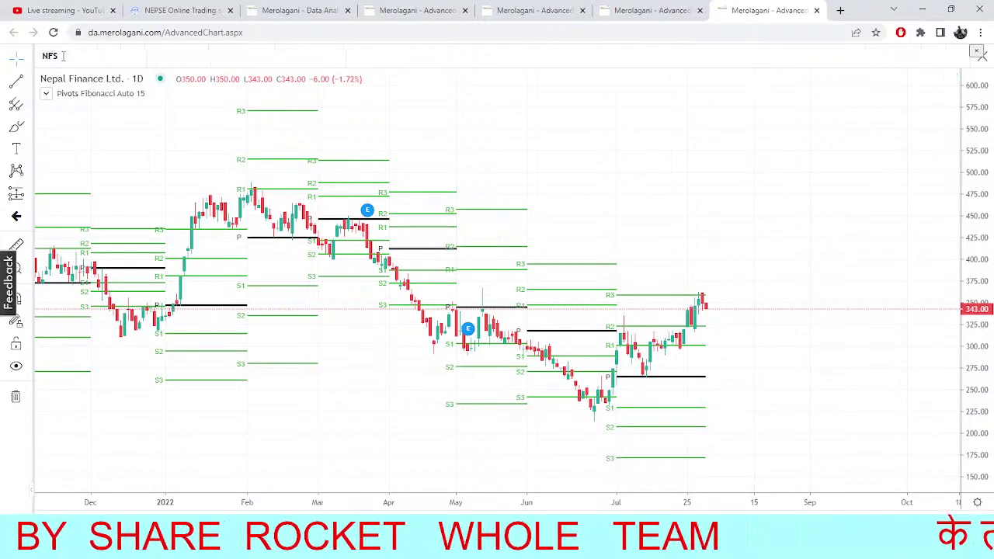
pyautogui.press('BackSpace')
pyautogui.press('BackSpace')
pyautogui.press('BackSpace')
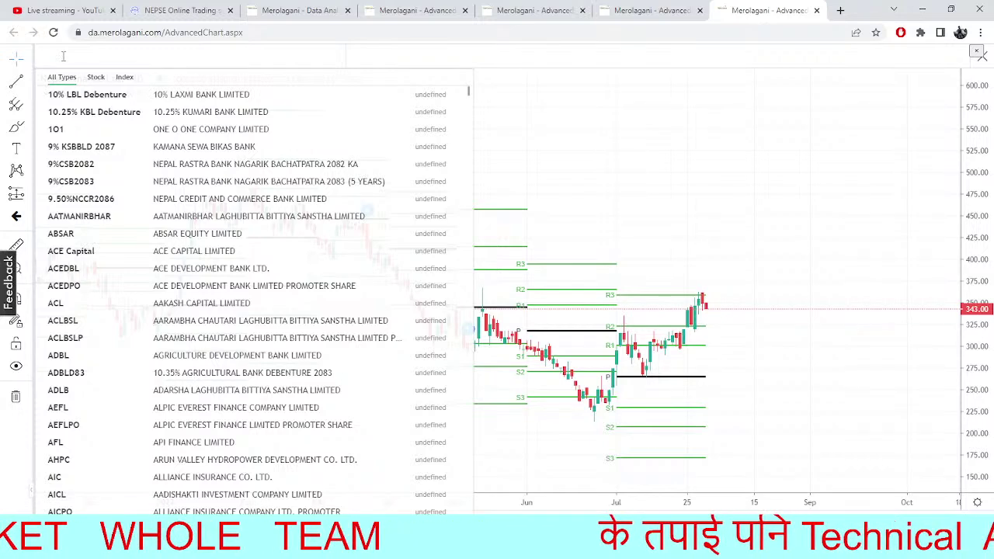
pyautogui.write('HDL')
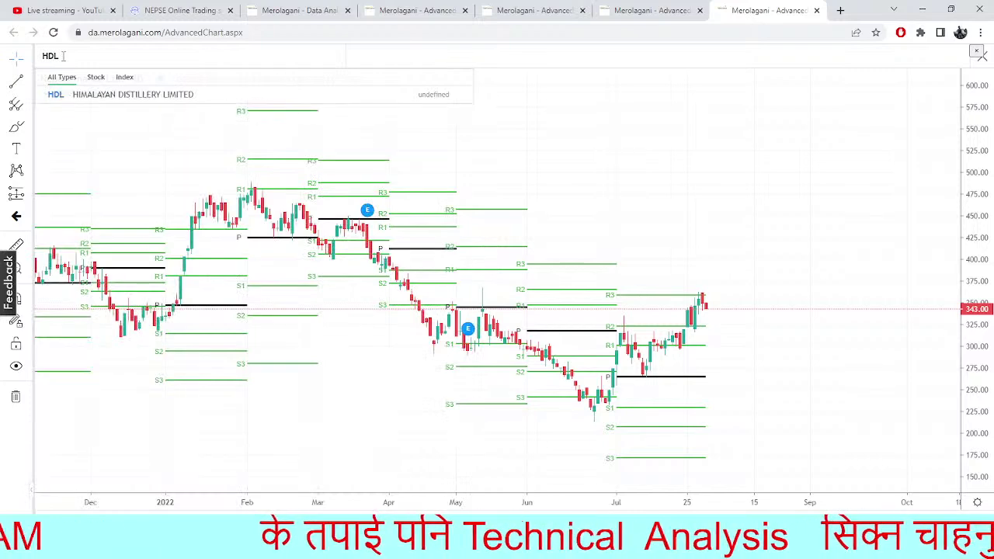
pyautogui.click(92, 93)
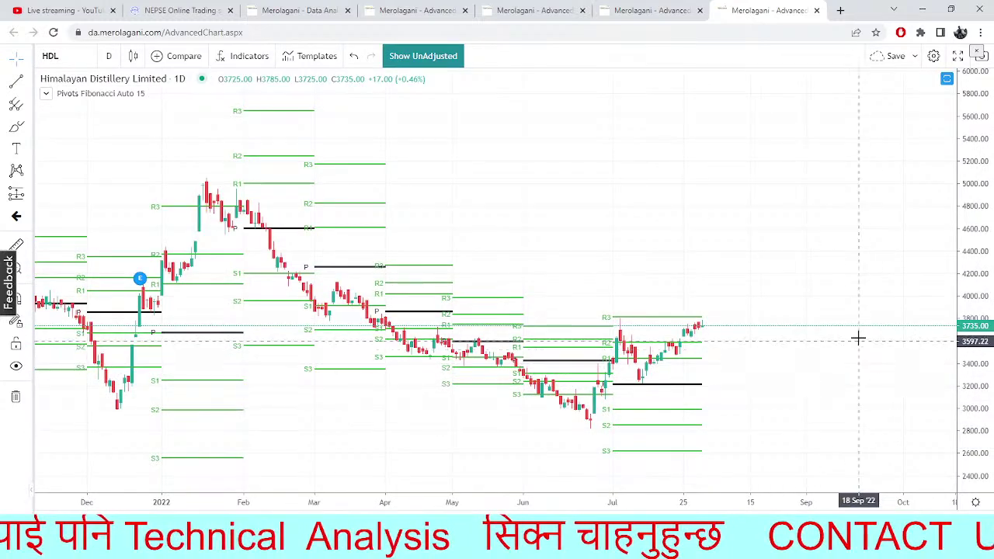
# Load SHPC (Sanima Mai Hydropower Ltd.) in place of HDL on the daily Fibonacci pivots chart and examine its price
pyautogui.click(70, 62)
pyautogui.press('BackSpace')
pyautogui.press('BackSpace')
pyautogui.press('BackSpace')
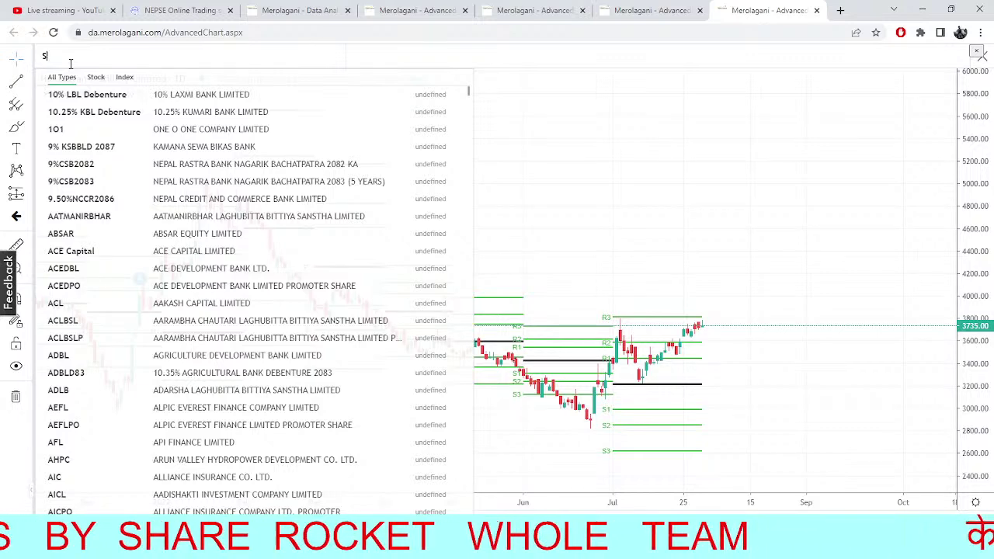
pyautogui.write('SHPC')
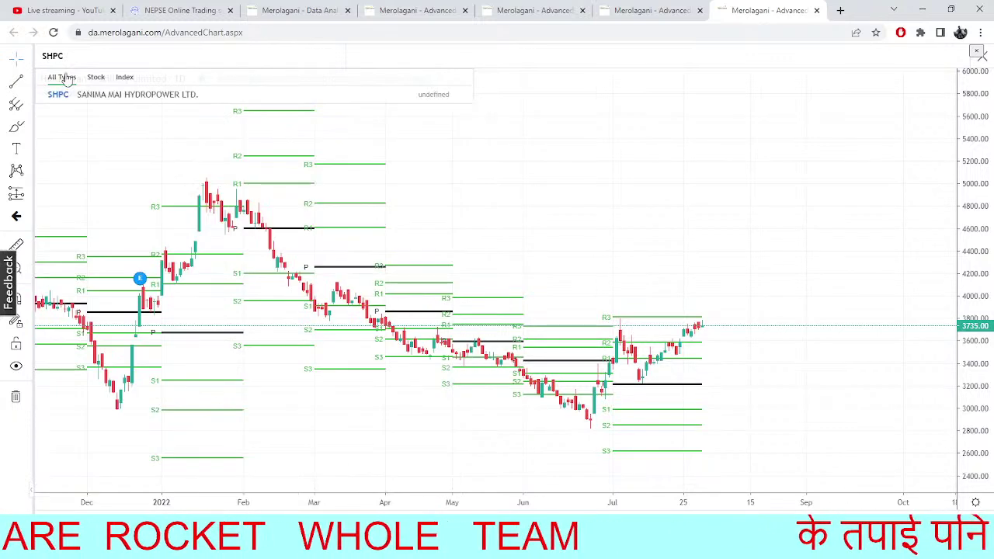
pyautogui.click(70, 94)
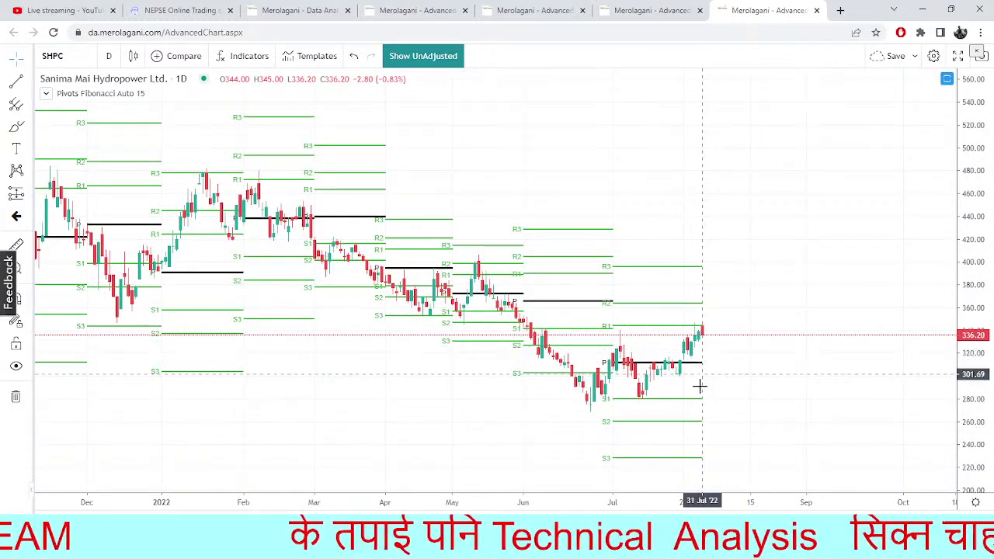
# Check BHDC market depth and the NEPSE index in TMS, and examine NEPSE's 5-minute charts and daily Bollinger Bands and MACD chart in Merolagani
pyautogui.click(162, 10)
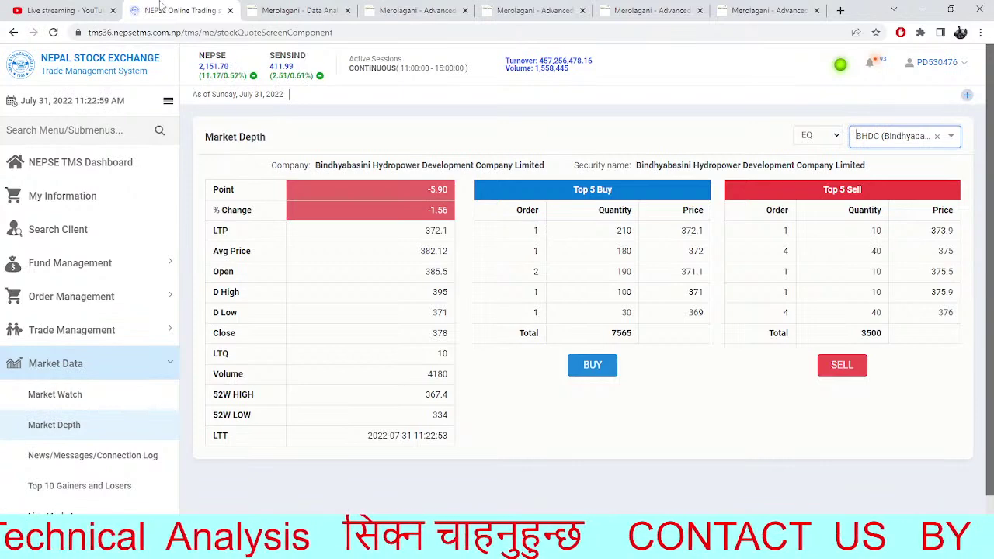
pyautogui.click(285, 11)
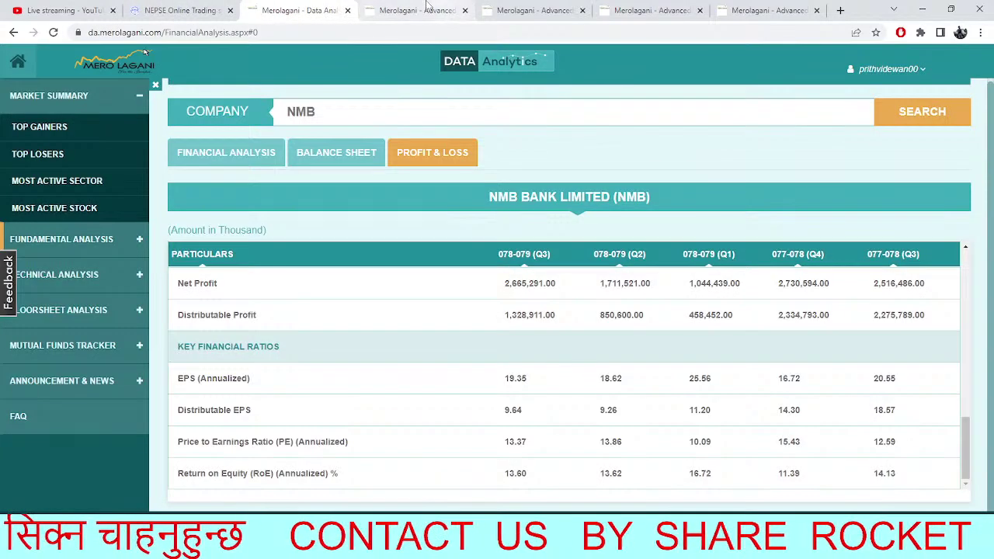
pyautogui.click(420, 7)
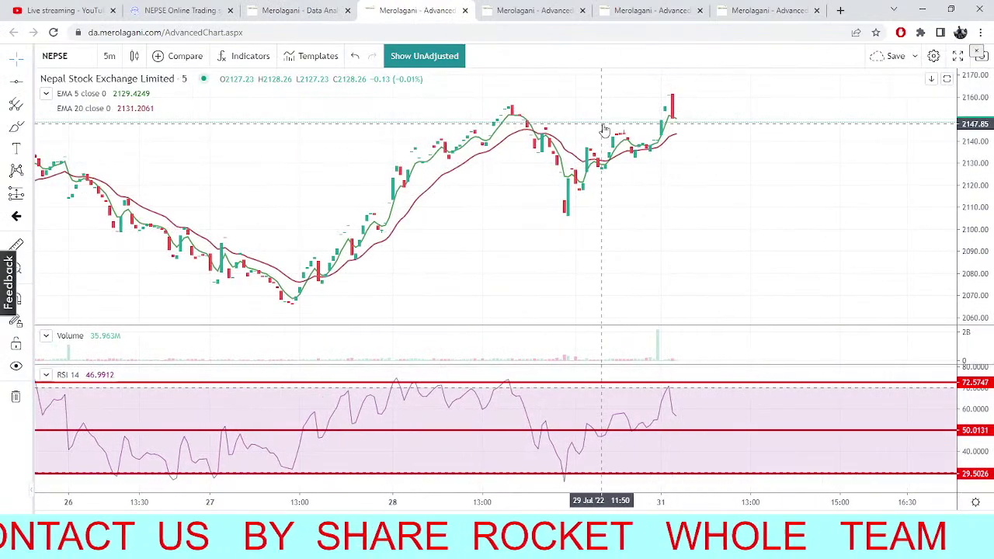
pyautogui.click(509, 8)
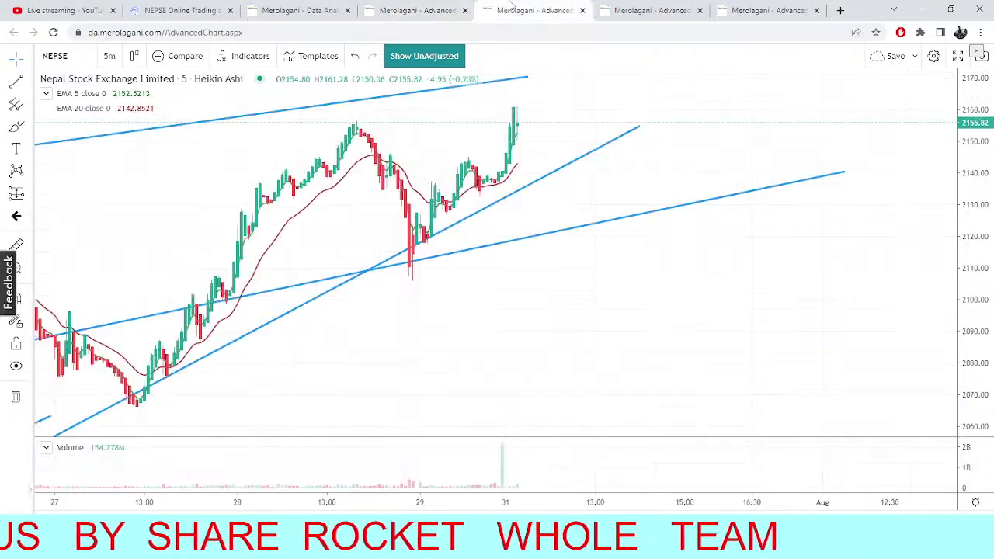
pyautogui.click(618, 8)
pyautogui.moveTo(624, 200); pyautogui.dragTo(572, 202)
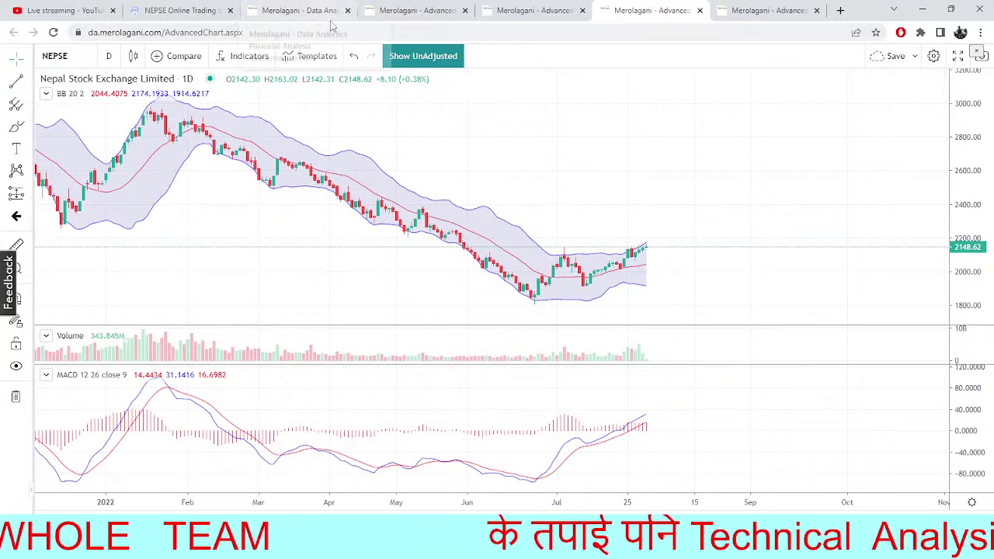
pyautogui.moveTo(688, 488); pyautogui.dragTo(777, 477)
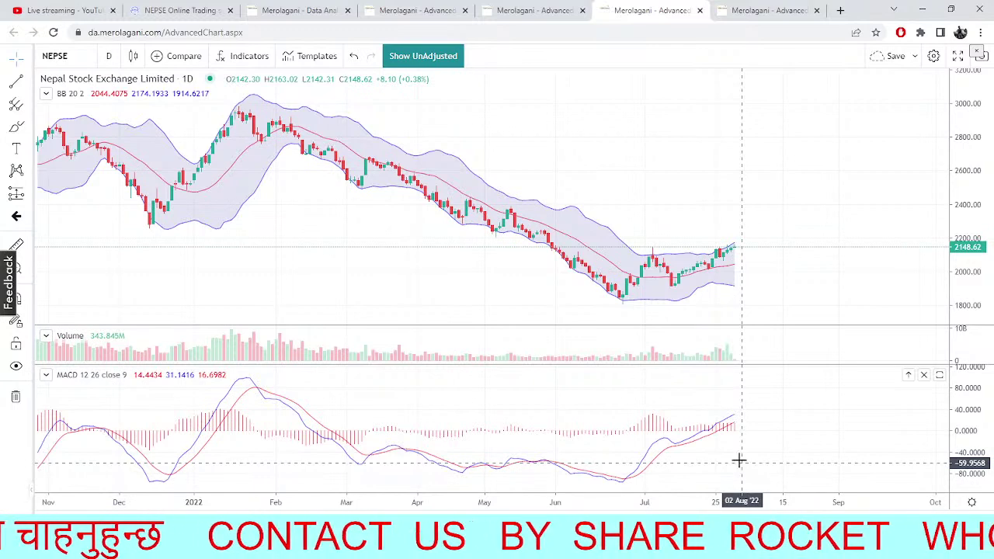
# View the TMS dashboard for the live NEPSE index, and compare NEPSE's 5-minute EMA chart with its daily Bollinger Bands chart in Merolagani
pyautogui.click(154, 13)
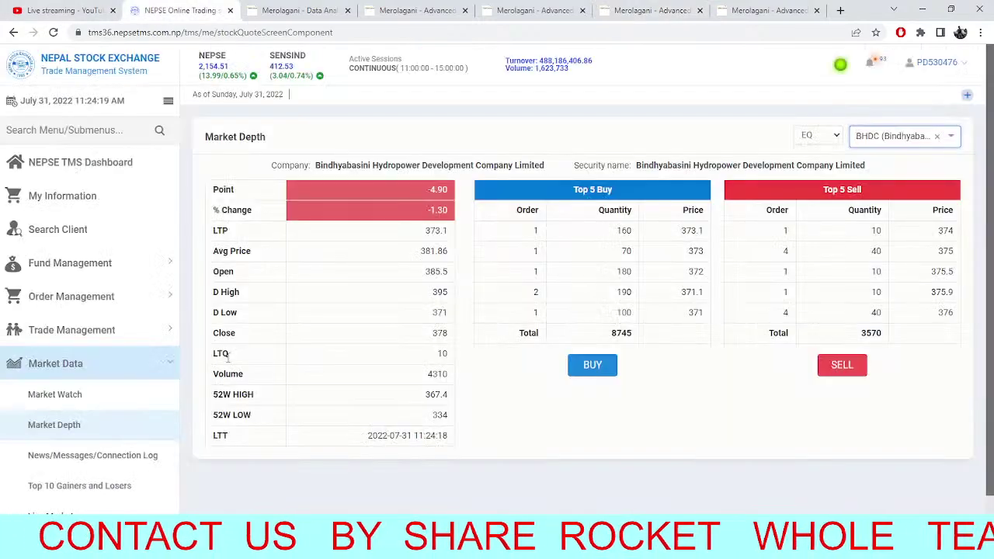
pyautogui.click(70, 165)
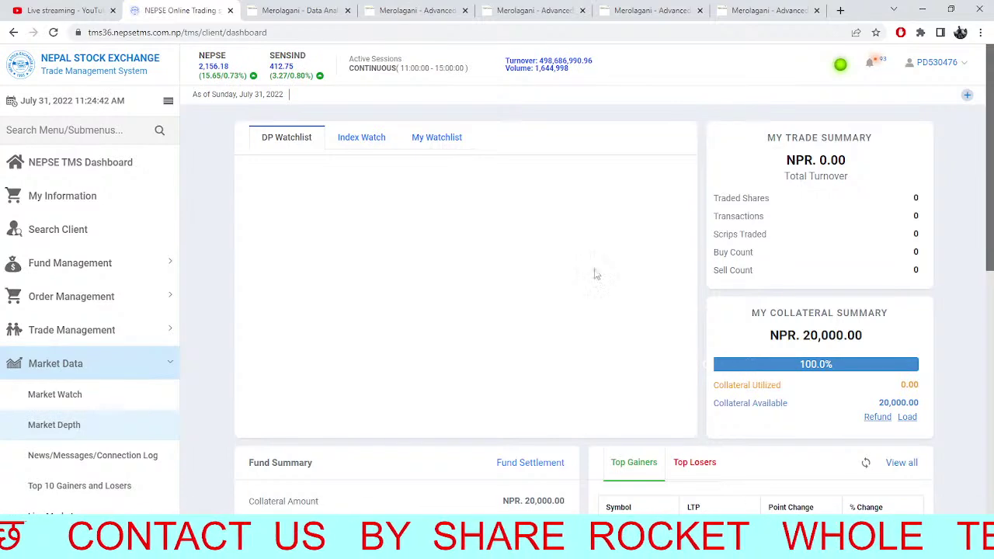
pyautogui.click(426, 10)
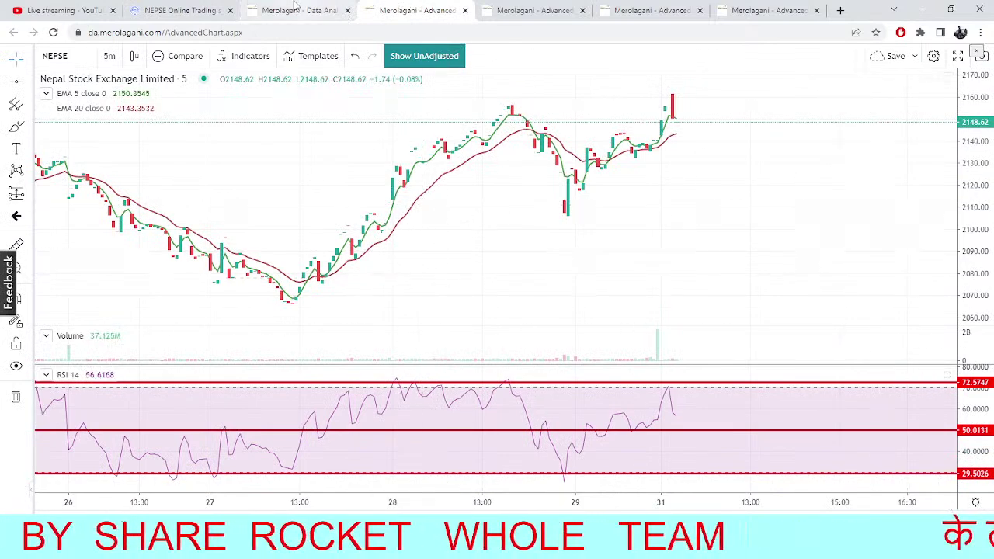
pyautogui.click(295, 9)
pyautogui.click(635, 9)
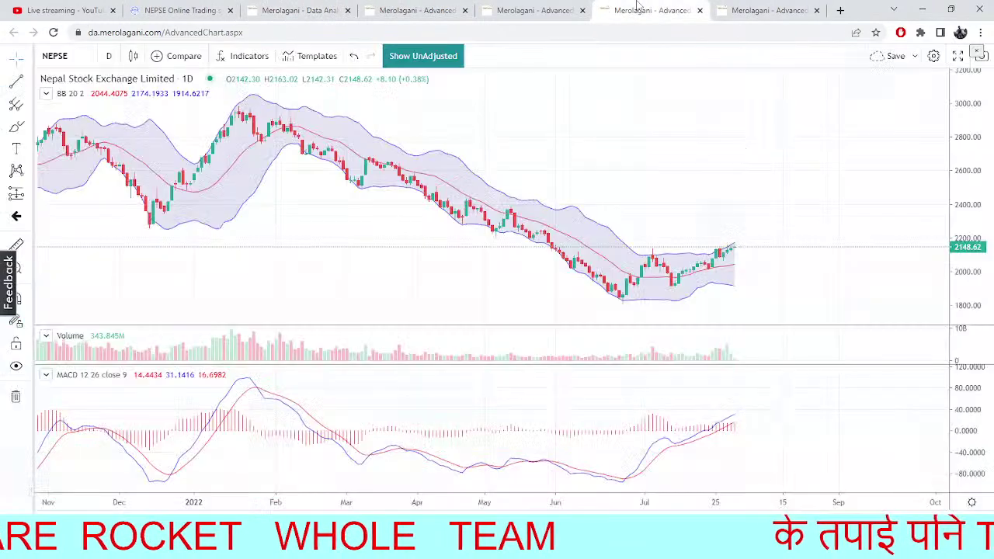
# Return to the daily Fibonacci pivots chart and load NHPC (National Hydro Power Company Limited) in place of SHPC
pyautogui.click(752, 8)
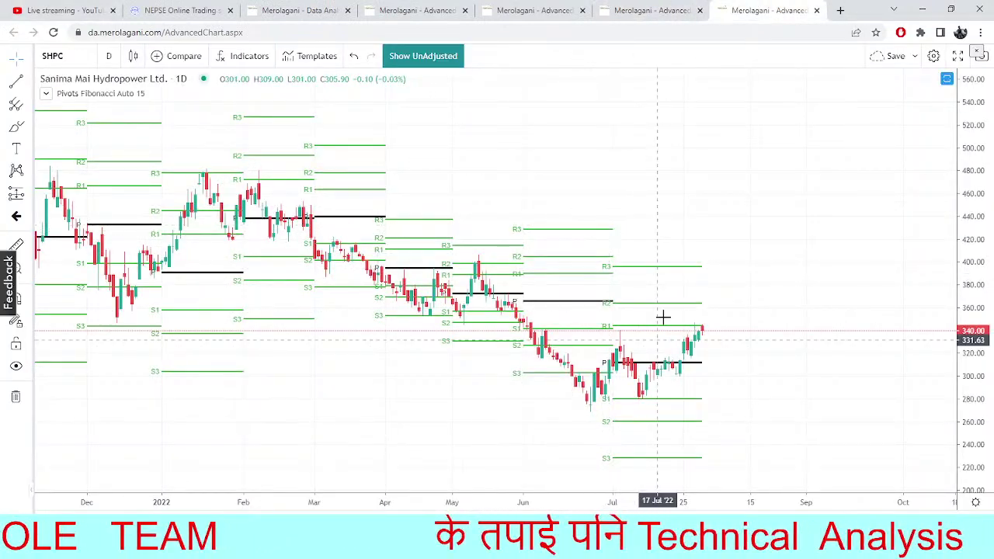
pyautogui.click(69, 52)
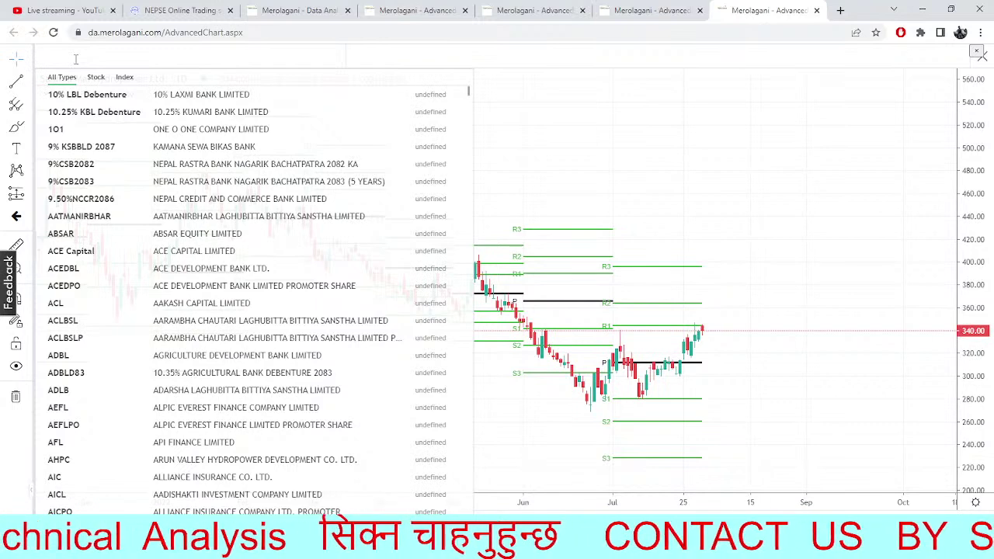
pyautogui.write('NHPC')
pyautogui.click(90, 100)
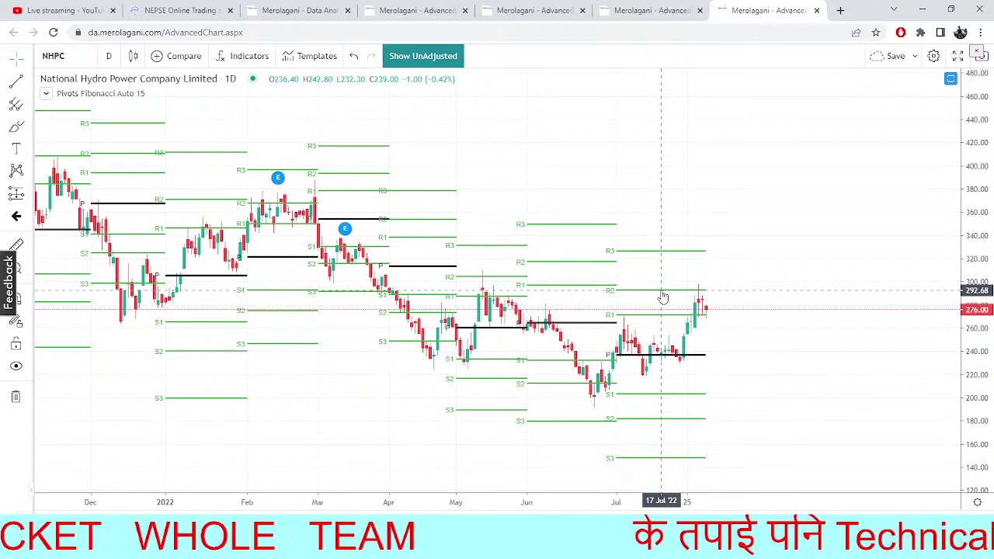
# Replace NHPC with CIT (Citizen Investment Trust) on the daily chart and examine its latest price and earnings marker against the Fibonacci pivots
pyautogui.click(71, 52)
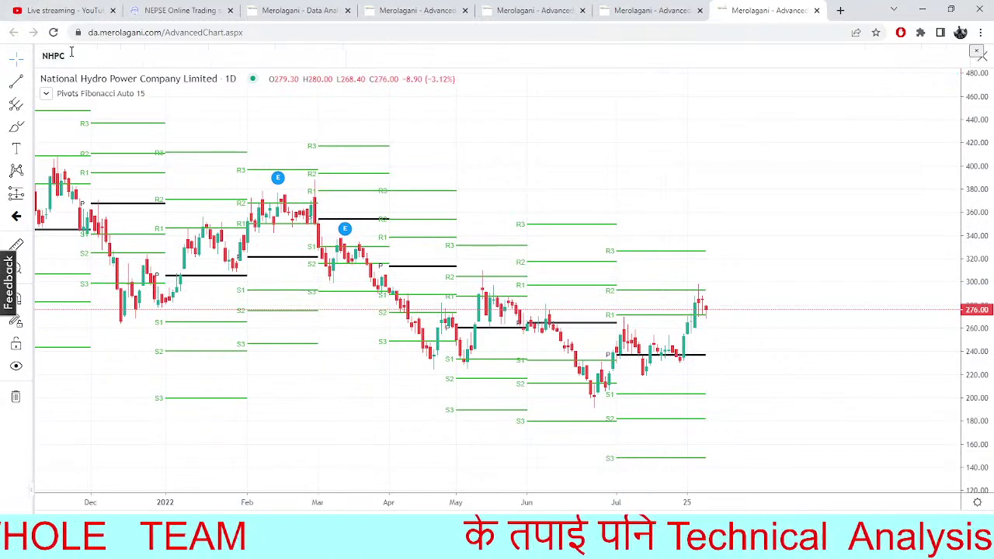
pyautogui.press('BackSpace')
pyautogui.press('BackSpace')
pyautogui.press('BackSpace')
pyautogui.press('BackSpace')
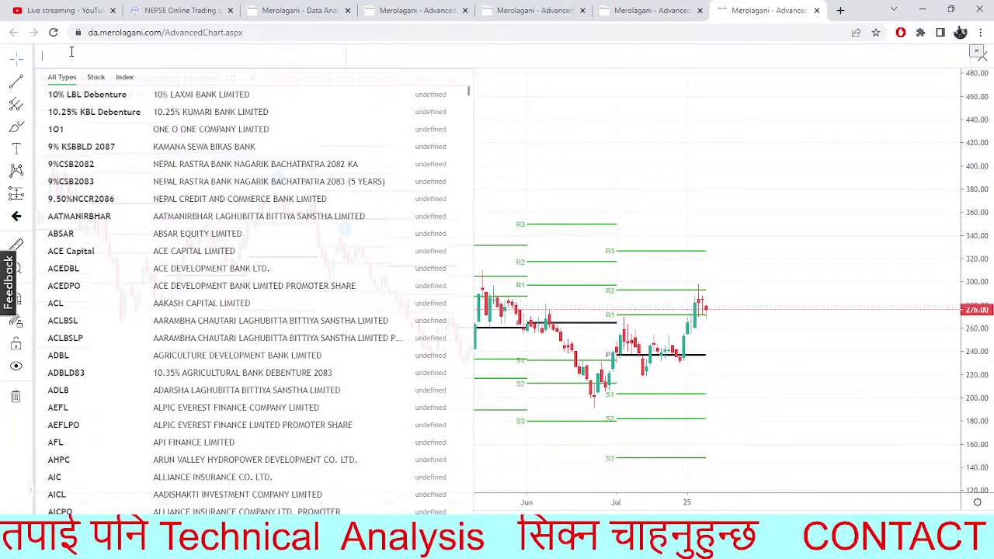
pyautogui.write('CIT')
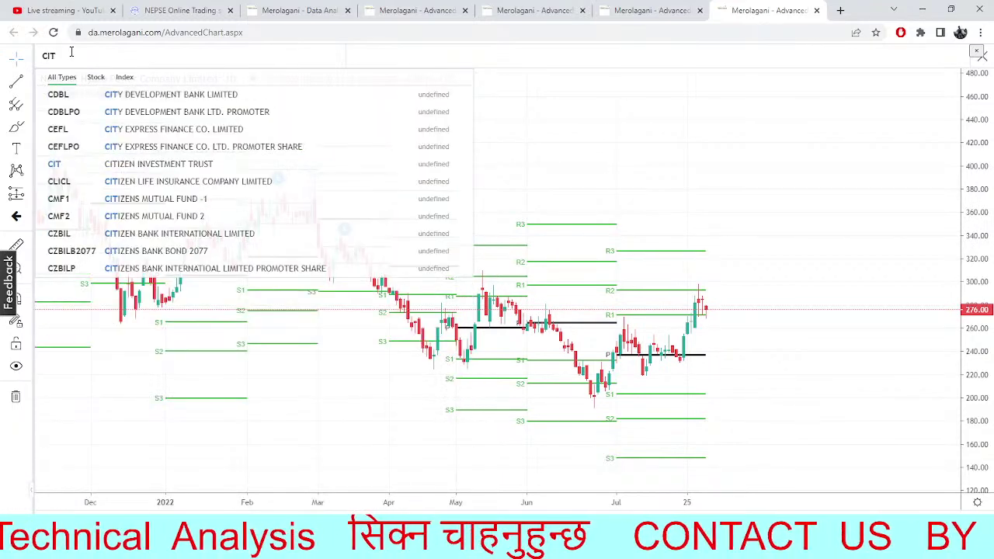
pyautogui.click(164, 163)
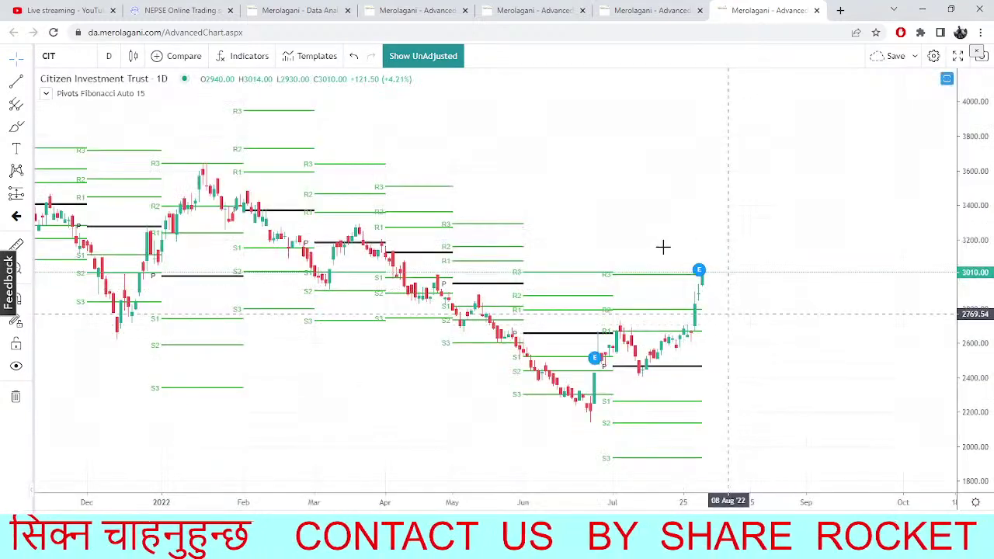
pyautogui.moveTo(699, 273)
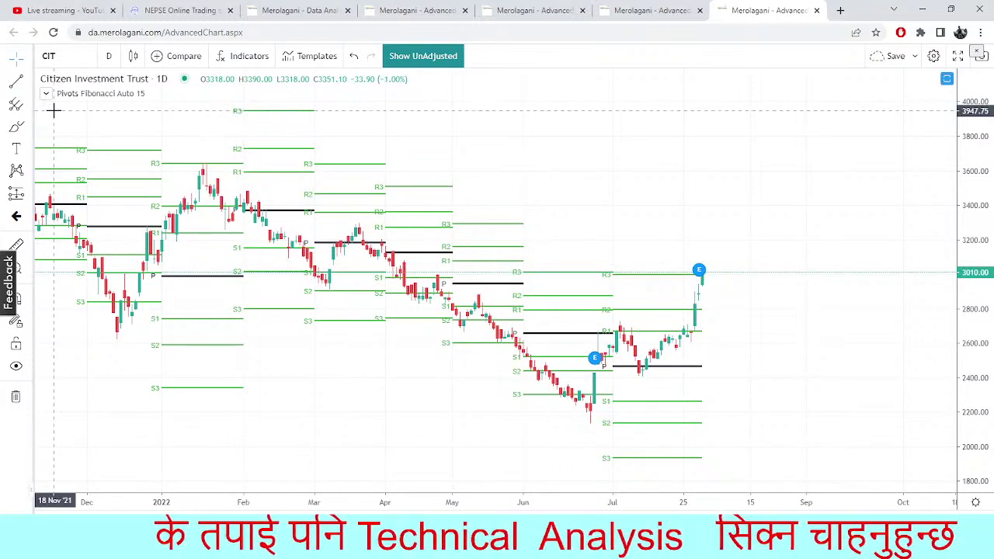
# Check the live NEPSE index in TMS and examine its 5-minute EMA and RSI chart in Merolagani
pyautogui.click(177, 10)
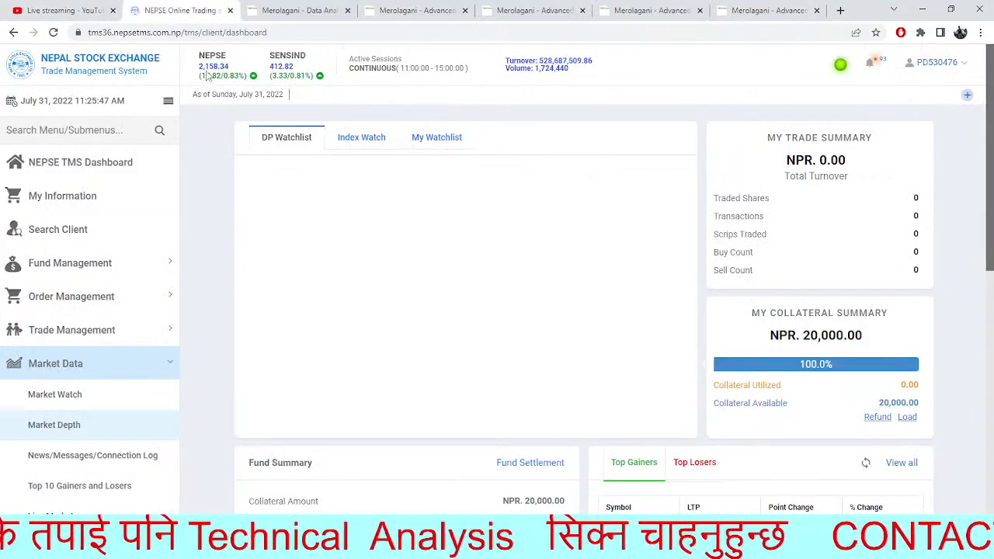
pyautogui.click(296, 10)
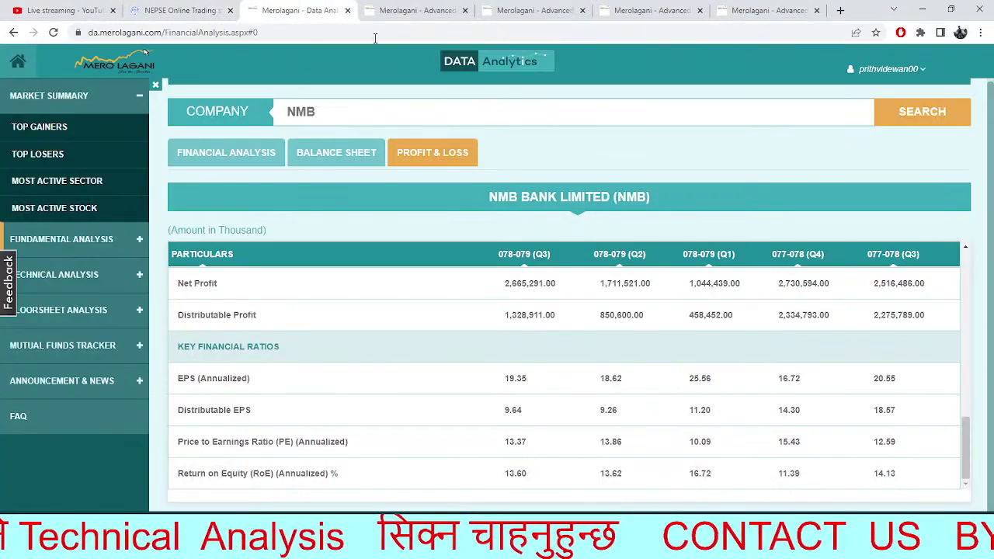
pyautogui.click(417, 10)
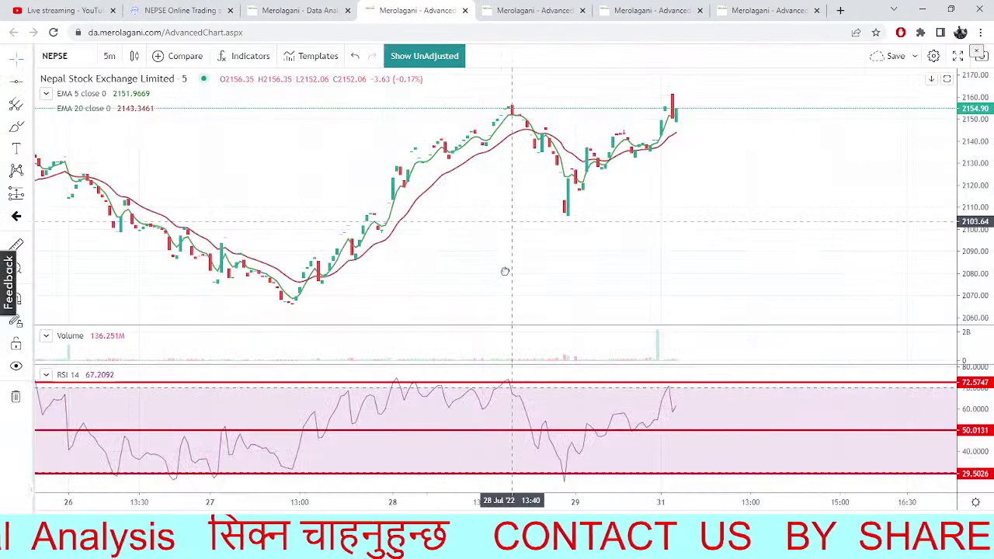
pyautogui.moveTo(506, 261); pyautogui.dragTo(497, 261)
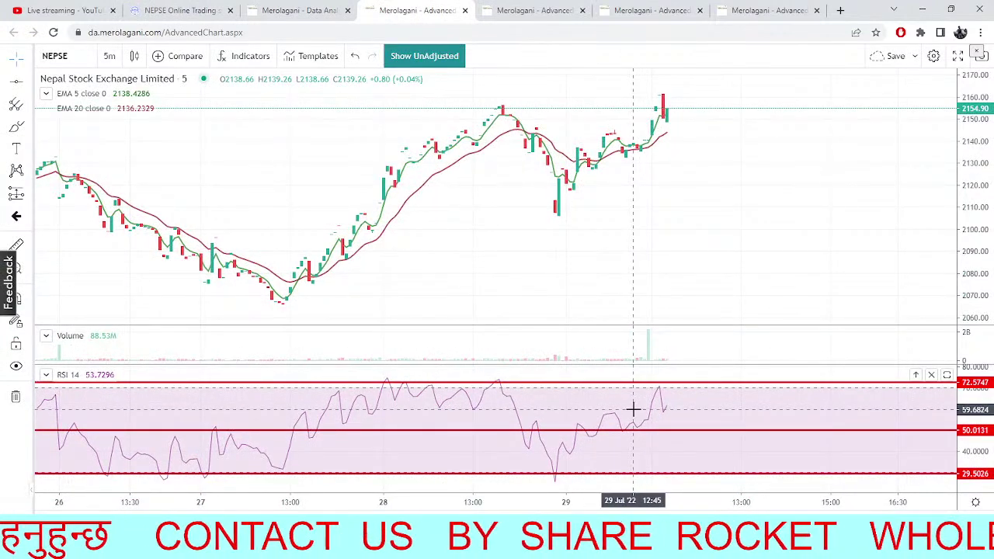
# Recheck the index in TMS and examine NEPSE's 5-minute Heikin Ashi chart against its trendlines in Merolagani
pyautogui.click(299, 10)
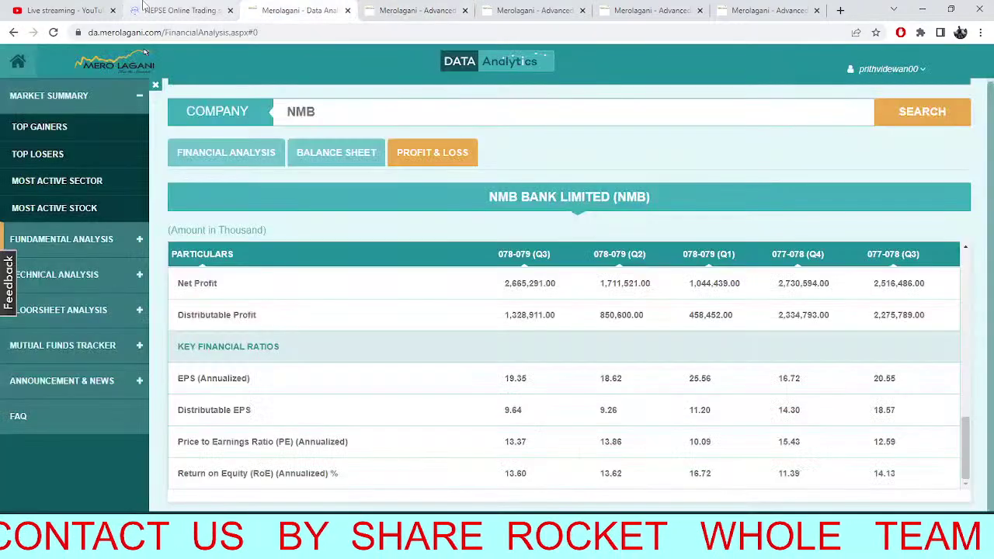
pyautogui.click(145, 7)
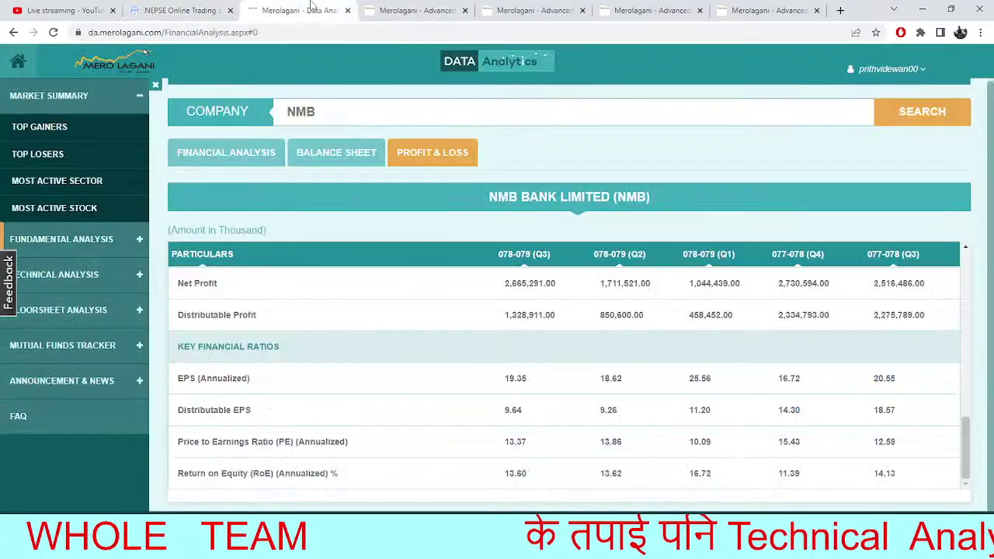
pyautogui.click(323, 7)
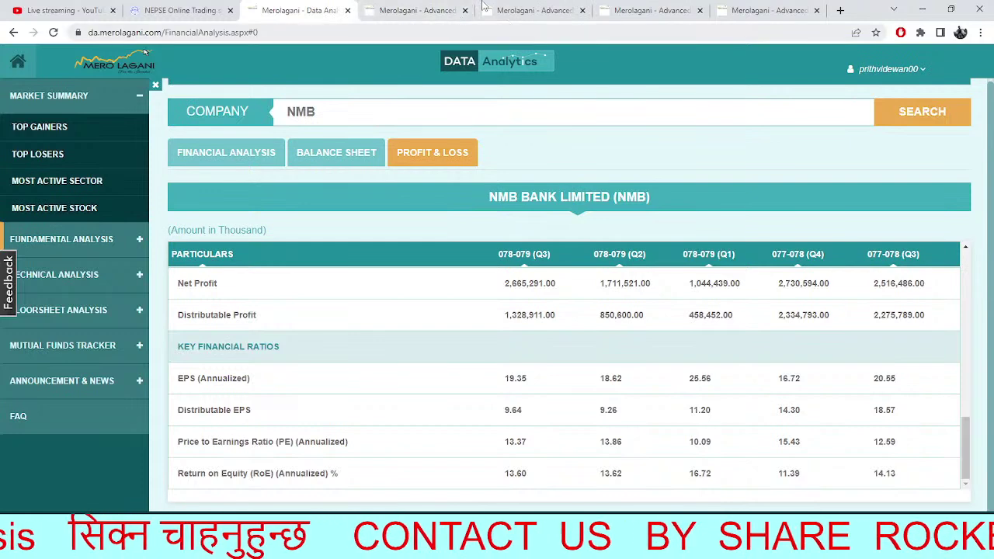
pyautogui.click(528, 11)
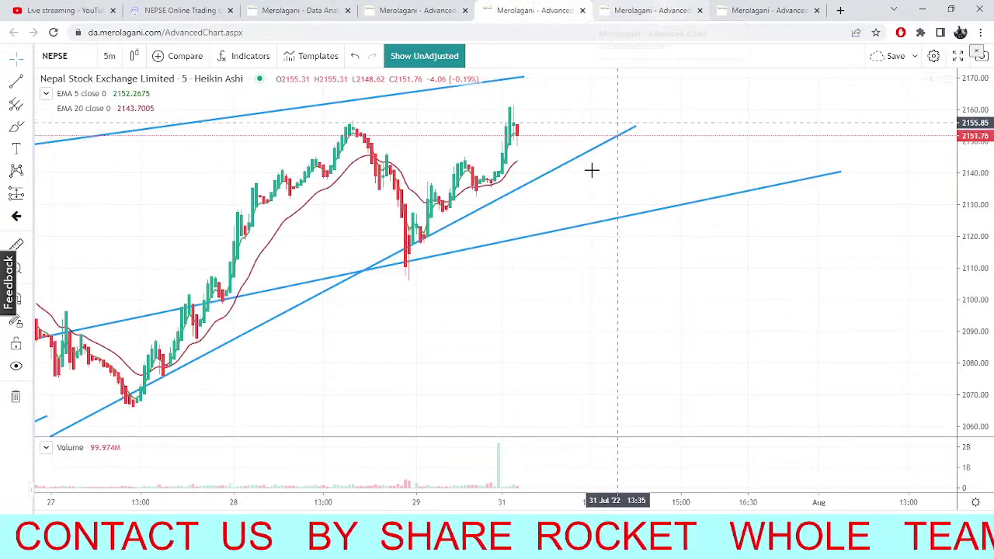
pyautogui.moveTo(670, 178); pyautogui.dragTo(745, 201)
pyautogui.click(746, 204)
# Return to the daily Fibonacci pivots chart and clear CIT from the symbol search
pyautogui.click(768, 10)
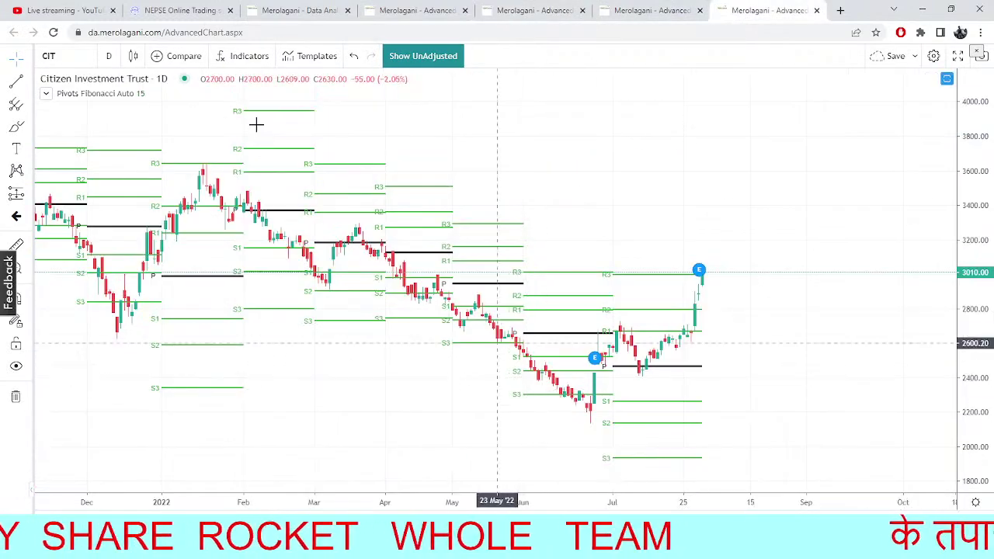
pyautogui.click(59, 54)
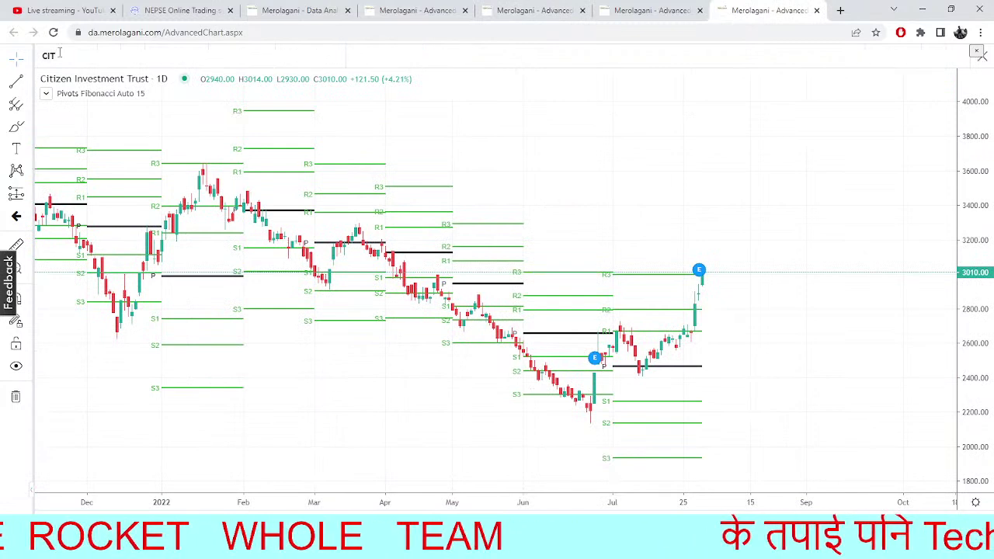
pyautogui.press('BackSpace')
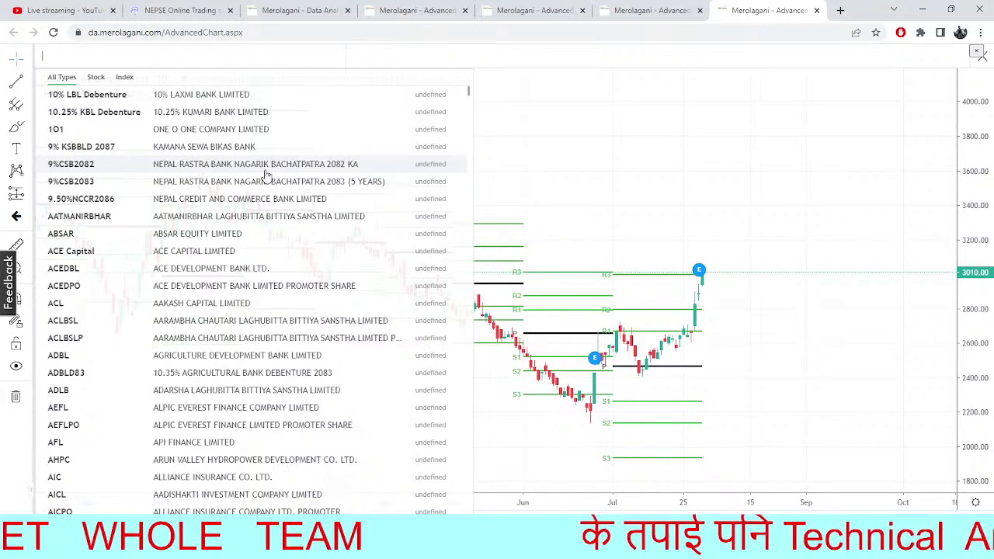
# Load the daily chart of United Modi Hydropower Ltd. (UMHL)
pyautogui.write('UMHL')
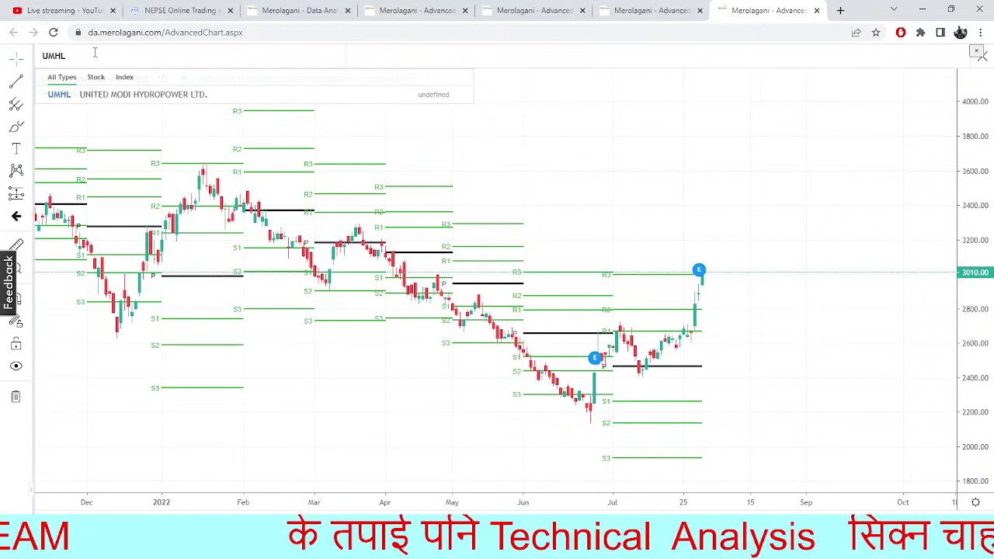
pyautogui.click(136, 94)
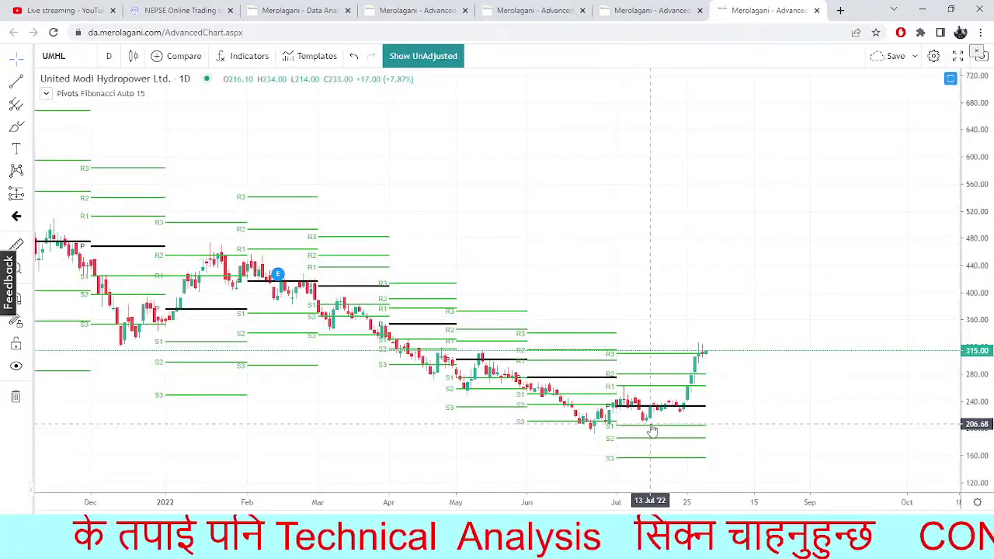
# Change the charted symbol to Lumbini Bikas Bank Ltd. (LBBL)
pyautogui.click(67, 56)
pyautogui.press('BackSpace')
pyautogui.press('BackSpace')
pyautogui.press('BackSpace')
pyautogui.press('BackSpace')
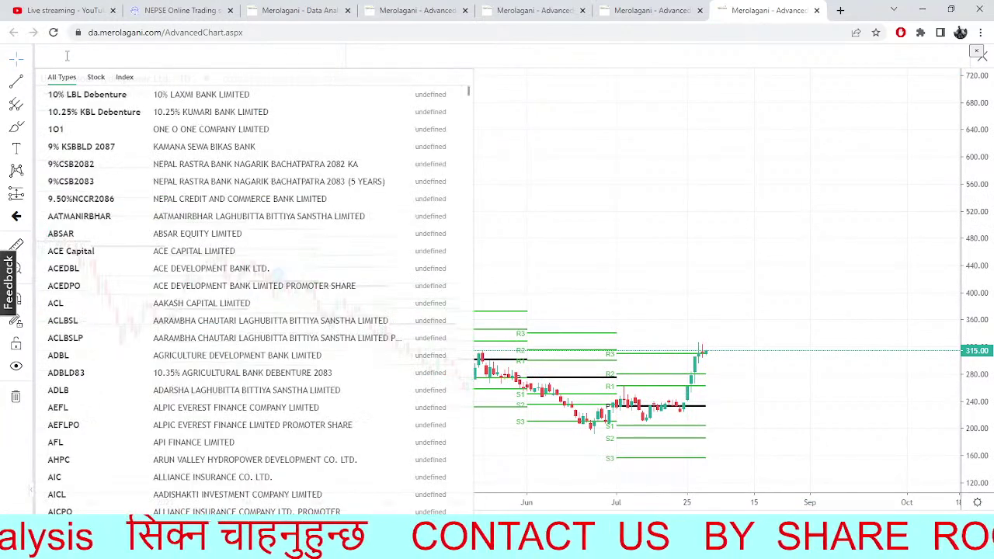
pyautogui.write('LBBL')
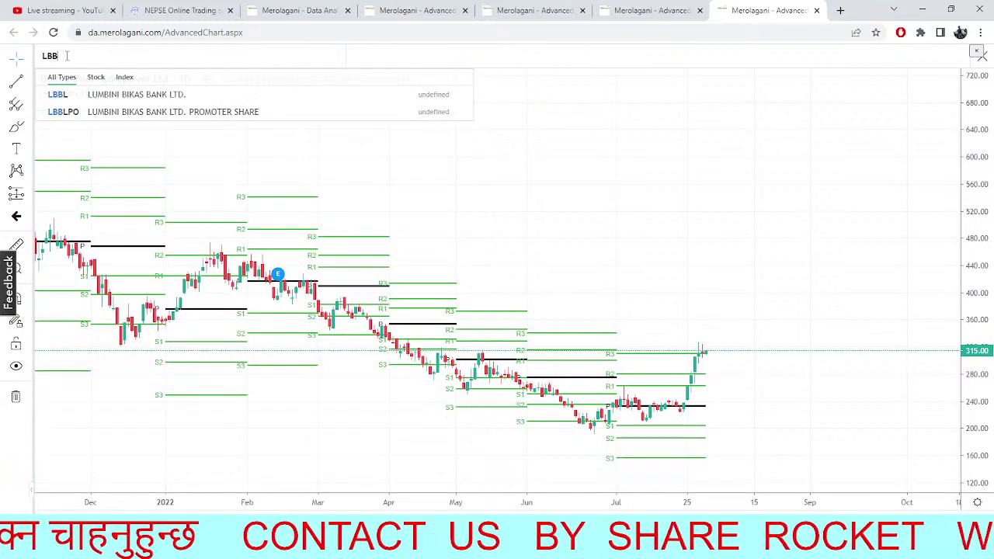
pyautogui.click(97, 100)
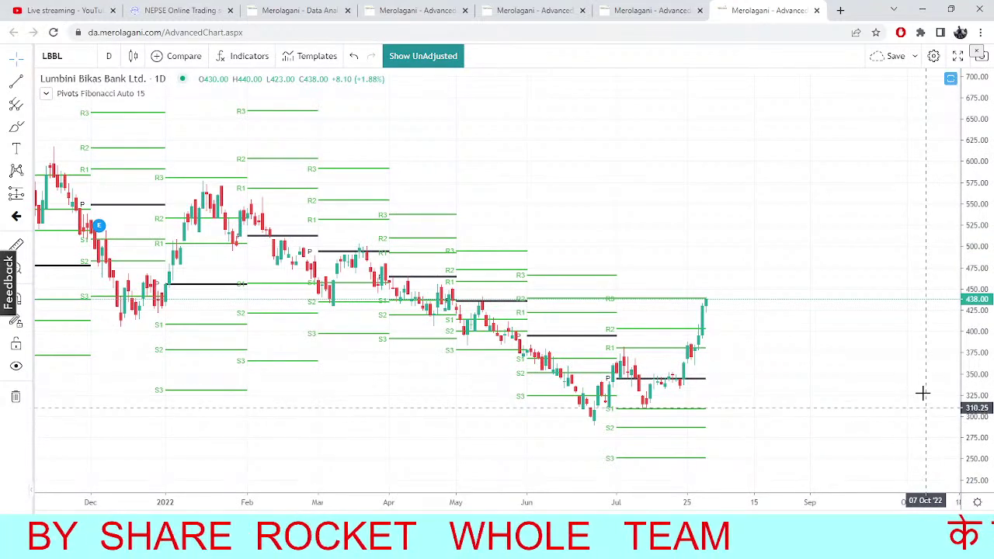
pyautogui.click(70, 60)
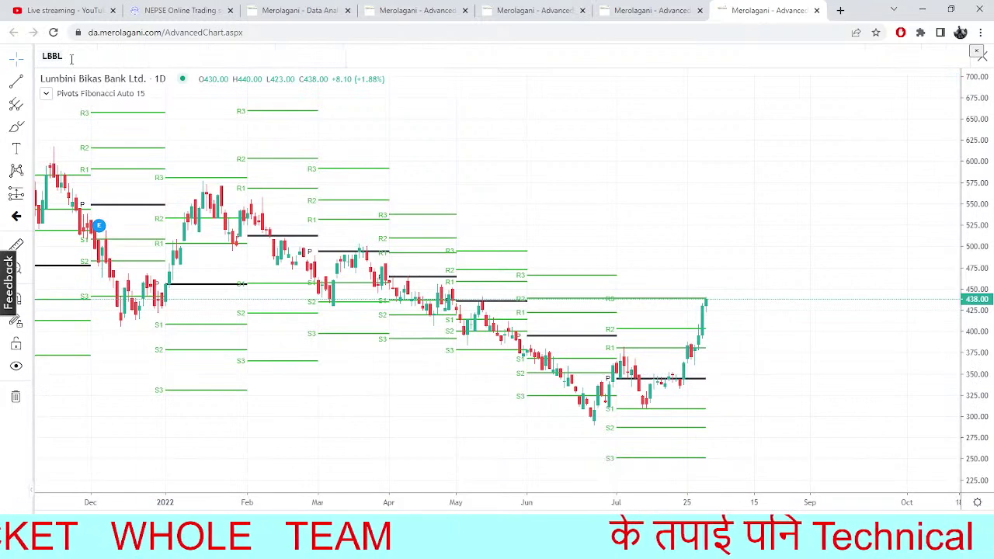
pyautogui.press('BackSpace')
pyautogui.press('BackSpace')
pyautogui.press('BackSpace')
pyautogui.press('BackSpace')
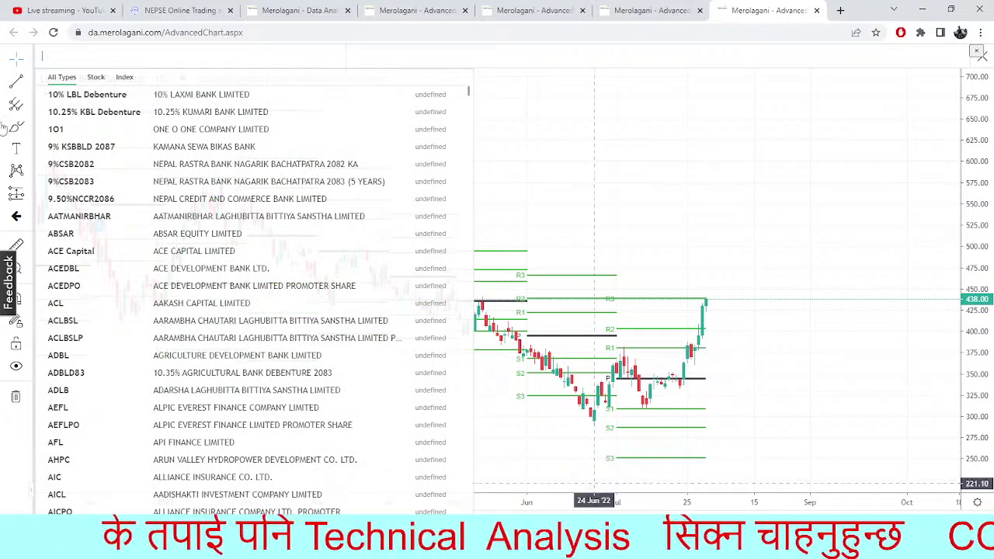
# Switch to the NEPSE Trade Management System and open the market depth for Bindhyabasini Hydropower (BHDC)
pyautogui.click(147, 7)
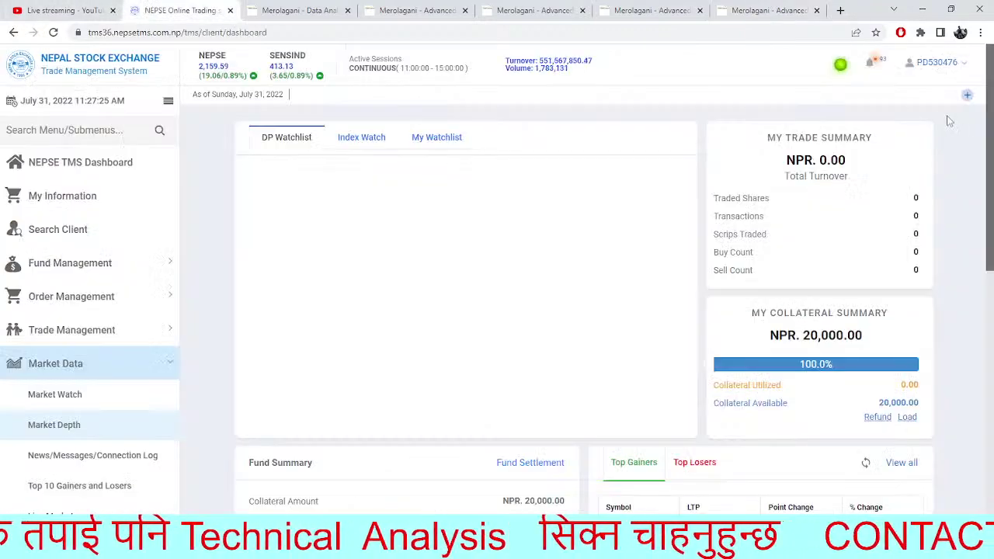
pyautogui.click(120, 414)
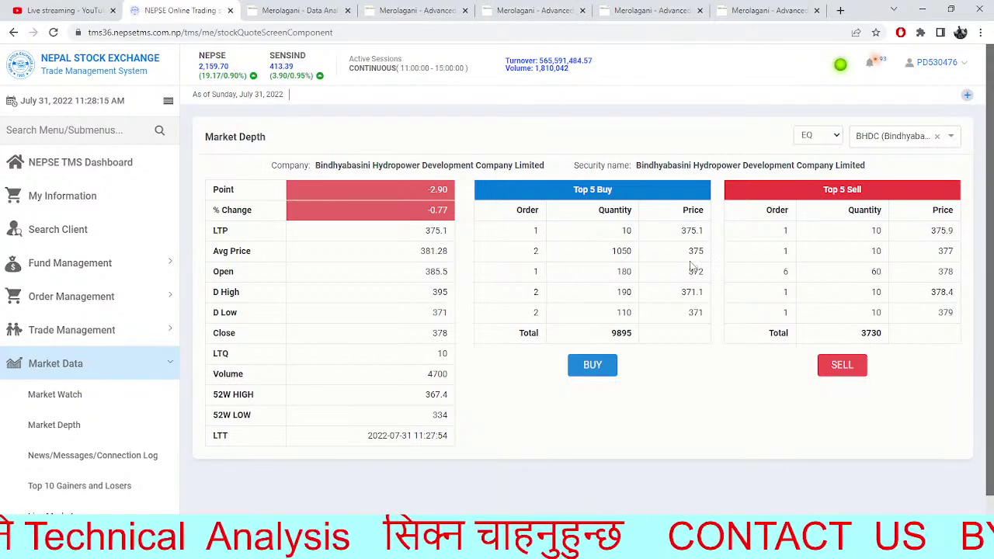
# Review the NEPSE index on the Merolagani five-minute RSI, Heikin Ashi trendline and daily Bollinger Bands charts
pyautogui.click(415, 10)
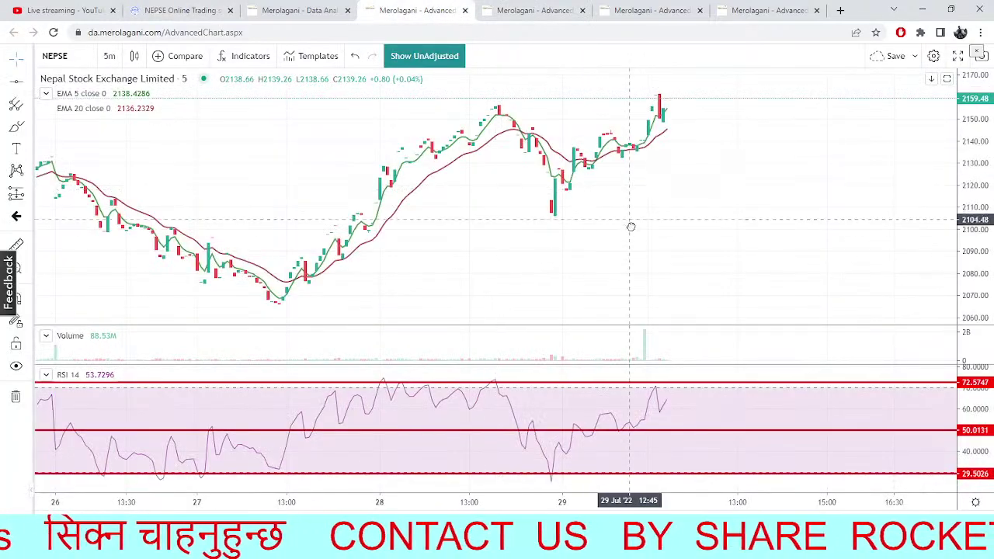
pyautogui.moveTo(637, 211); pyautogui.dragTo(703, 252)
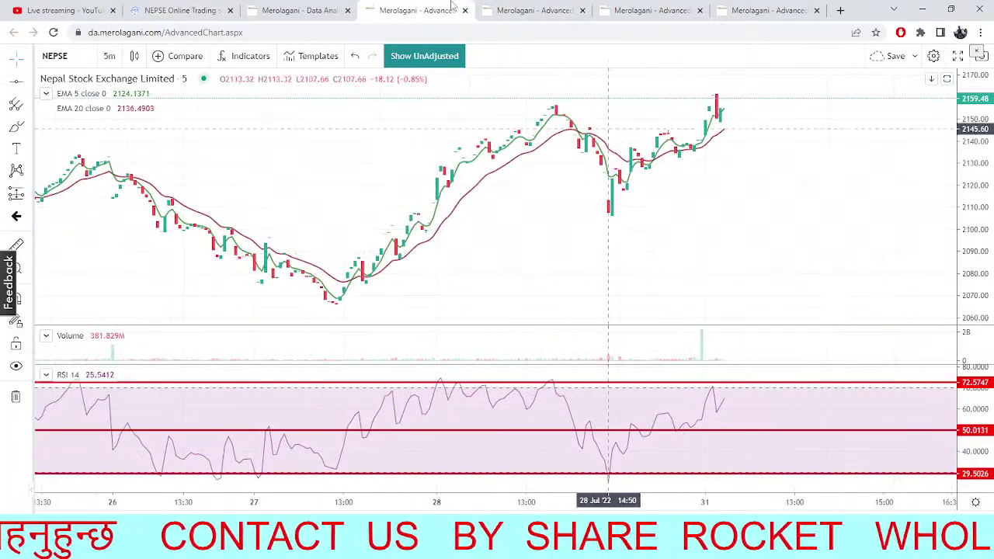
pyautogui.click(534, 10)
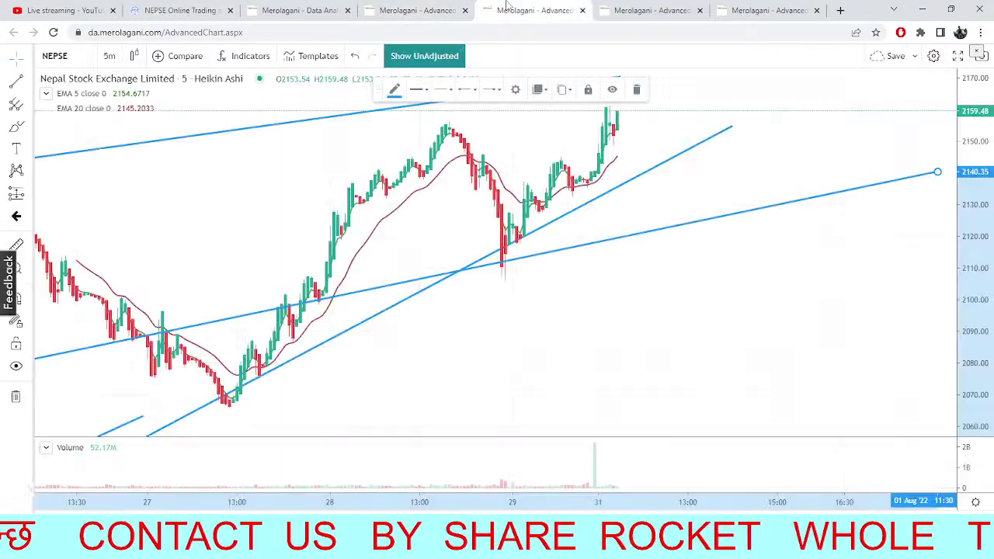
pyautogui.click(293, 8)
pyautogui.click(624, 7)
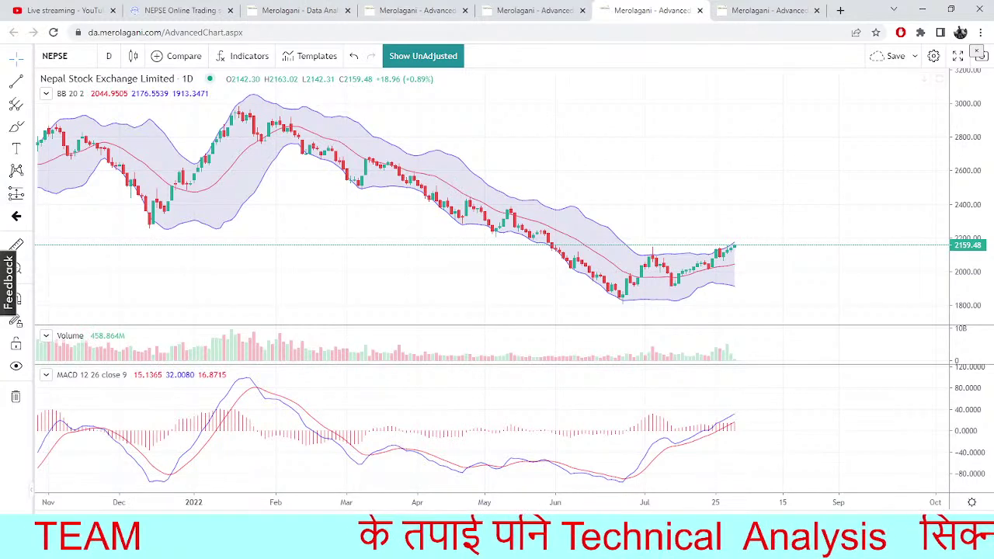
# Return to the Fibonacci pivots chart and load NIC Asia Bank Ltd. (NICA)
pyautogui.click(749, 10)
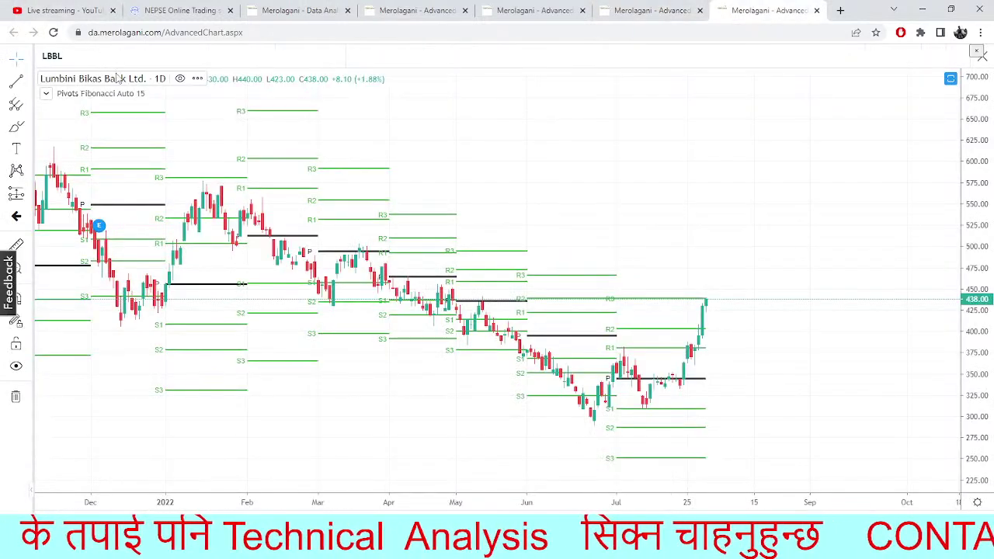
pyautogui.press('BackSpace')
pyautogui.press('BackSpace')
pyautogui.write('NICA')
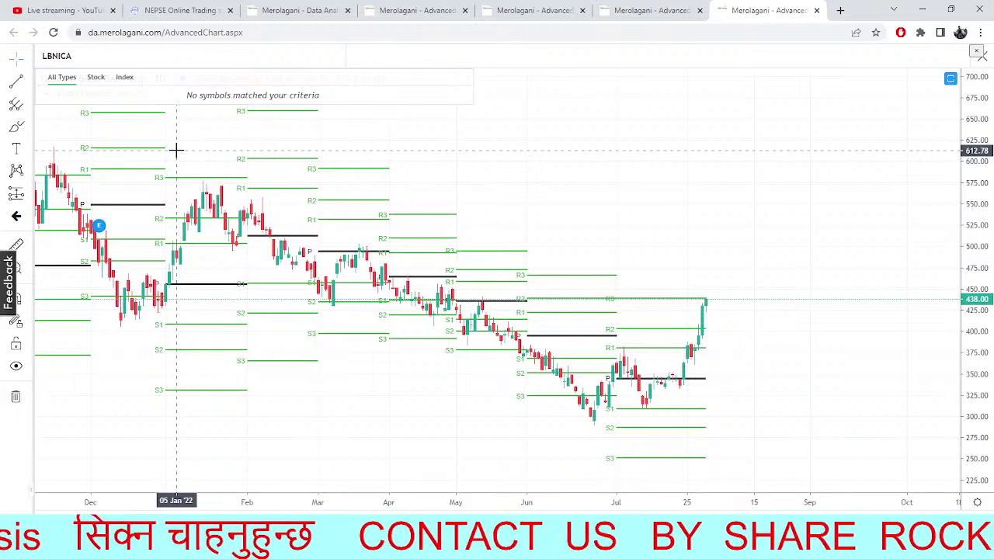
pyautogui.press('BackSpace')
pyautogui.press('BackSpace')
pyautogui.press('BackSpace')
pyautogui.press('BackSpace')
pyautogui.press('BackSpace')
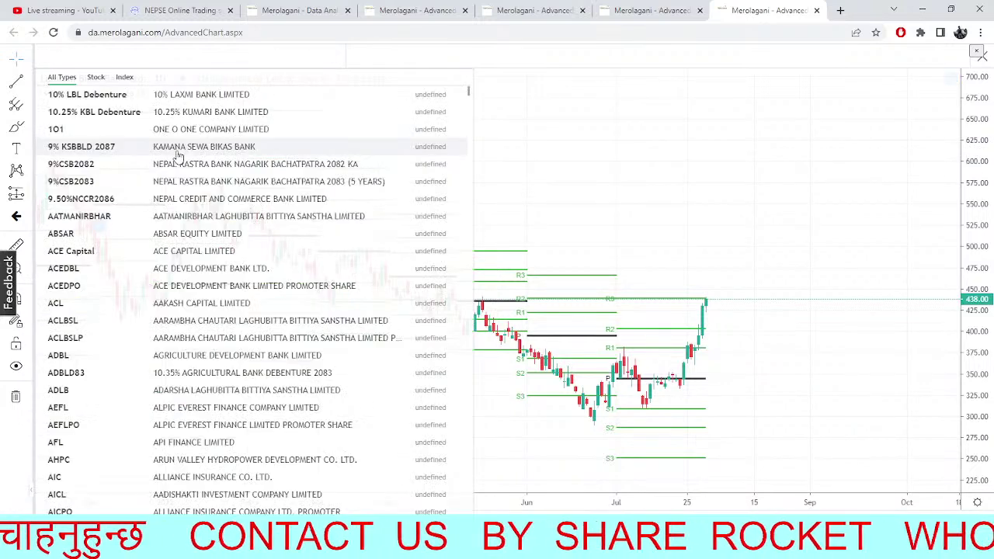
pyautogui.write('NICA')
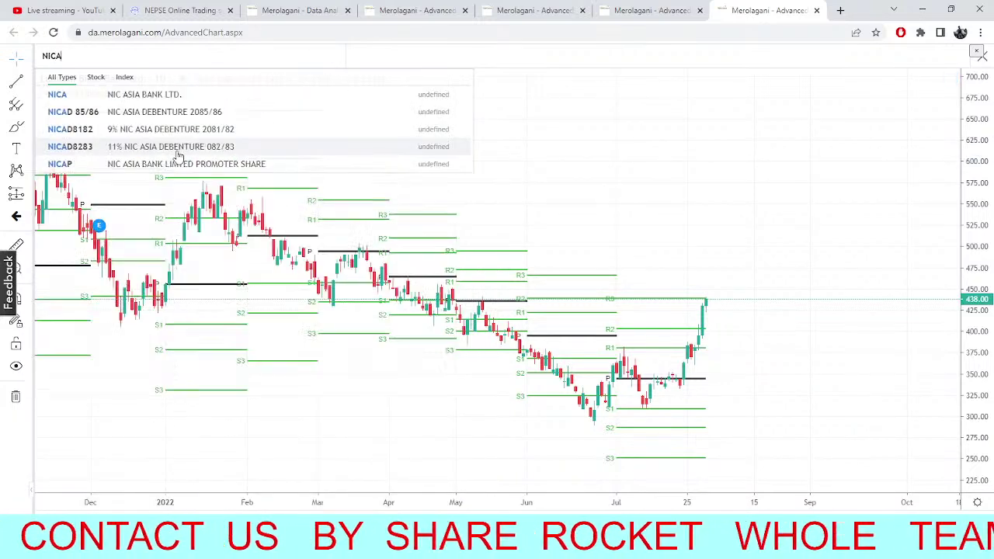
pyautogui.click(238, 101)
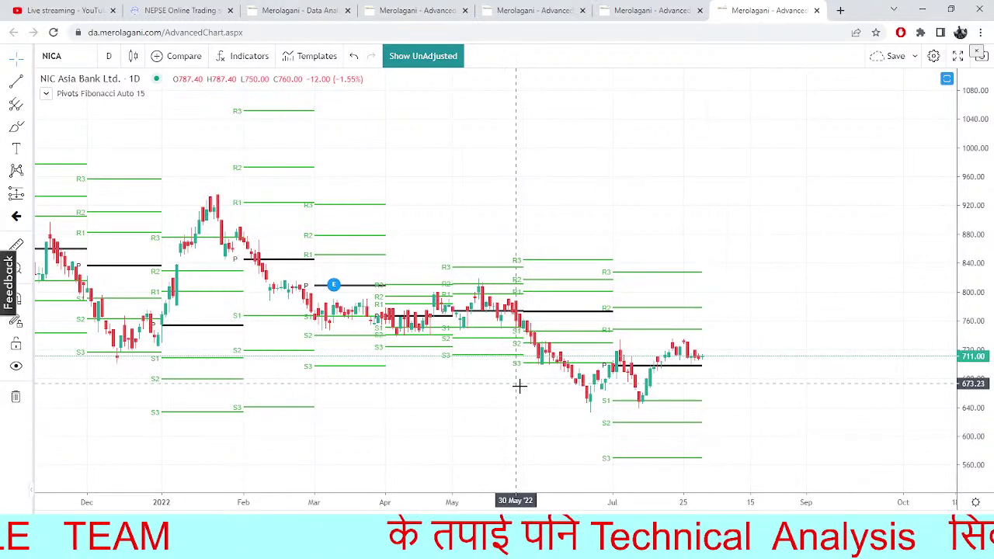
# Switch to the NEPSE Trade Management System and show the market depth for NIC Asia Bank Ltd. (NICA)
pyautogui.click(172, 5)
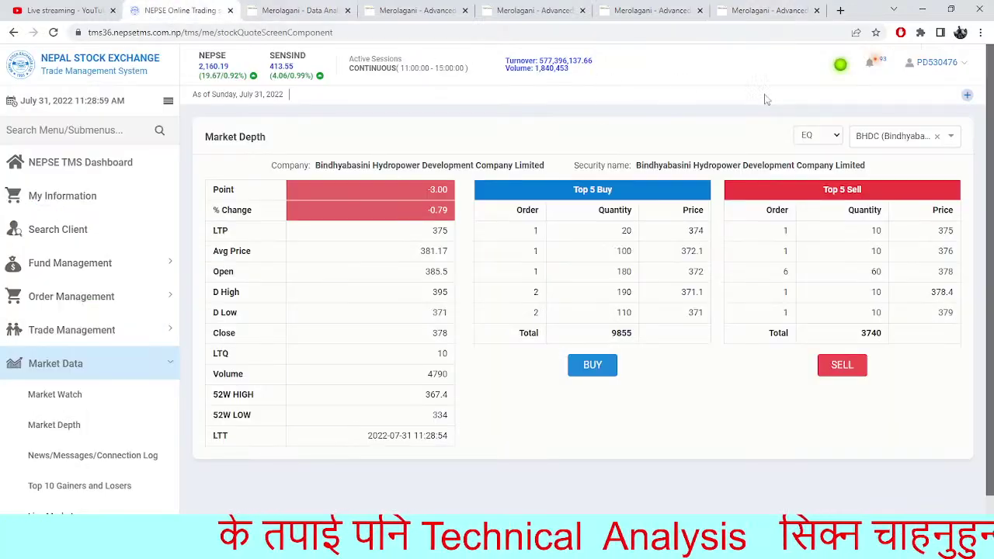
pyautogui.click(938, 146)
pyautogui.write('NICA')
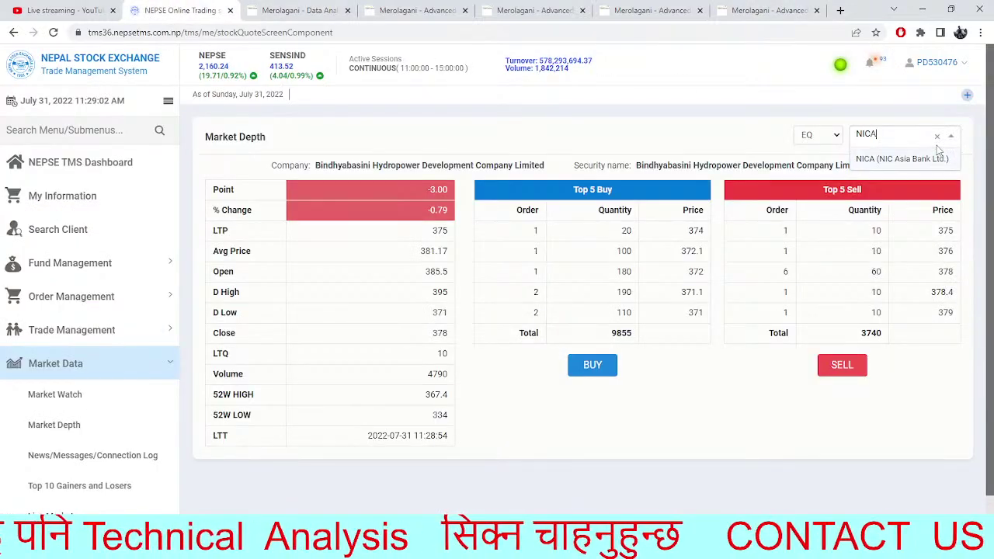
pyautogui.click(905, 159)
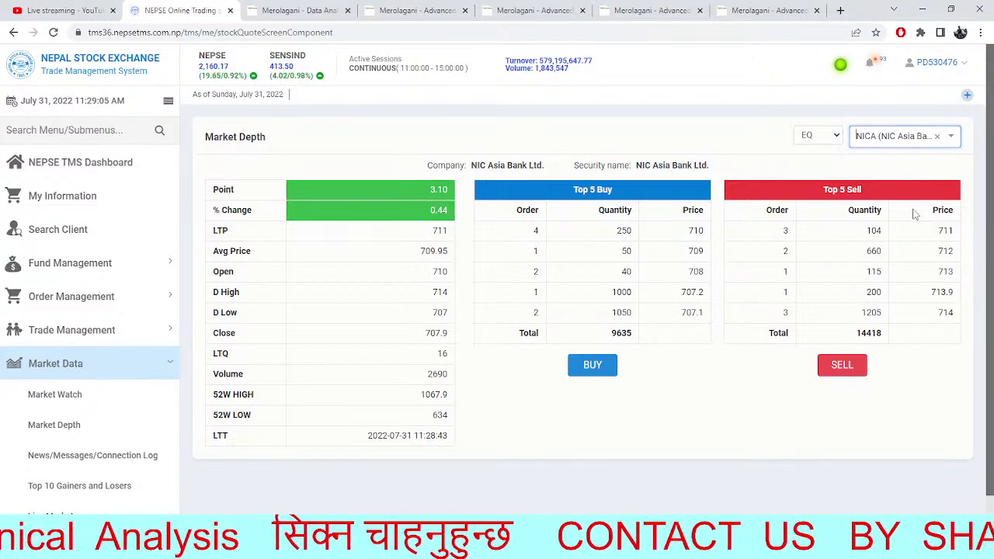
pyautogui.click(936, 386)
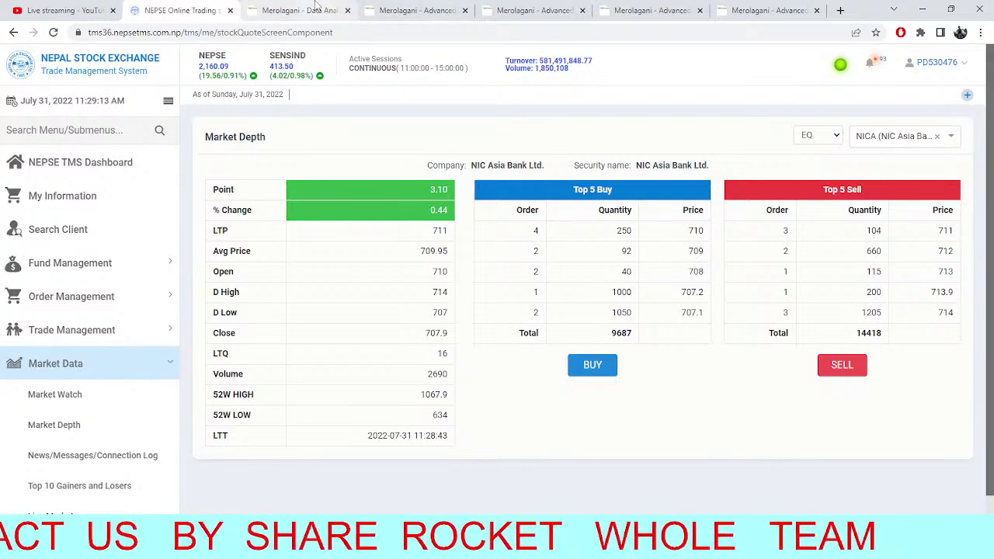
# Check NMB Bank's profit and loss figures on Merolagani and the five-minute NEPSE index chart
pyautogui.click(284, 6)
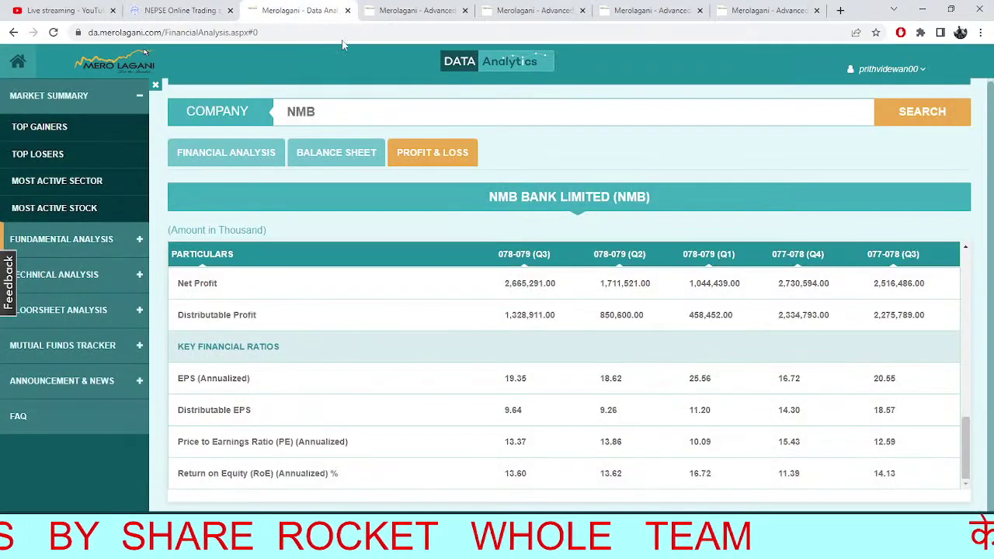
pyautogui.click(425, 6)
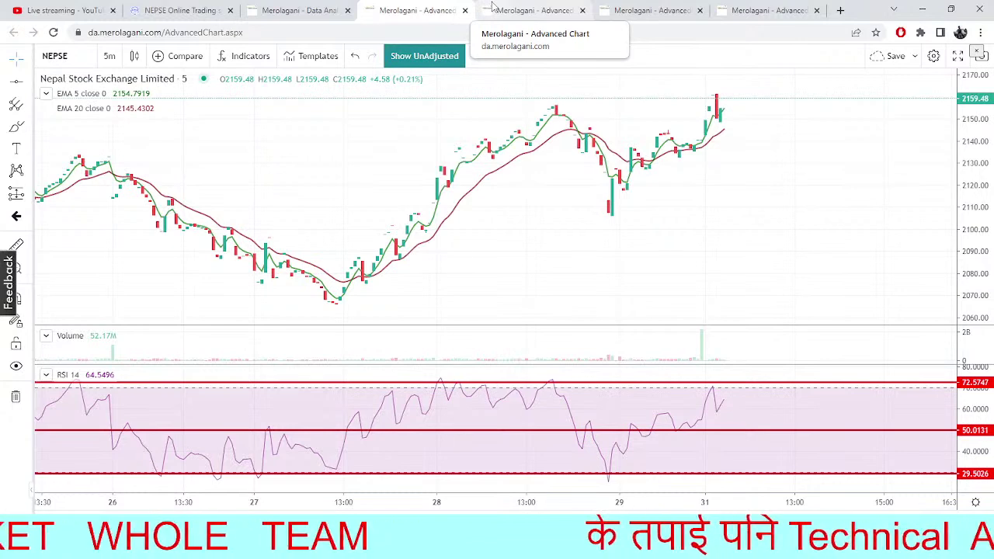
pyautogui.click(648, 9)
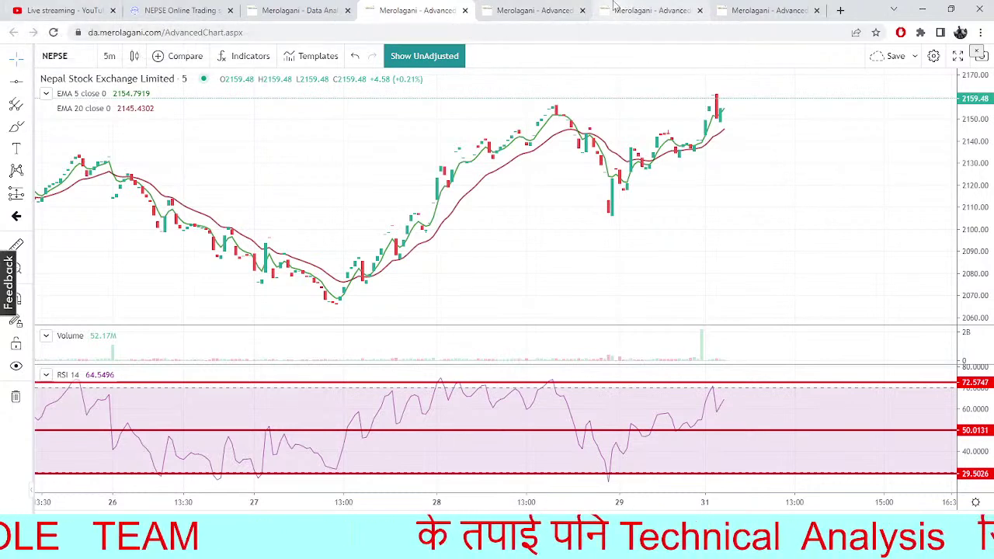
# Change the Fibonacci pivots chart from NIC Asia Bank to Rastra Utthan Laghubitta Sanstha Limited (RULB)
pyautogui.click(767, 10)
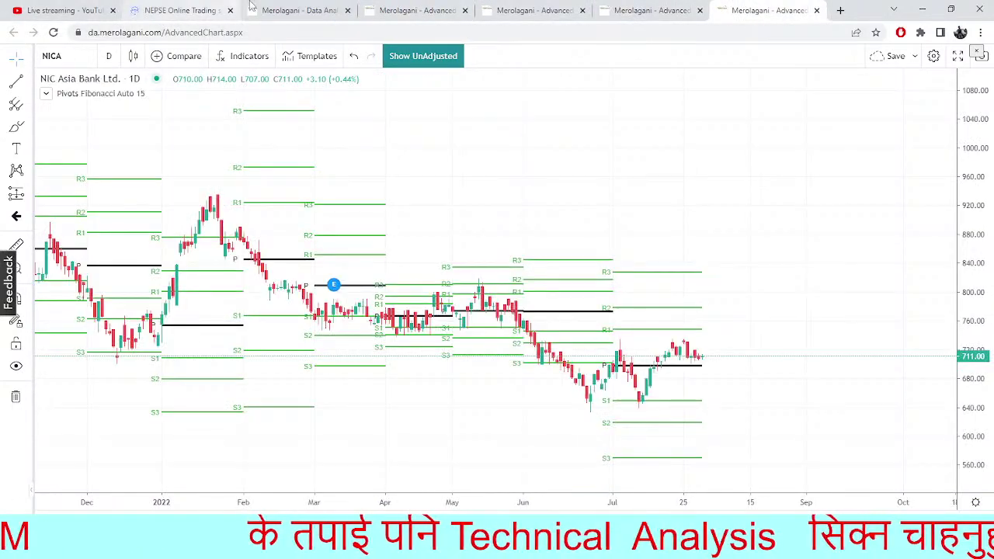
pyautogui.click(66, 56)
pyautogui.press('BackSpace')
pyautogui.press('BackSpace')
pyautogui.press('BackSpace')
pyautogui.press('BackSpace')
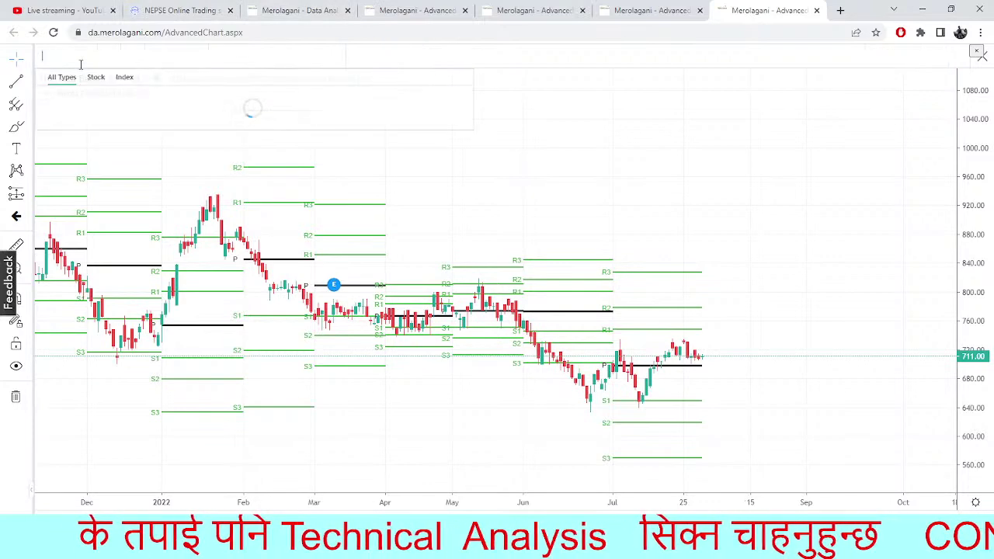
pyautogui.write('RU;L')
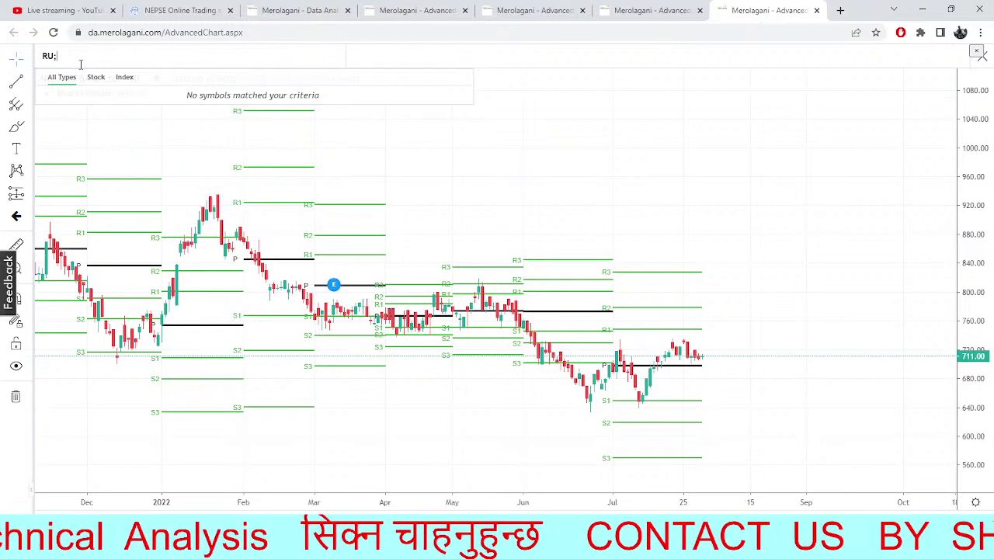
pyautogui.press('BackSpace')
pyautogui.write('LN')
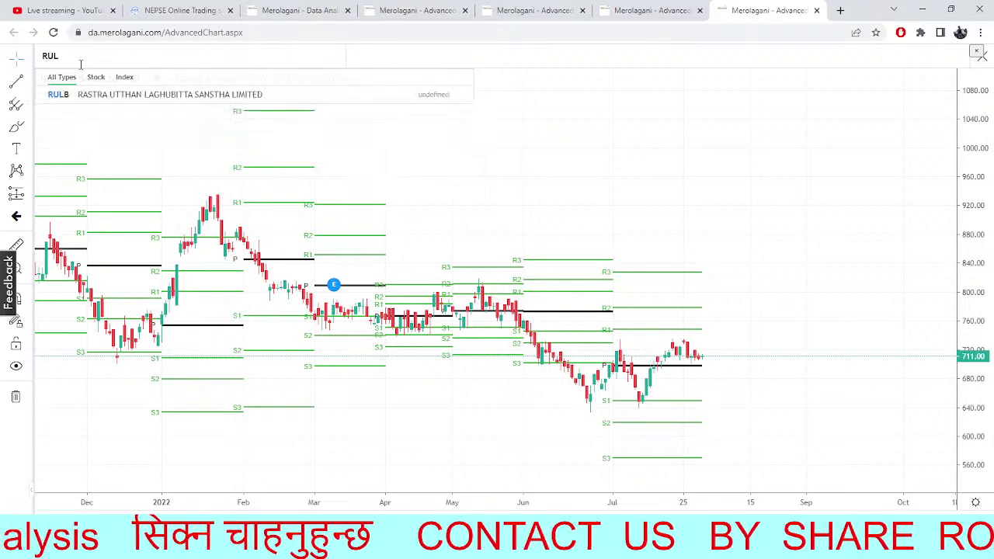
pyautogui.press('BackSpace')
pyautogui.write('B')
pyautogui.click(81, 96)
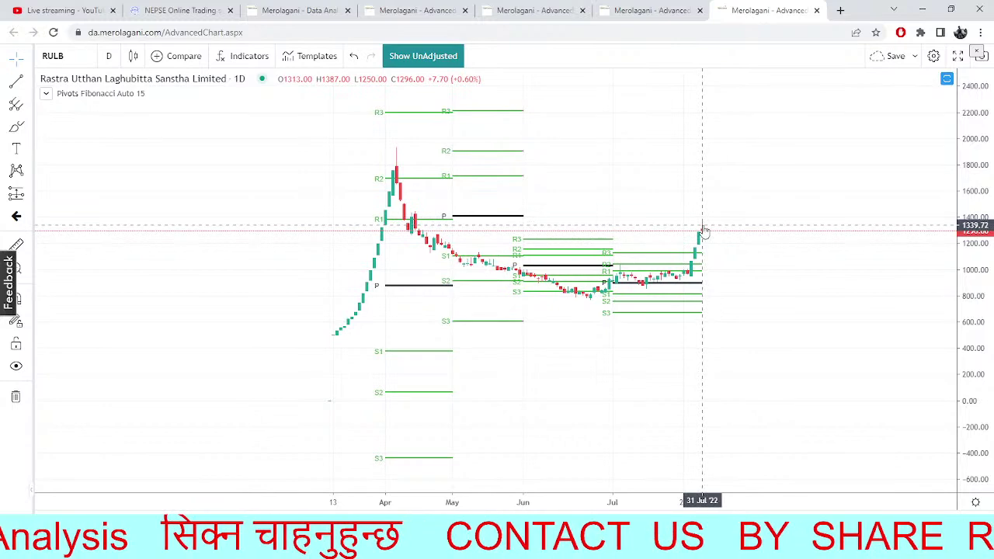
# Check the NIC Asia Bank market depth again and the five-minute NEPSE index chart
pyautogui.click(160, 7)
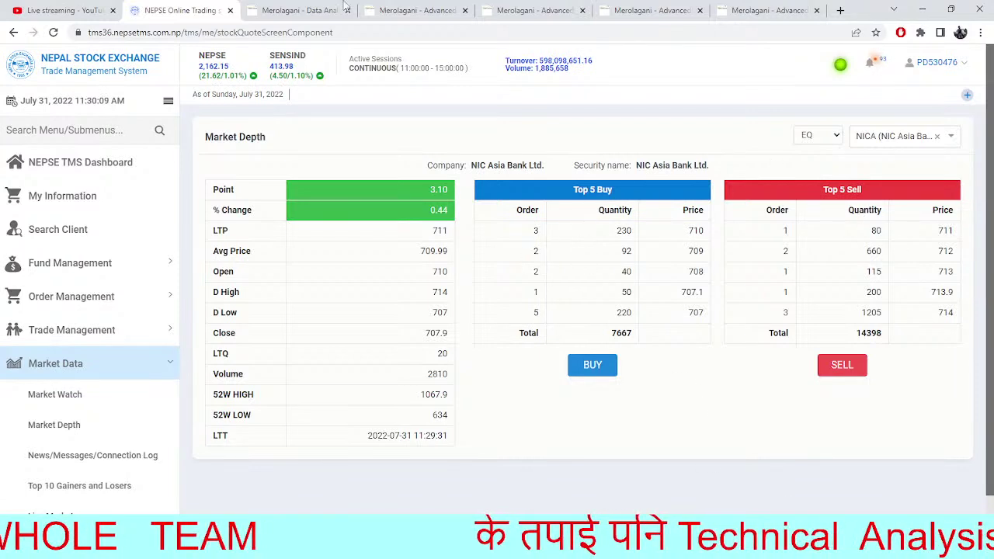
pyautogui.click(423, 9)
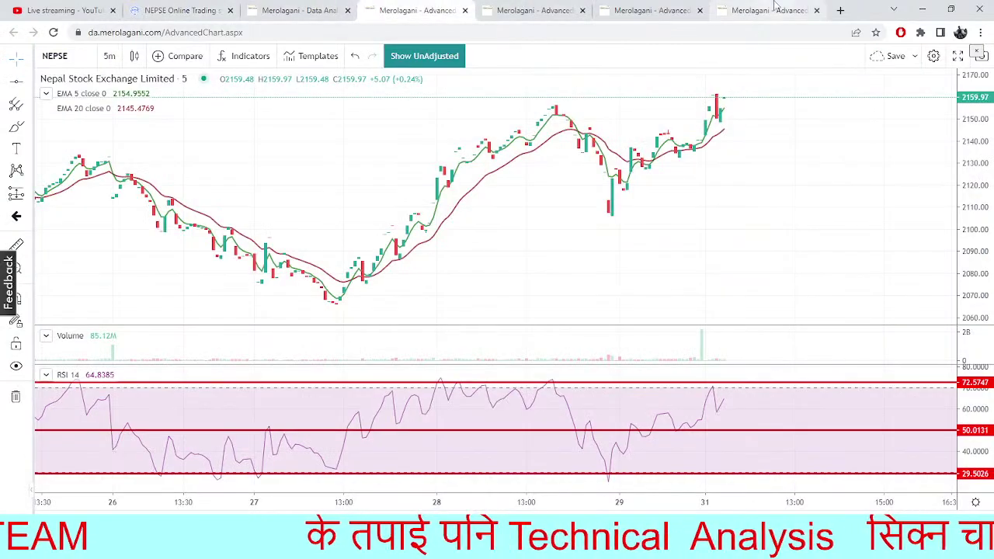
# Load Samriddhi Finance Company Limited (SFCL) in the Fibonacci pivots chart
pyautogui.click(774, 9)
pyautogui.click(77, 56)
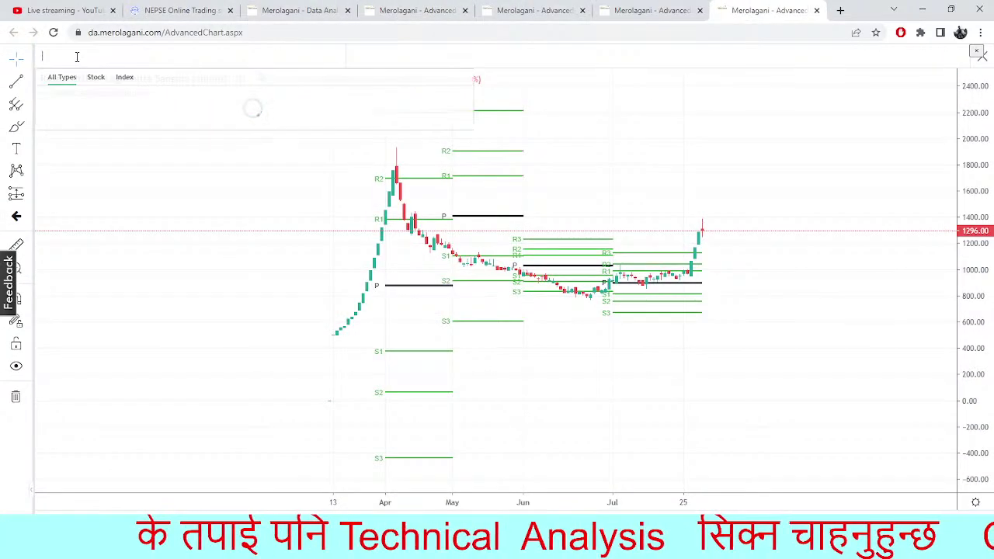
pyautogui.write('SFCL')
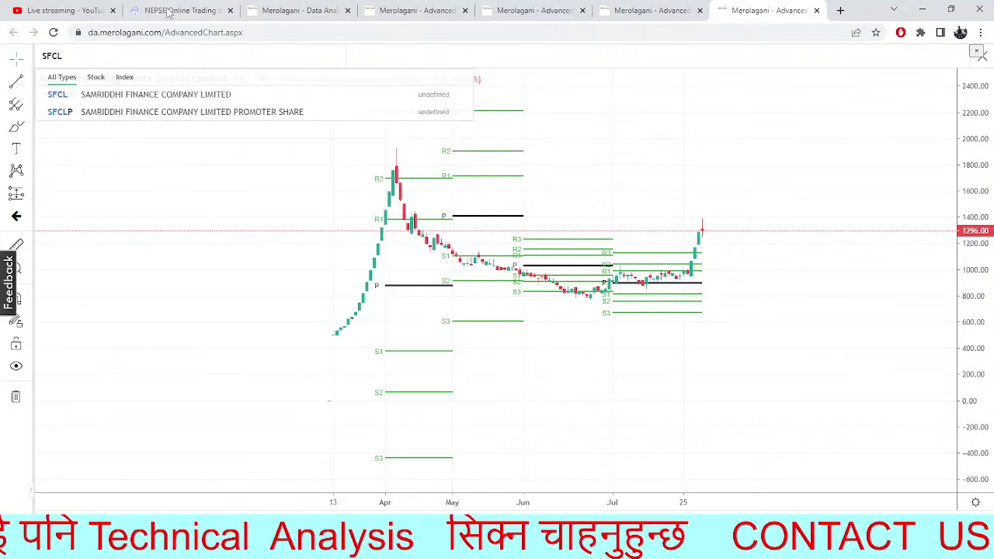
pyautogui.click(211, 94)
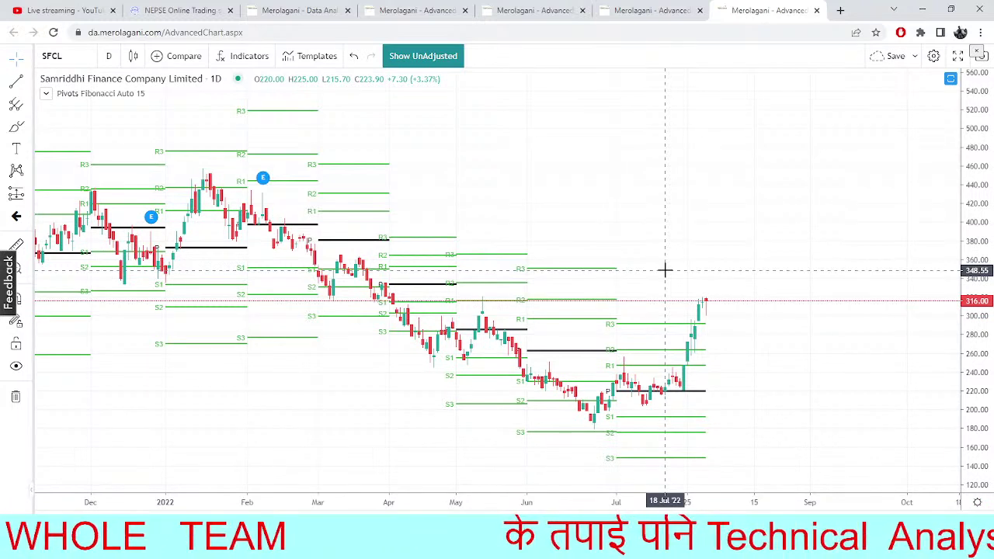
# Check NMB Bank's profit and loss figures, the NIC Asia Bank market depth and the five-minute NEPSE chart with EMA and RSI
pyautogui.click(303, 10)
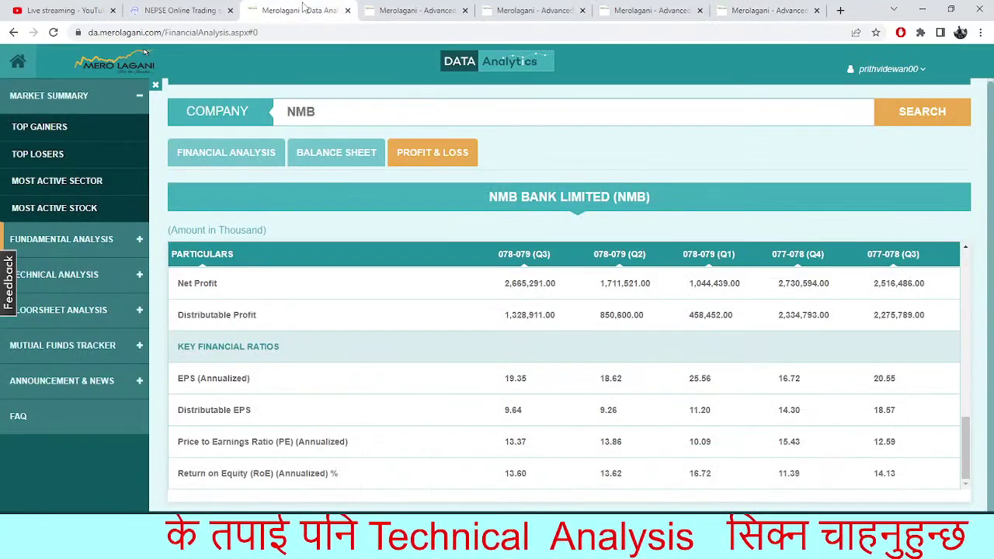
pyautogui.click(184, 10)
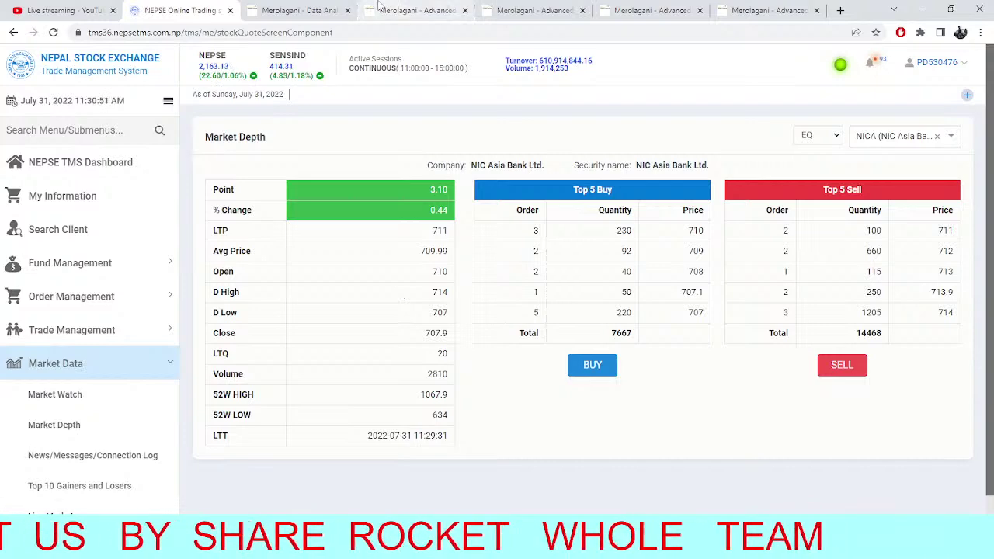
pyautogui.click(320, 10)
pyautogui.click(417, 10)
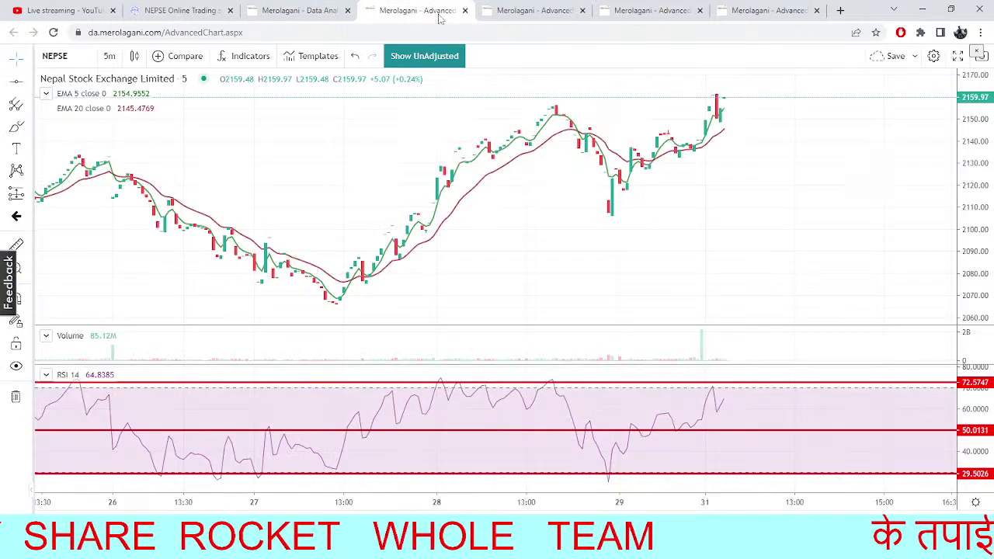
pyautogui.moveTo(722, 215); pyautogui.dragTo(688, 271)
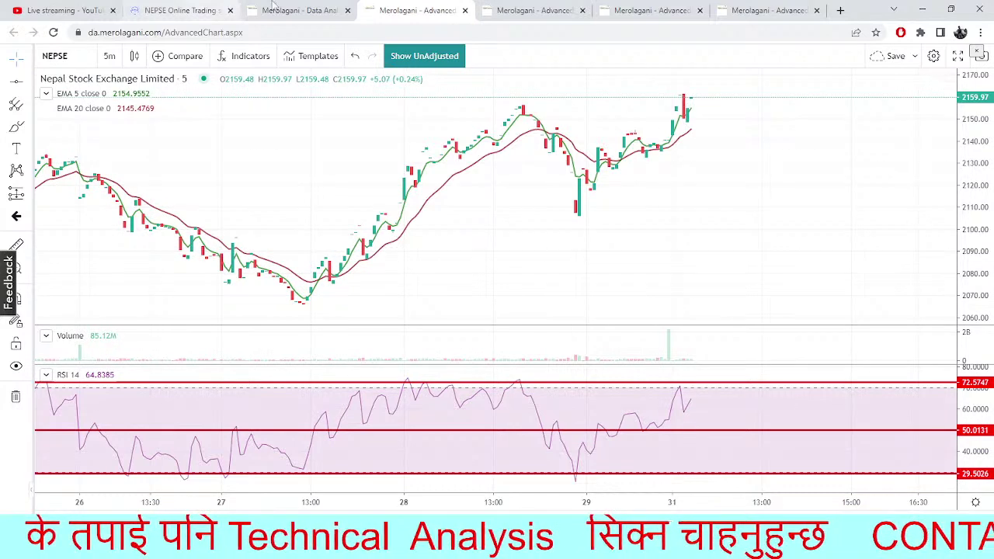
pyautogui.click(332, 6)
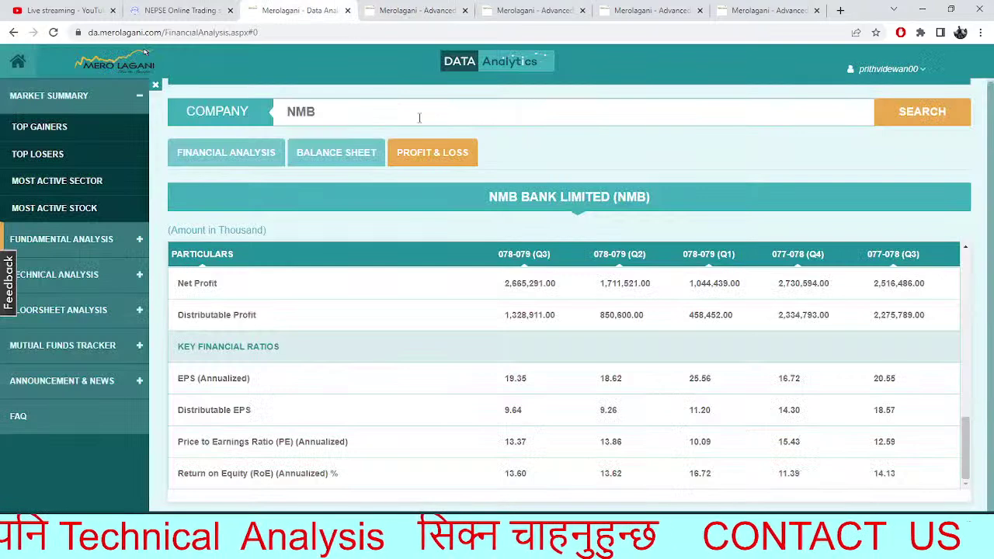
pyautogui.click(425, 7)
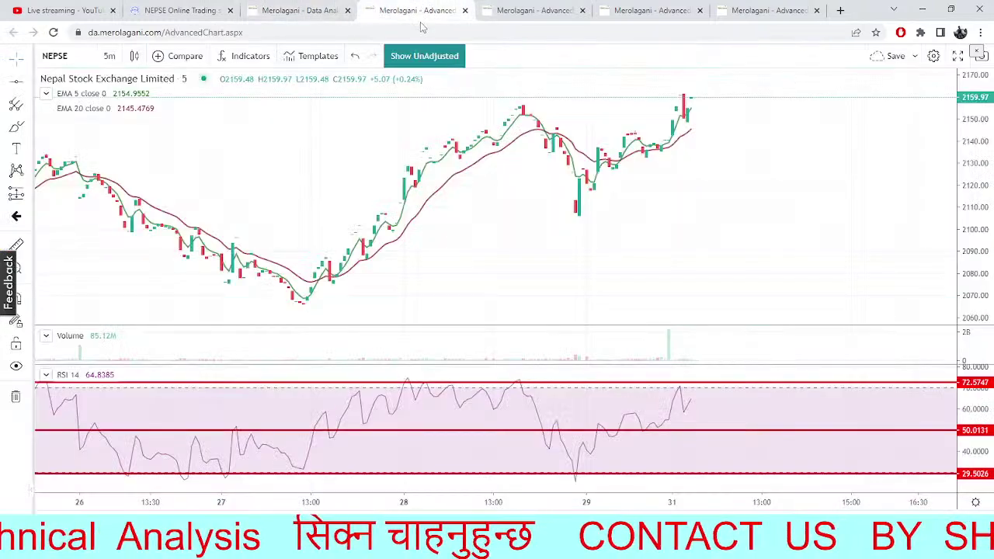
# Examine the NEPSE index on the five-minute Heikin Ashi chart and the daily Bollinger Bands and MACD chart
pyautogui.click(494, 7)
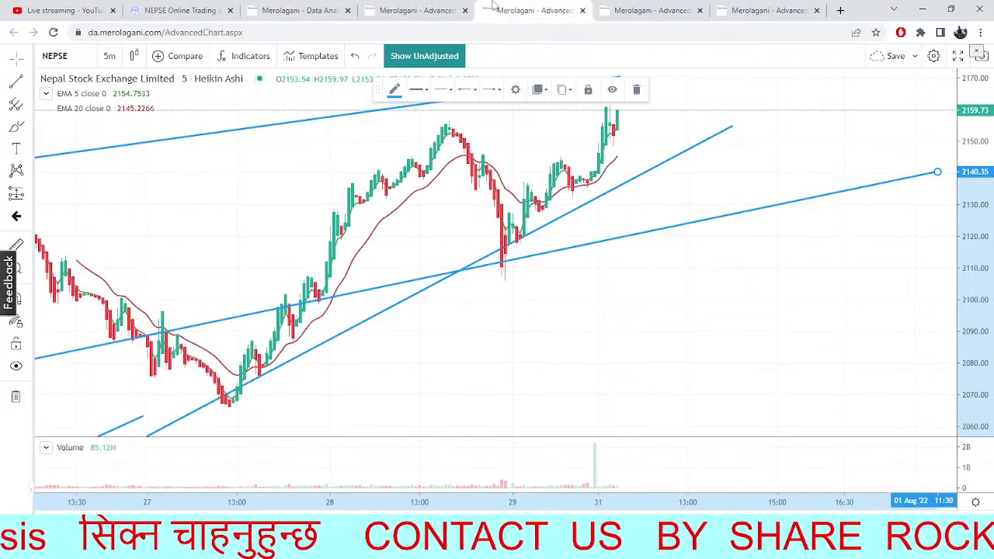
pyautogui.click(636, 8)
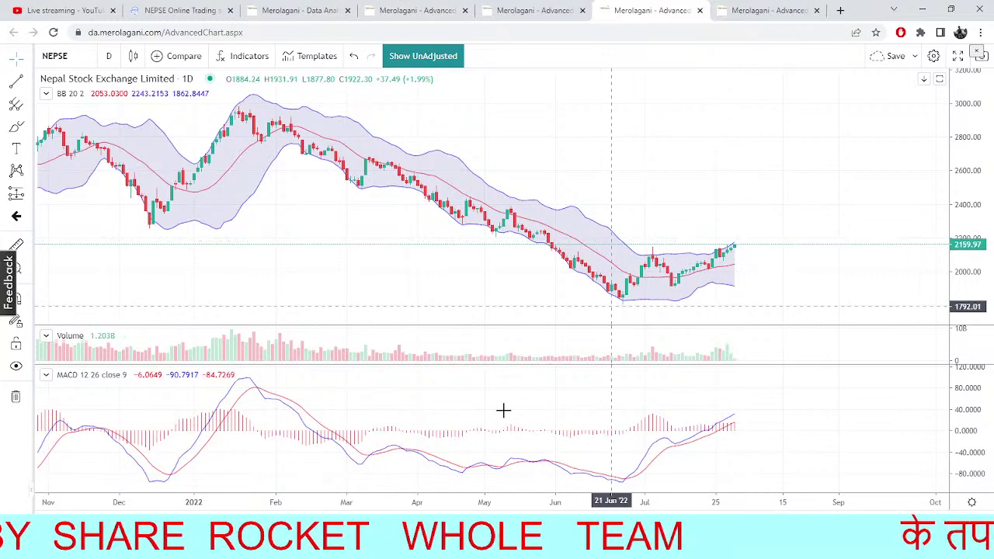
pyautogui.hscroll(-3, 559, 291)
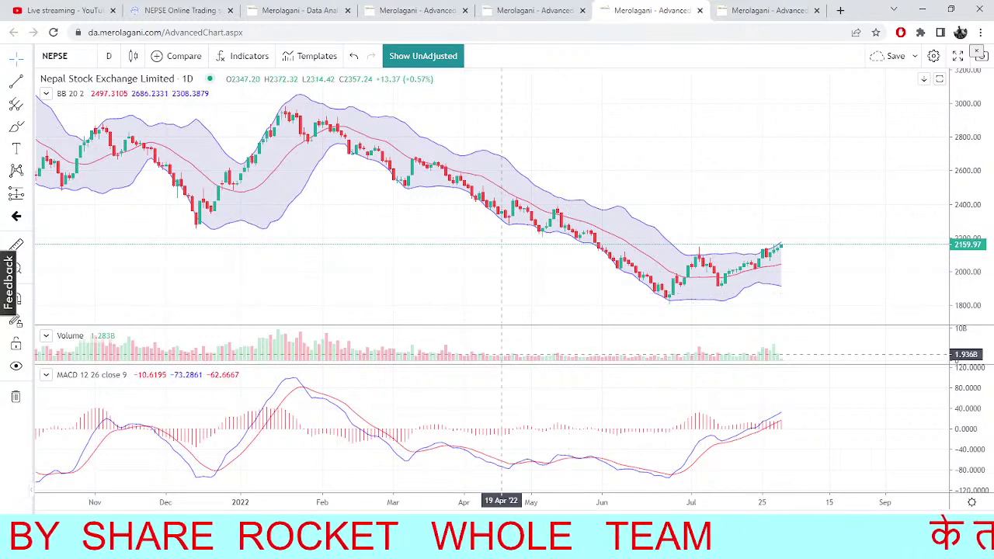
pyautogui.moveTo(348, 295); pyautogui.dragTo(288, 295)
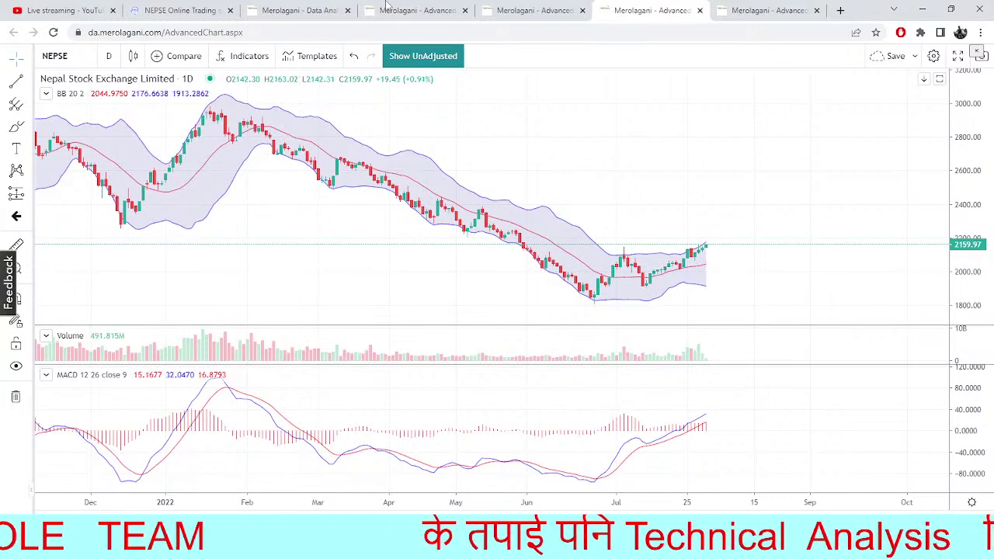
# Realign the lower and upper trend lines on the five-minute Heikin Ashi NEPSE chart, ending the upper line at about 2165
pyautogui.click(532, 10)
pyautogui.moveTo(660, 246); pyautogui.dragTo(765, 301)
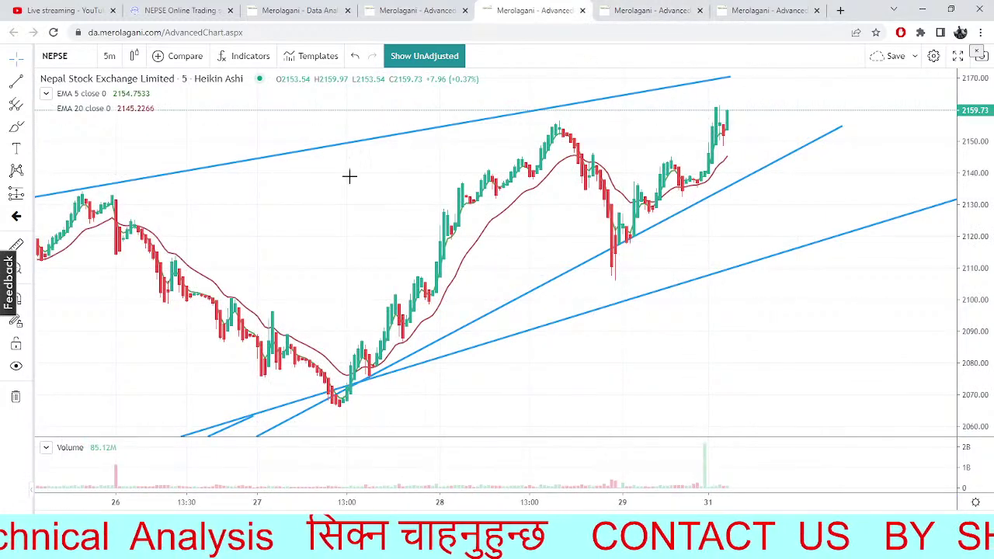
pyautogui.moveTo(272, 225); pyautogui.dragTo(231, 231)
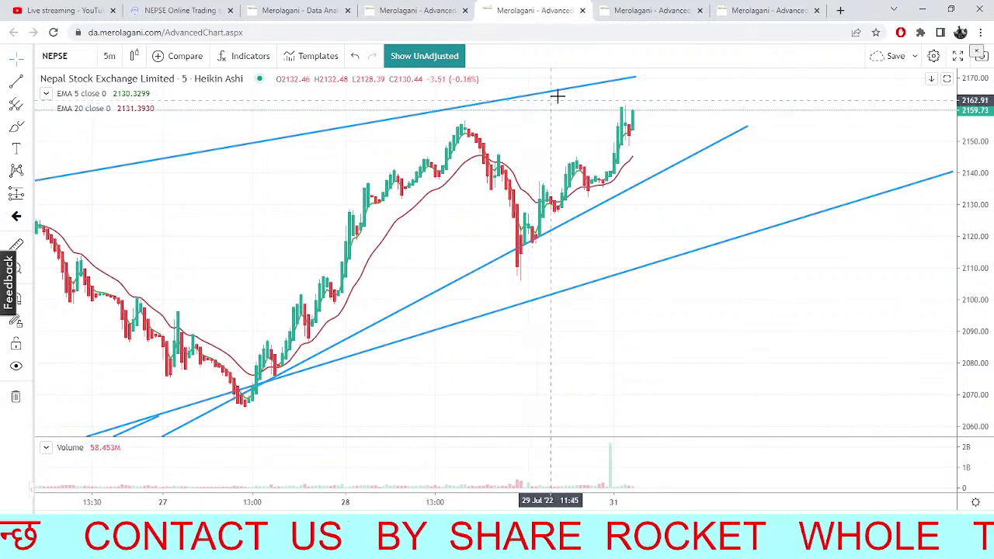
pyautogui.moveTo(635, 80)
pyautogui.mouseDown()
pyautogui.moveTo(637, 95)
pyautogui.moveTo(664, 92)
pyautogui.mouseUp()
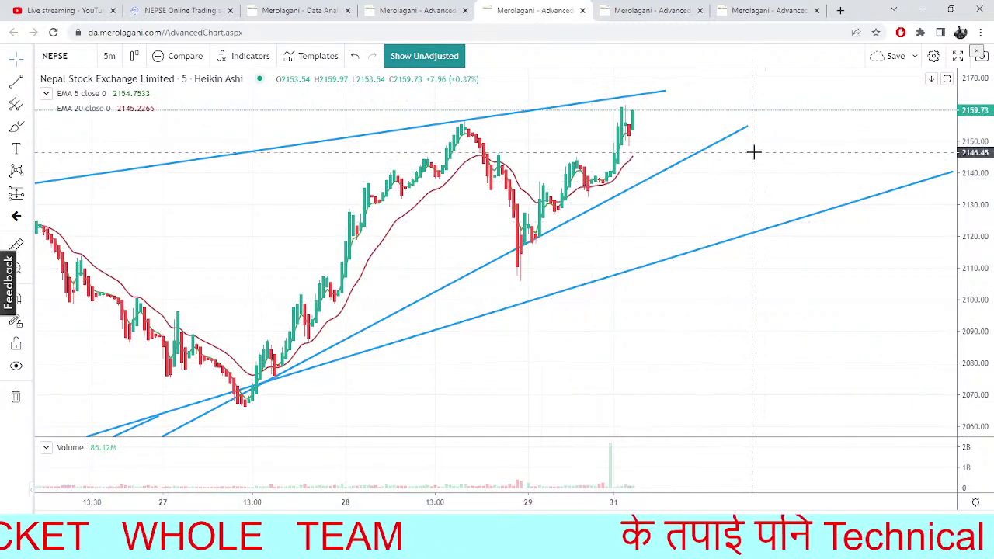
pyautogui.moveTo(789, 138); pyautogui.dragTo(817, 140)
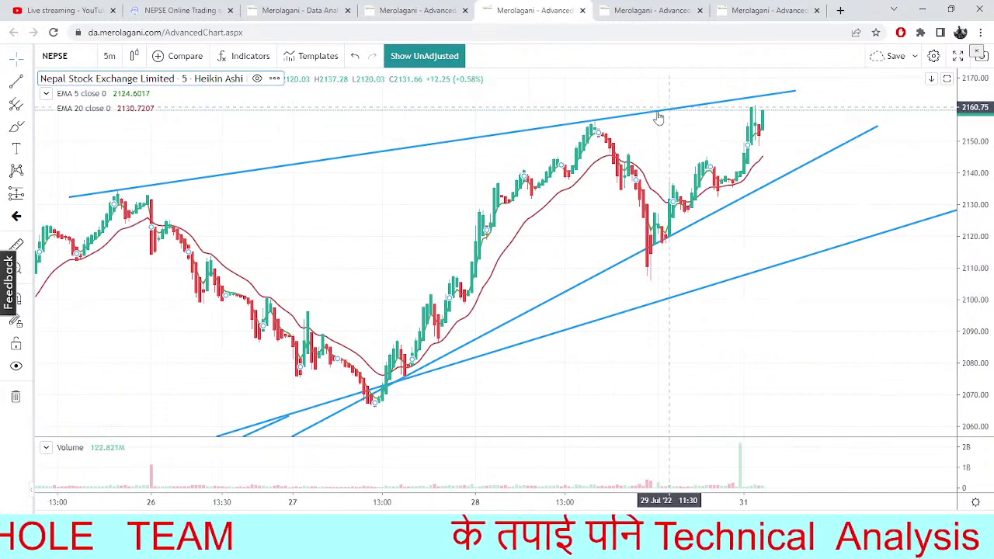
pyautogui.moveTo(392, 195); pyautogui.dragTo(199, 277)
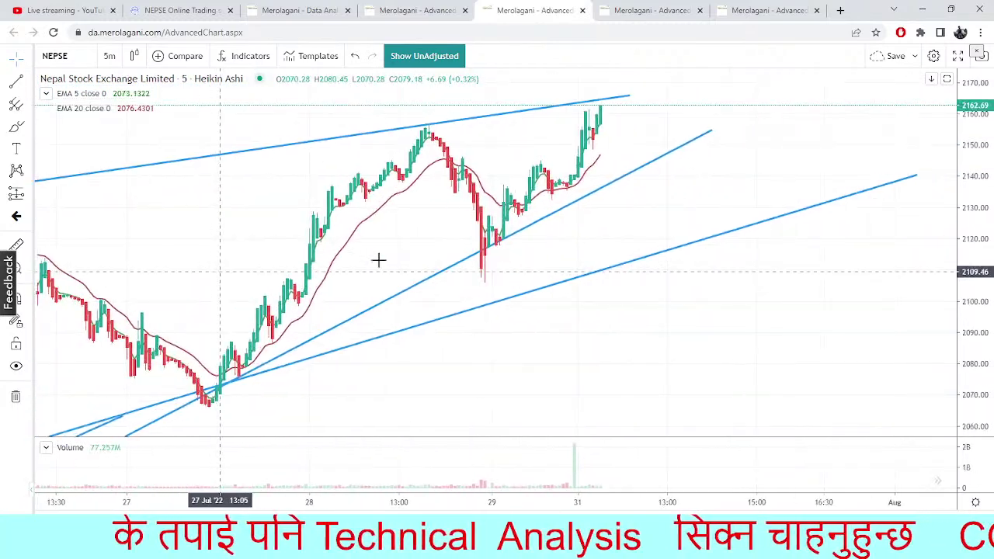
pyautogui.moveTo(446, 328); pyautogui.dragTo(432, 324)
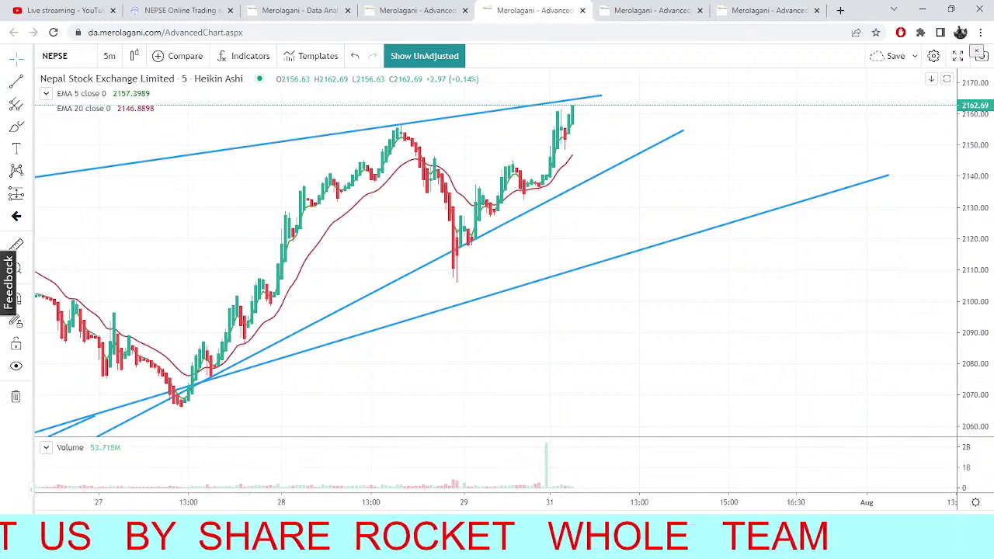
pyautogui.moveTo(155, 235); pyautogui.dragTo(207, 283)
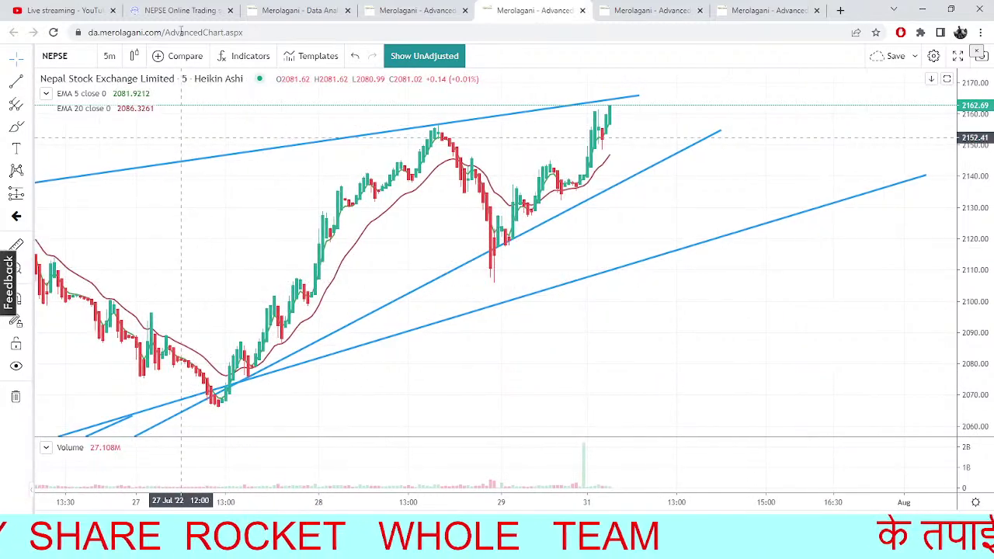
# Check the live stream page, NIC Asia Bank market depth, NMB Bank financials and the five-minute and daily NEPSE charts
pyautogui.click(68, 10)
pyautogui.click(155, 6)
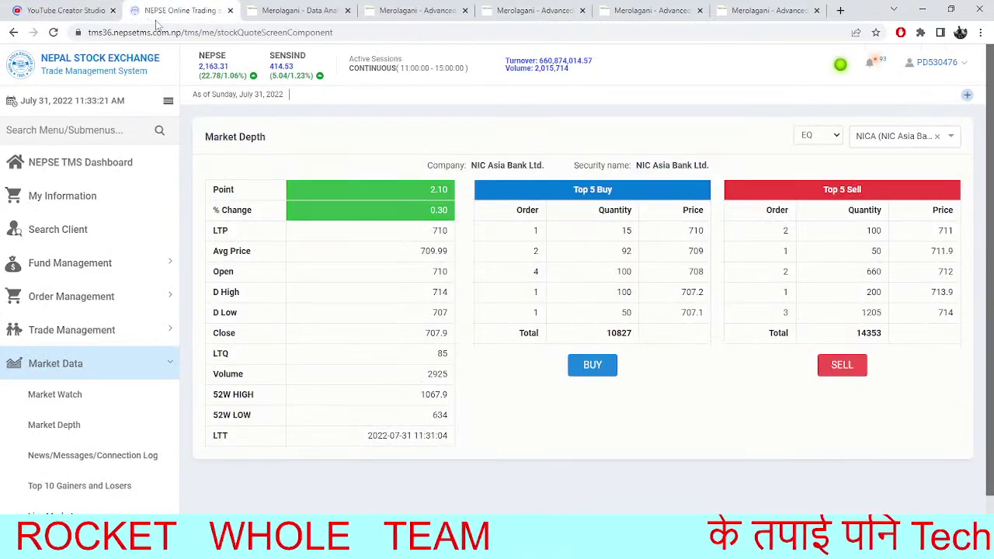
pyautogui.click(289, 10)
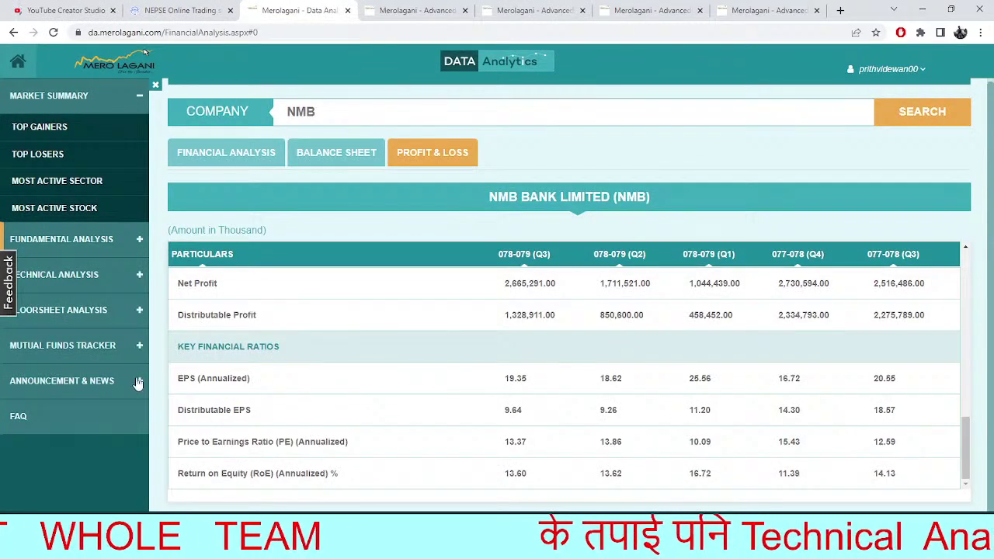
pyautogui.click(376, 6)
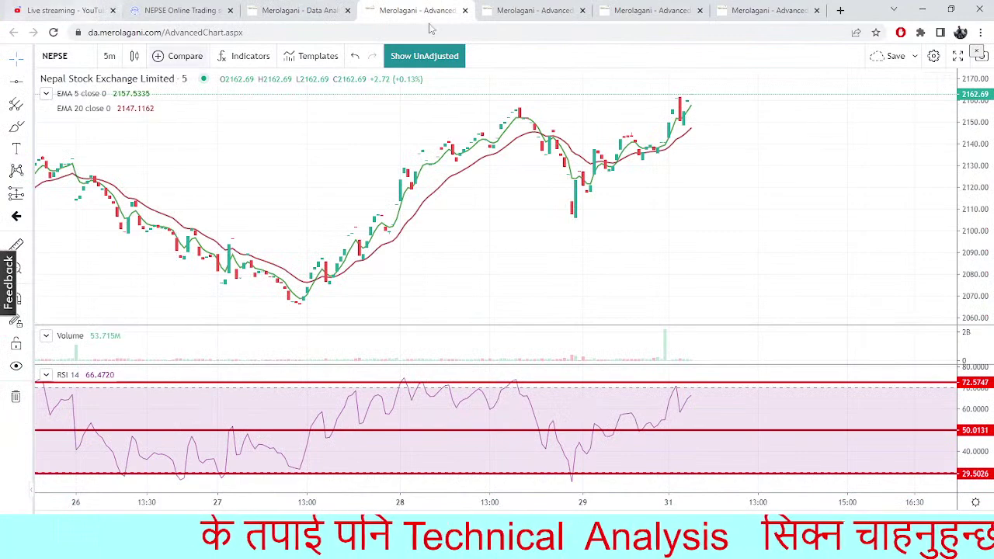
pyautogui.click(497, 9)
pyautogui.click(617, 5)
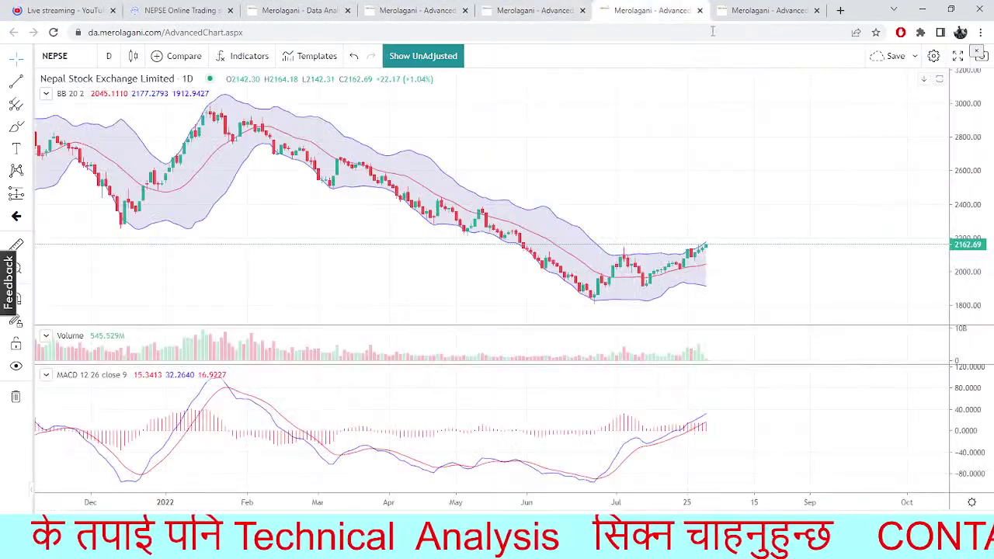
# Change the Fibonacci pivots chart from Samriddhi Finance to Shivam Cements Ltd (SHIVM)
pyautogui.click(753, 9)
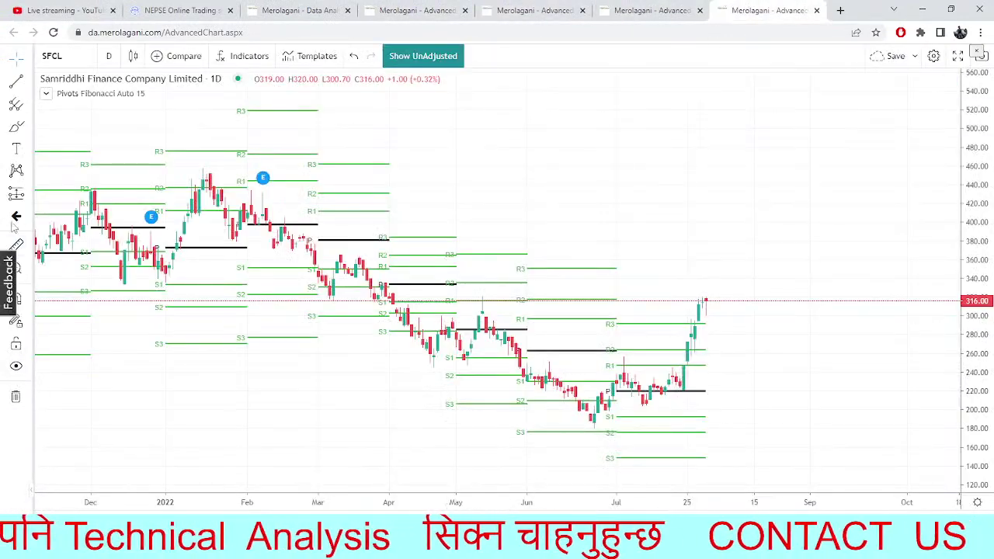
pyautogui.click(86, 59)
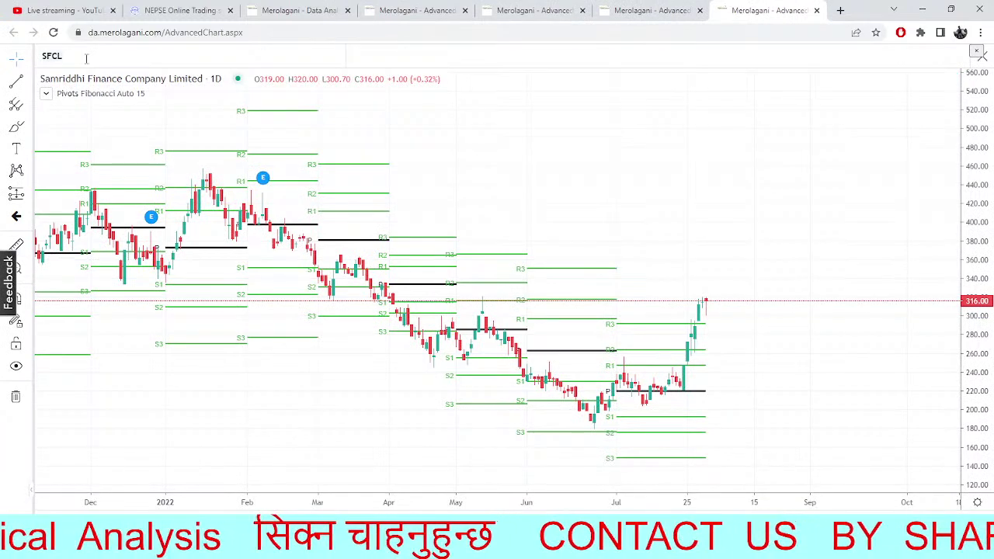
pyautogui.write('SH')
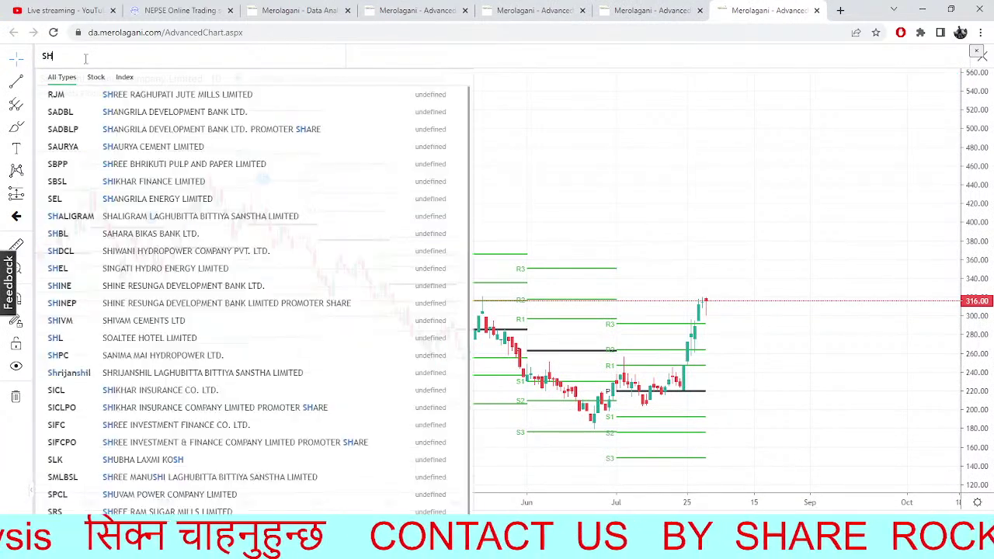
pyautogui.write('IVAM')
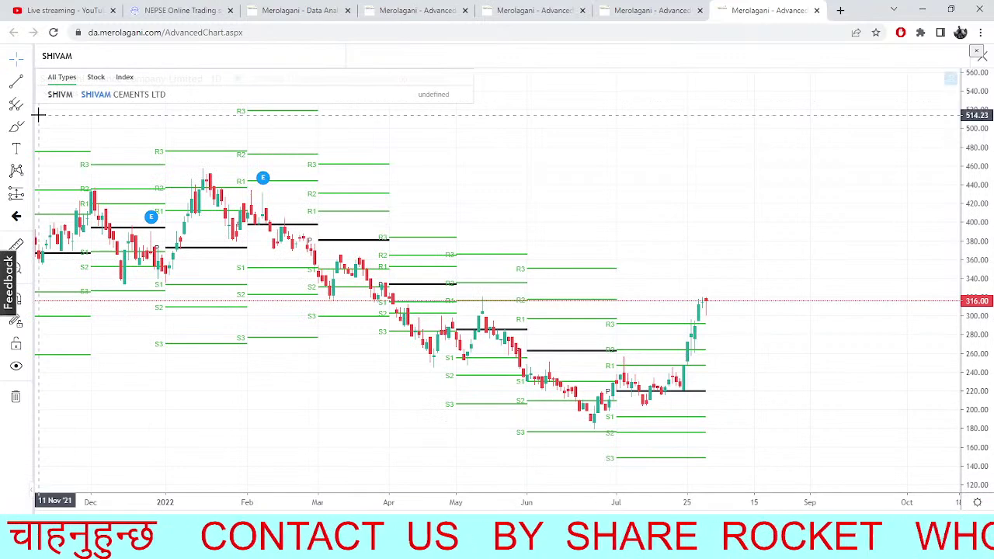
pyautogui.click(89, 104)
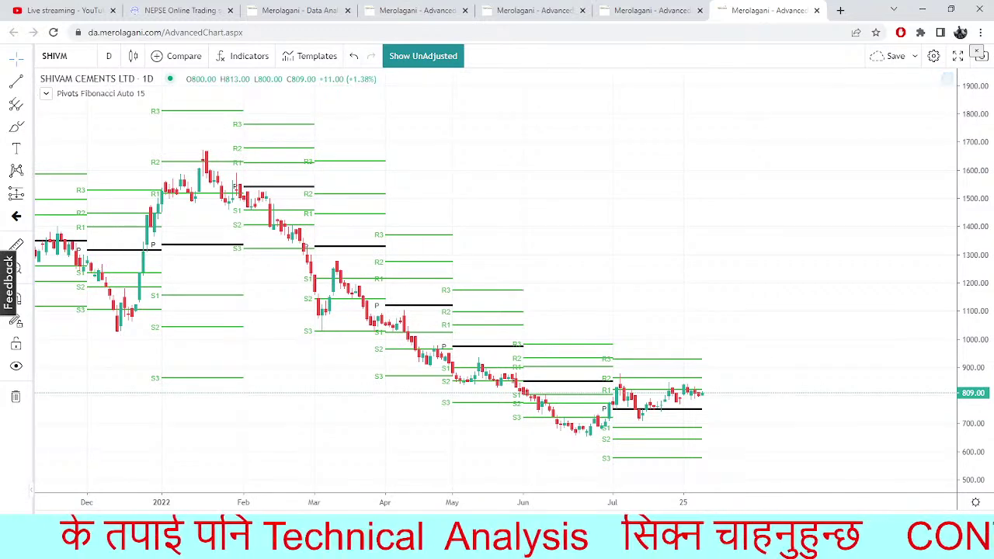
# Load Shivam Cements Ltd (SHIVM) in the daily Bollinger Bands and MACD chart in place of the NEPSE index
pyautogui.click(521, 6)
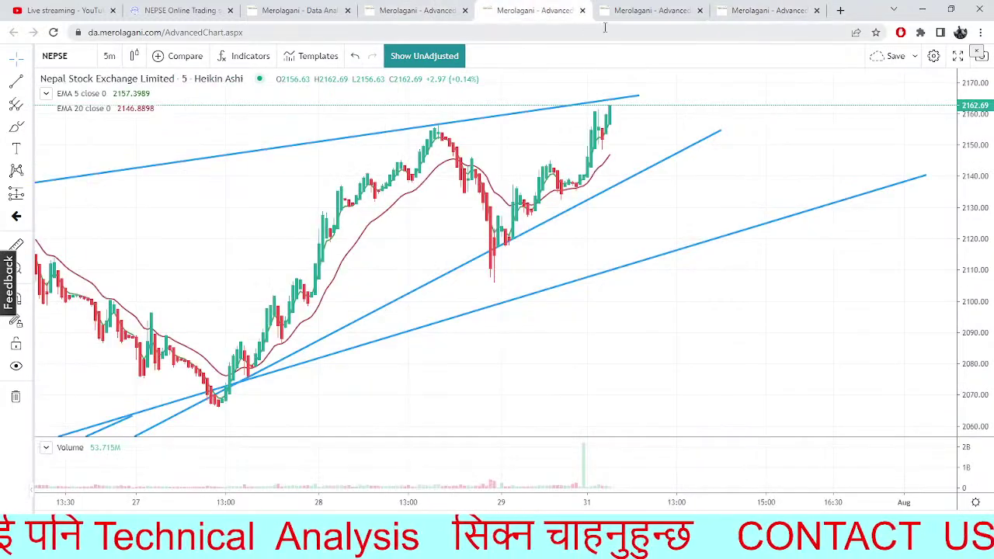
pyautogui.click(652, 10)
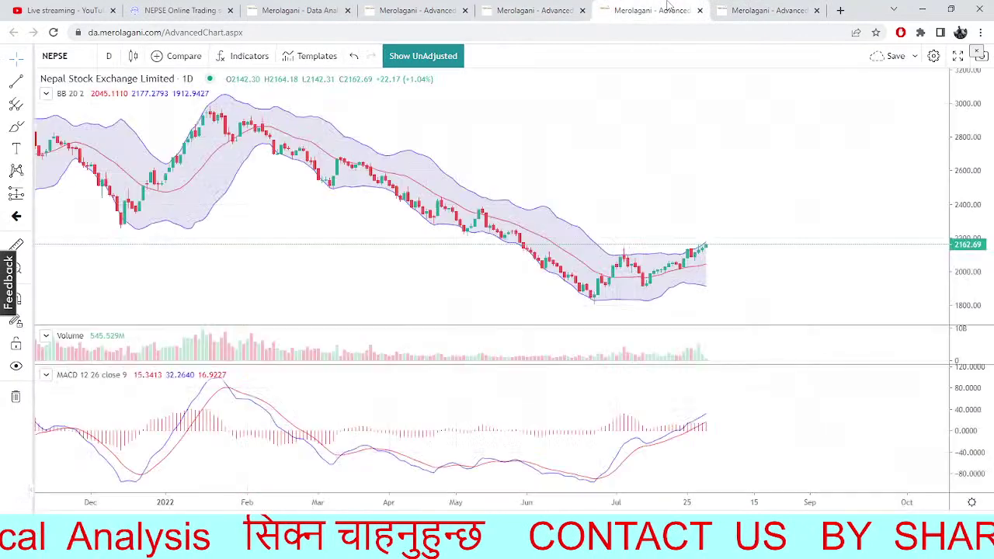
pyautogui.click(68, 56)
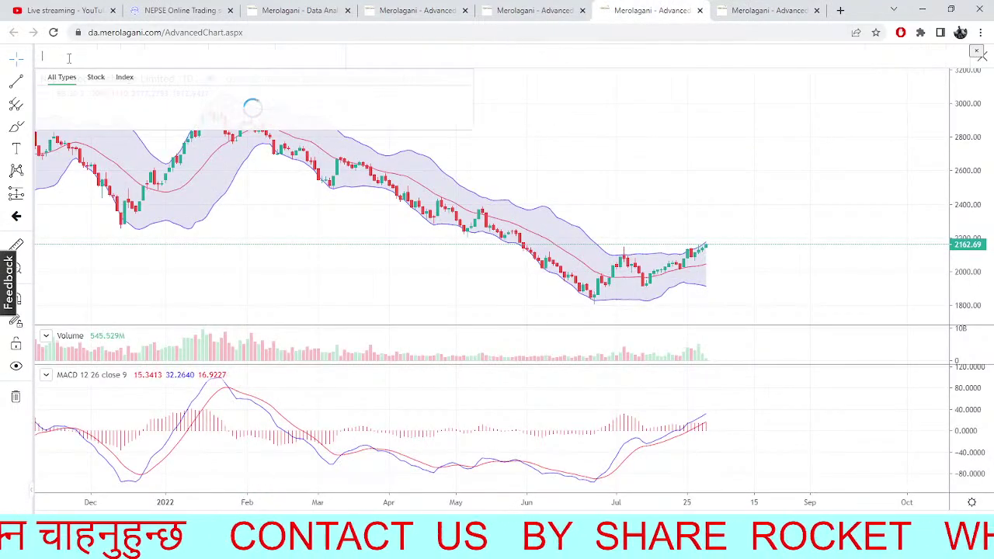
pyautogui.write('SHIVAM')
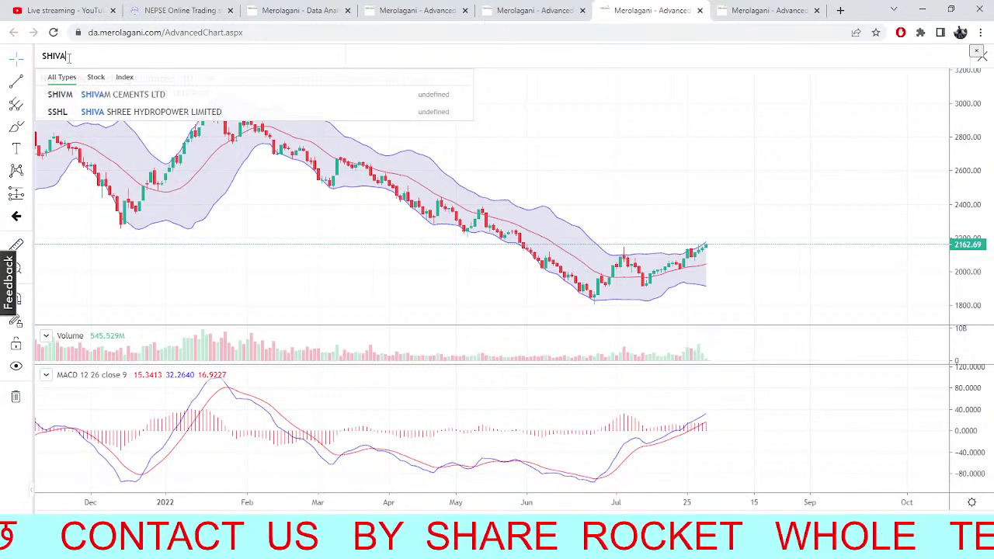
pyautogui.click(109, 95)
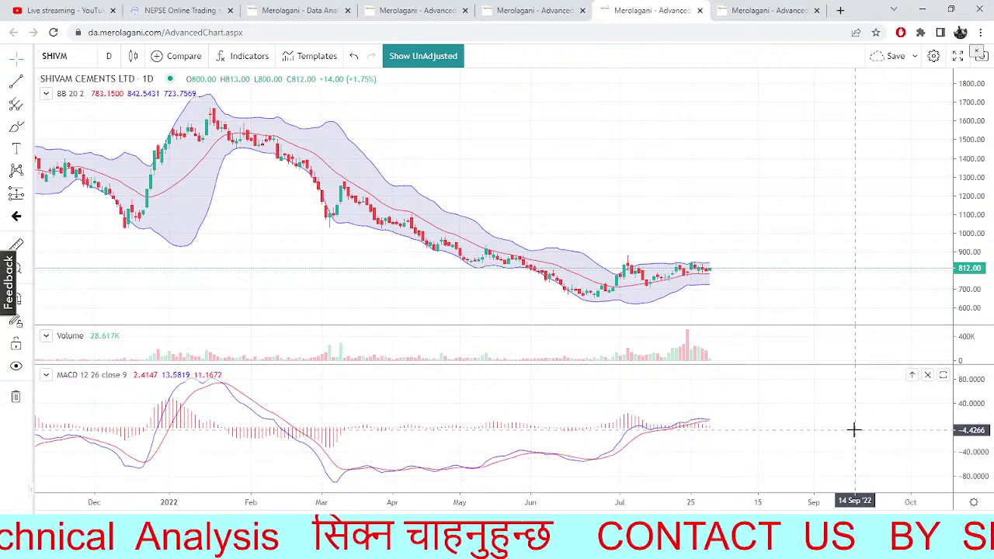
# Set the Shivam Cements Bollinger Bands and MACD chart to a 30-minute interval and examine its latest candles
pyautogui.click(109, 60)
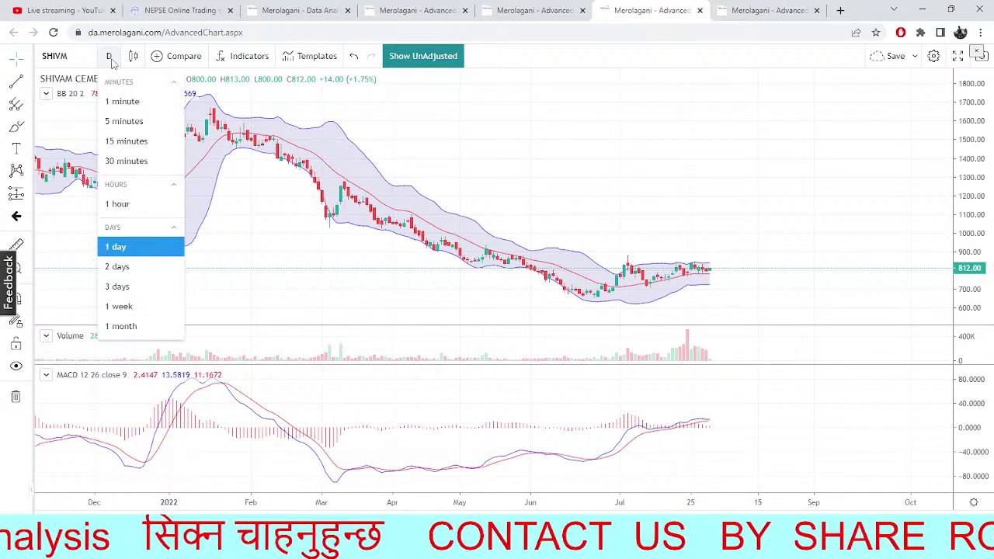
pyautogui.click(126, 161)
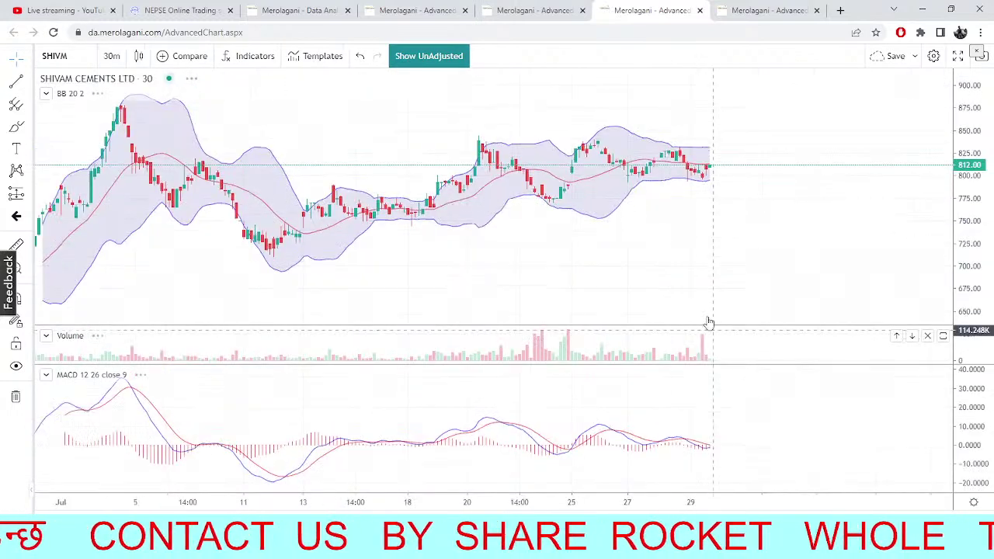
pyautogui.moveTo(609, 278); pyautogui.dragTo(555, 278)
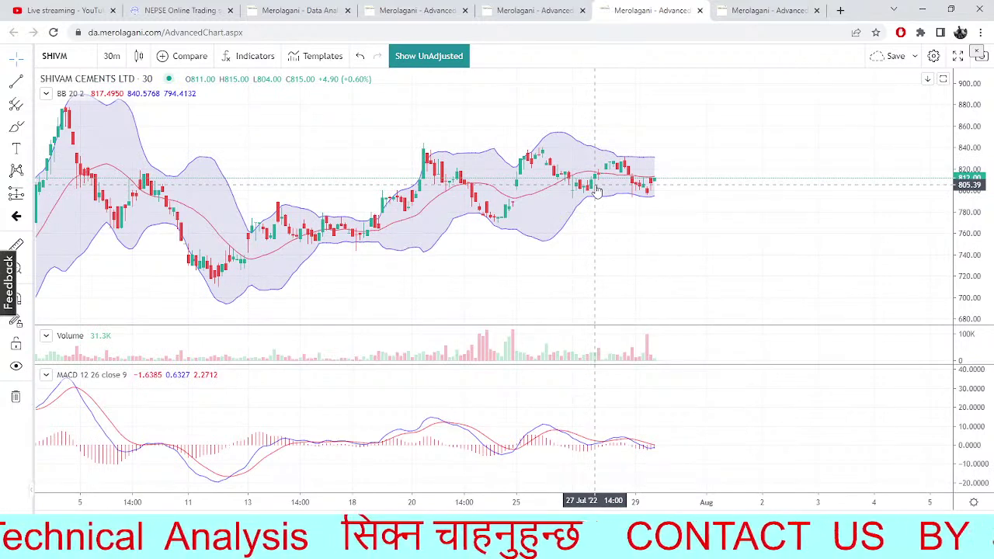
# Check the NMB Bank financials, NIC Asia Bank market depth, the TMS dashboard and the five-minute NEPSE chart
pyautogui.click(295, 9)
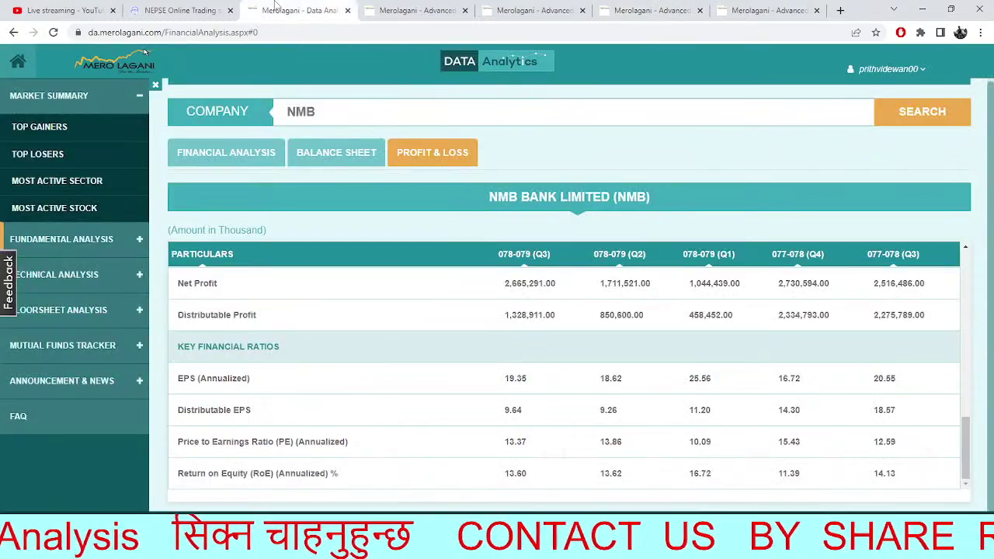
pyautogui.click(204, 8)
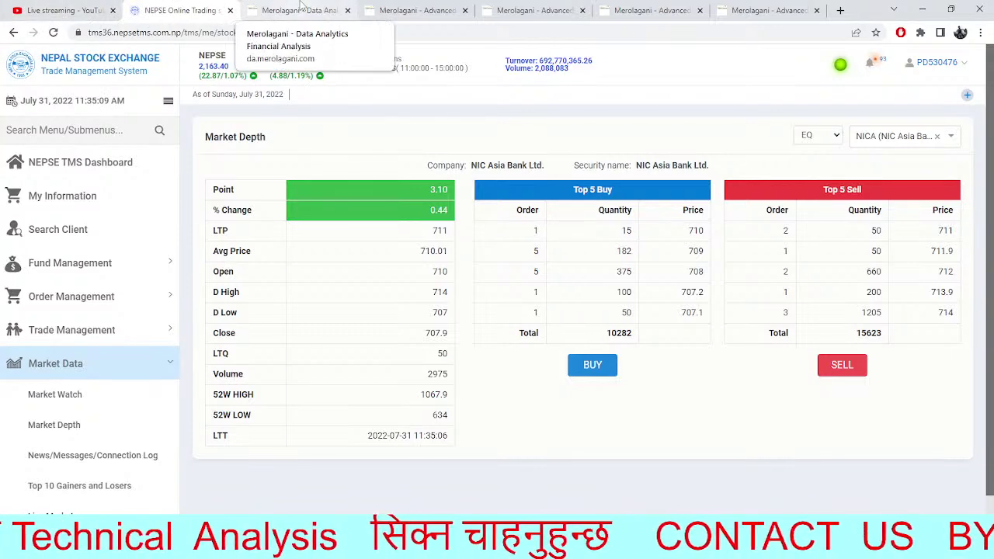
pyautogui.click(302, 10)
pyautogui.click(183, 11)
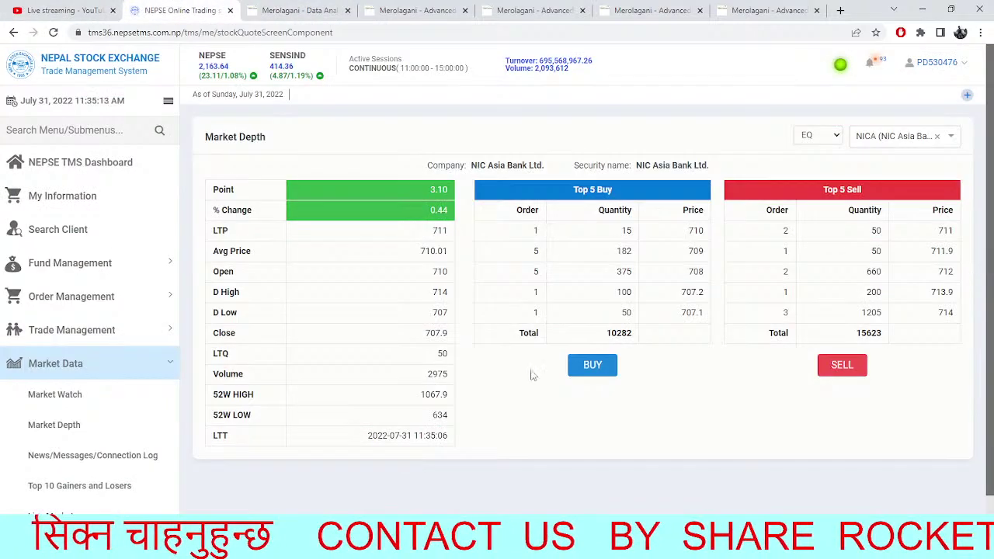
pyautogui.click(84, 163)
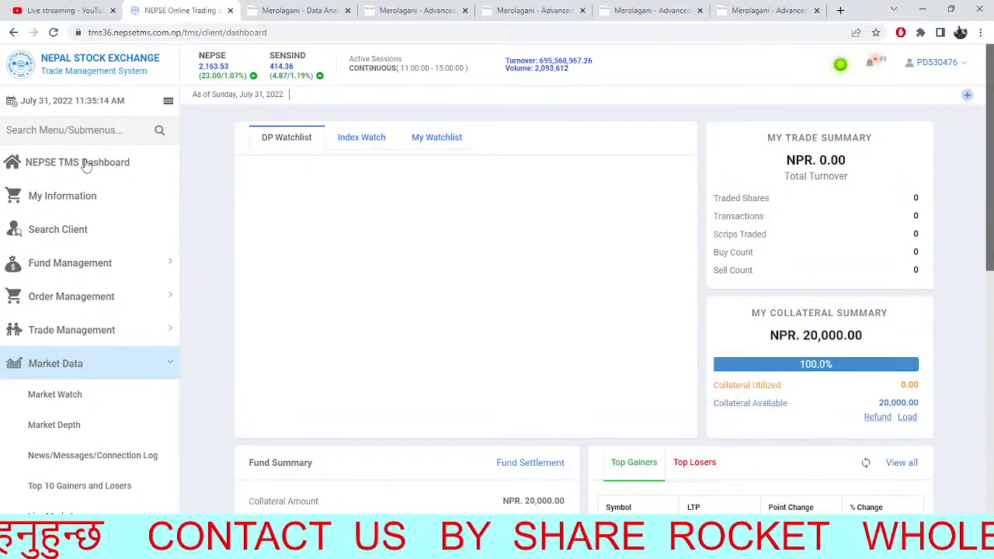
pyautogui.click(431, 17)
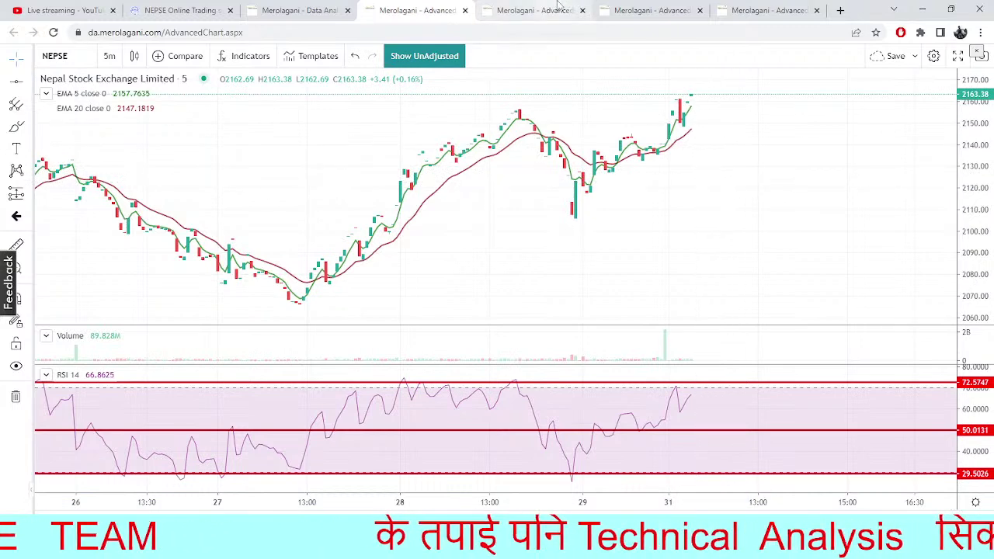
# Change the daily Fibonacci pivots chart from Shivam Cements to Shangrila Development Bank Ltd. (SADBL)
pyautogui.click(643, 9)
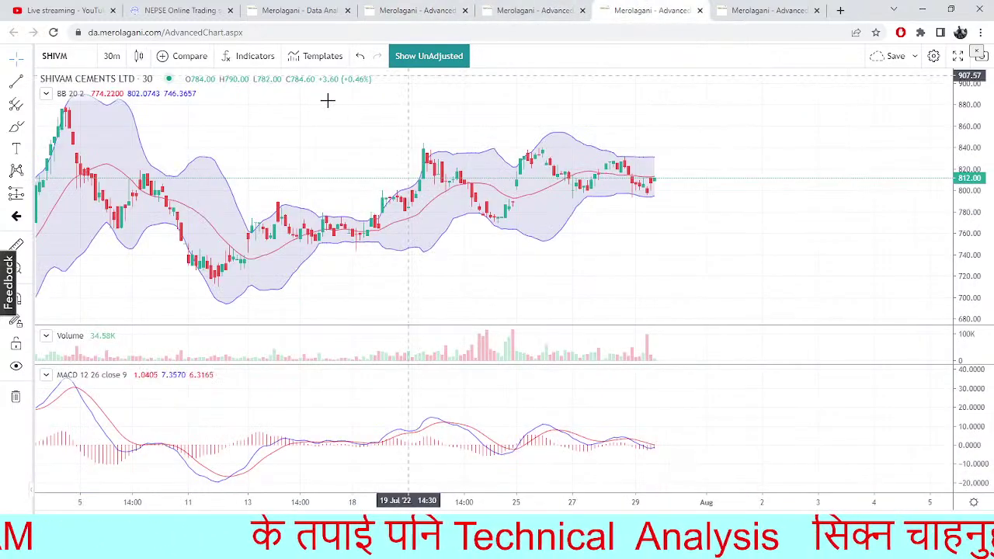
pyautogui.click(80, 61)
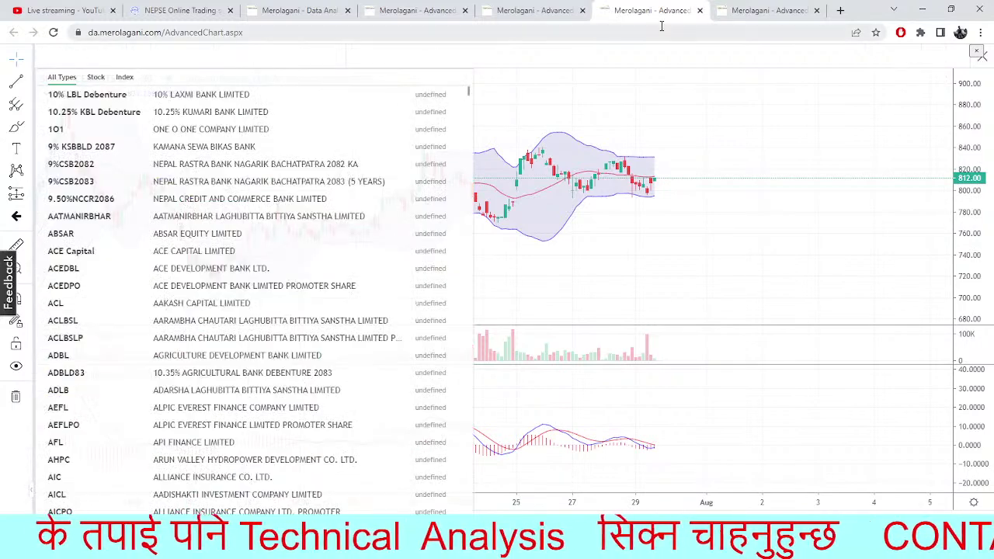
pyautogui.click(745, 7)
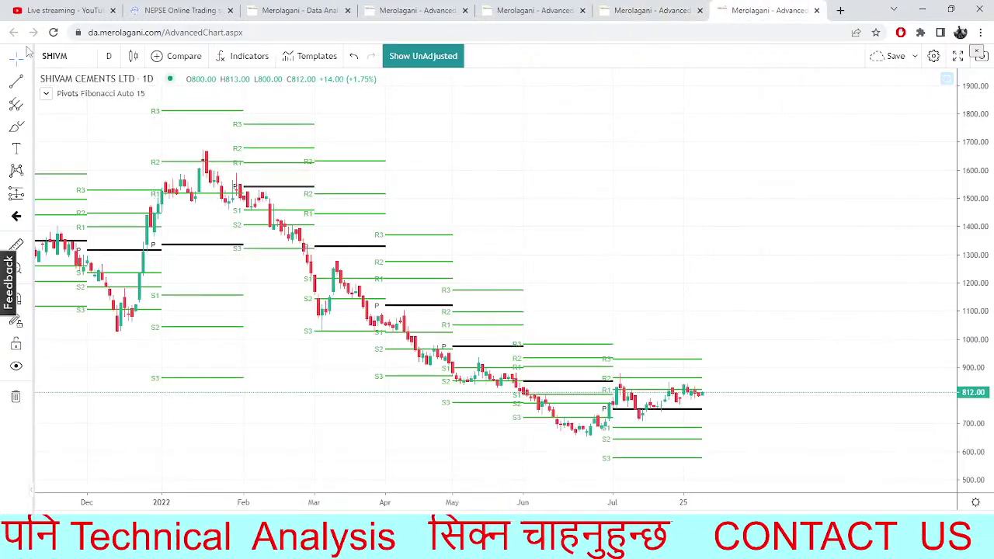
pyautogui.click(68, 53)
pyautogui.press('BackSpace')
pyautogui.write('SA')
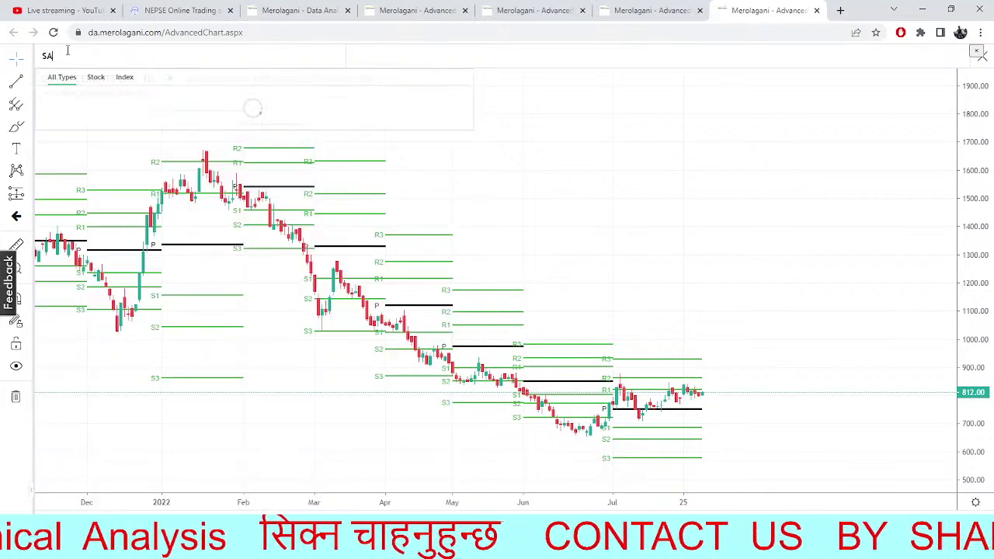
pyautogui.write('DBL')
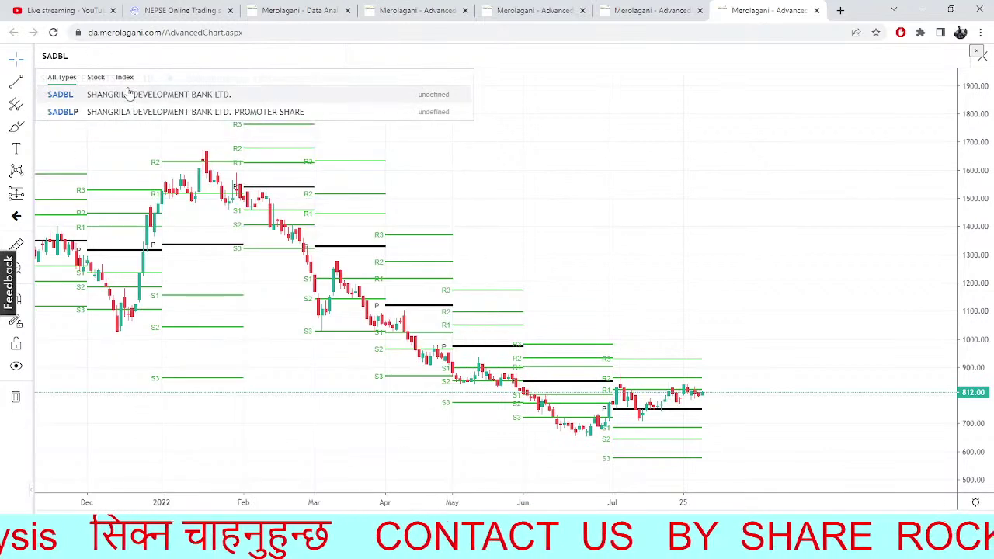
pyautogui.press('Return')
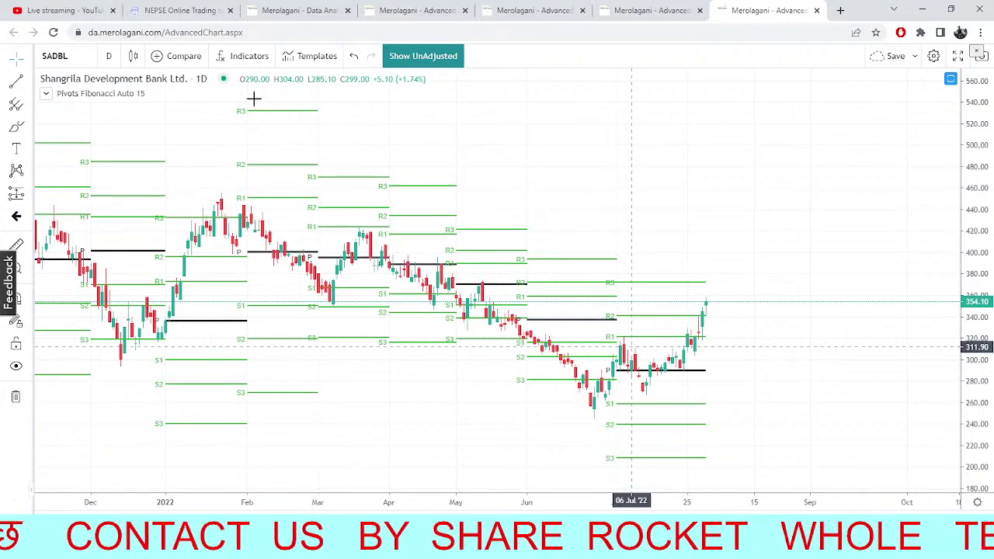
# Load United IDI Mardi RB Hydropower Limited (UMRH) in the Fibonacci pivots chart
pyautogui.click(69, 63)
pyautogui.write('UM')
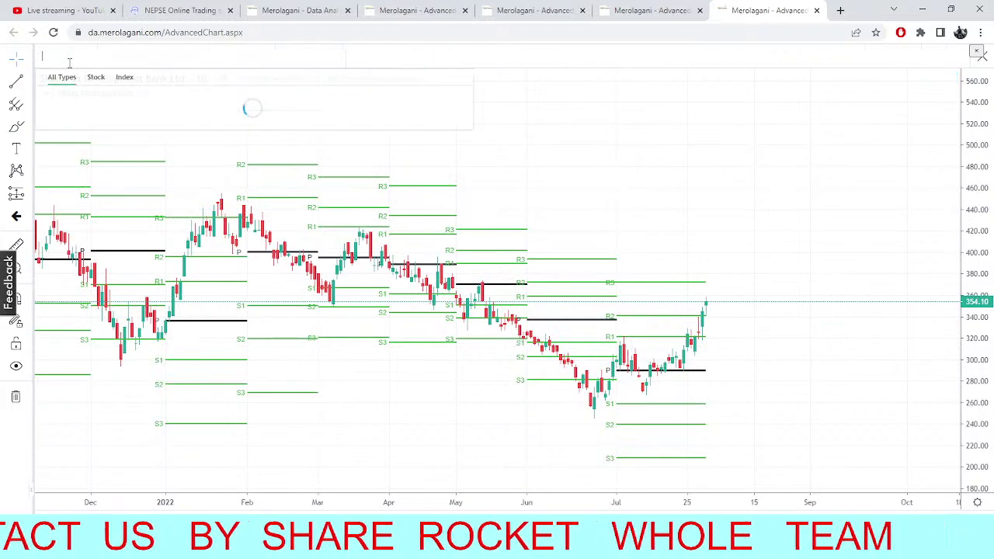
pyautogui.write('RH')
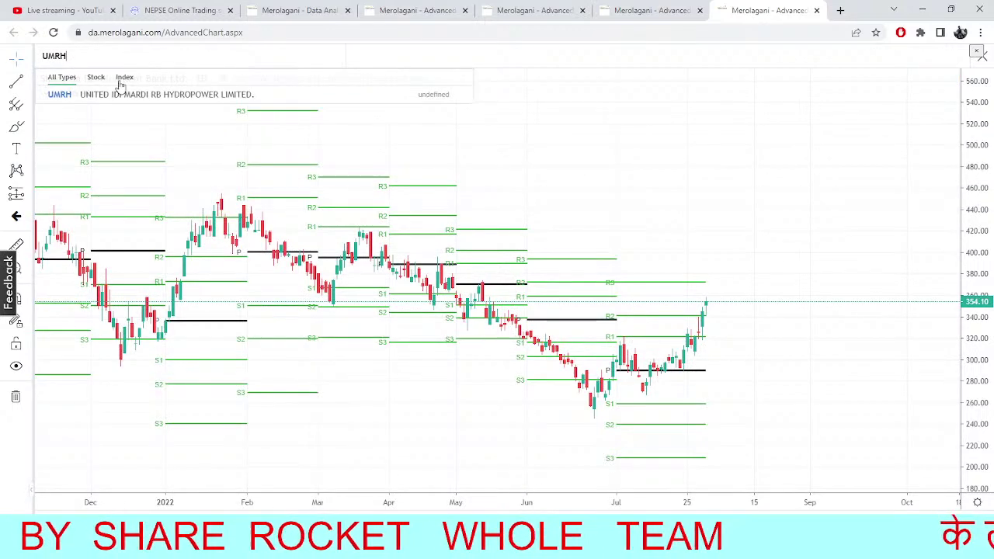
pyautogui.click(131, 94)
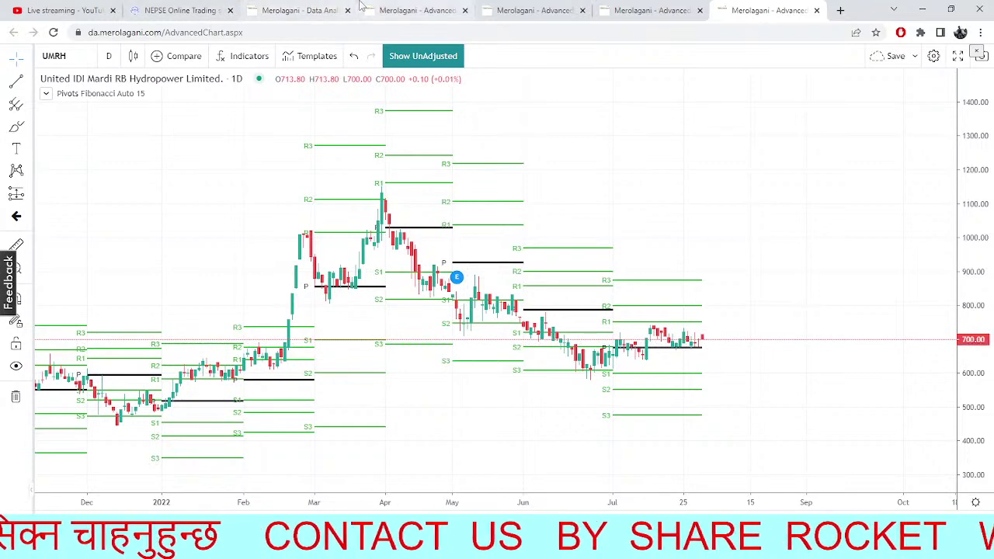
# Check both five-minute NEPSE charts, the TMS dashboard and the Shivam Cements chart, returning to the UMRH pivots chart
pyautogui.click(396, 9)
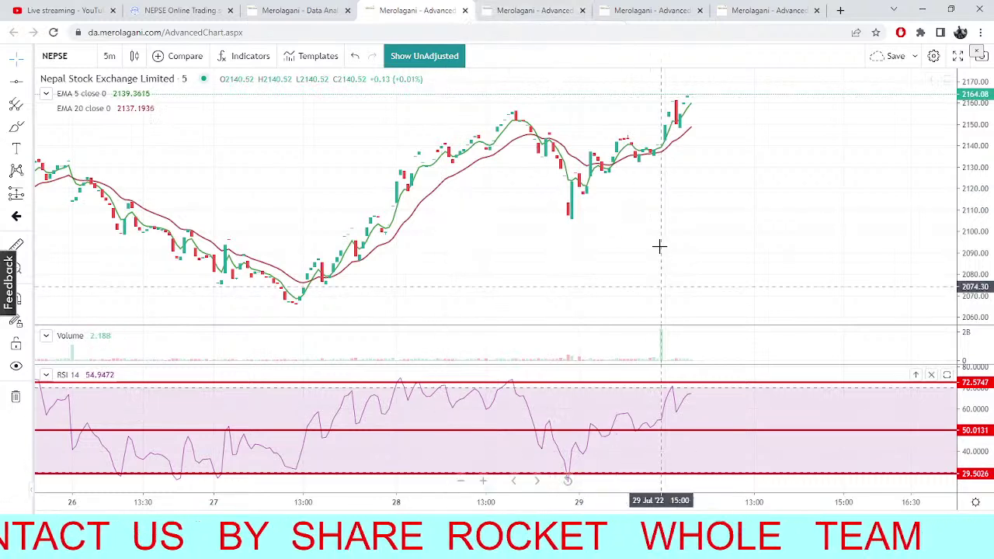
pyautogui.click(198, 9)
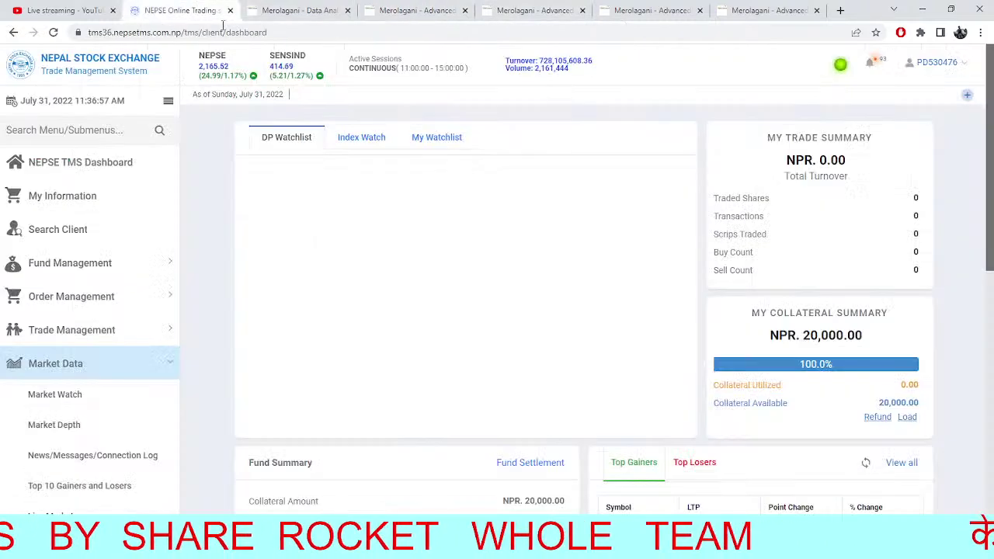
pyautogui.click(538, 10)
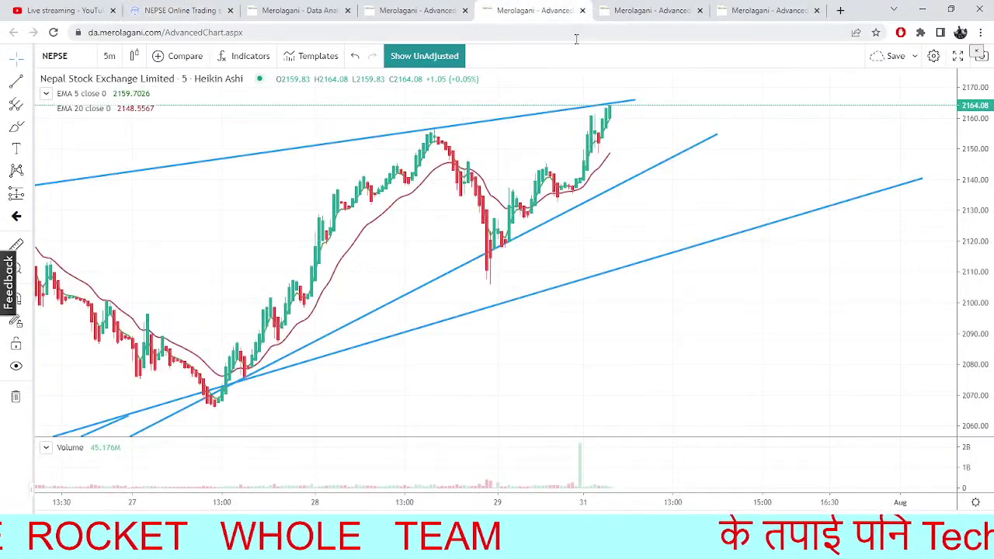
pyautogui.click(640, 10)
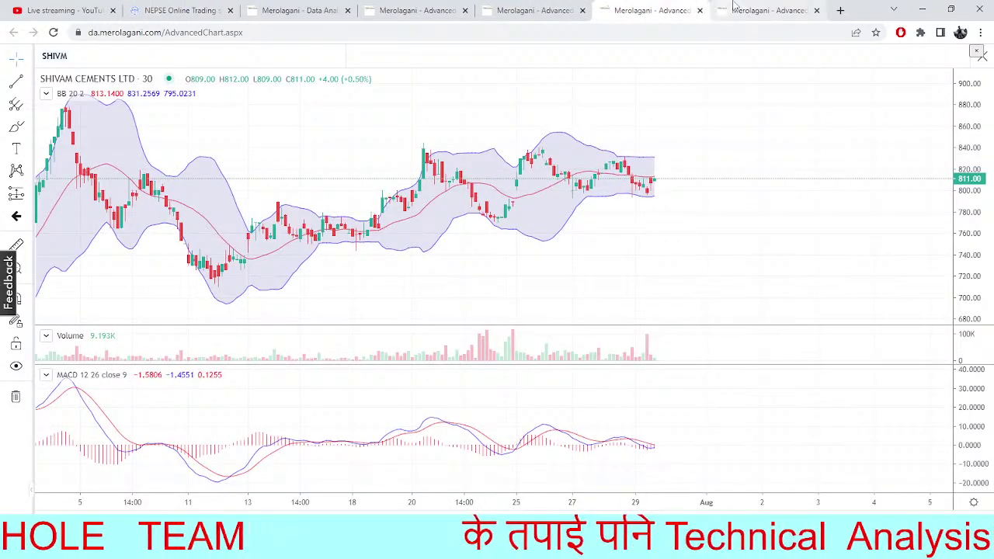
pyautogui.click(769, 10)
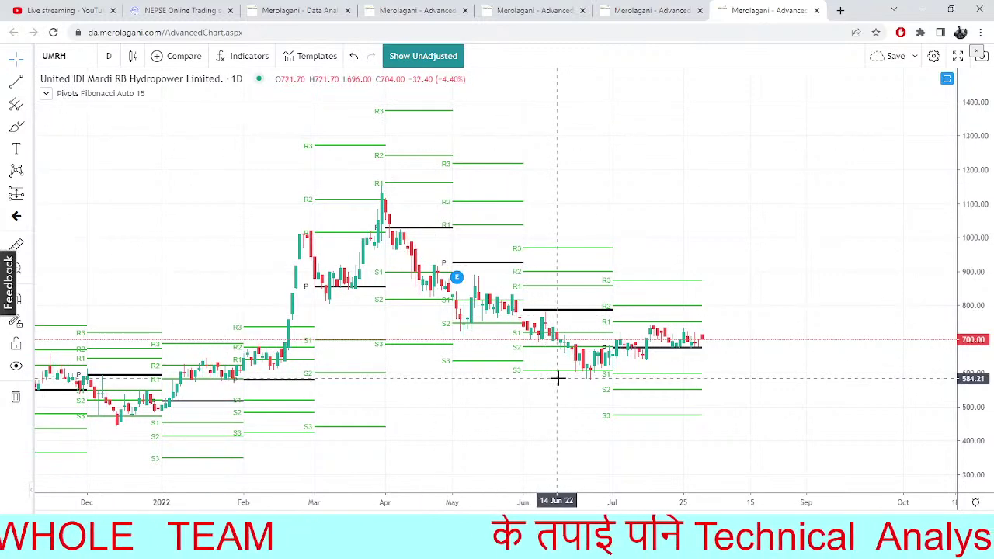
# Display the TMS market depth for United IDI Mardi RB Hydropower (UMRH) instead of NIC Asia Bank
pyautogui.click(182, 10)
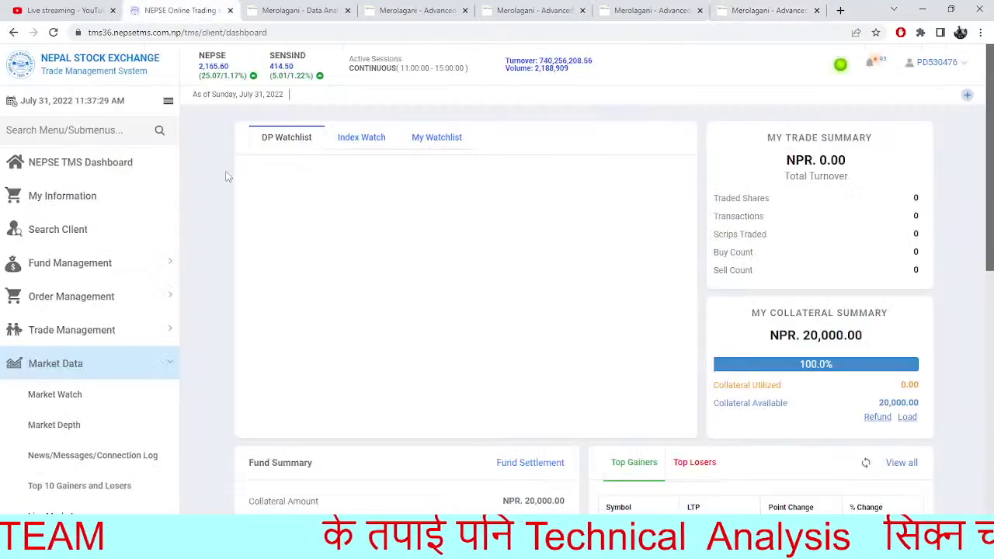
pyautogui.click(35, 427)
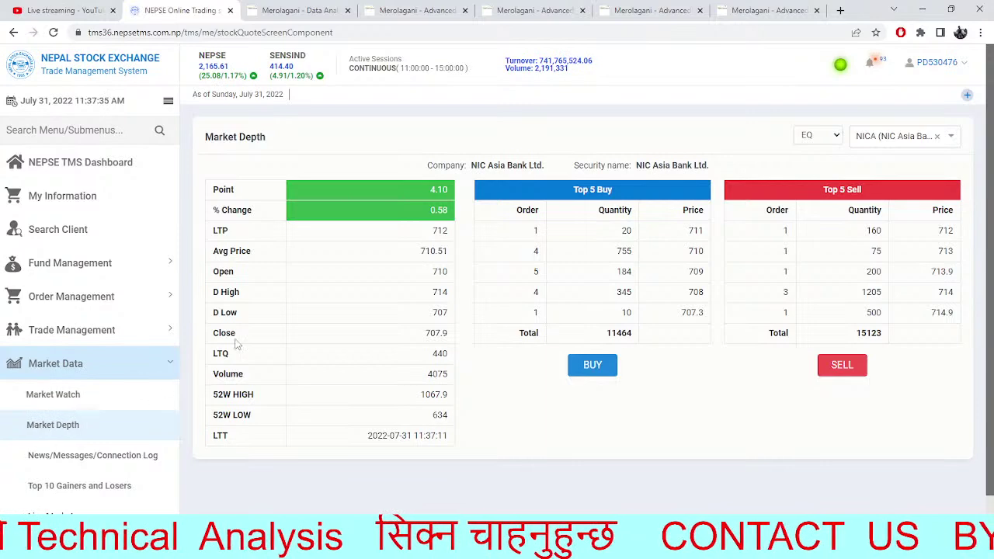
pyautogui.click(938, 137)
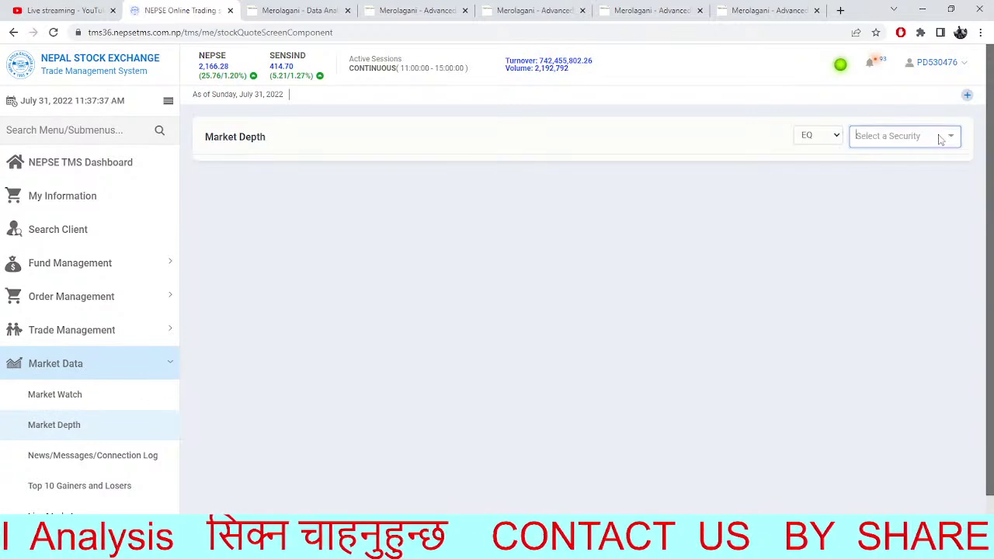
pyautogui.write('umrh')
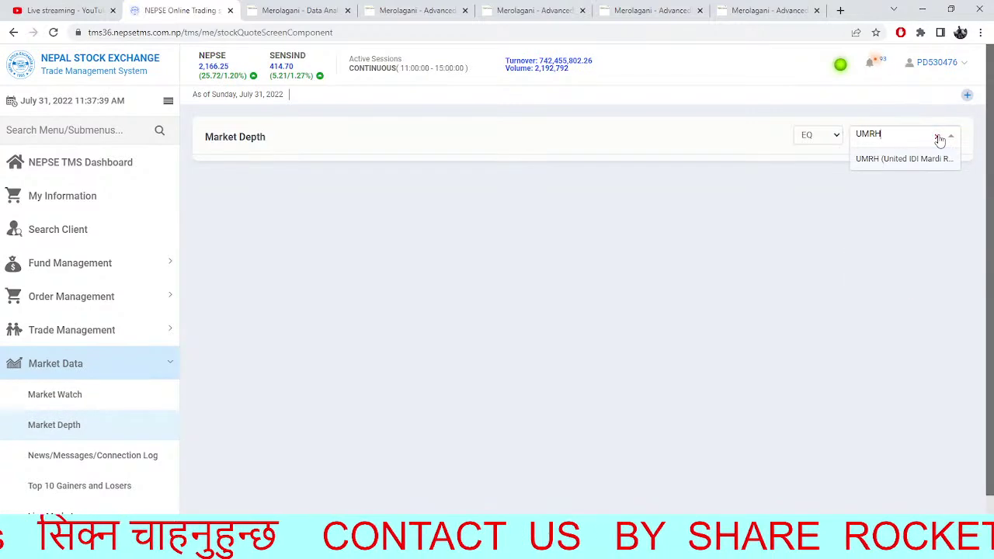
pyautogui.click(939, 160)
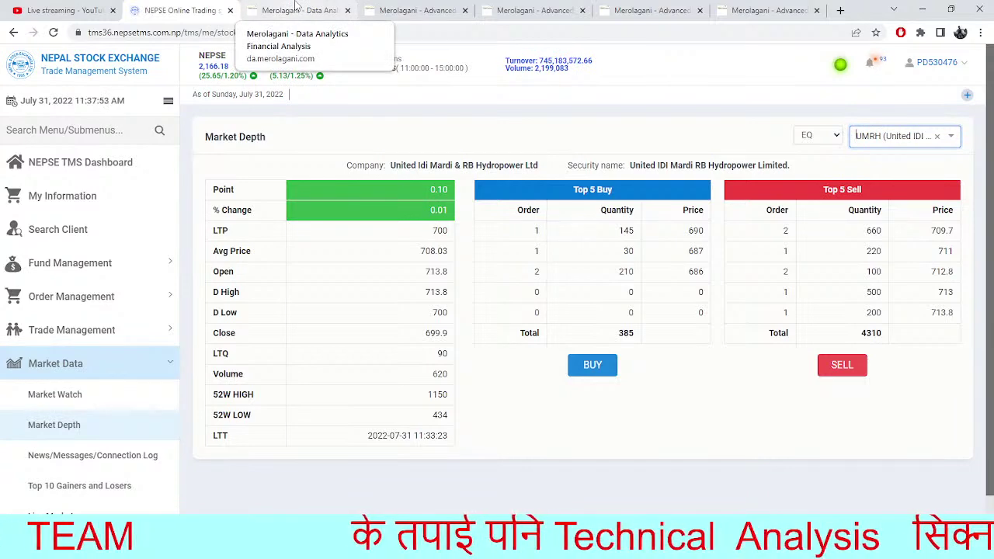
# Glance at the NMB Bank financials and switch the TMS market depth to Lumbini Bikas Bank Ltd. (LBBL)
pyautogui.click(295, 8)
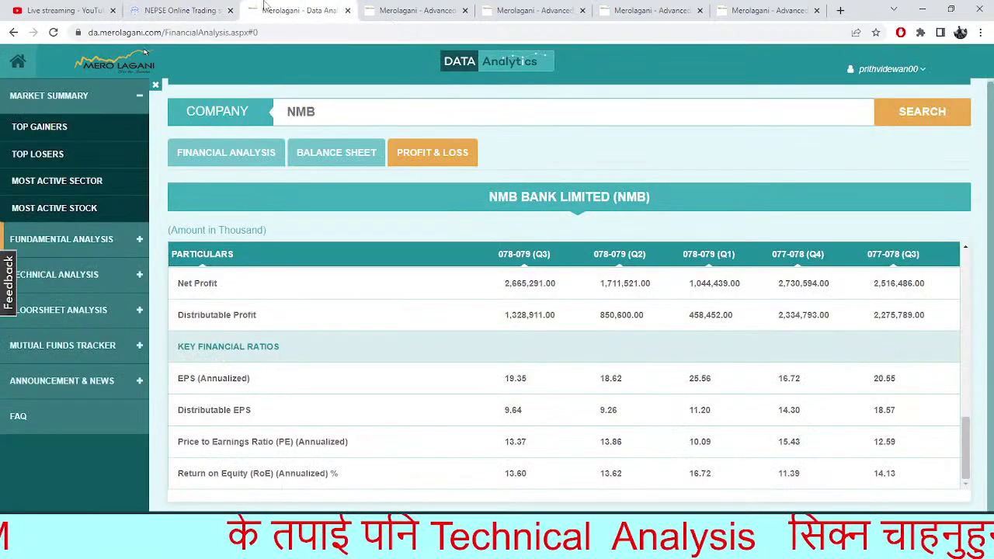
pyautogui.click(211, 10)
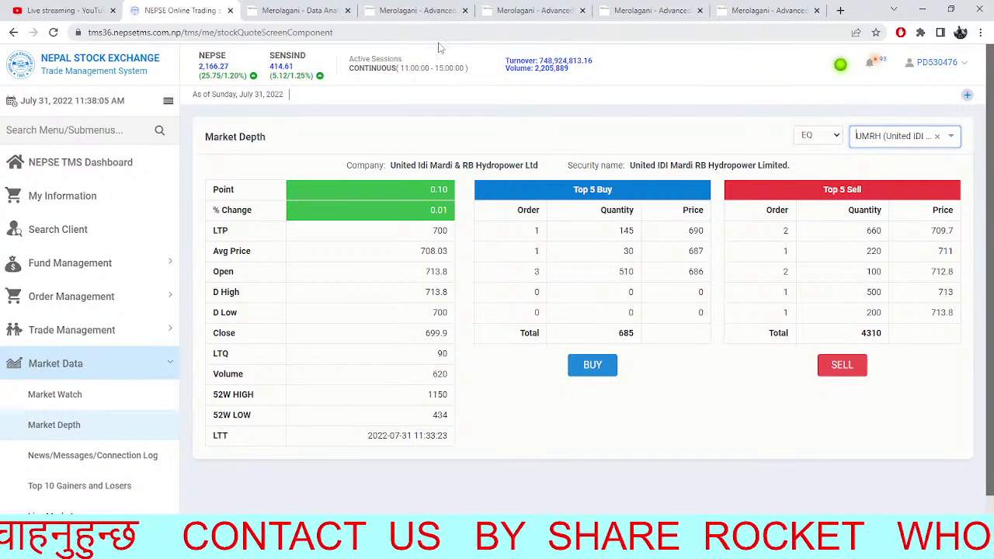
pyautogui.click(937, 141)
pyautogui.write('LBBL')
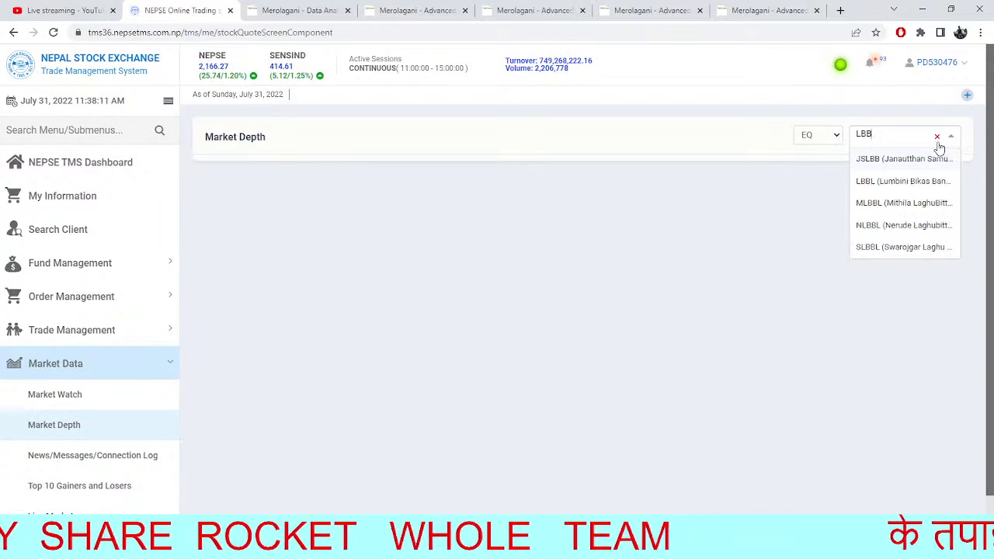
pyautogui.click(950, 161)
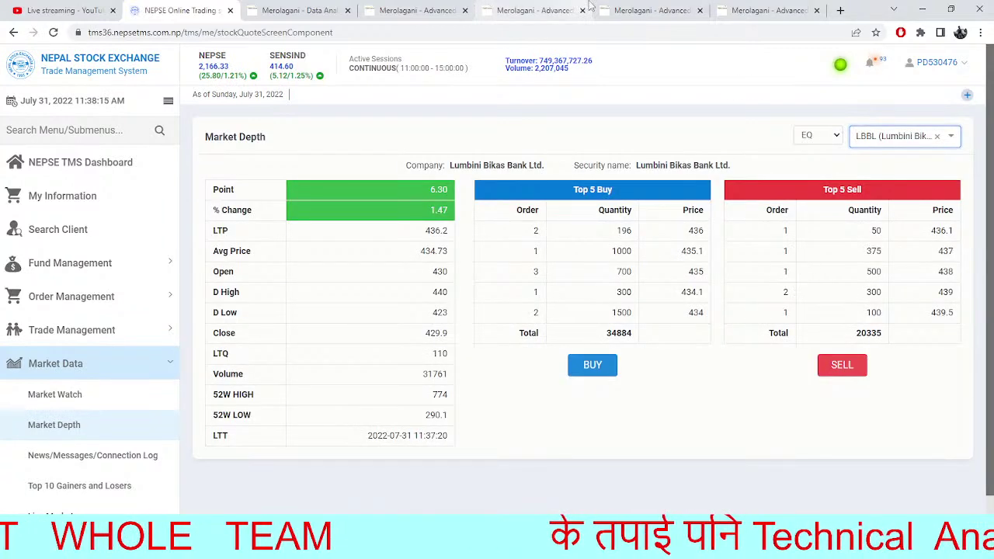
# Change the Fibonacci pivots chart from UMRH to Lumbini Bikas Bank Ltd. (LBBL)
pyautogui.click(767, 9)
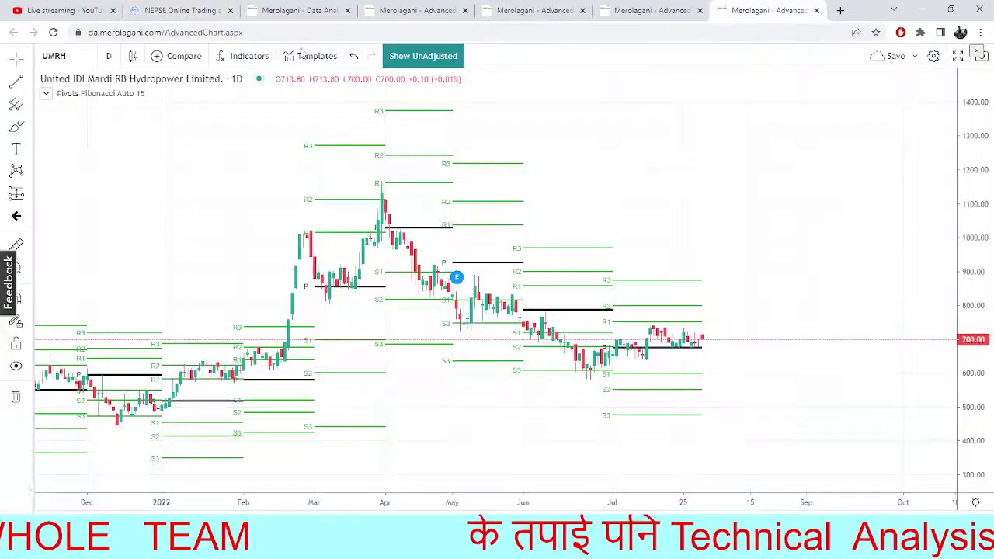
pyautogui.click(70, 56)
pyautogui.write('LBBL')
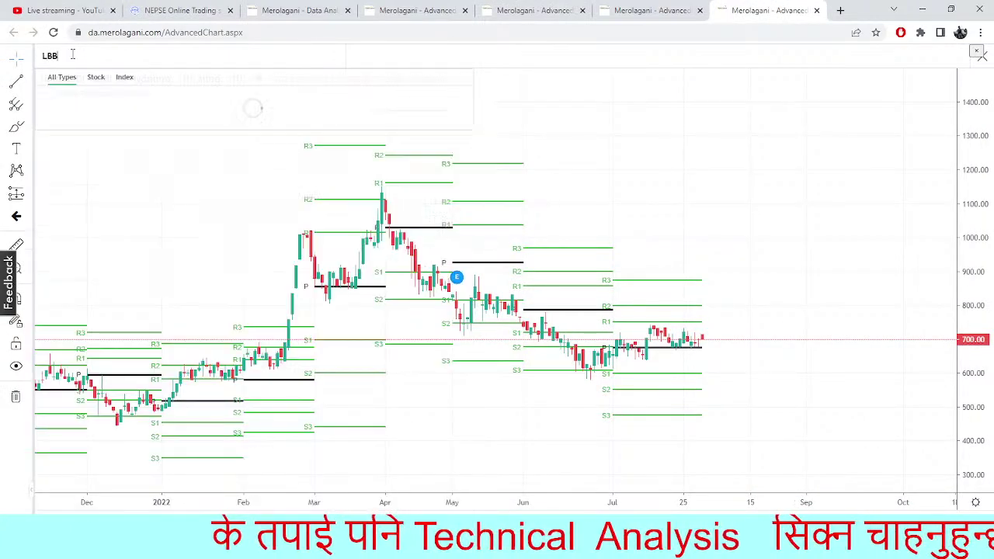
pyautogui.click(95, 84)
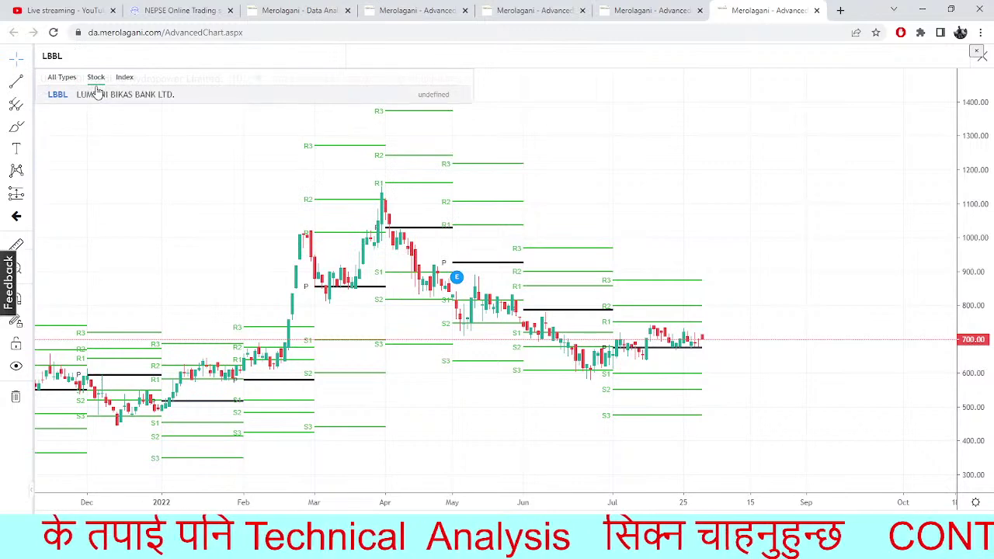
pyautogui.click(99, 94)
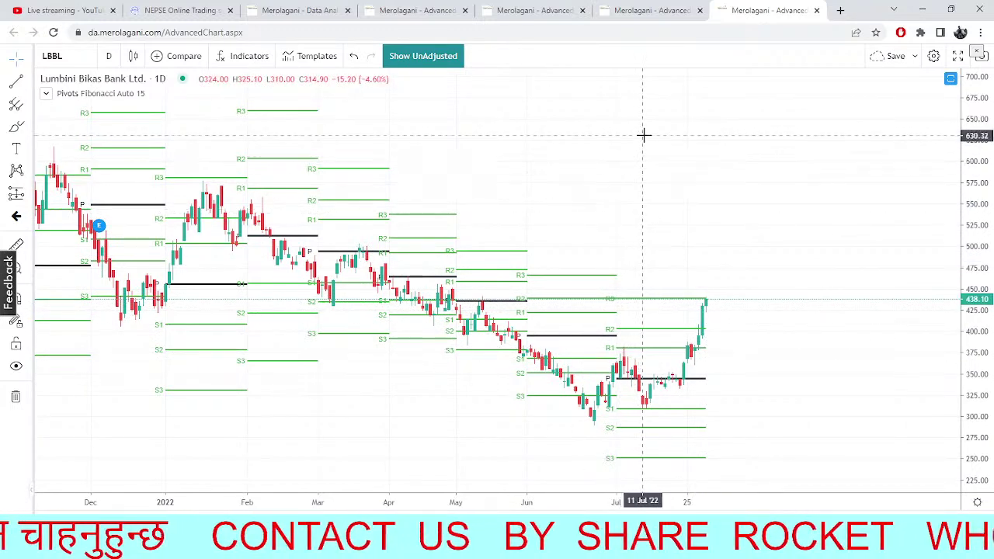
# Open the Facebook home page in a new browser tab
pyautogui.click(840, 10)
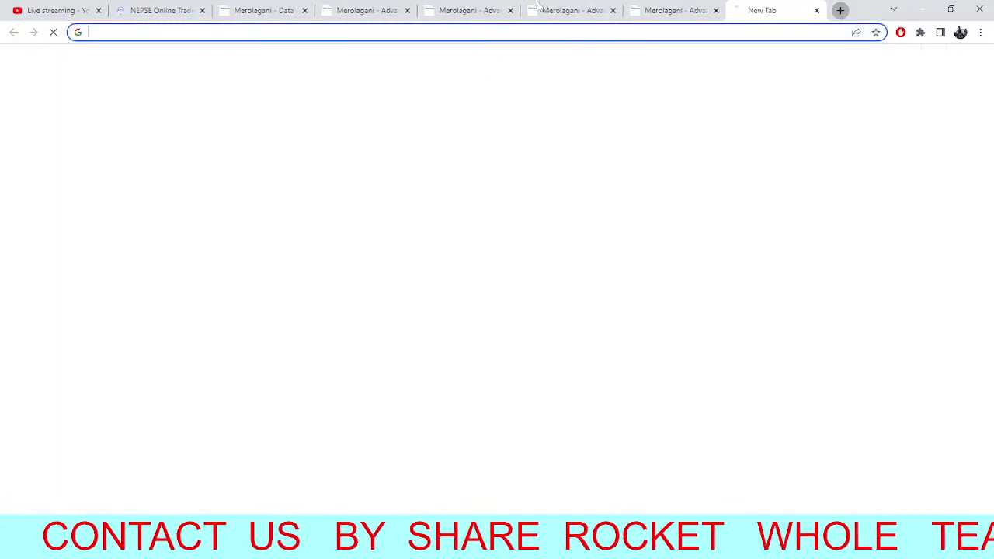
pyautogui.click(472, 261)
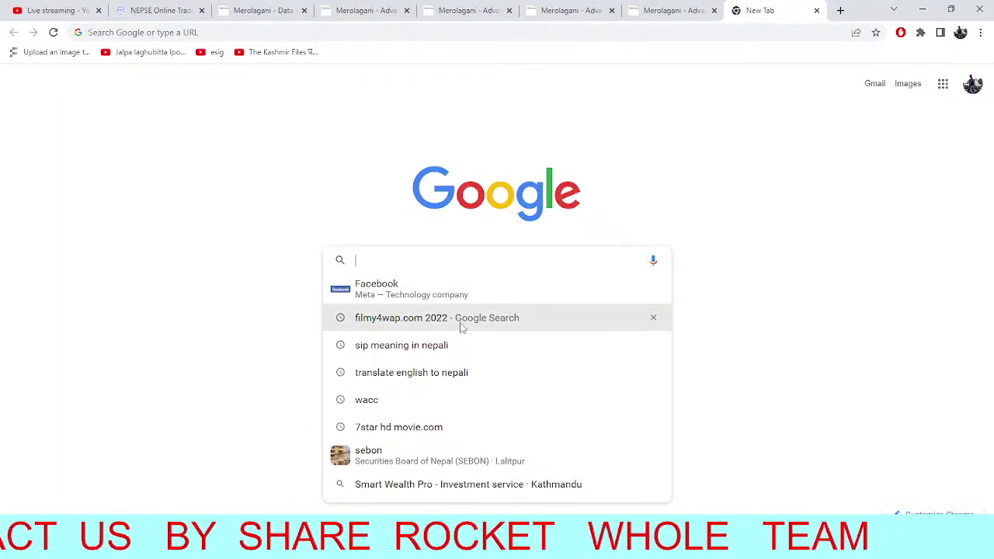
pyautogui.click(431, 298)
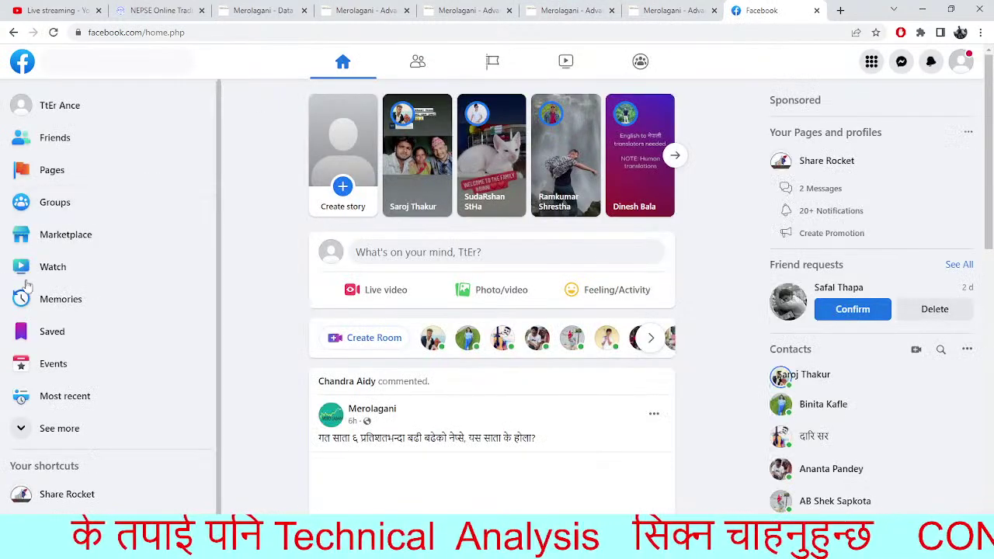
# Open the managed Share Rocket page on Facebook and copy its web address
pyautogui.click(34, 173)
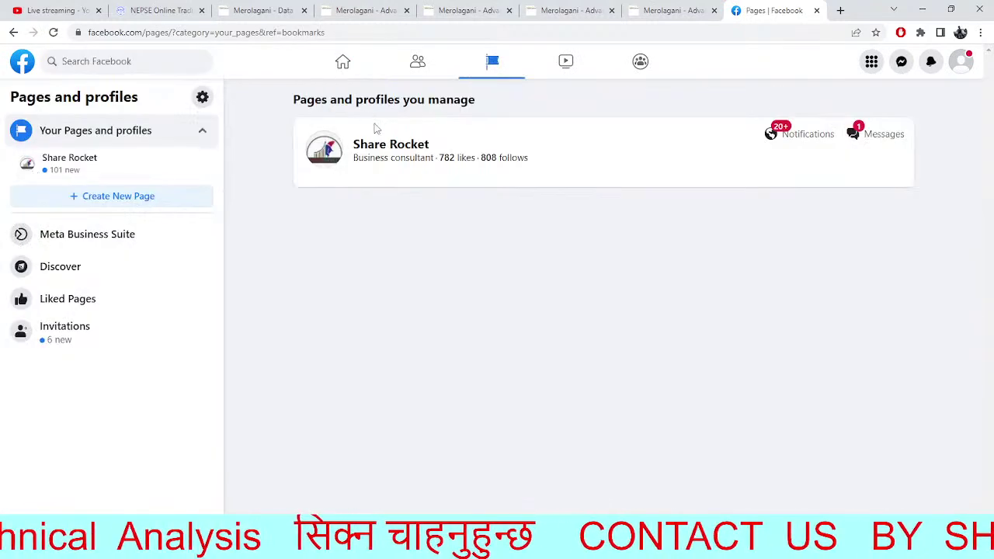
pyautogui.click(397, 147)
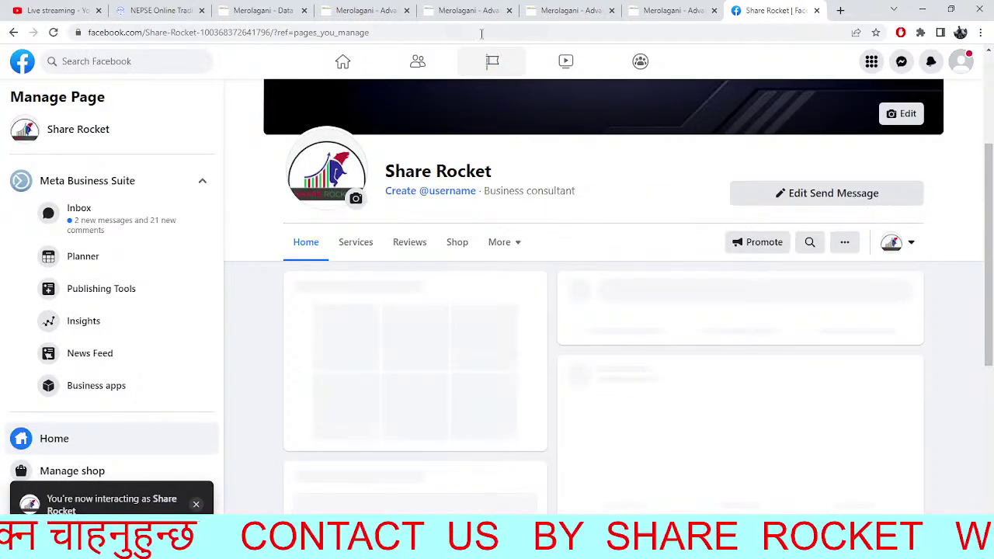
pyautogui.click(481, 31)
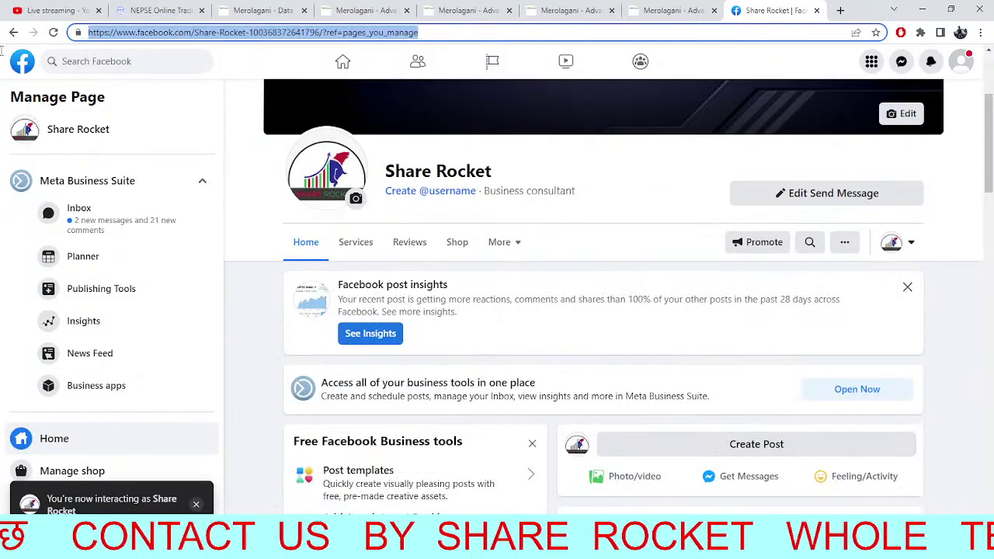
pyautogui.rightClick(142, 31)
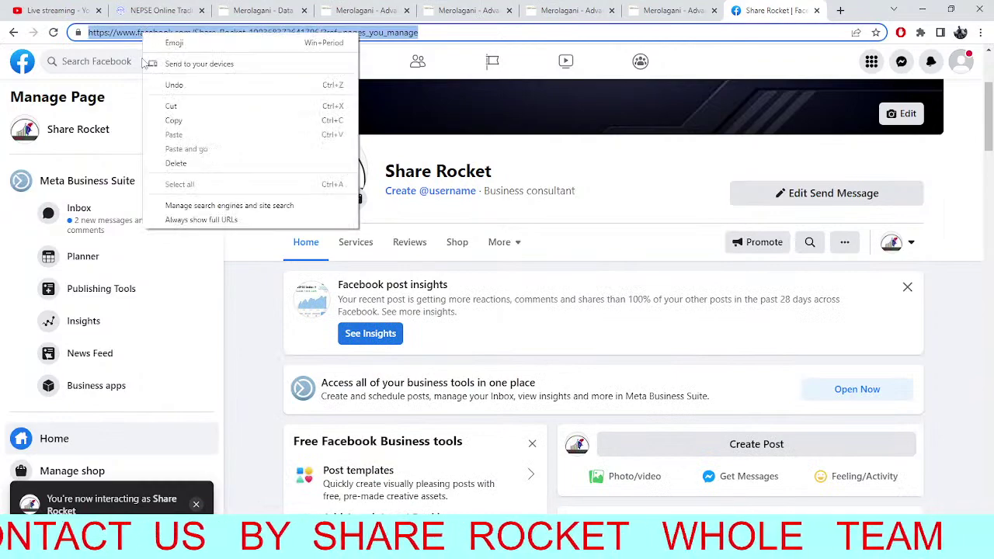
pyautogui.click(230, 121)
pyautogui.moveTo(989, 148)
pyautogui.mouseDown()
pyautogui.moveTo(991, 193)
pyautogui.moveTo(990, 148)
pyautogui.mouseUp()
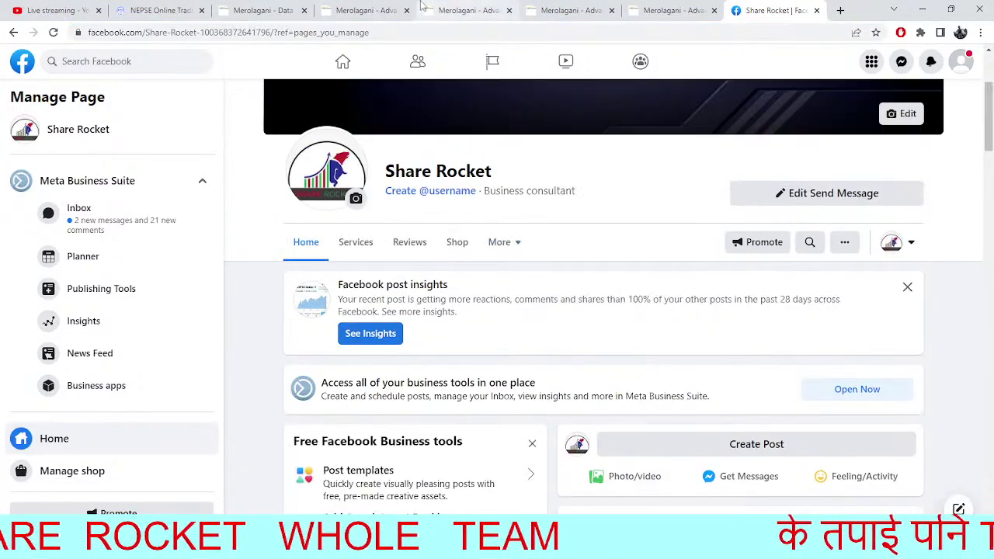
# Return to the YouTube Studio live stream, dismiss the ad suggestion and switch the chat from Top chat to Live chat
pyautogui.click(47, 10)
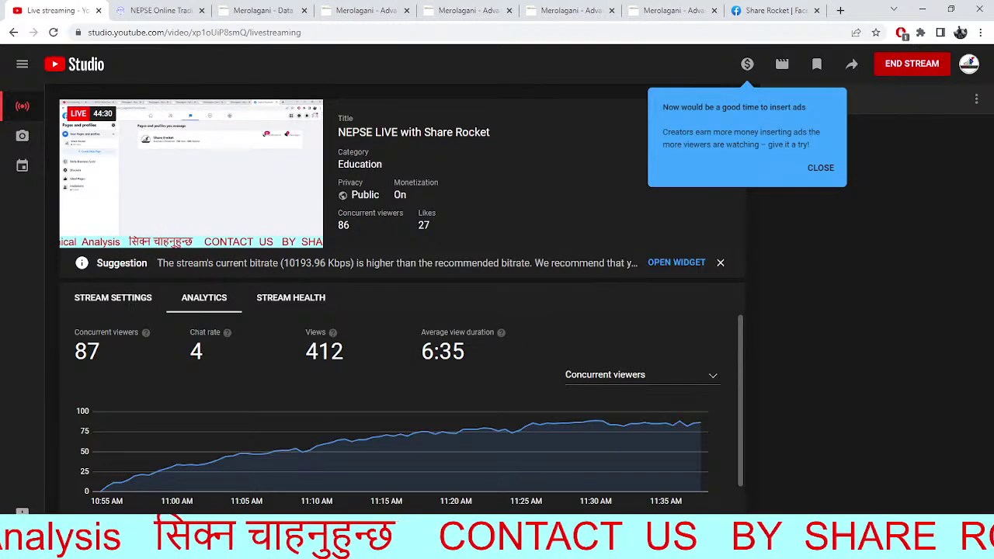
pyautogui.click(825, 167)
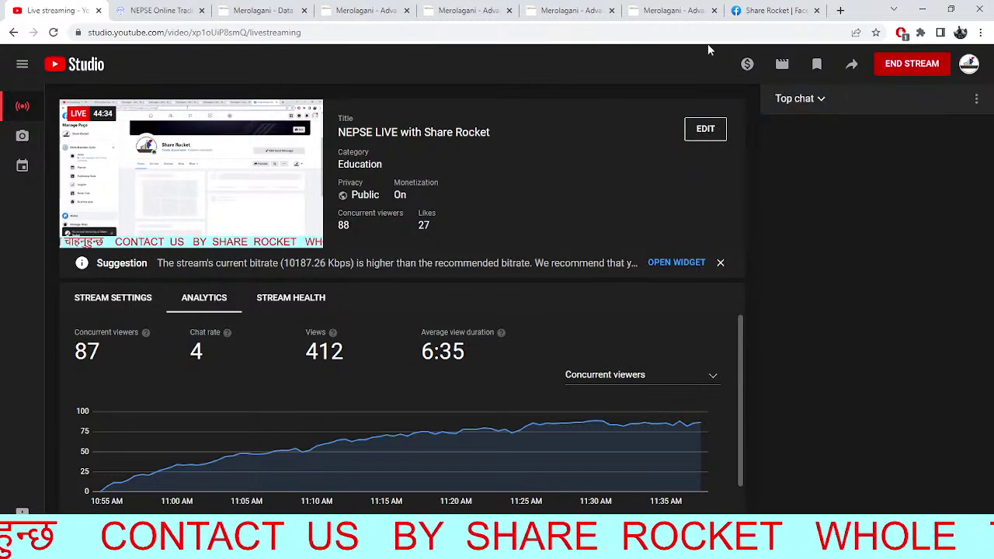
pyautogui.click(811, 98)
pyautogui.click(829, 158)
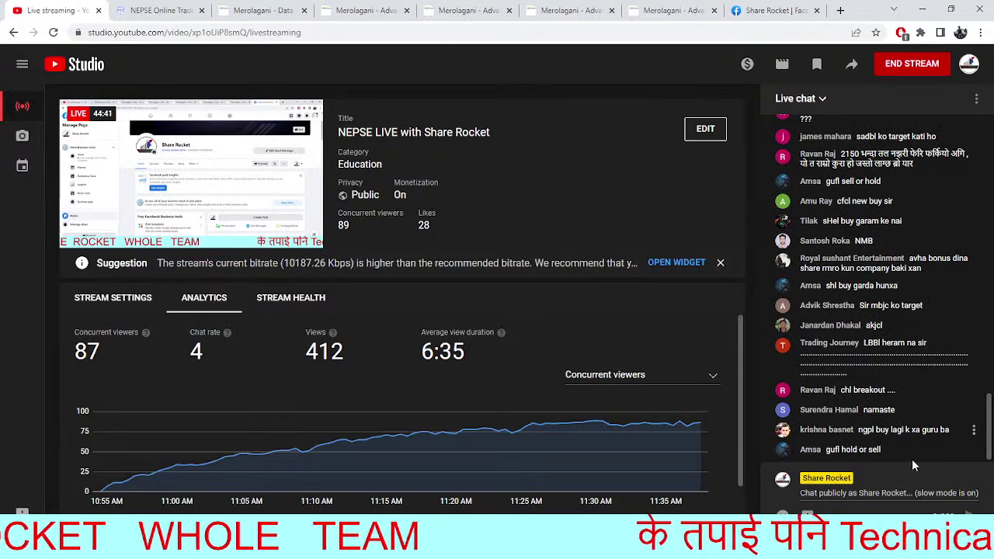
# Post the copied Share Rocket Facebook page link three times in the stream's live chat
pyautogui.rightClick(897, 487)
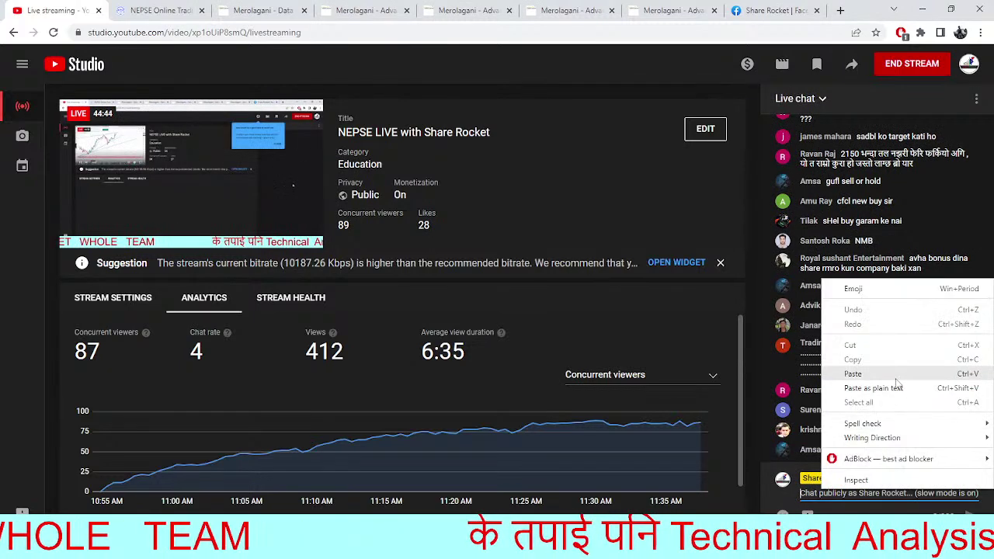
pyautogui.click(928, 374)
pyautogui.click(969, 512)
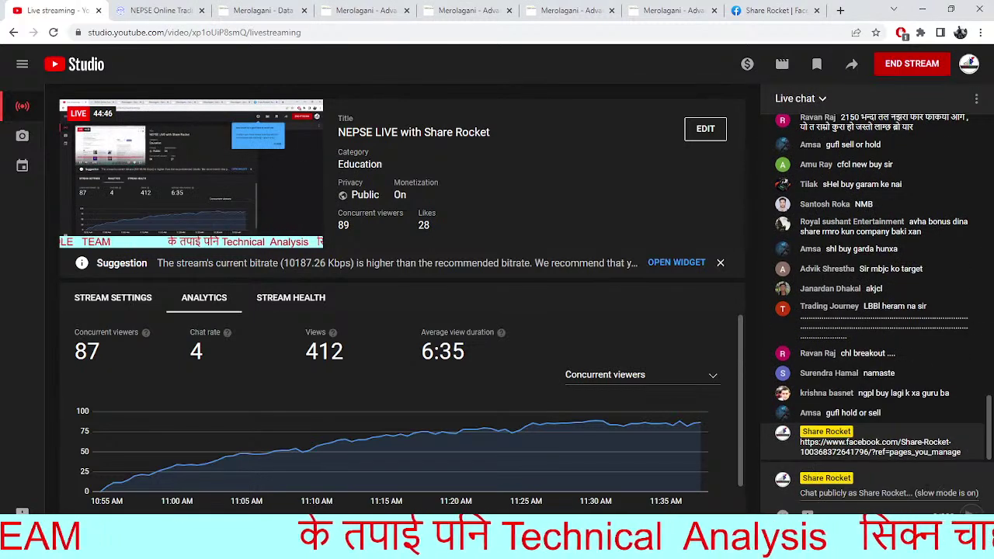
pyautogui.rightClick(905, 495)
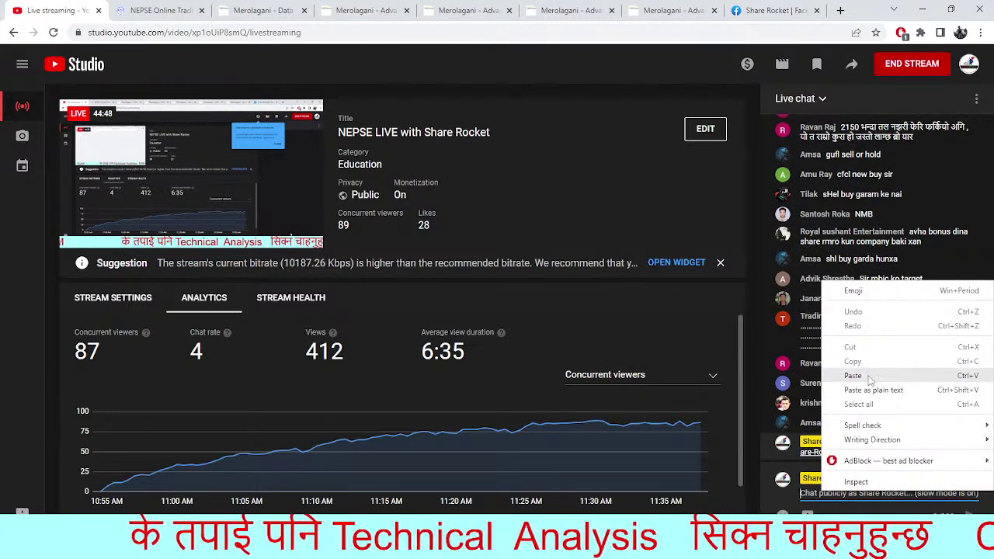
pyautogui.click(929, 376)
pyautogui.click(969, 512)
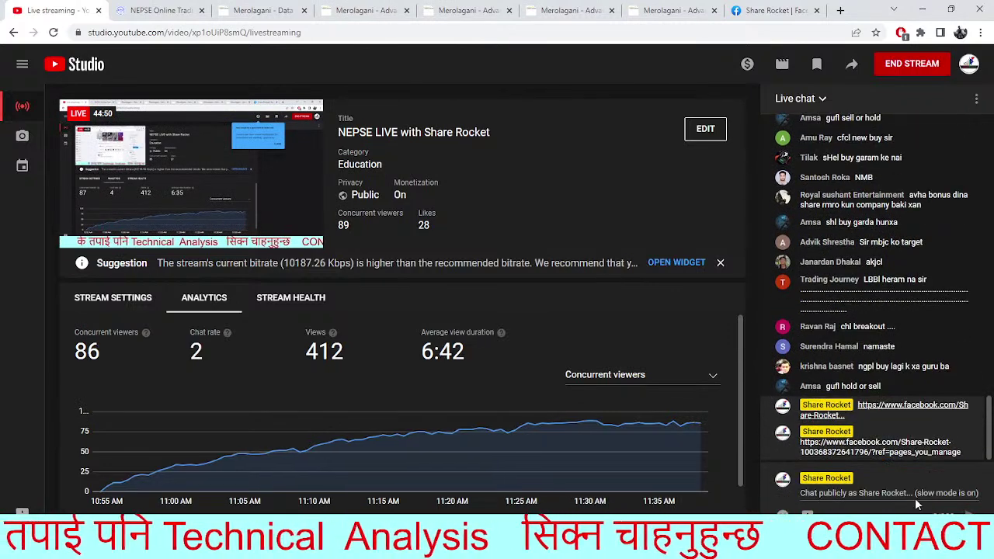
pyautogui.rightClick(905, 495)
pyautogui.click(915, 380)
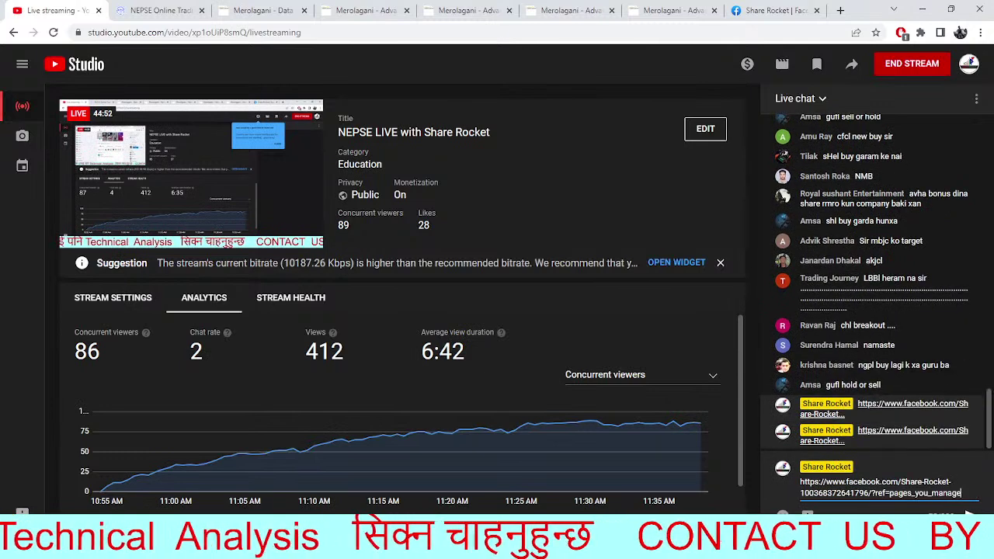
pyautogui.click(969, 513)
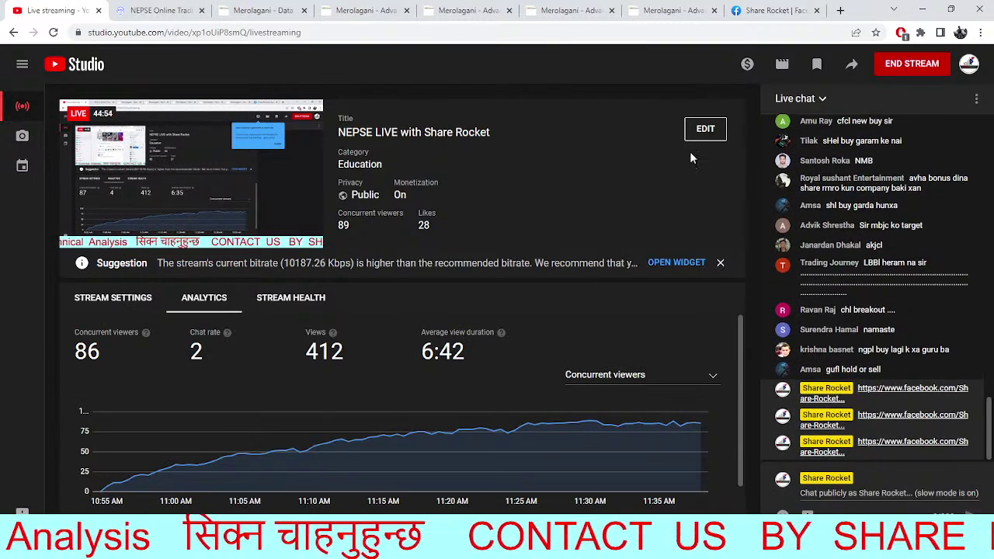
# Review the Lumbini Bikas Bank market depth and the 5-minute NEPSE index chart
pyautogui.click(263, 10)
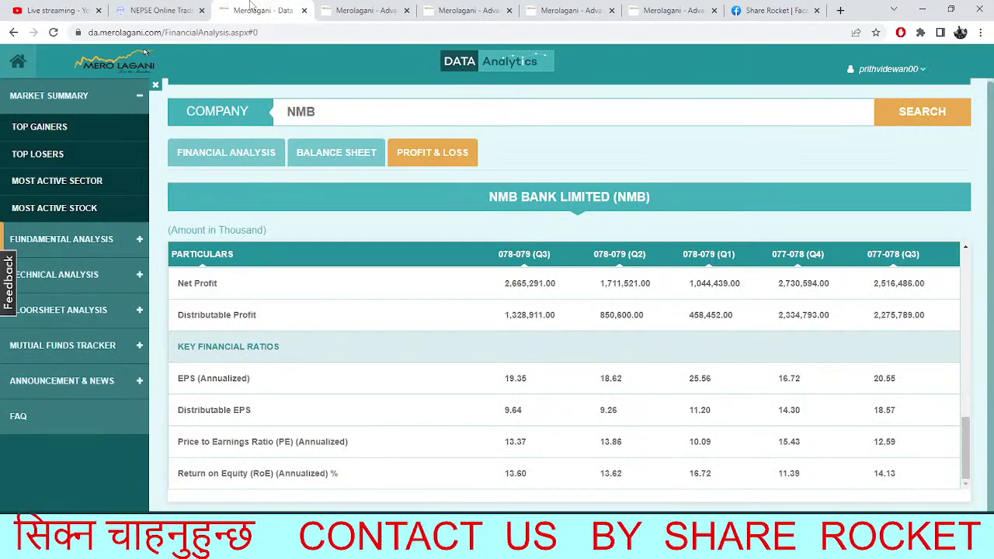
pyautogui.click(175, 11)
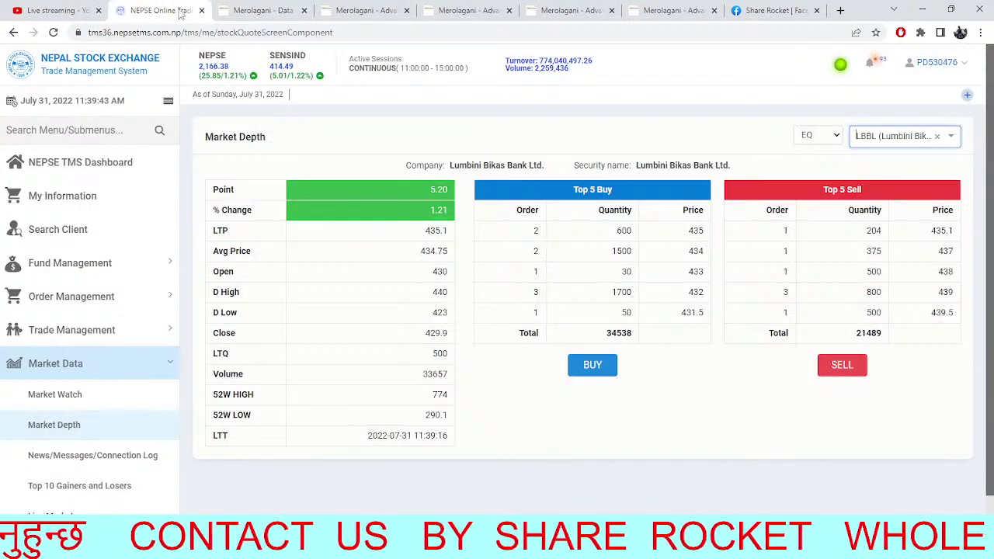
pyautogui.click(375, 9)
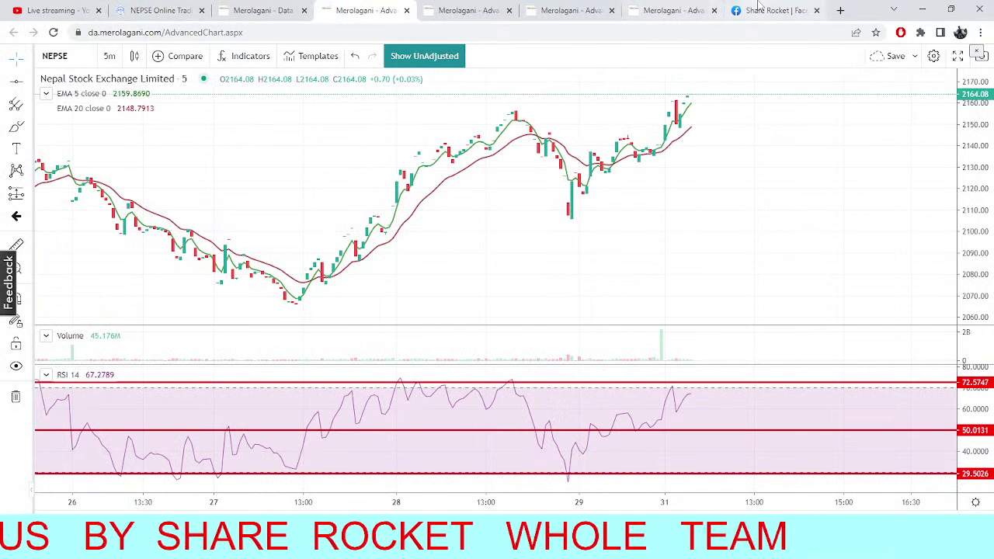
# Change the daily Fibonacci pivots chart from LBBL to the Nepal Stock Exchange index (NEPSE)
pyautogui.click(671, 10)
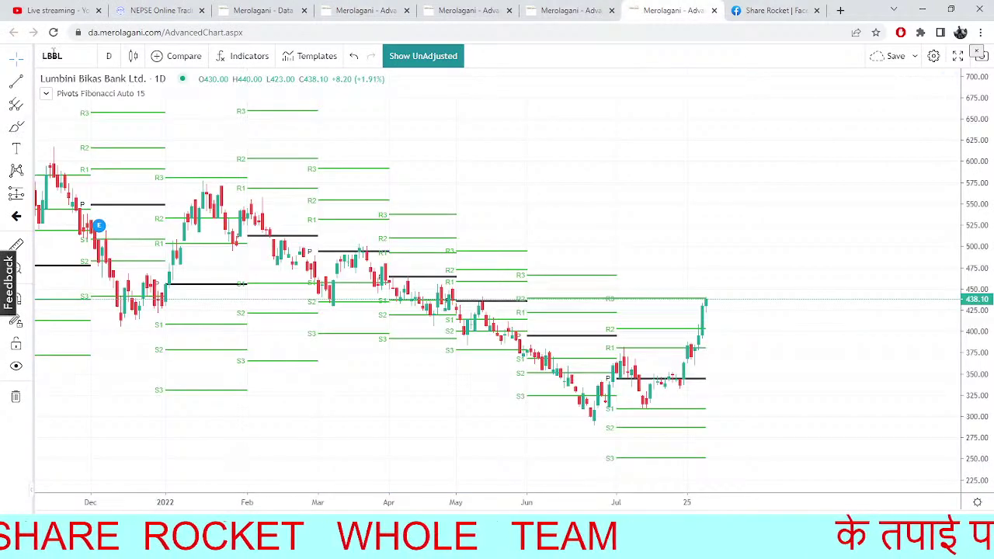
pyautogui.click(63, 53)
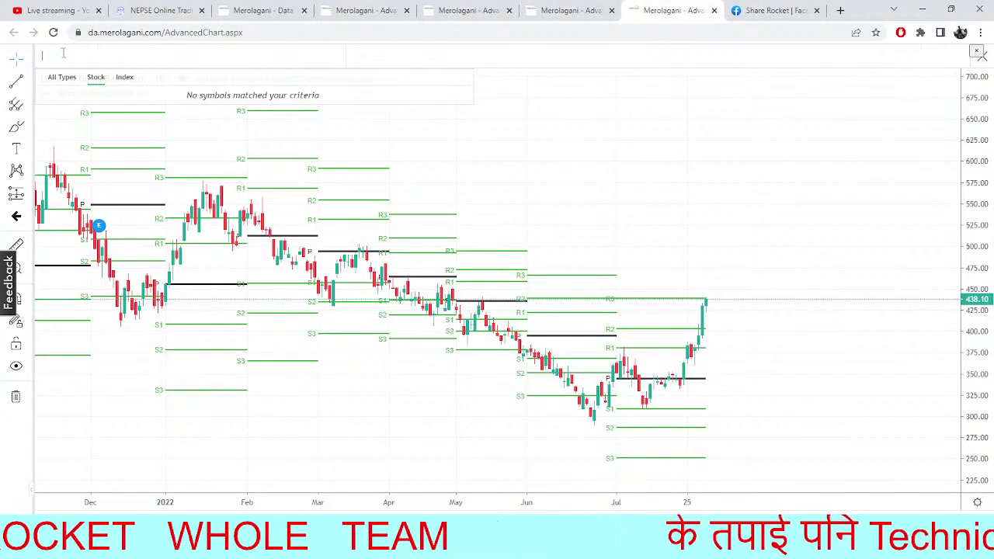
pyautogui.write('NEPSEW')
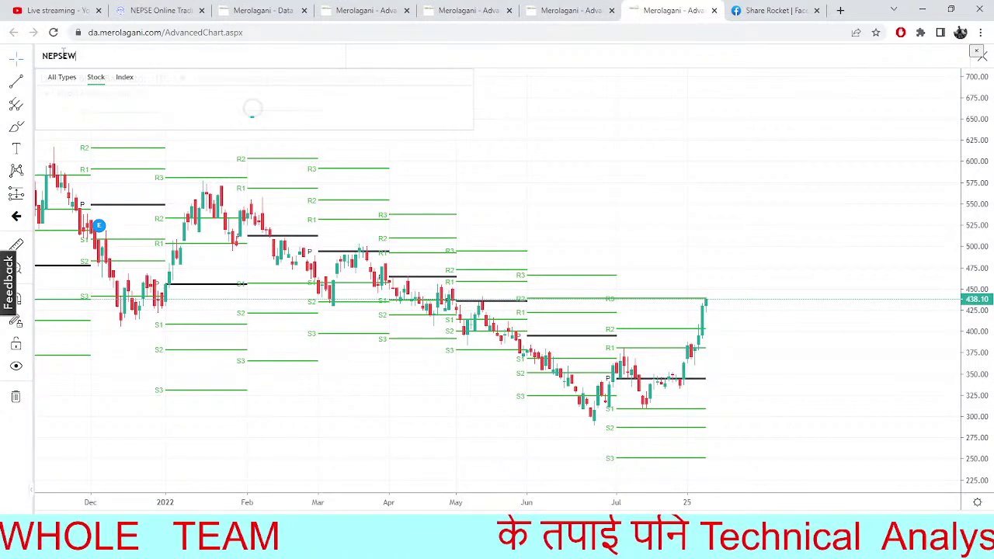
pyautogui.press('BackSpace')
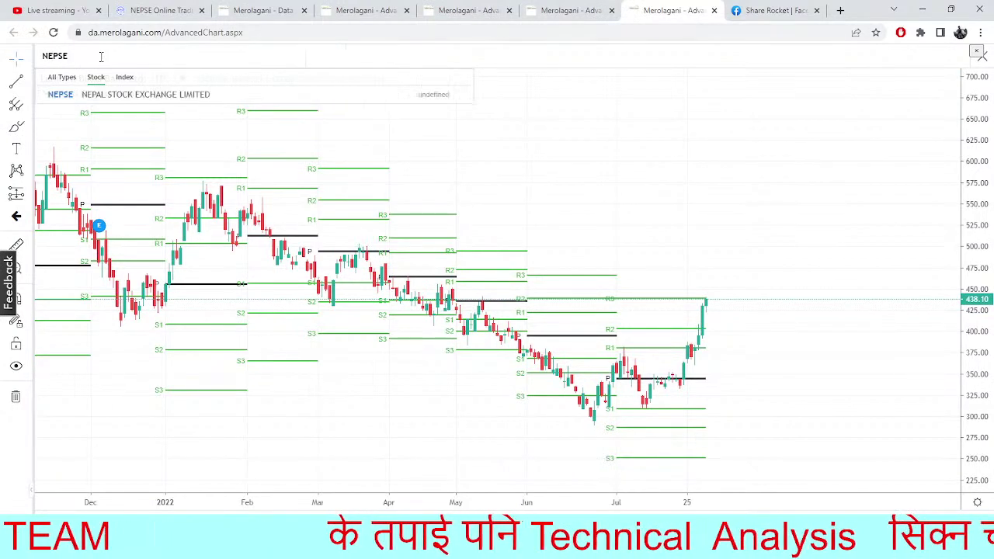
pyautogui.click(111, 95)
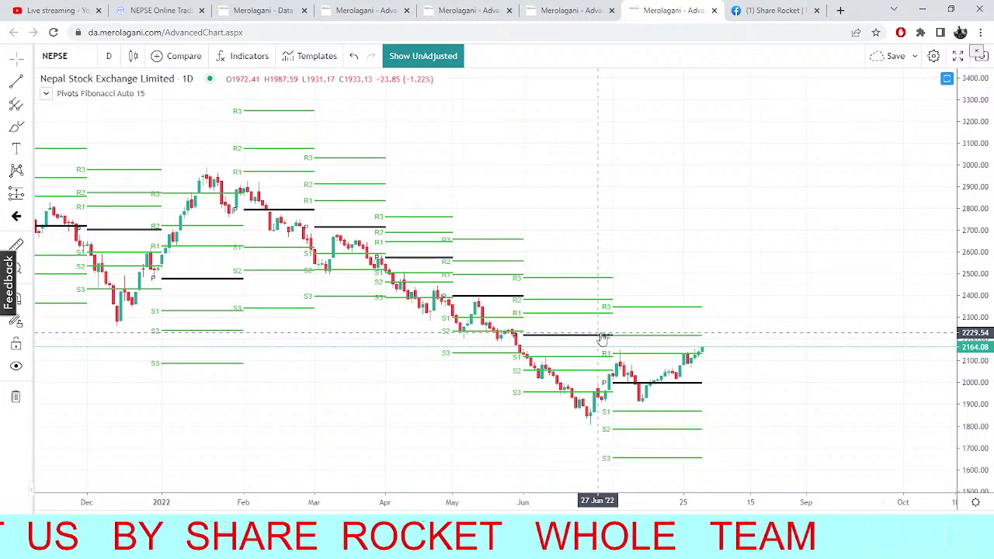
# Check the 5-minute NEPSE chart and switch the TMS market depth from LBBL to Shivam Cements (SHIVM)
pyautogui.click(371, 6)
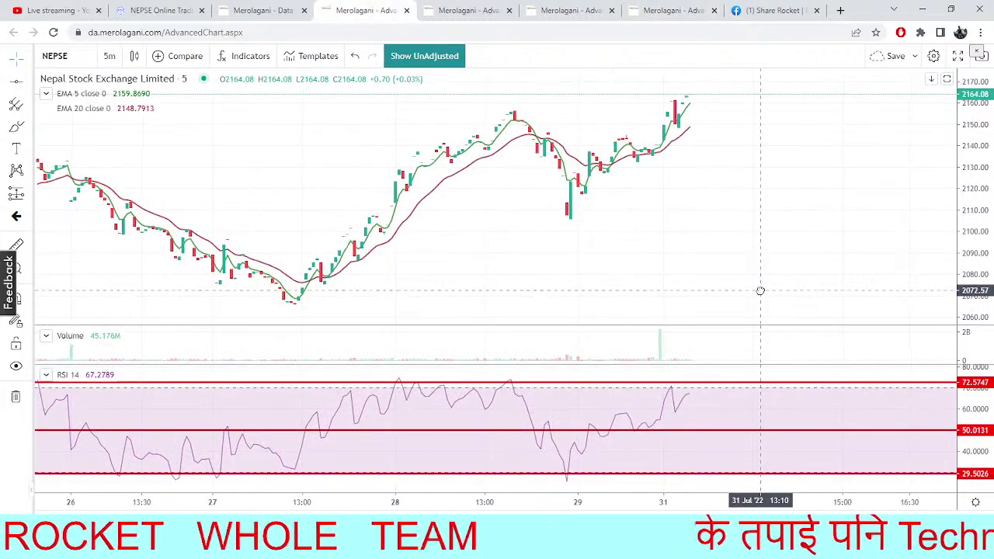
pyautogui.moveTo(760, 290); pyautogui.dragTo(738, 346)
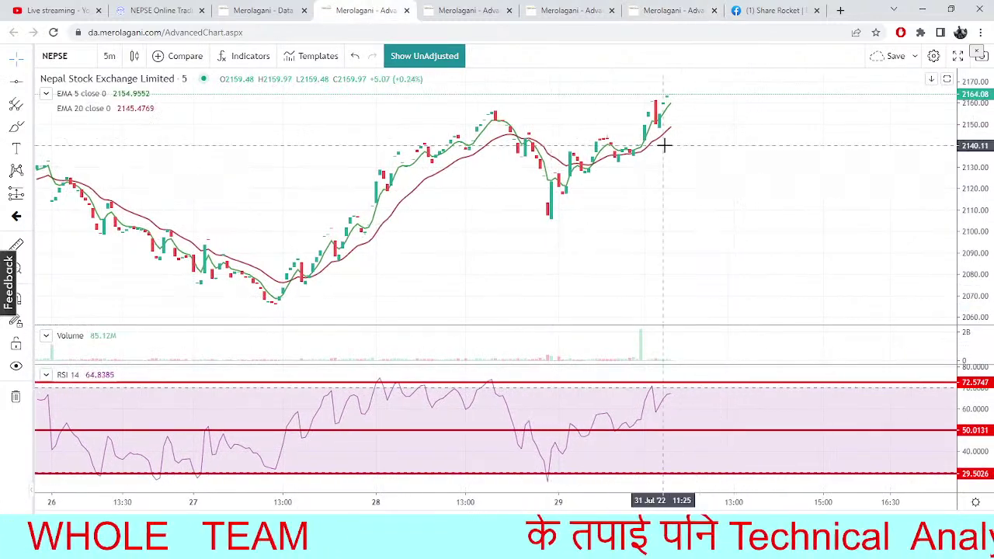
pyautogui.click(264, 8)
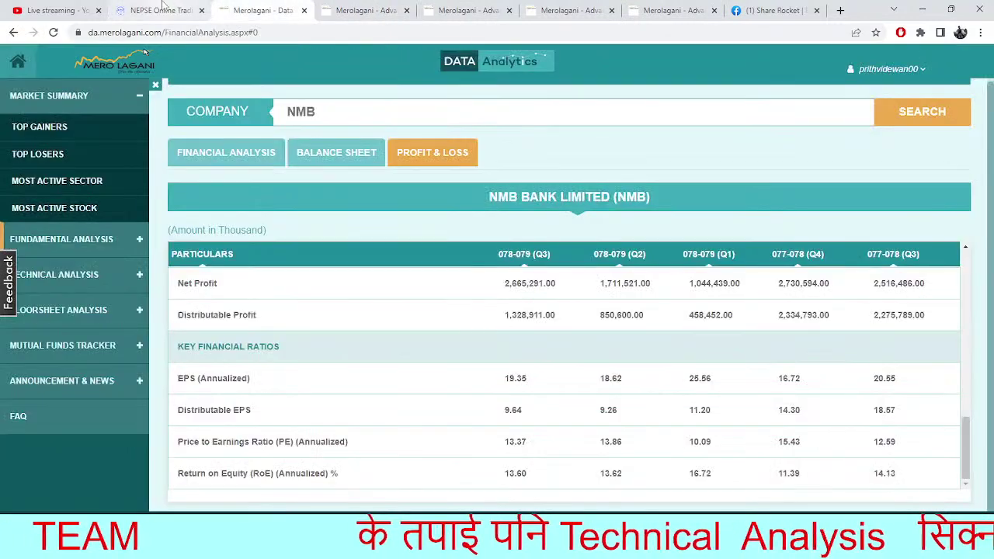
pyautogui.click(163, 8)
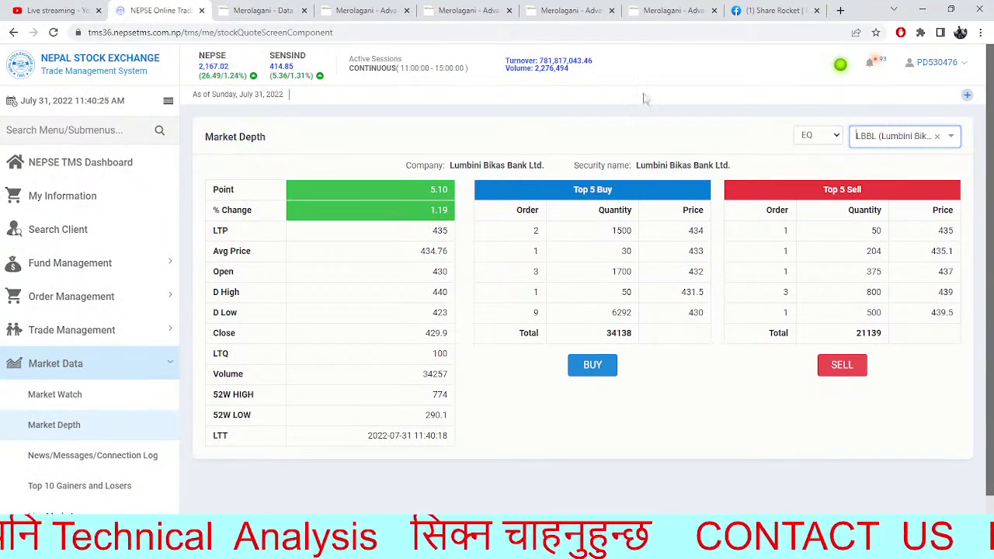
pyautogui.click(937, 136)
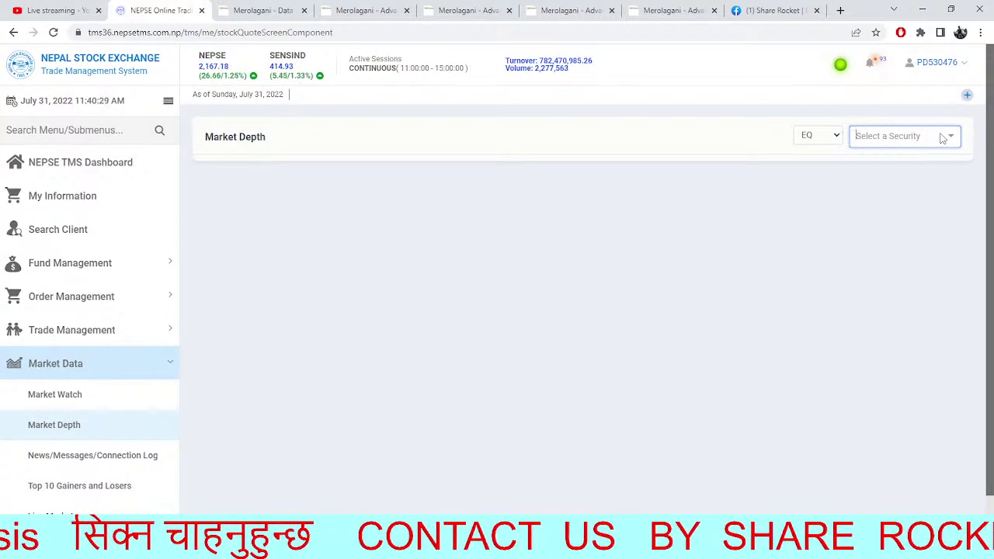
pyautogui.write('SHIV')
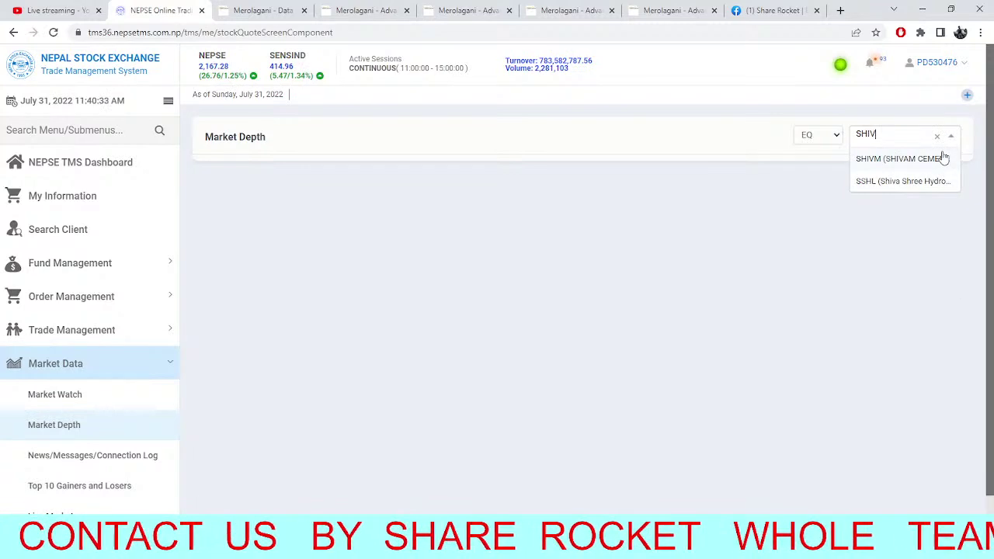
pyautogui.click(943, 158)
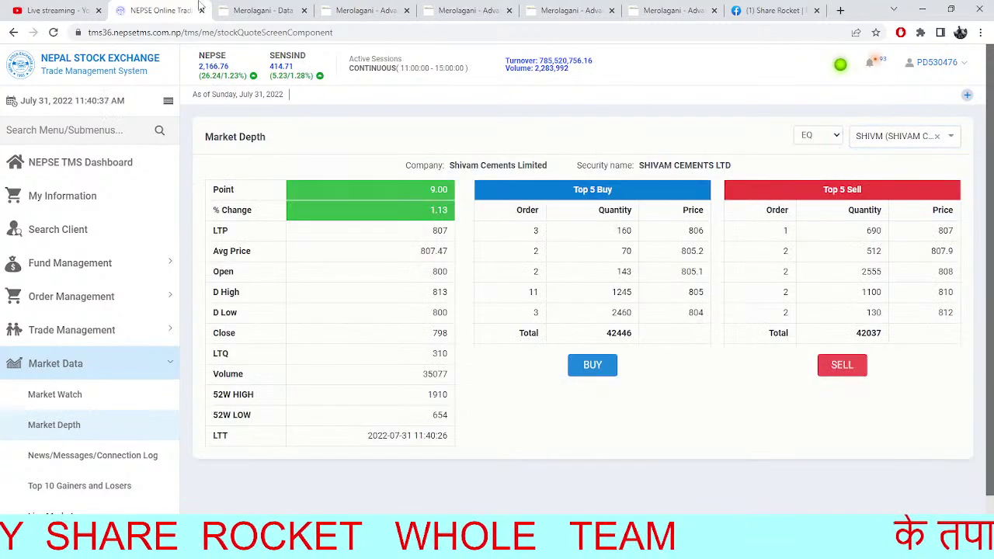
# Bring up Shivam Cements (SHIVM) on the 30-minute chart with Bollinger Bands and MACD
pyautogui.click(254, 10)
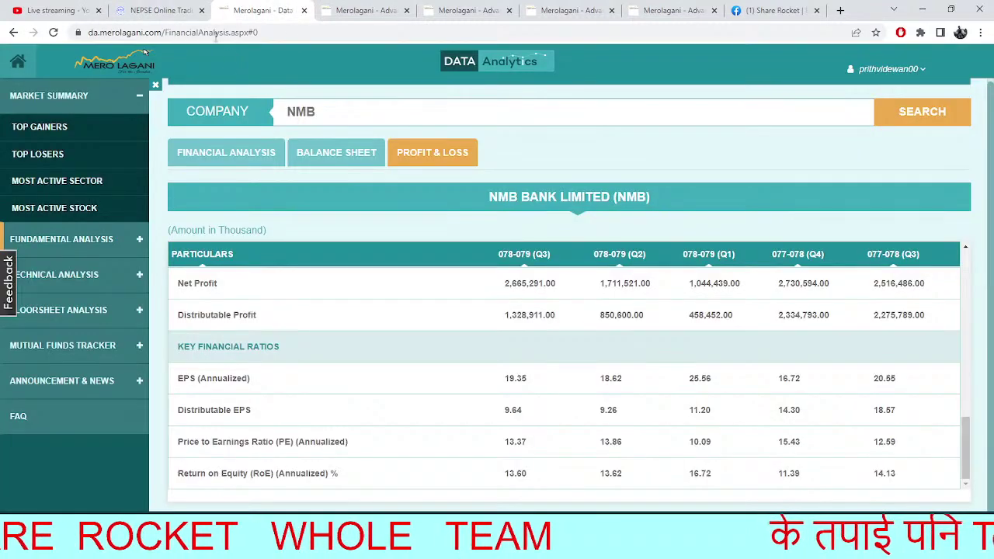
pyautogui.click(159, 11)
pyautogui.click(554, 6)
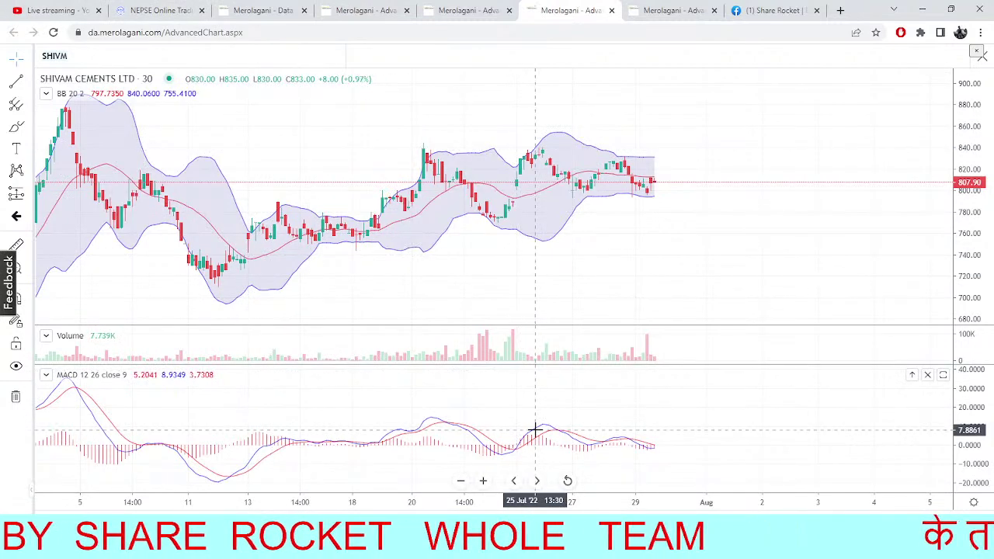
# Set the interval of the NEPSE index chart with the EMAs and RSI to 1 minute
pyautogui.click(281, 7)
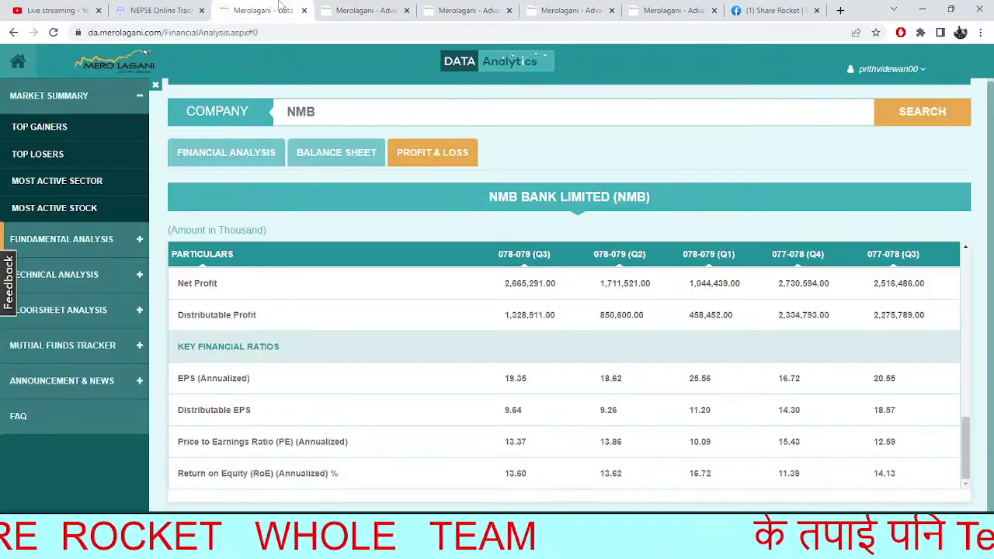
pyautogui.click(345, 10)
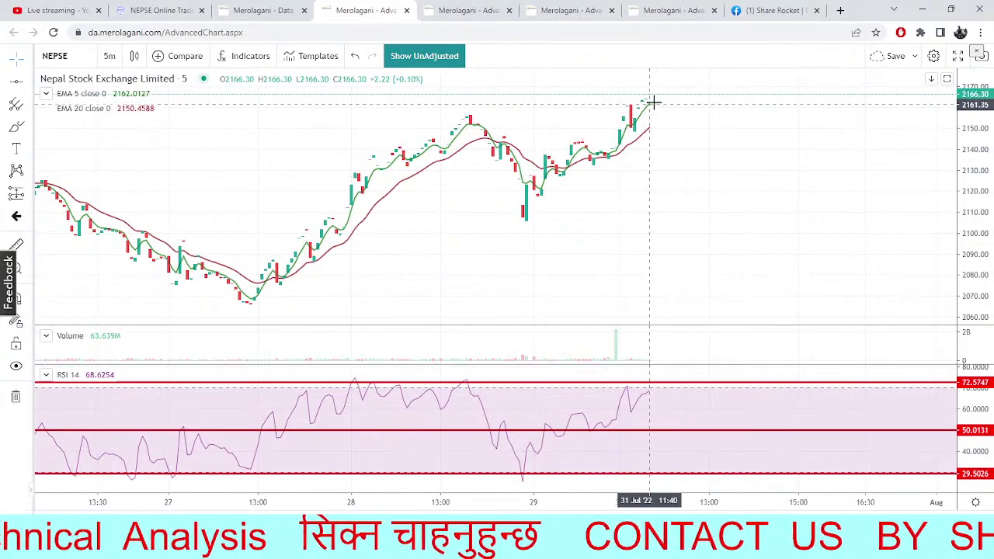
pyautogui.click(110, 56)
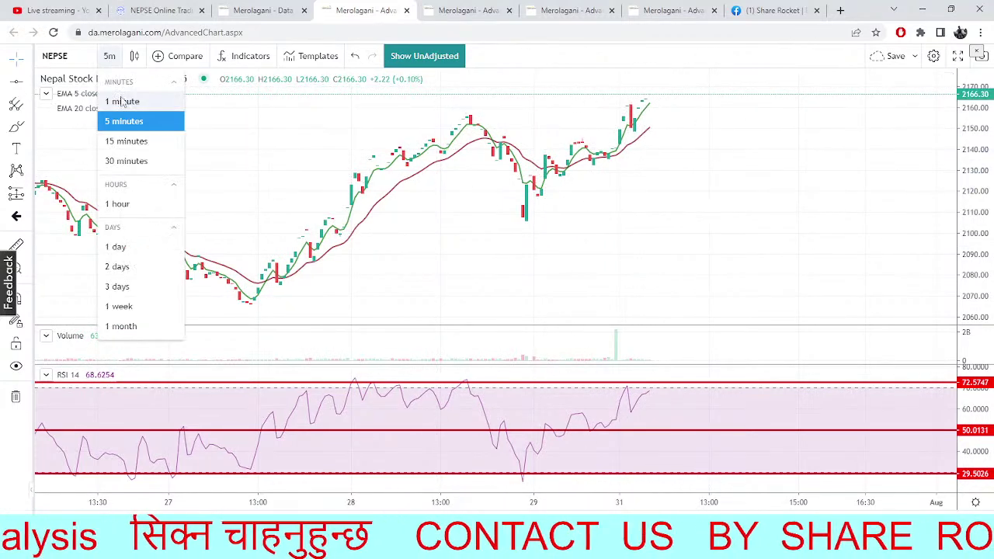
pyautogui.click(125, 101)
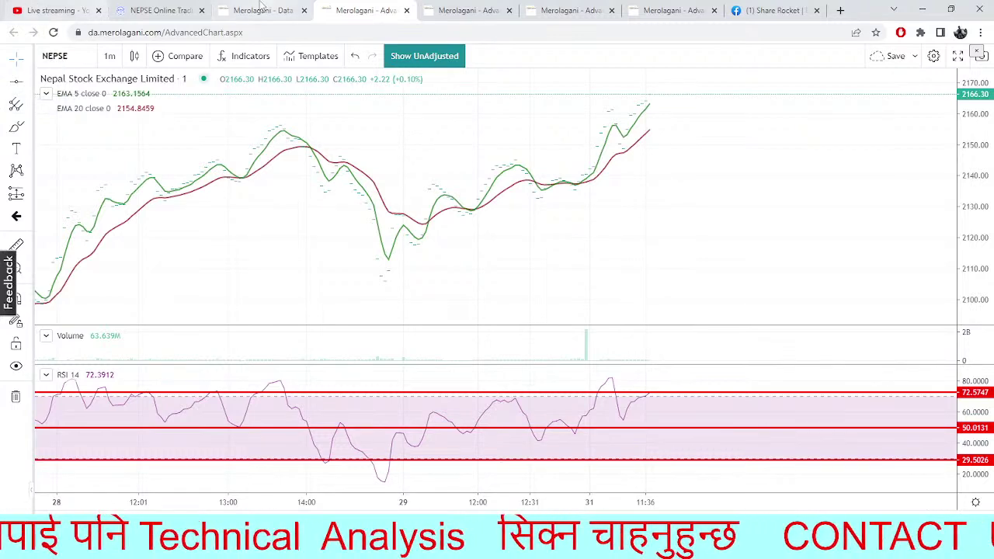
# Check the daily NEPSE pivots chart and switch the TMS market depth from Shivam Cements to NIC Asia Bank (NICA)
pyautogui.click(676, 10)
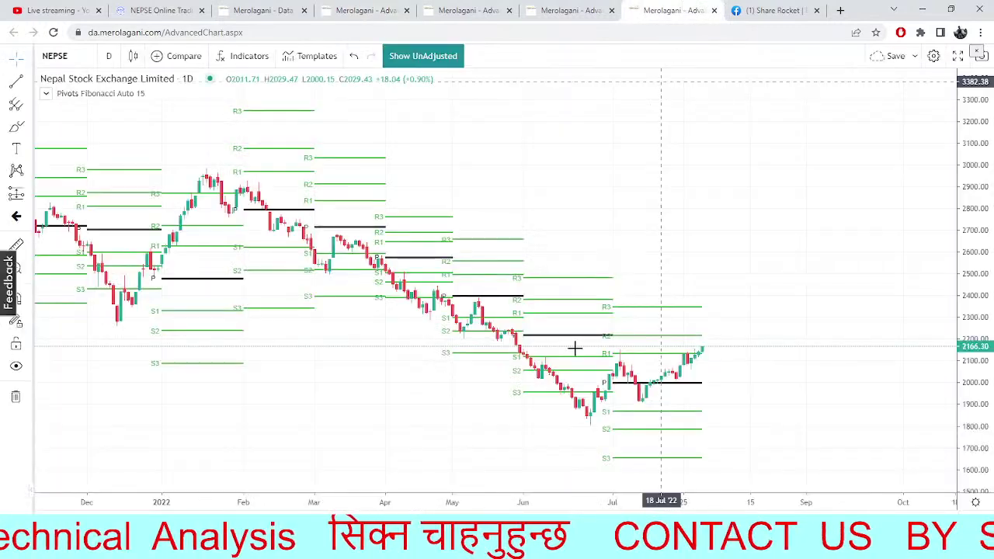
pyautogui.click(159, 10)
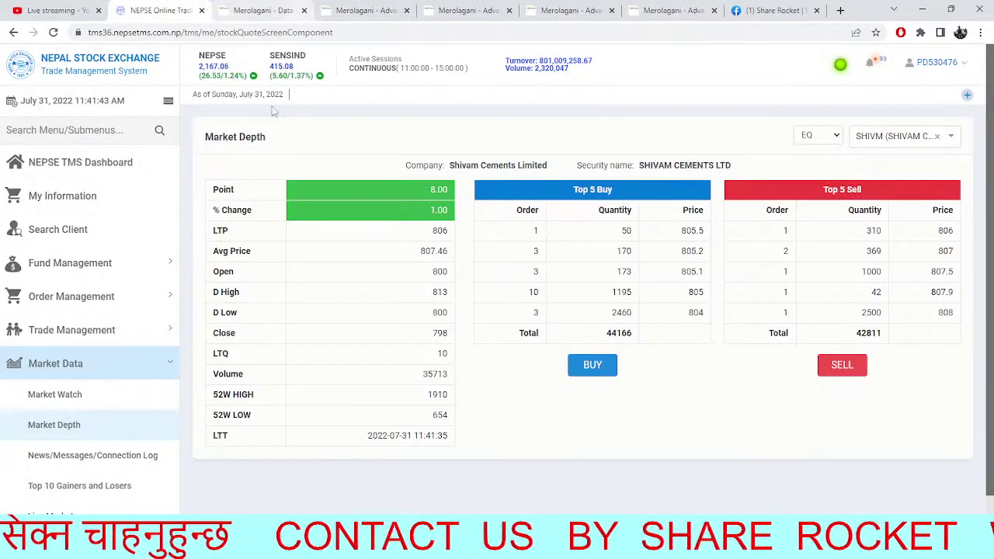
pyautogui.click(258, 9)
pyautogui.click(183, 7)
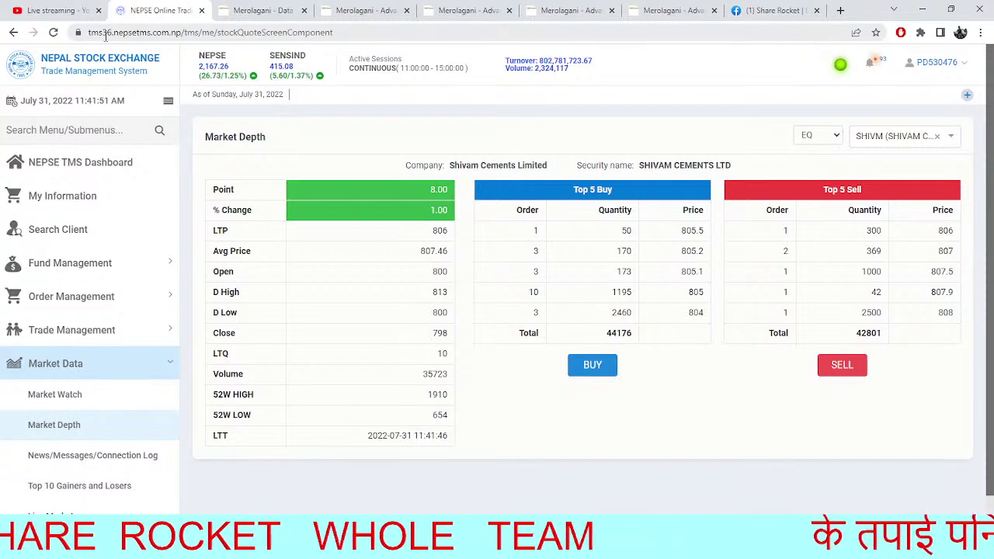
pyautogui.click(937, 138)
pyautogui.write('NICA')
pyautogui.click(936, 158)
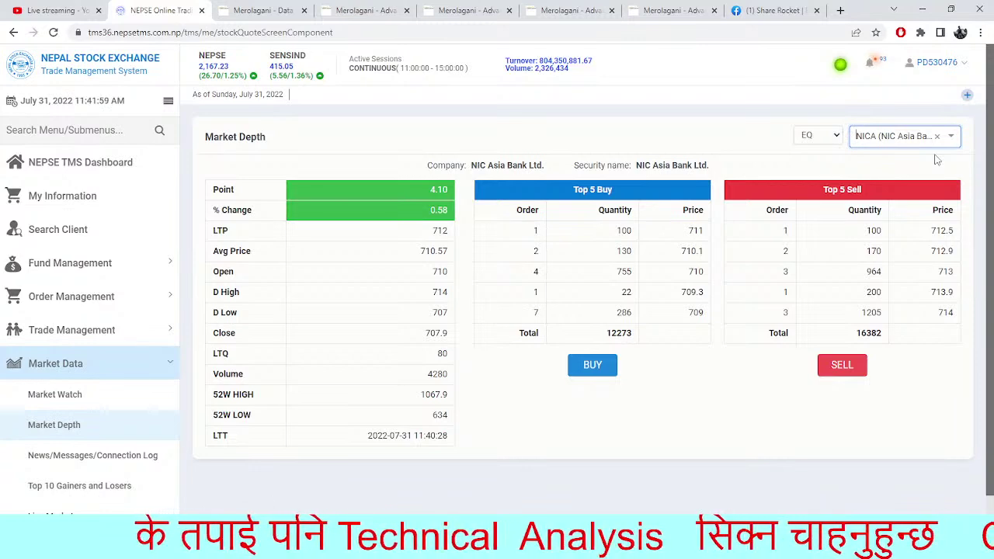
pyautogui.moveTo(912, 363); pyautogui.dragTo(697, 459)
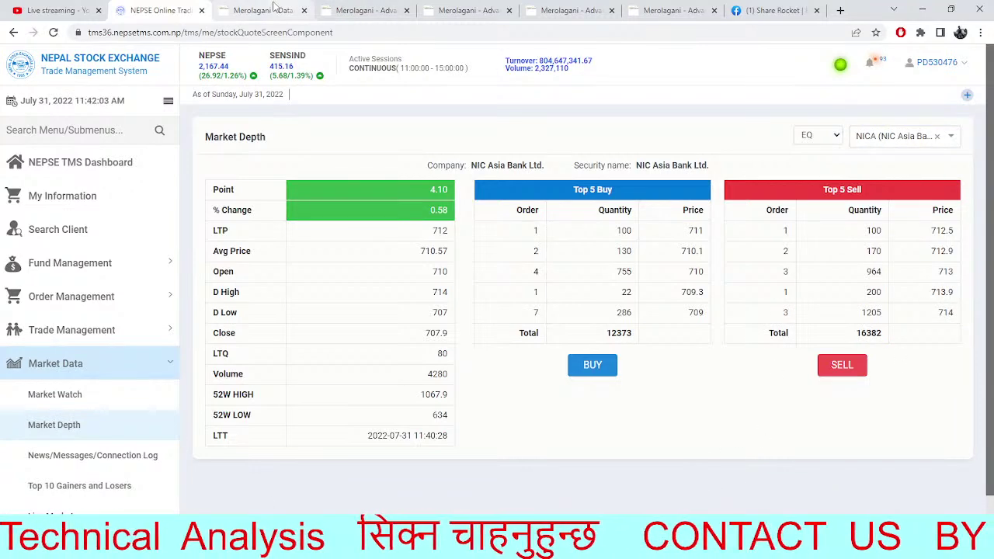
# Examine the latest swings on the 1-minute NEPSE chart with EMAs and RSI, and recheck the NIC Asia Bank market depth
pyautogui.click(260, 10)
pyautogui.click(361, 9)
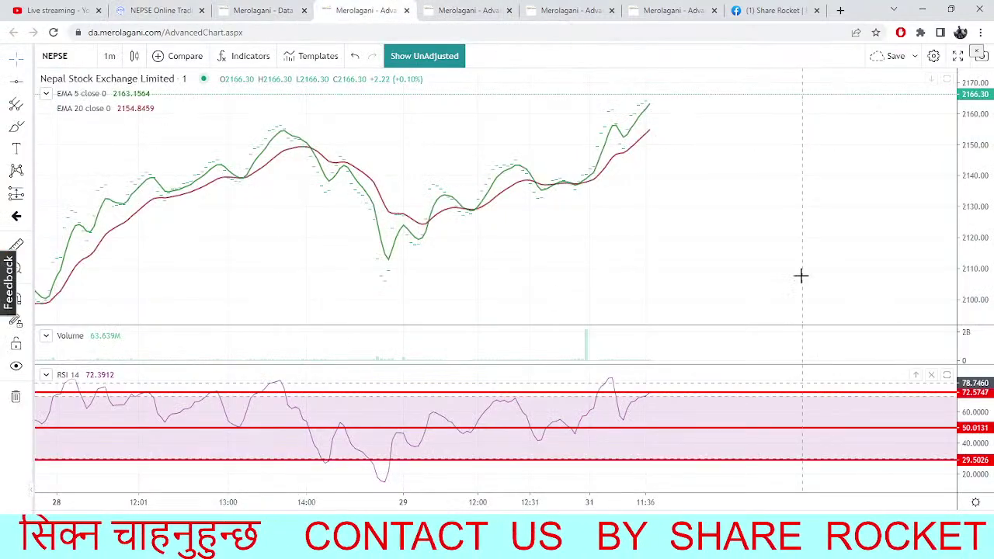
pyautogui.hscroll(3, 701, 213)
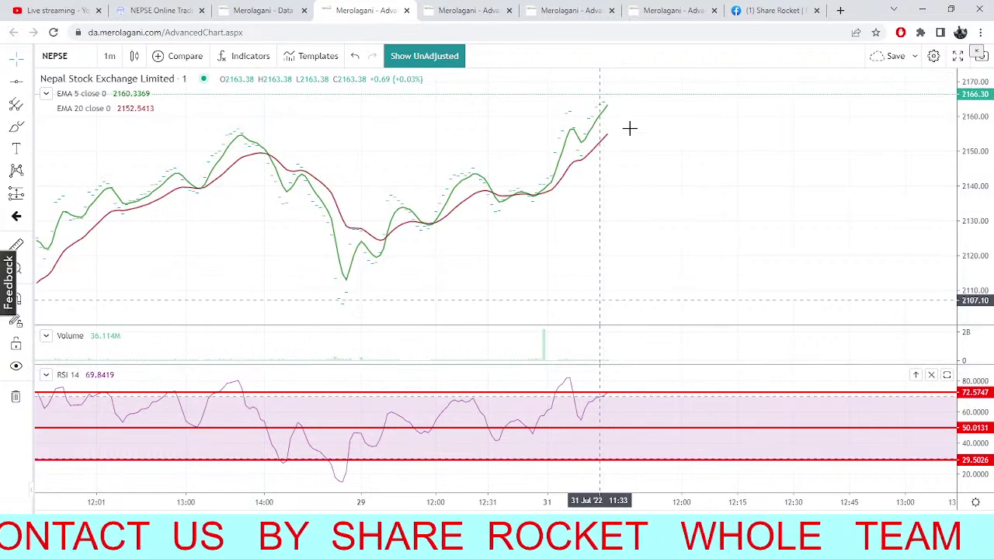
pyautogui.moveTo(663, 186); pyautogui.dragTo(692, 235)
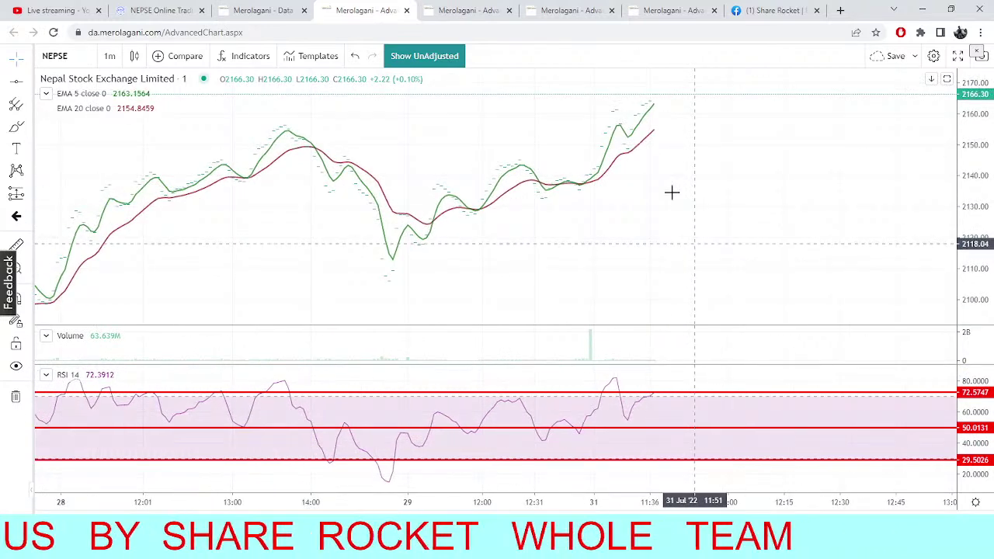
pyautogui.click(218, 13)
pyautogui.click(167, 11)
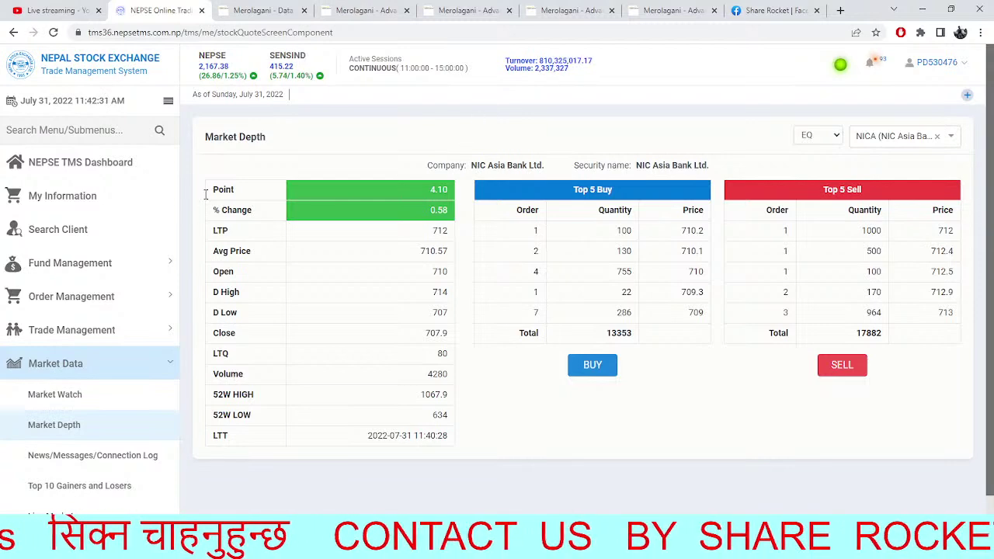
# Compare the 1-minute NEPSE, 30-minute Shivam Cements and daily NEPSE pivots charts, and return to the NICA market depth
pyautogui.click(362, 10)
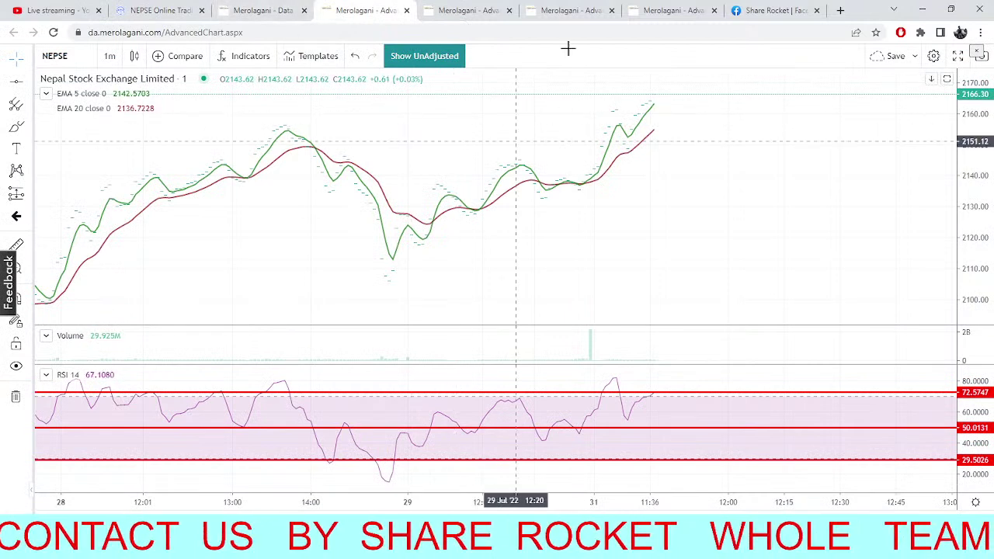
pyautogui.click(571, 10)
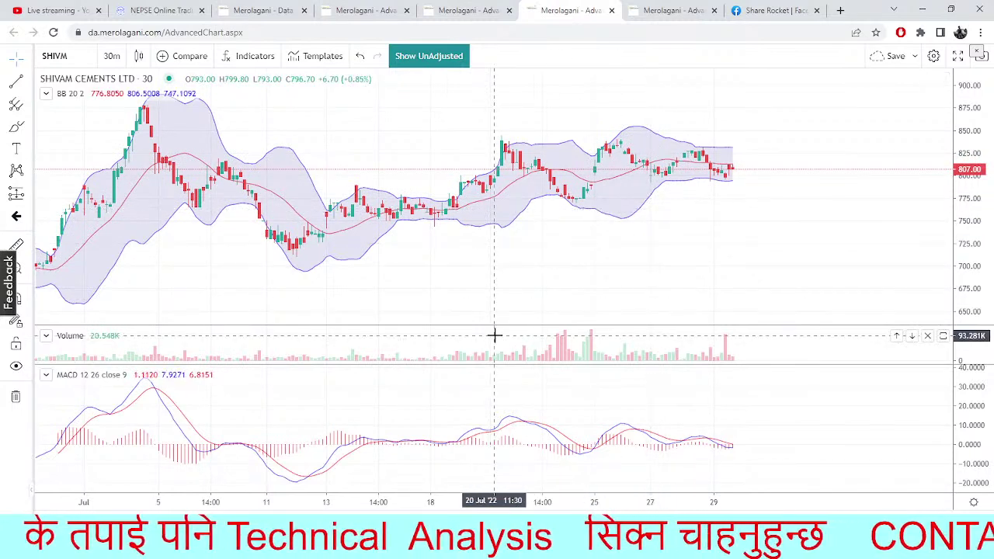
pyautogui.click(650, 13)
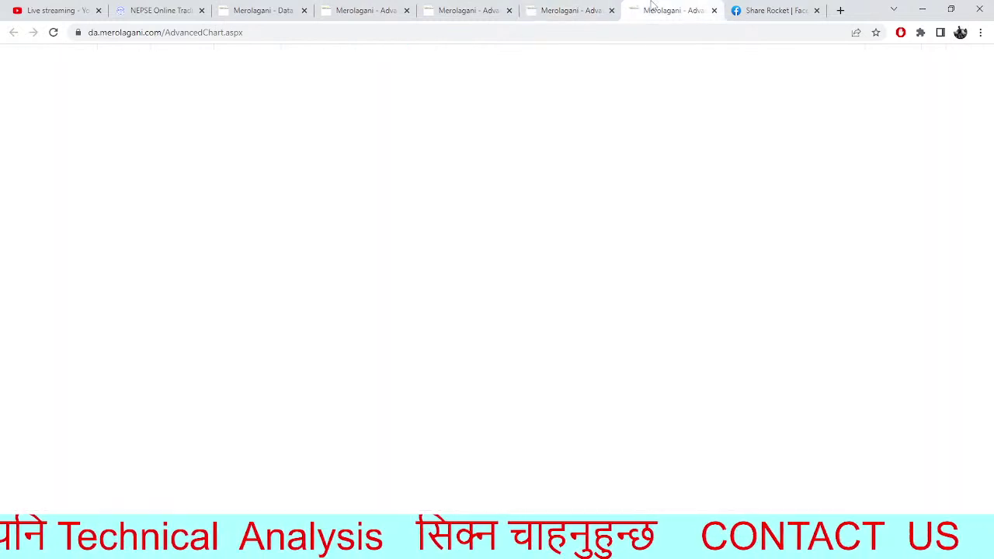
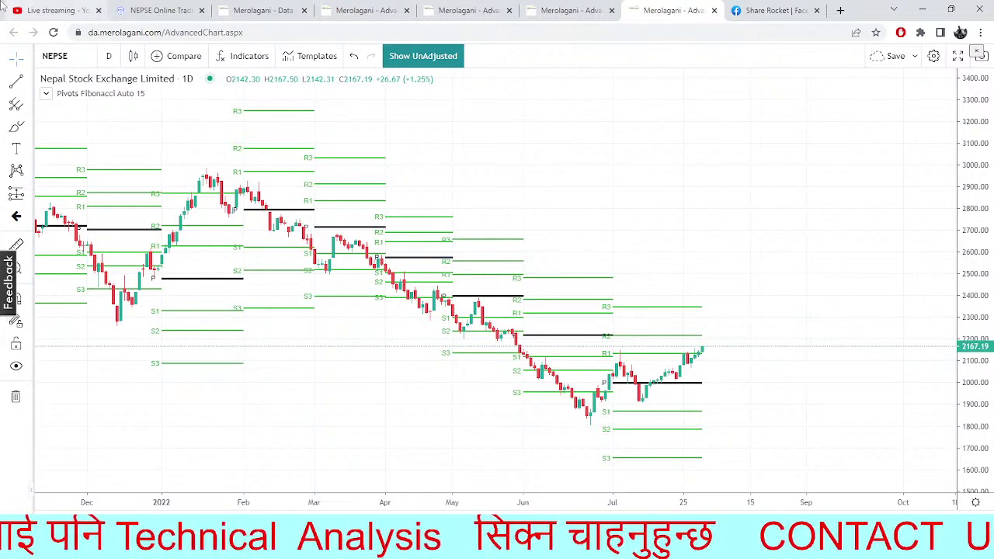
pyautogui.click(158, 10)
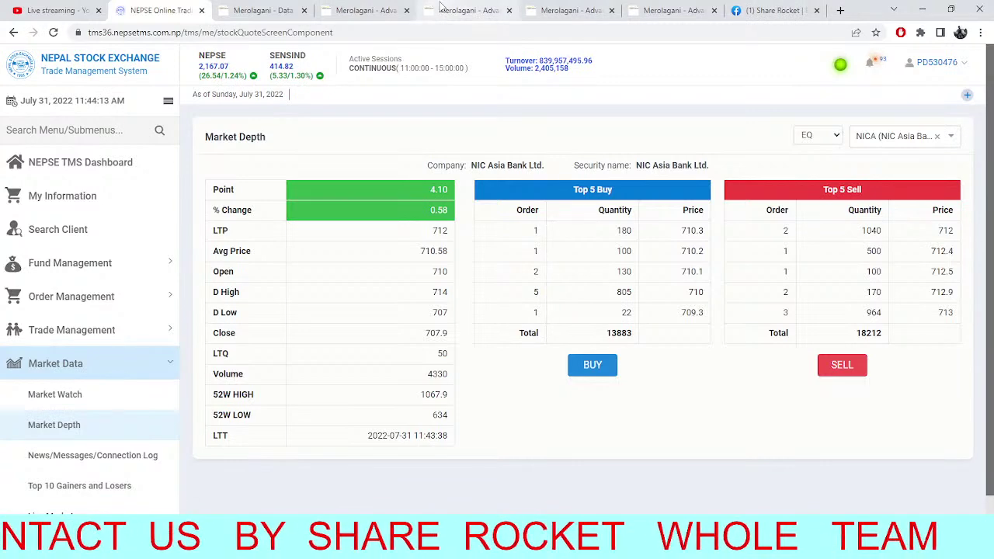
# Examine recent moves on the 1-minute NEPSE chart, the trend lines on its 5-minute chart, and the 30-minute SHIVM chart
pyautogui.click(350, 6)
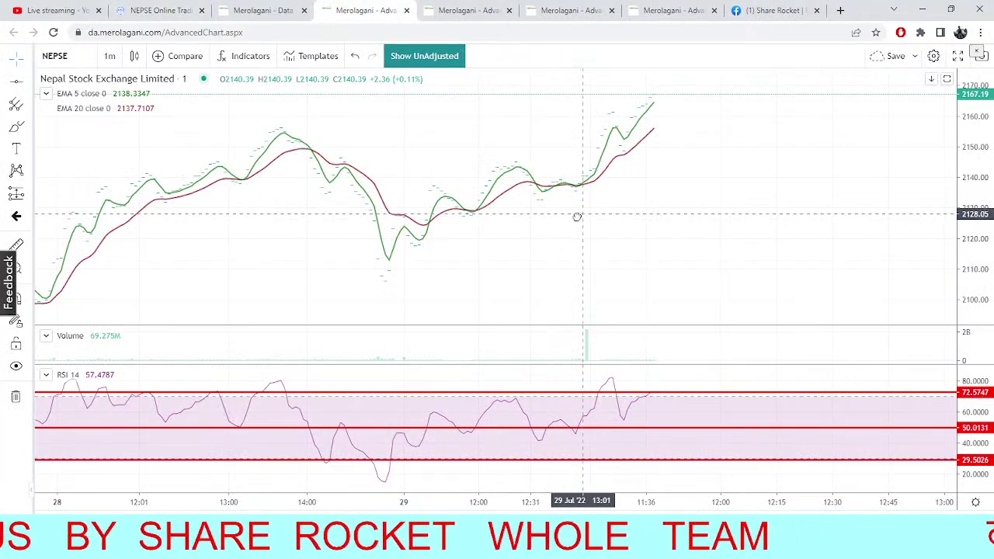
pyautogui.moveTo(384, 135); pyautogui.dragTo(384, 133)
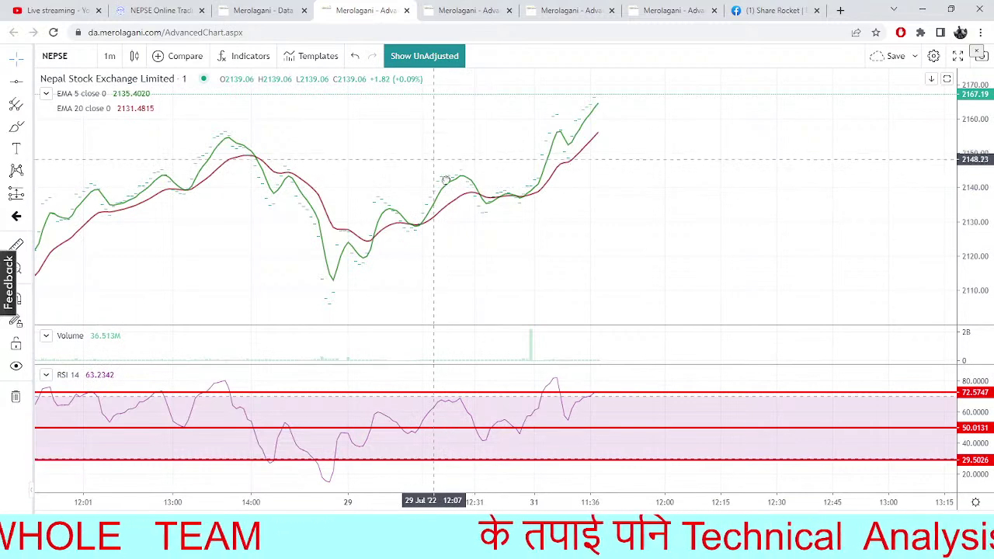
pyautogui.moveTo(175, 100); pyautogui.dragTo(186, 98)
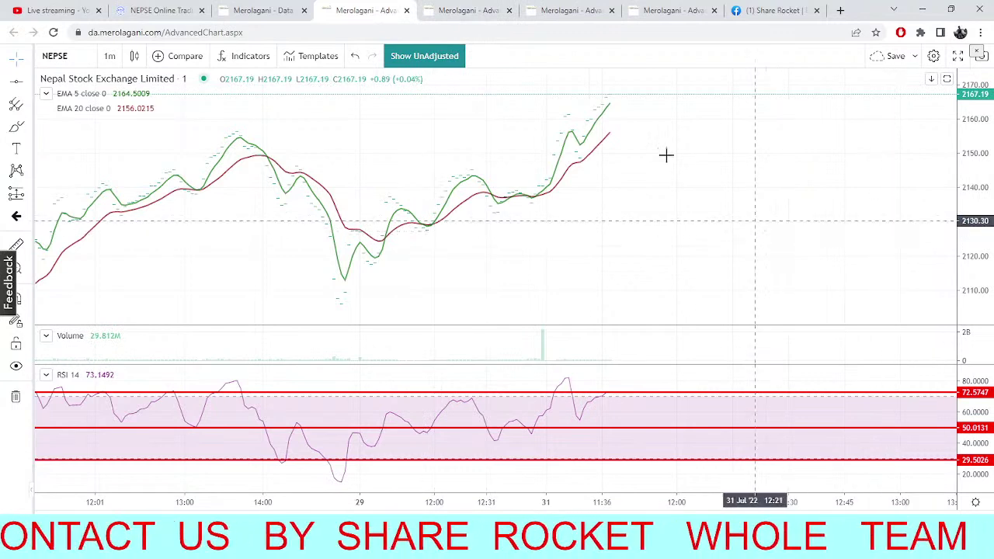
pyautogui.click(494, 9)
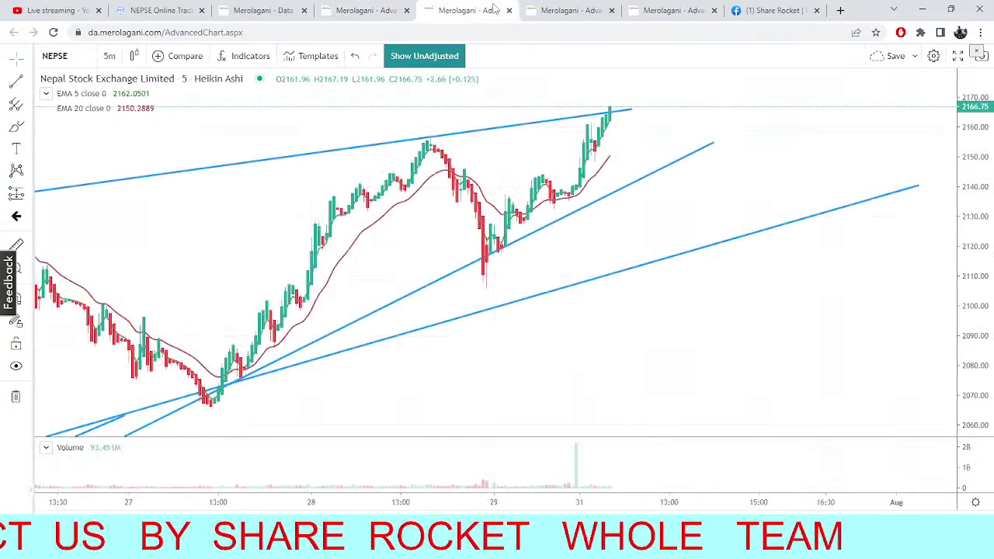
pyautogui.click(555, 8)
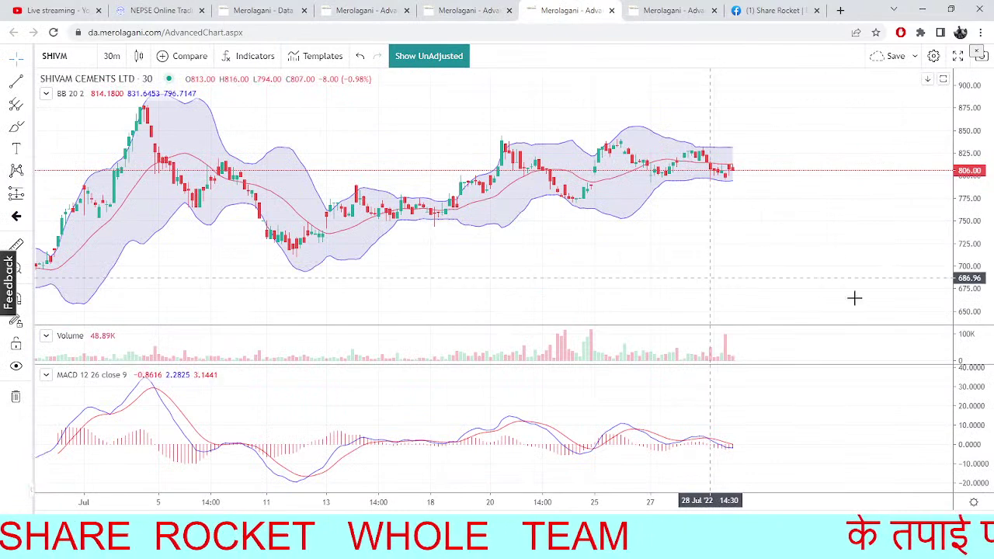
# Search the stock symbols for "ADAES" from the daily Fibonacci pivots chart
pyautogui.click(680, 7)
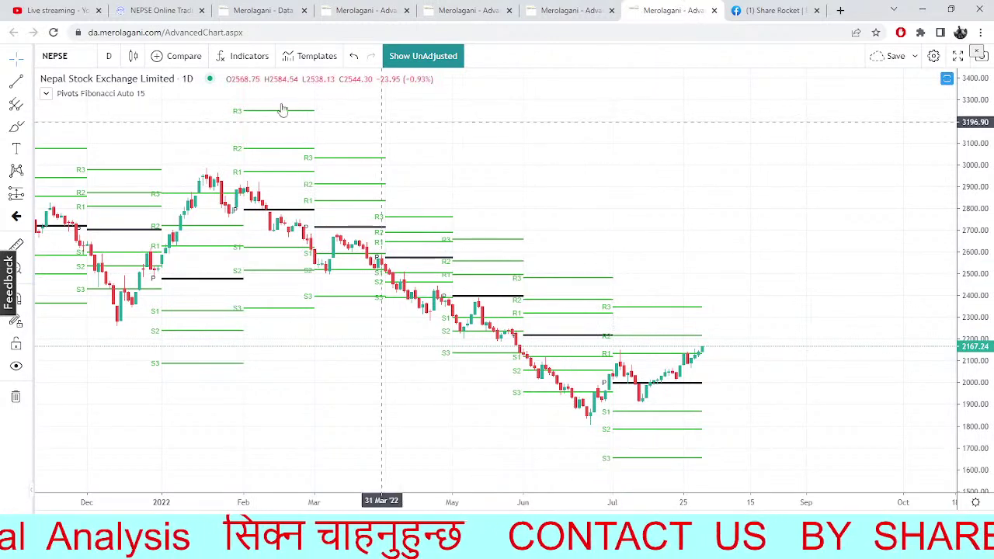
pyautogui.click(67, 54)
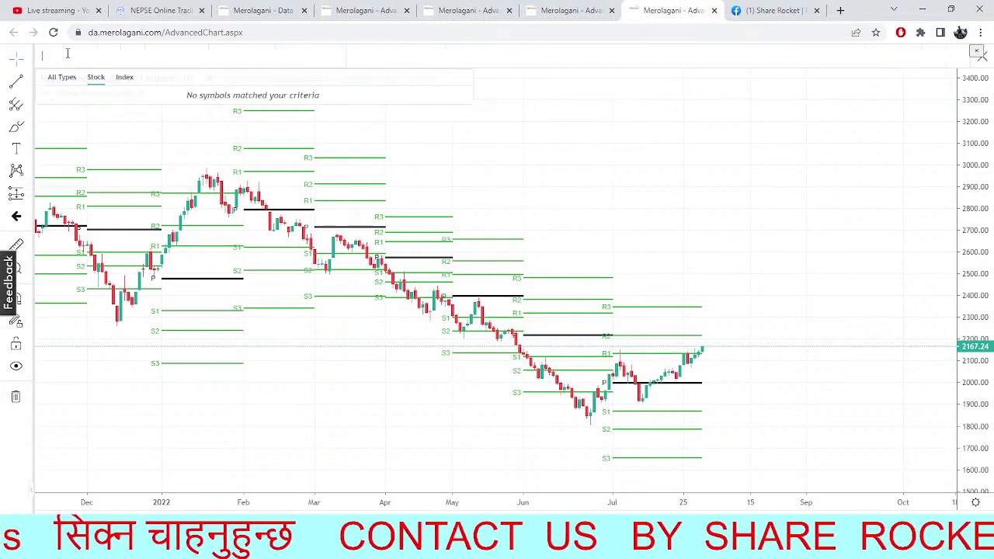
pyautogui.write('ADAES')
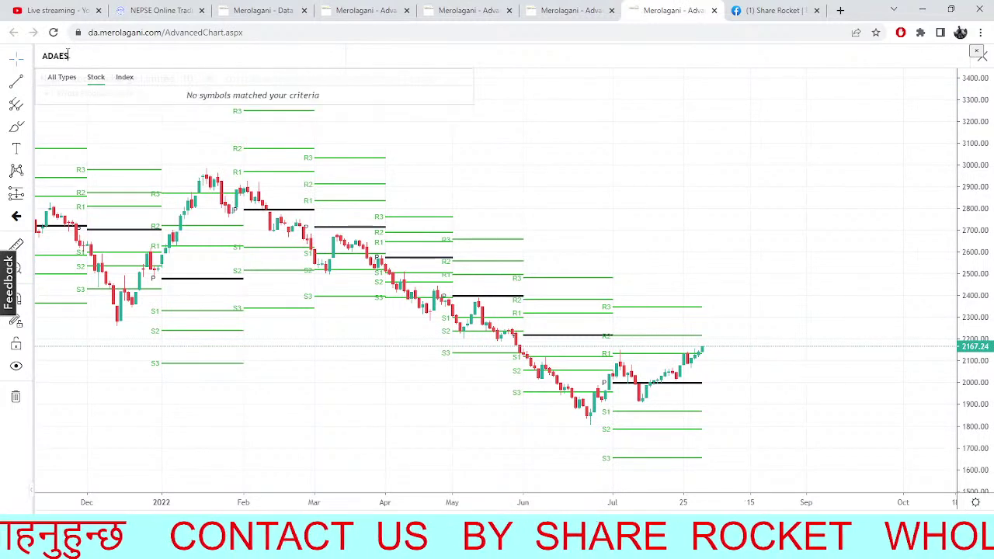
# Switch the TMS market depth to Adarsha Laghubitta (ADLB) and highlight the total of its buy orders
pyautogui.click(159, 10)
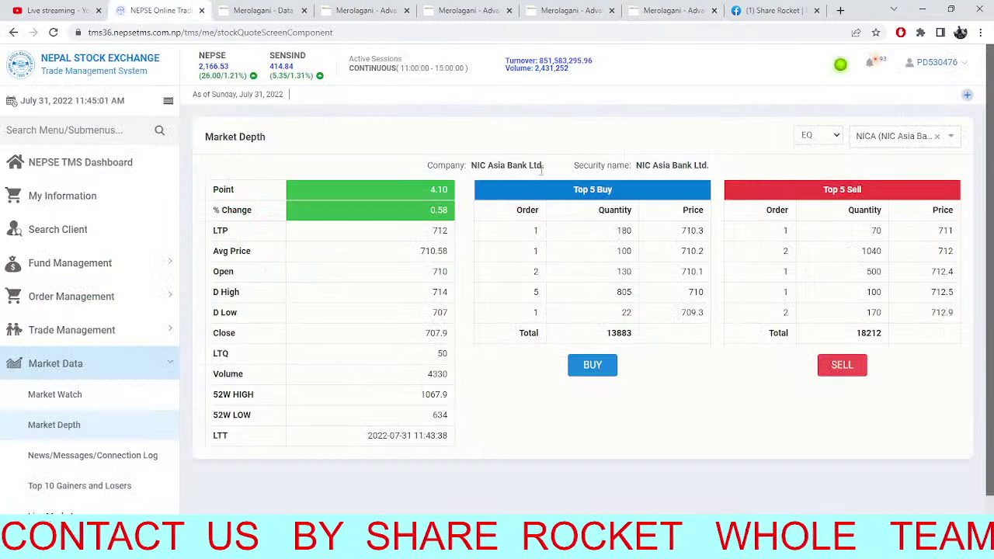
pyautogui.click(937, 136)
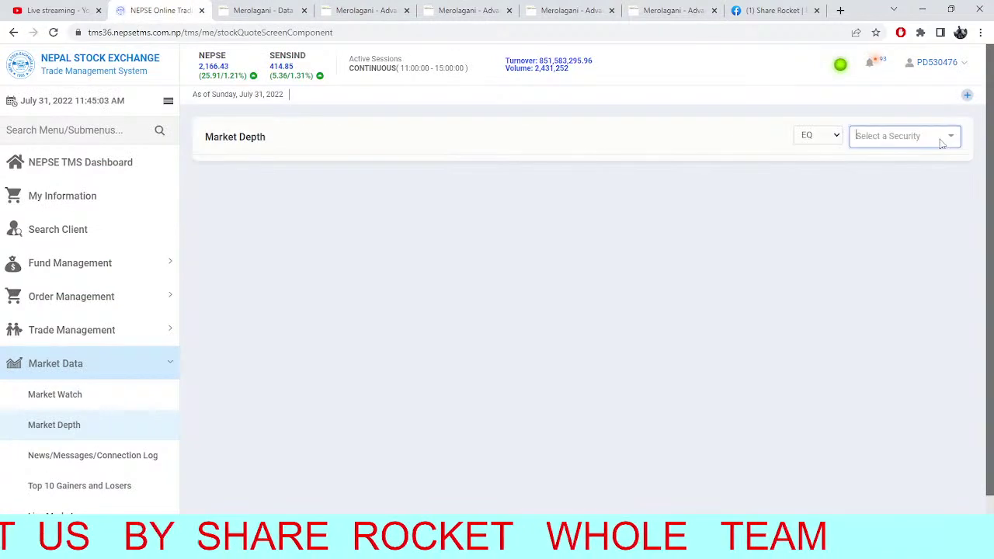
pyautogui.write('ADARS')
pyautogui.click(934, 159)
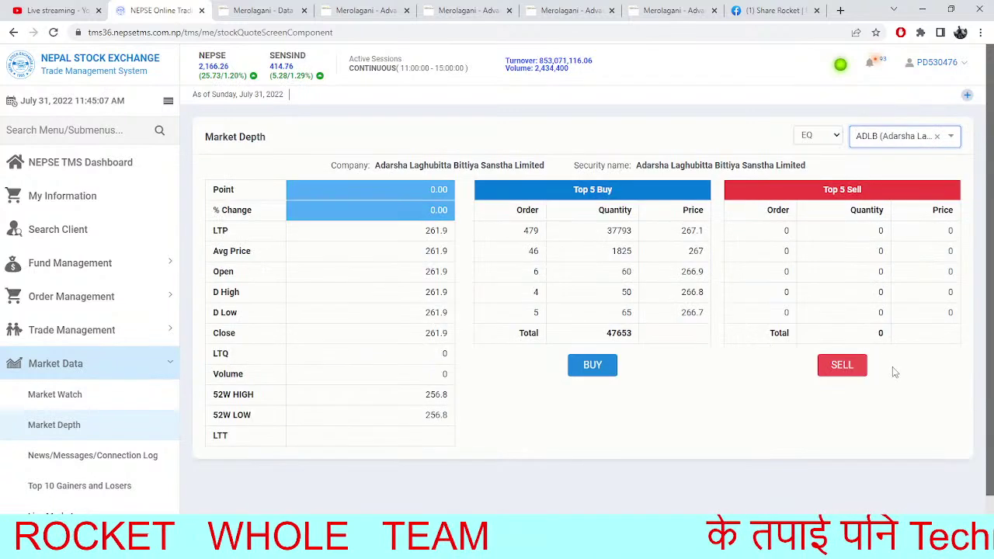
pyautogui.moveTo(711, 332); pyautogui.dragTo(683, 196)
pyautogui.click(738, 346)
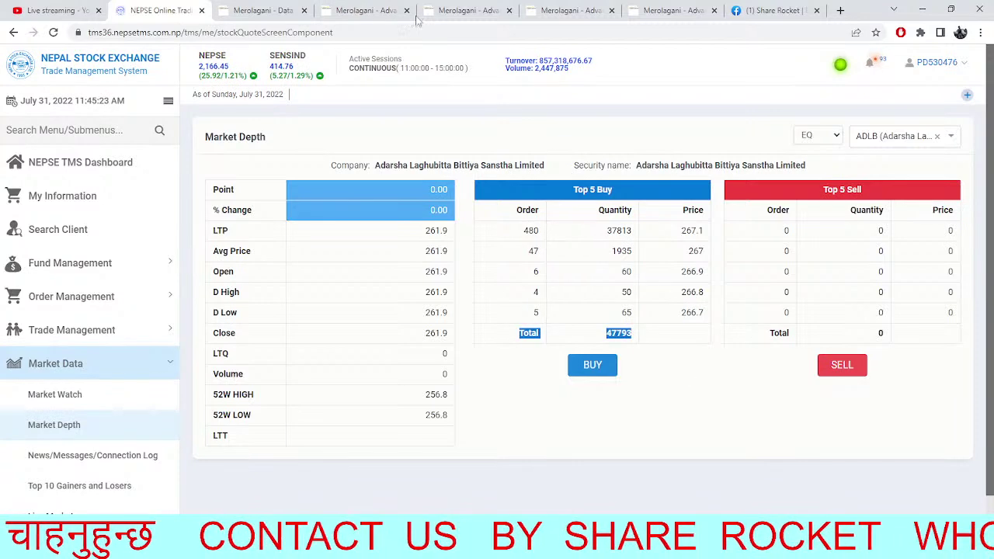
# Examine the 1-minute NEPSE chart and NMB Bank's profit and loss figures, cross-checking the ADLB market depth
pyautogui.click(357, 10)
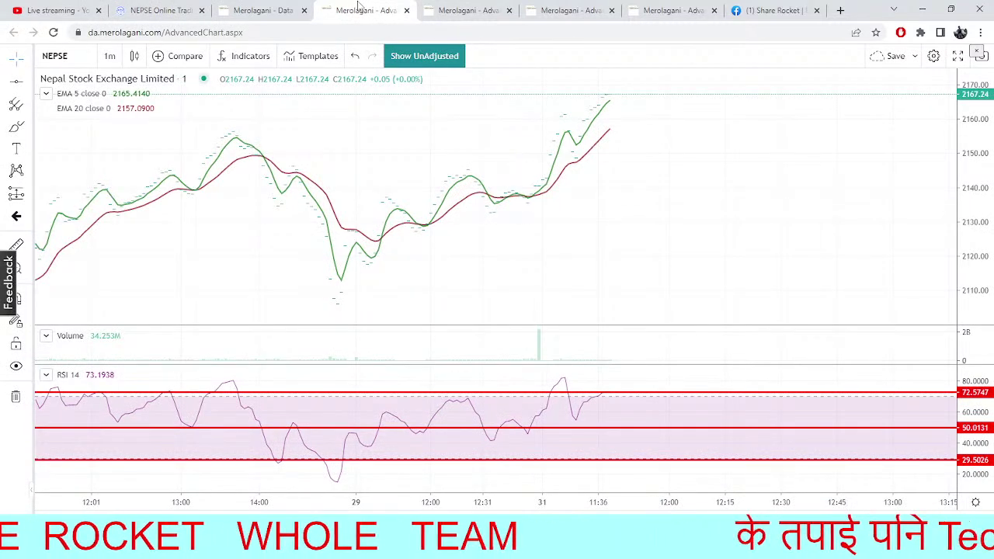
pyautogui.moveTo(615, 256); pyautogui.dragTo(645, 308)
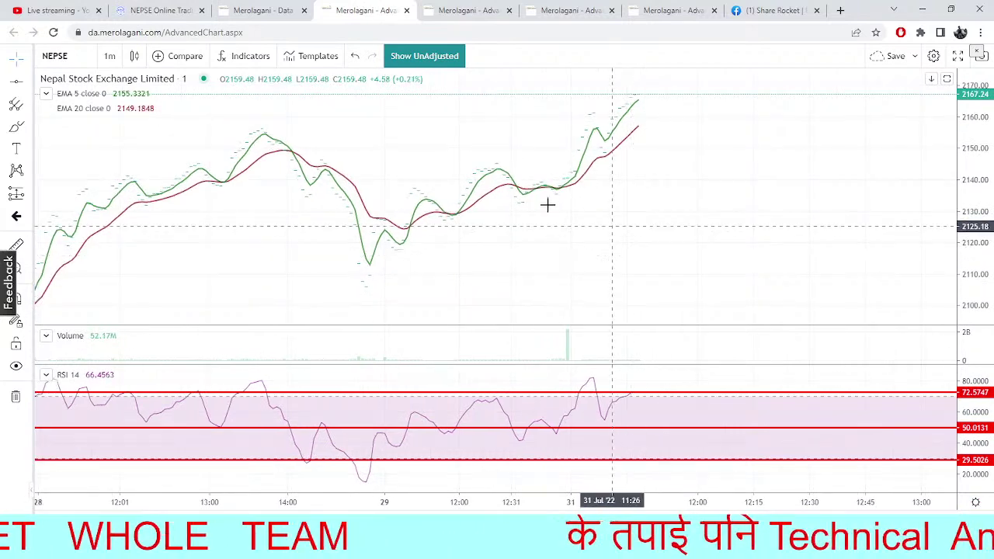
pyautogui.click(260, 10)
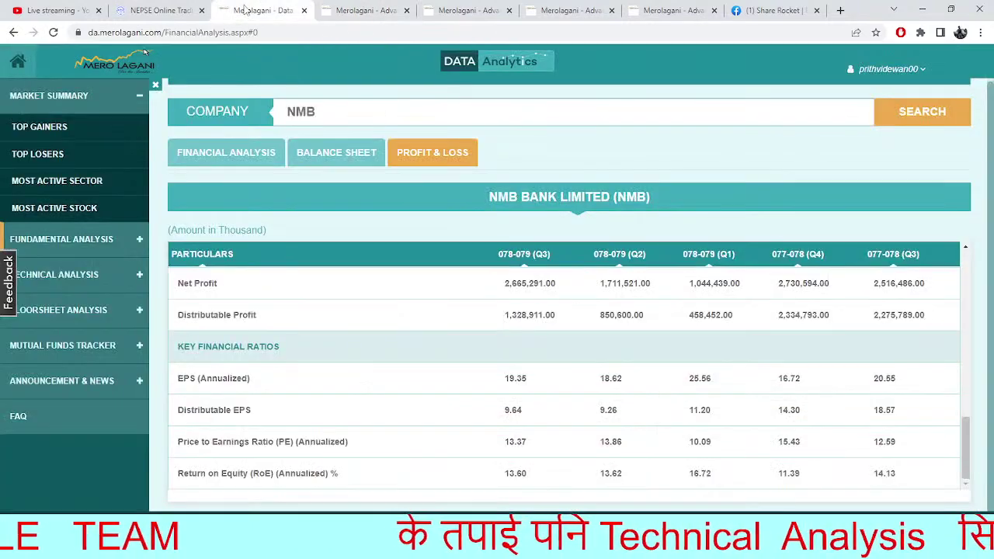
pyautogui.click(159, 10)
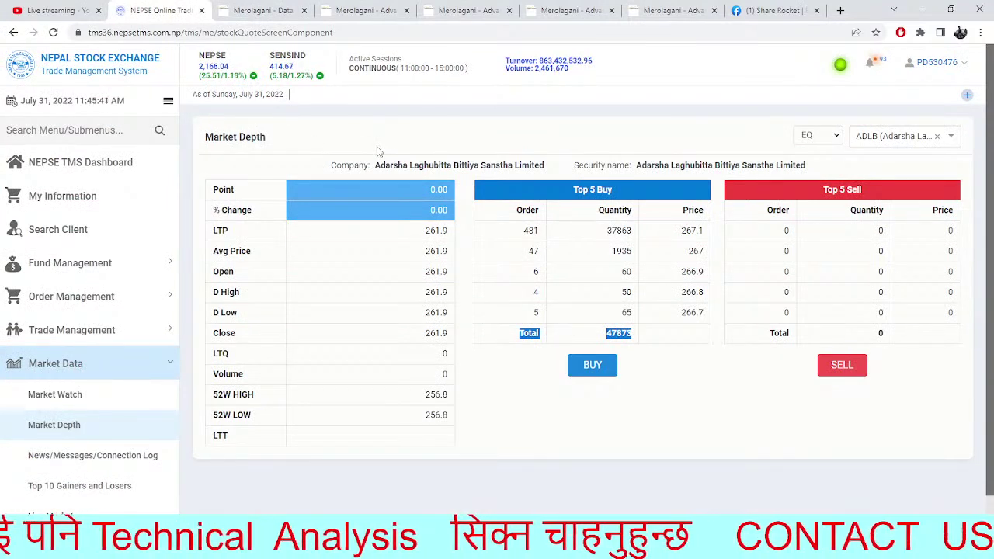
pyautogui.click(219, 10)
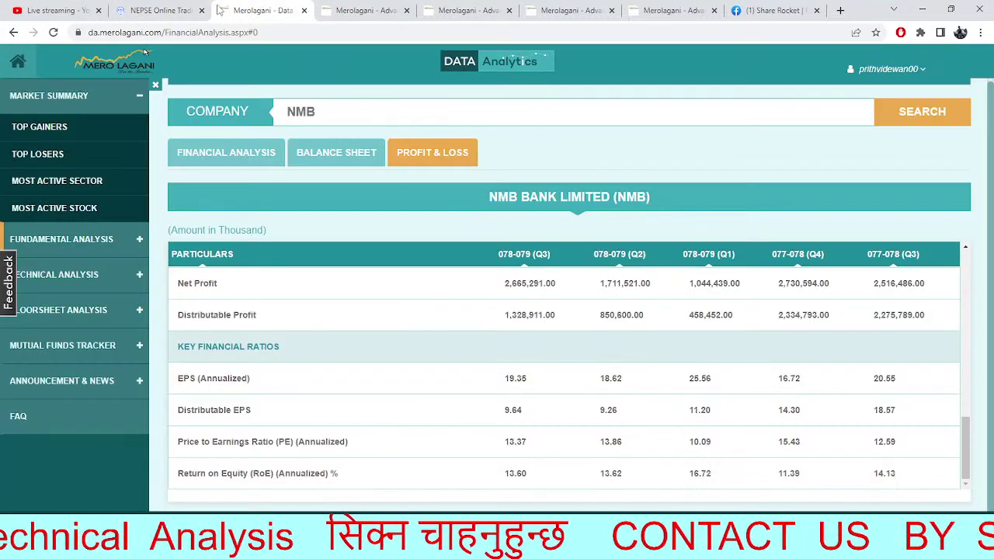
pyautogui.click(163, 10)
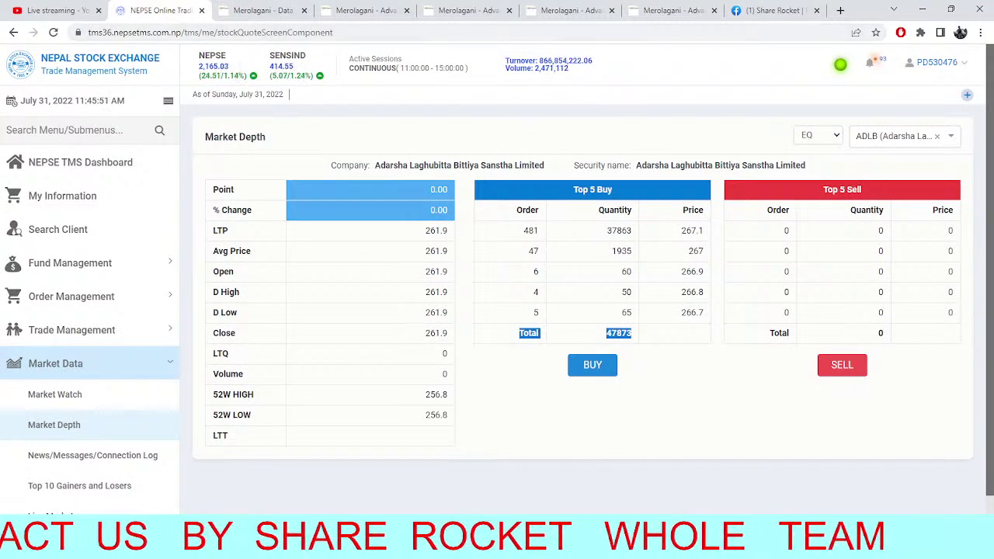
# Switch to YouTube Studio and post the Share Rocket Facebook page link in the stream's live chat
pyautogui.click(54, 10)
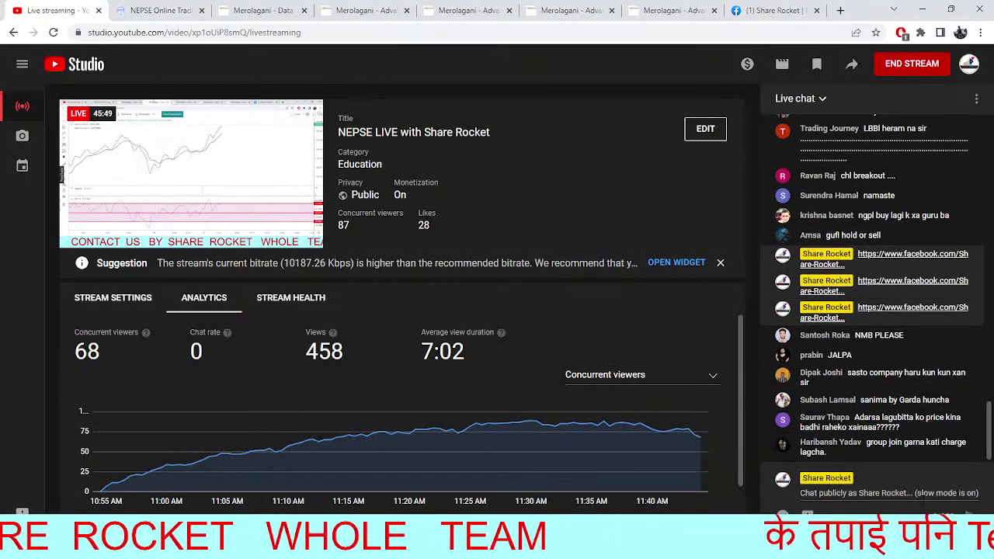
pyautogui.rightClick(822, 492)
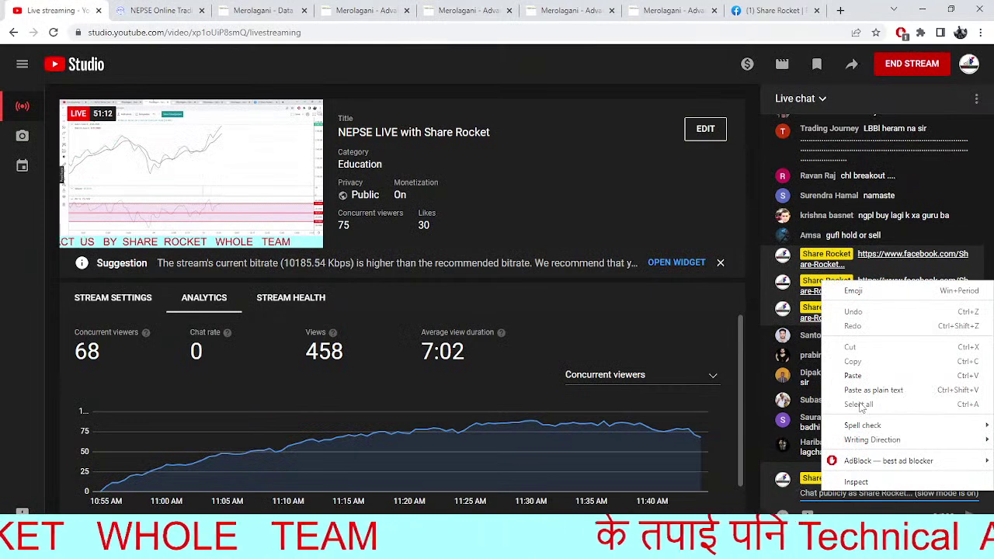
pyautogui.click(873, 390)
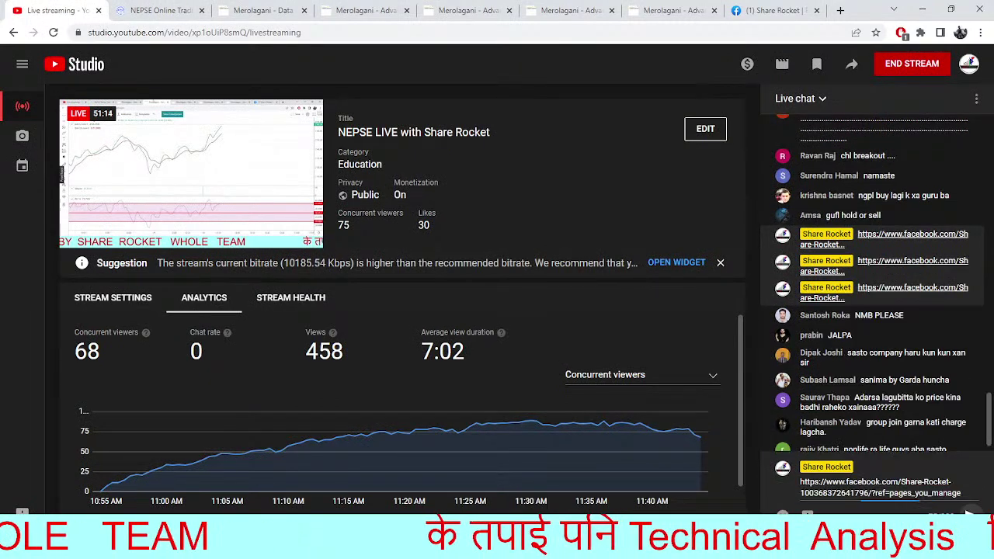
pyautogui.press('Return')
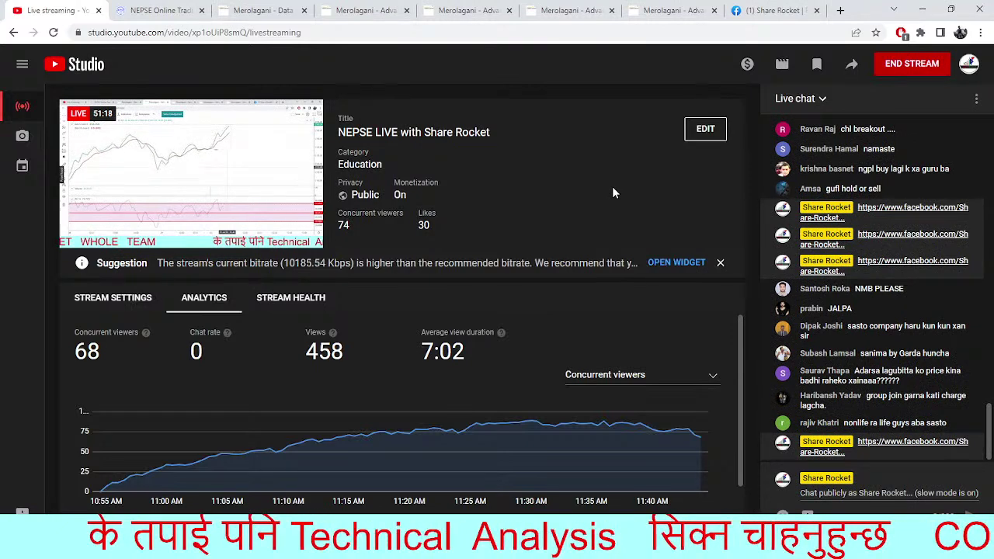
# Examine the ADLB market depth in TMS, the latest moves on the 1-minute NEPSE chart, and NMB Bank's profit and loss figures
pyautogui.click(218, 6)
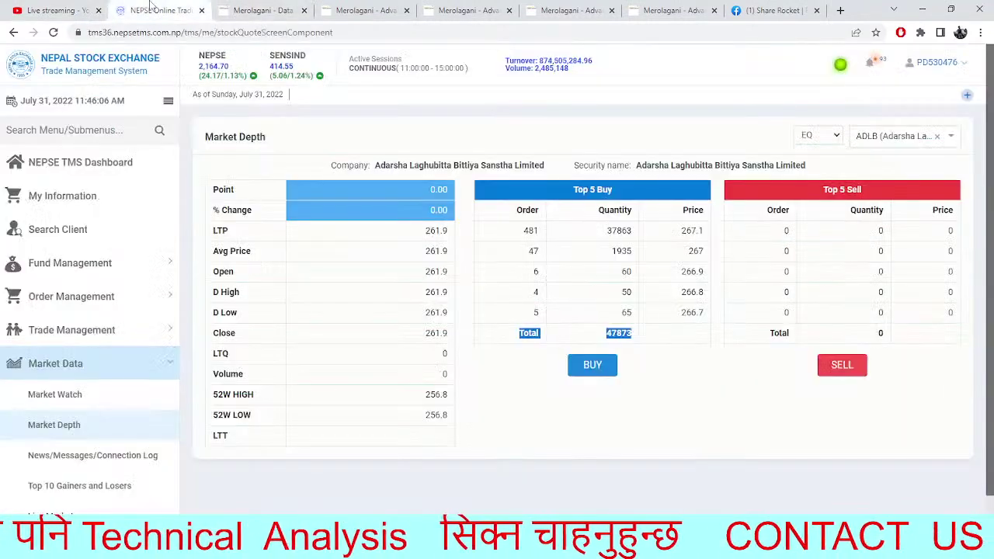
pyautogui.click(160, 10)
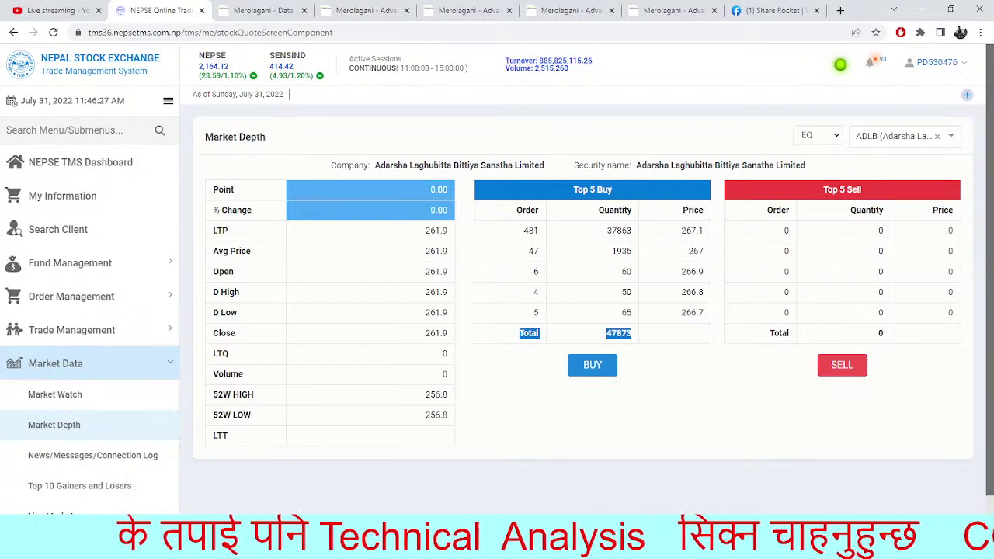
pyautogui.click(365, 10)
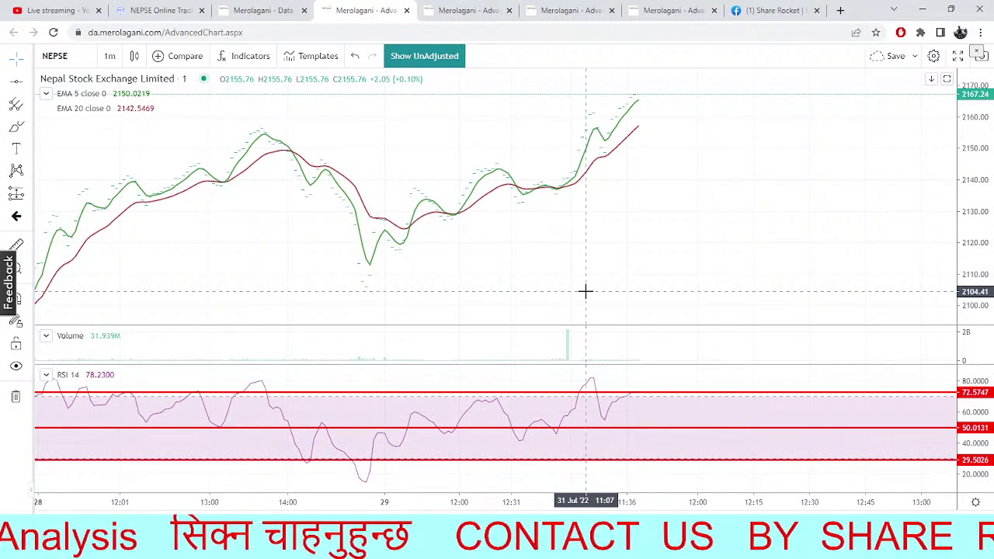
pyautogui.moveTo(593, 291); pyautogui.dragTo(541, 298)
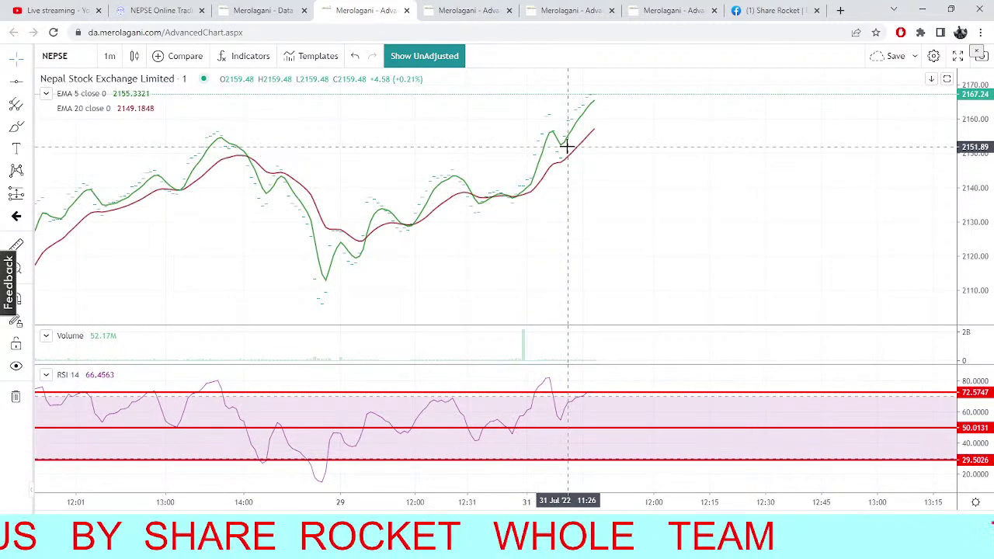
pyautogui.click(272, 10)
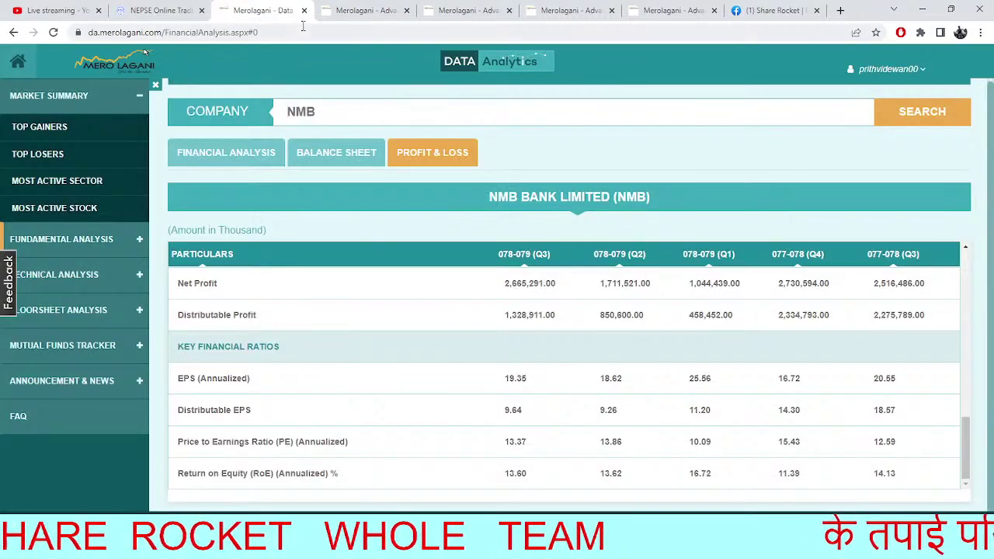
# Enlarge the volume pane beneath the price pane on the 1-minute NEPSE chart with the RSI
pyautogui.click(354, 10)
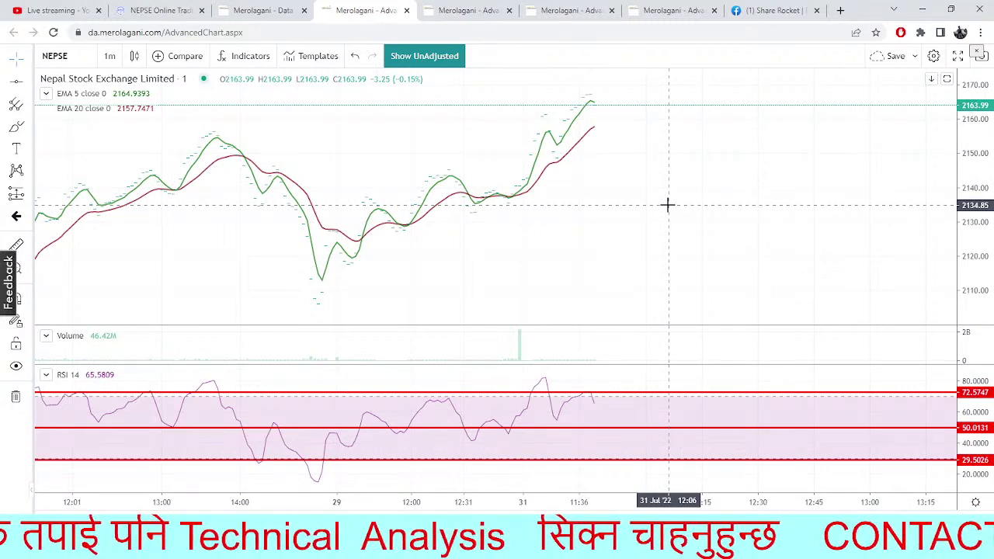
pyautogui.moveTo(562, 326); pyautogui.dragTo(632, 228)
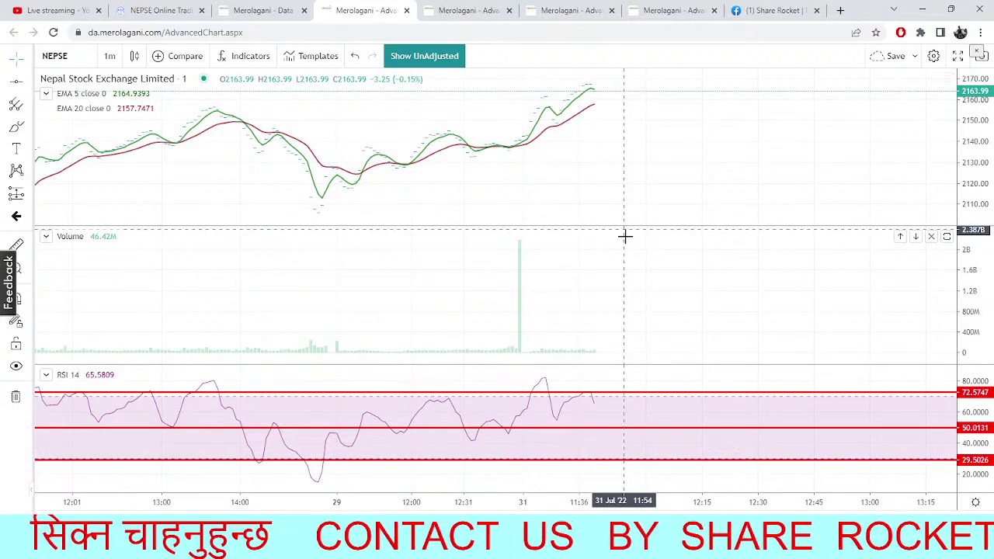
pyautogui.moveTo(627, 226); pyautogui.dragTo(634, 289)
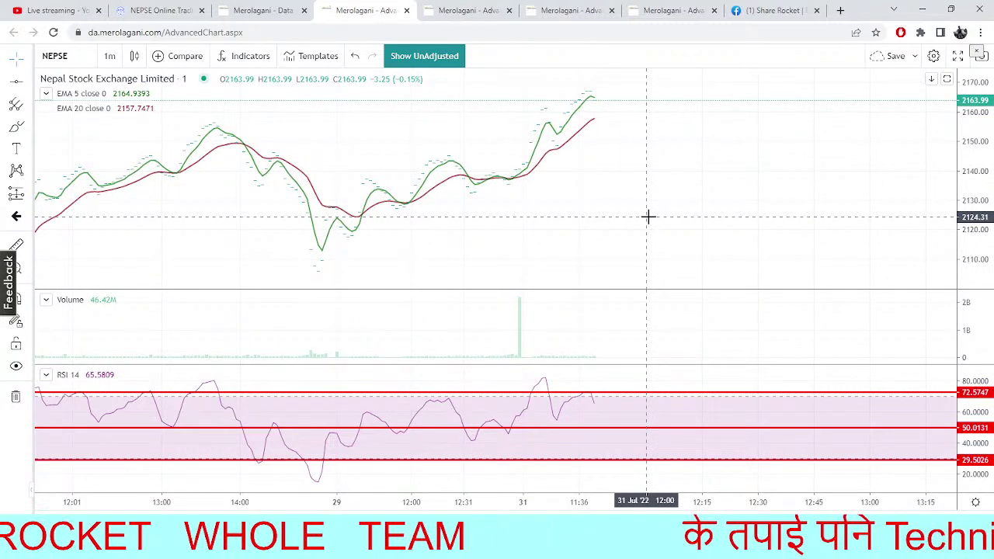
# Examine the price against the trend lines on the 5-minute Heikin Ashi NEPSE chart, and view the 30-minute SHIVM chart
pyautogui.click(223, 11)
pyautogui.click(452, 7)
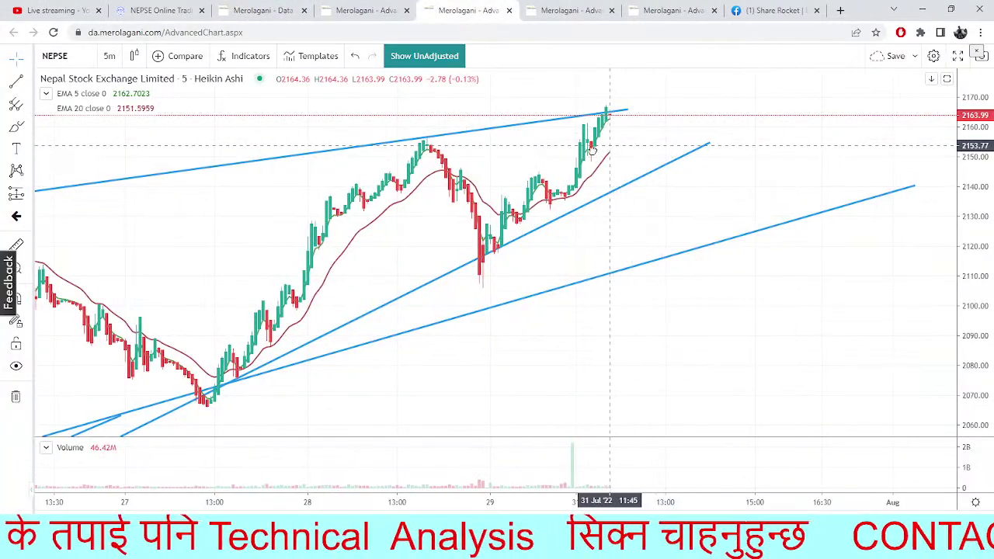
pyautogui.moveTo(608, 146); pyautogui.dragTo(579, 155)
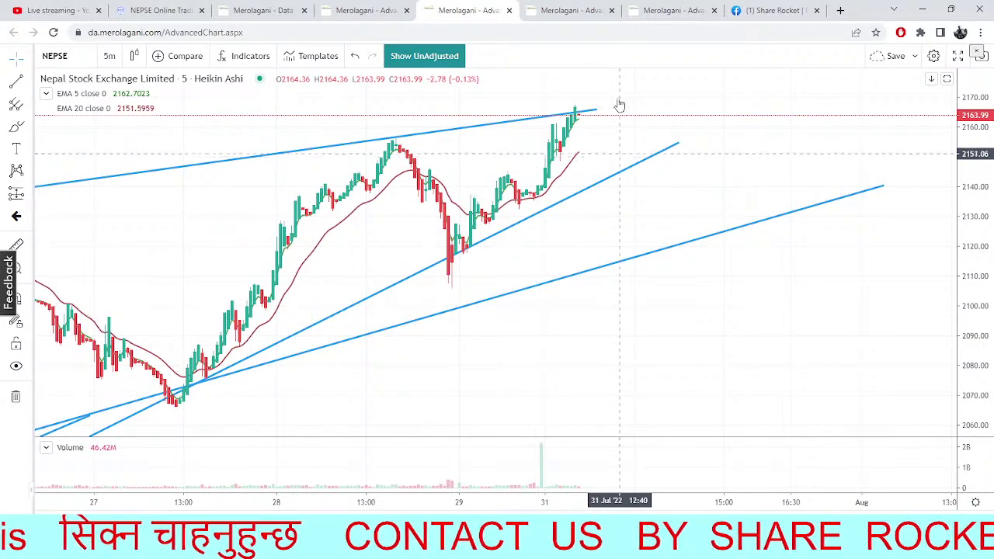
pyautogui.click(543, 8)
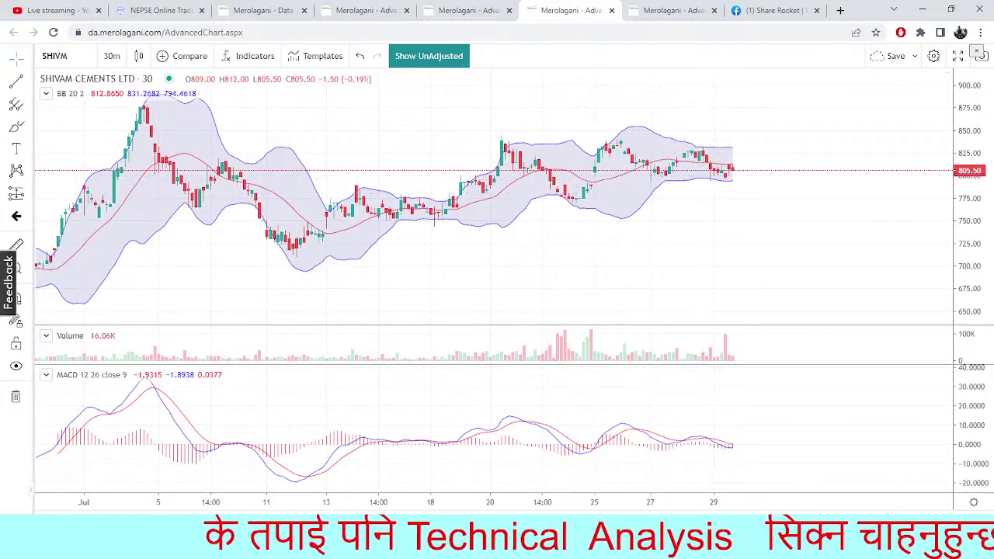
pyautogui.moveTo(108, 551)
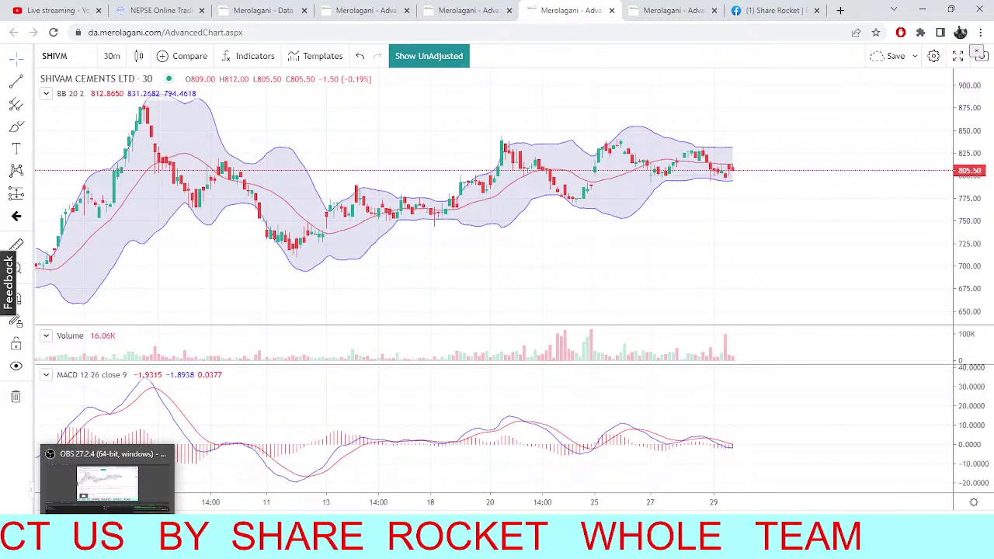
# Change the interval of the Heikin Ashi NEPSE chart to 1 minute
pyautogui.click(466, 10)
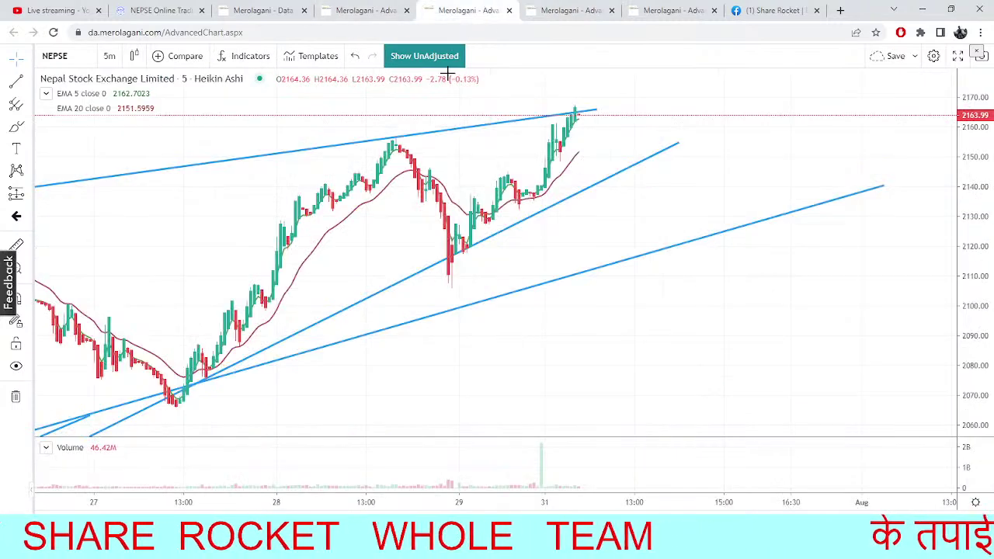
pyautogui.click(121, 60)
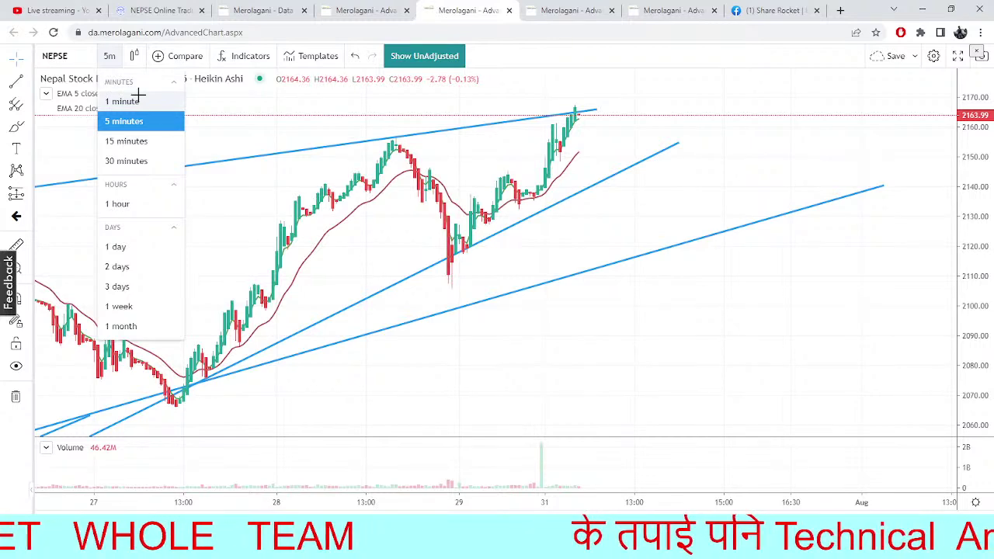
pyautogui.click(140, 100)
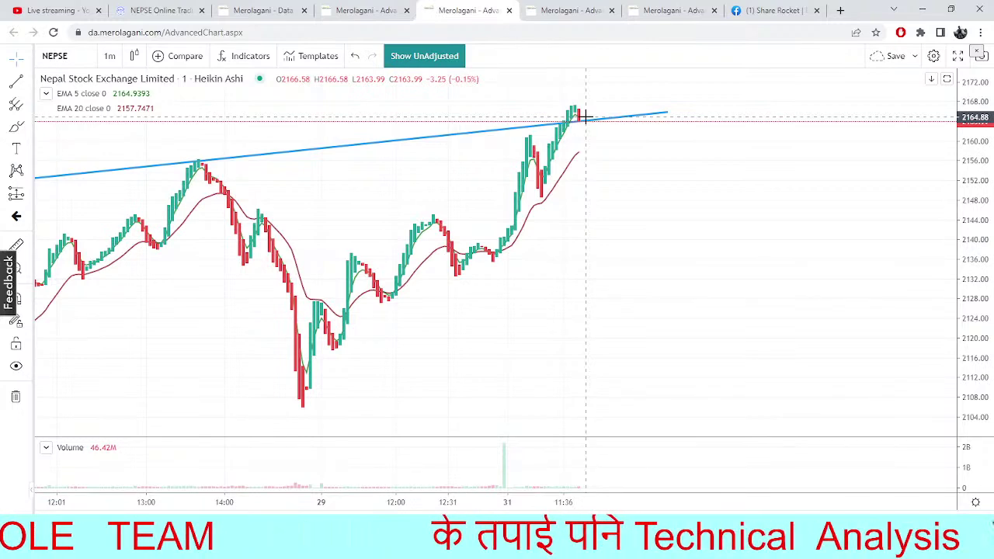
# Review the SHIVM chart and the ADLB market depth, and open the NEPSE TMS Dashboard
pyautogui.click(594, 9)
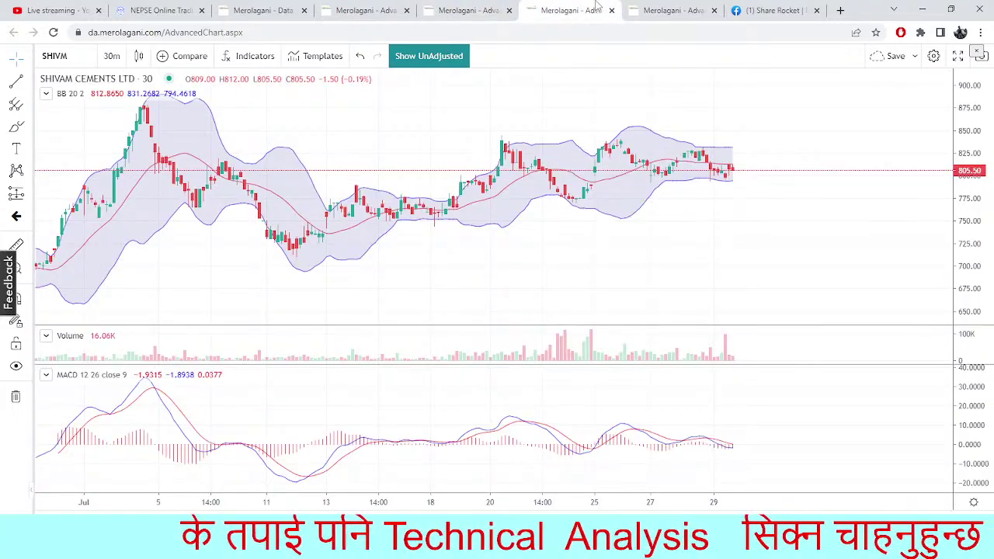
pyautogui.click(374, 9)
pyautogui.click(261, 9)
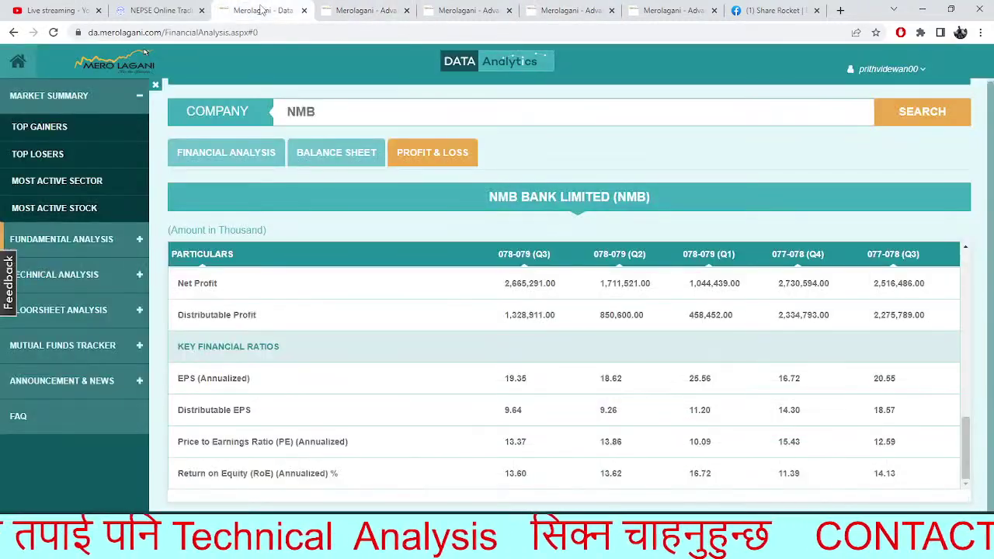
pyautogui.click(167, 10)
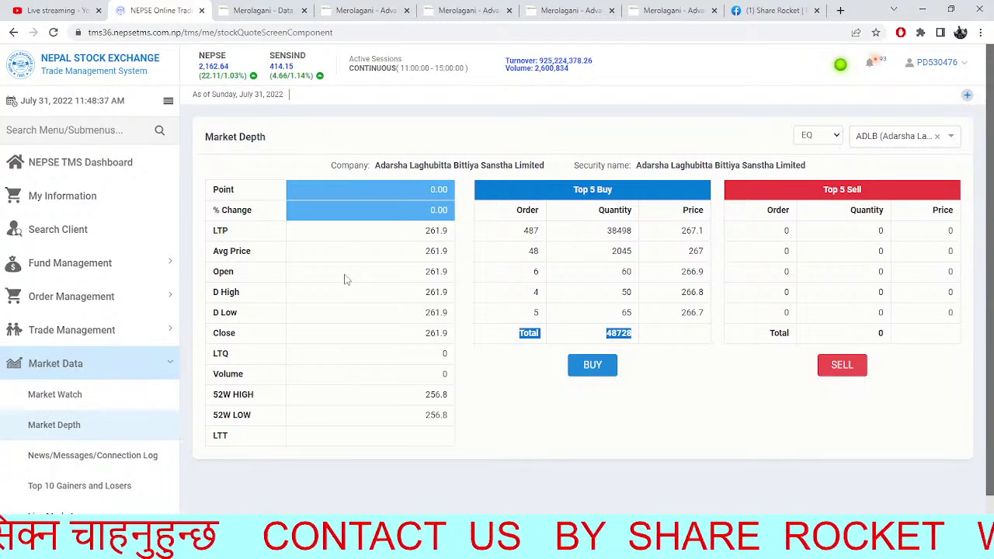
pyautogui.click(124, 173)
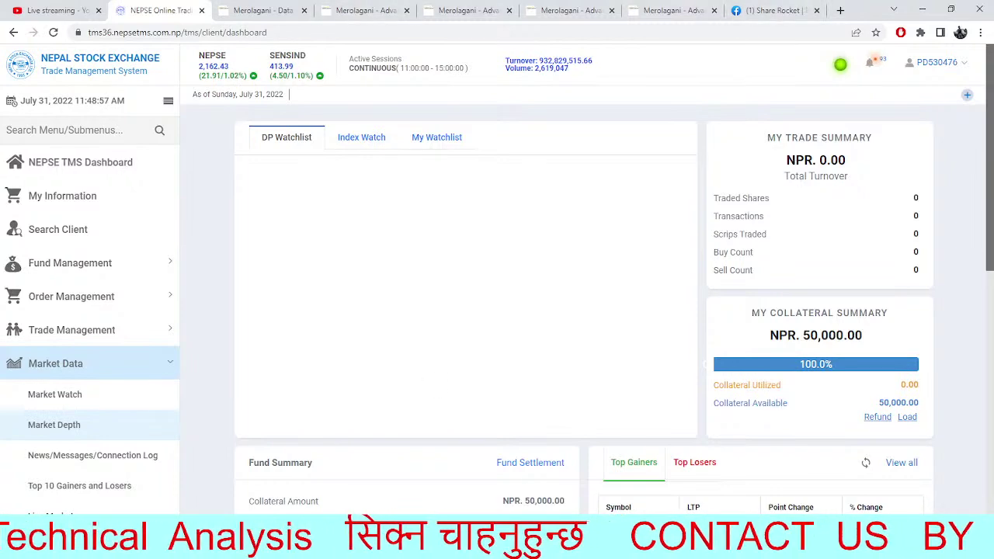
# Switch the daily Fibonacci pivots chart from NEPSE to Salt Trading Corporation (STC)
pyautogui.click(572, 9)
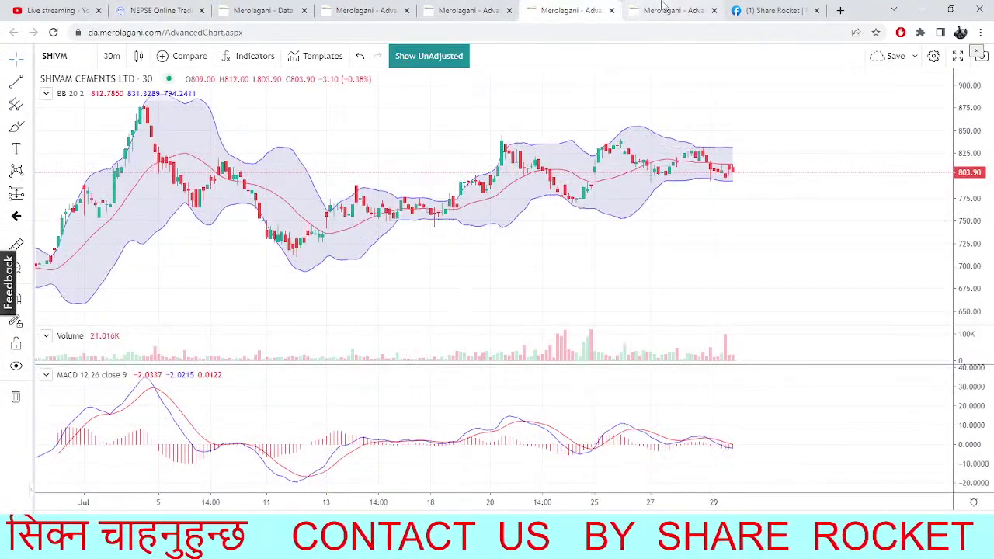
pyautogui.click(663, 9)
pyautogui.click(90, 55)
pyautogui.press('BackSpace')
pyautogui.press('BackSpace')
pyautogui.press('BackSpace')
pyautogui.write('STC')
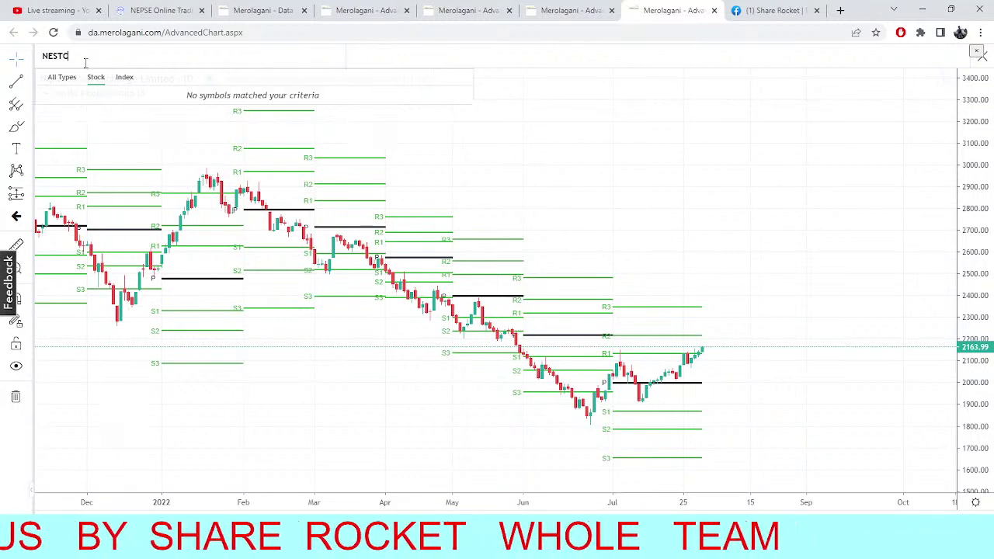
pyautogui.press('BackSpace')
pyautogui.press('BackSpace')
pyautogui.press('BackSpace')
pyautogui.press('BackSpace')
pyautogui.press('BackSpace')
pyautogui.write('STC')
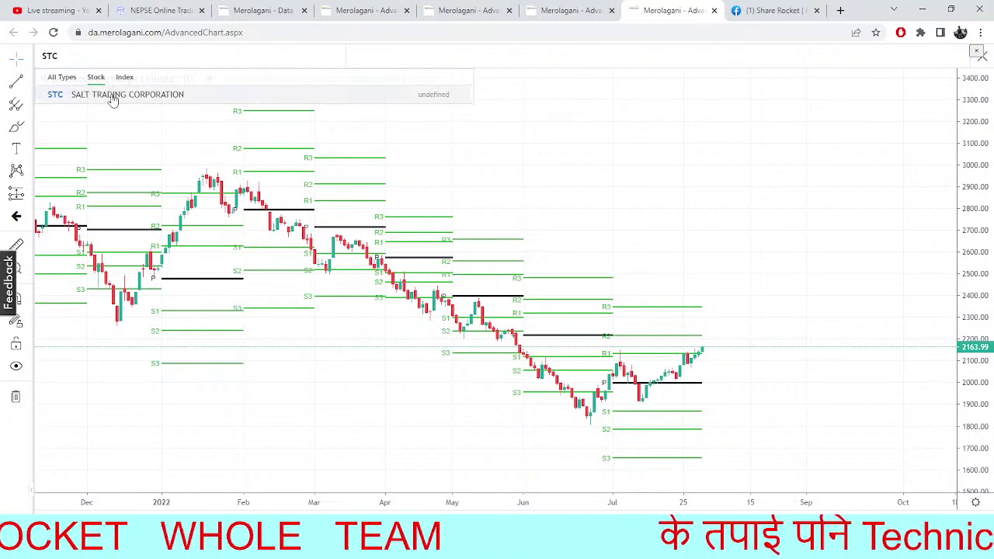
pyautogui.press('Return')
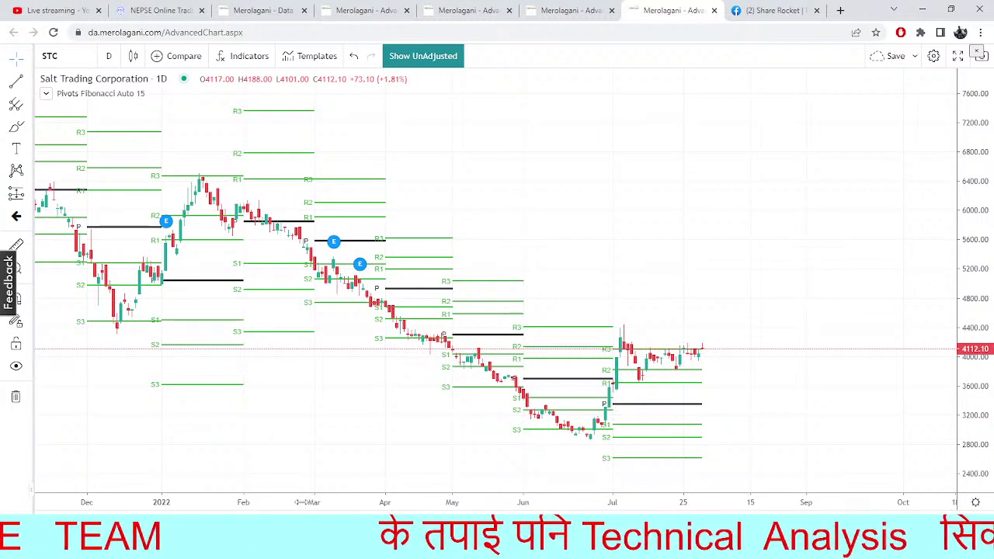
# Examine the 30-minute SHIVM chart, both 1-minute NEPSE charts and NMB Bank's profit and loss figures
pyautogui.click(552, 8)
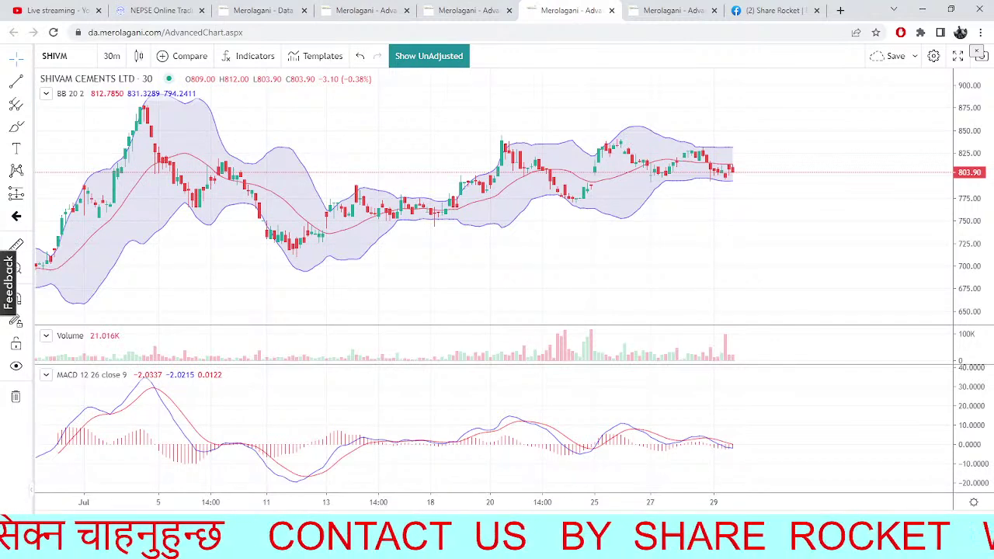
pyautogui.hscroll(2, 789, 334)
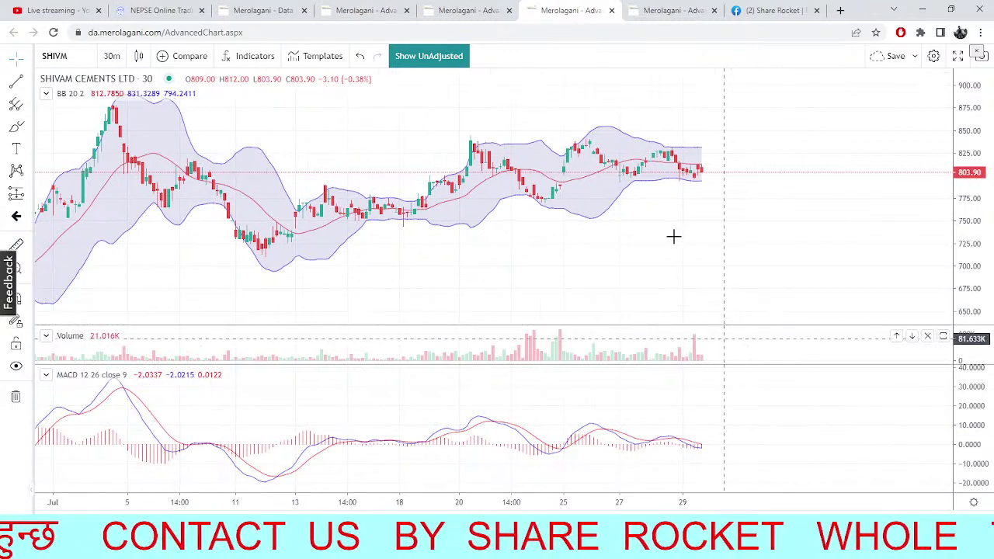
pyautogui.click(362, 10)
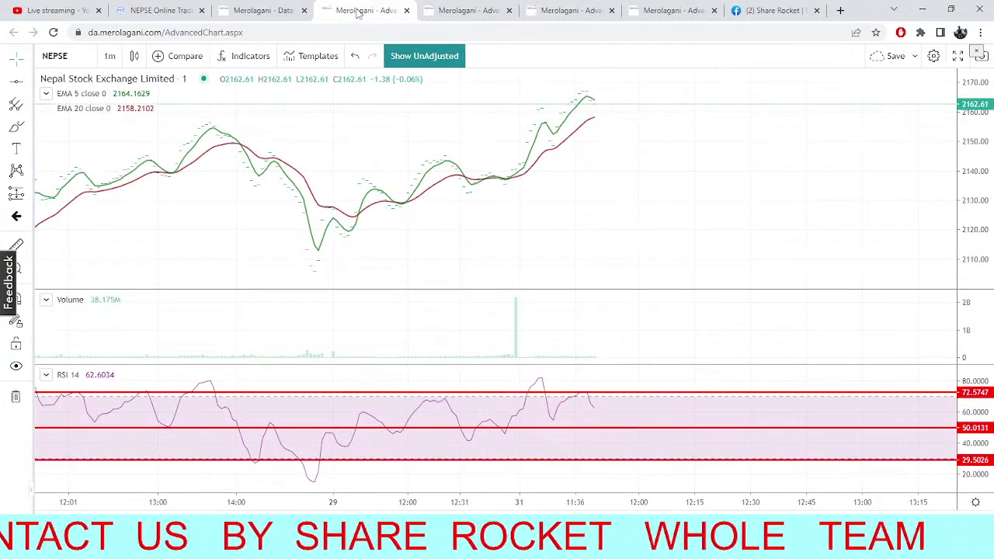
pyautogui.click(248, 10)
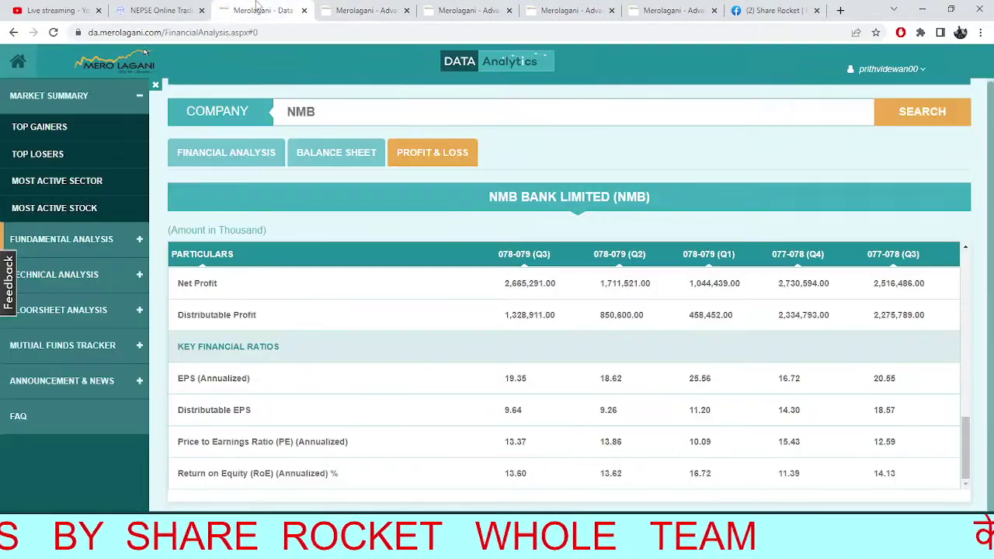
pyautogui.click(169, 11)
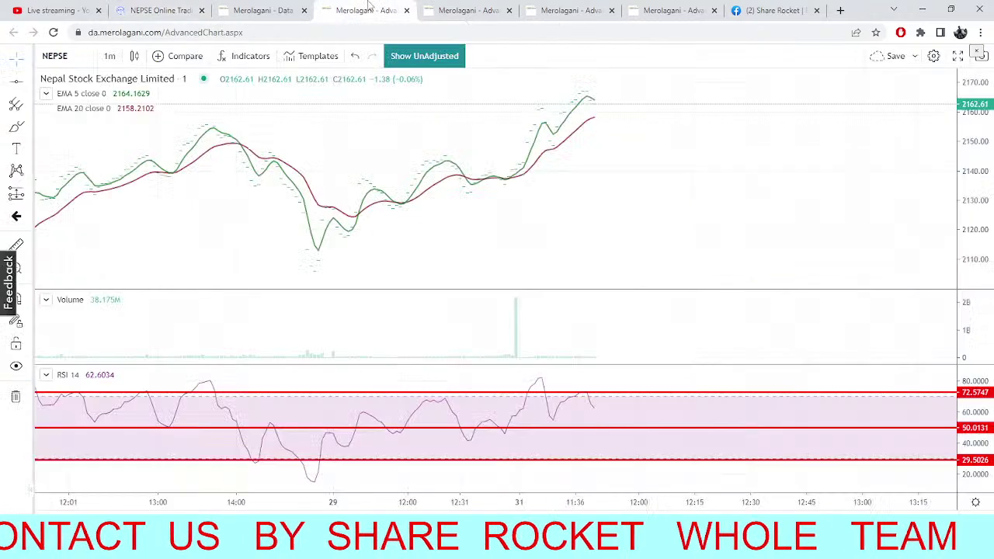
pyautogui.click(373, 8)
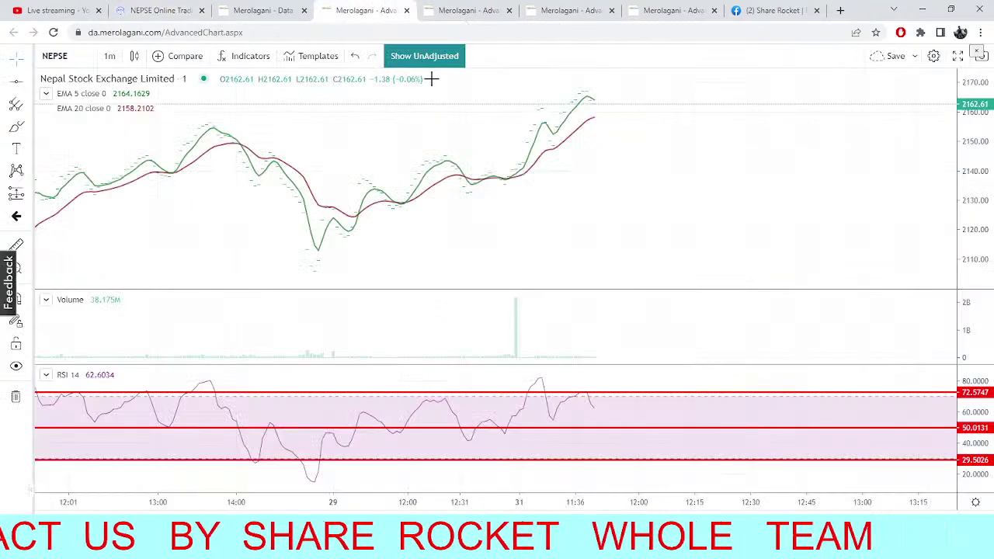
pyautogui.click(260, 10)
pyautogui.click(363, 10)
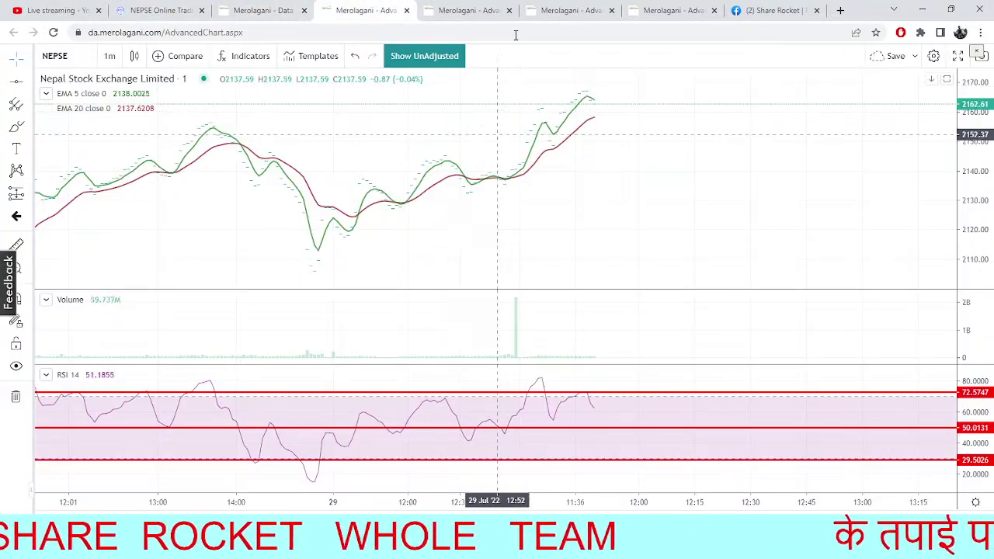
pyautogui.click(472, 10)
pyautogui.hscroll(1, 642, 271)
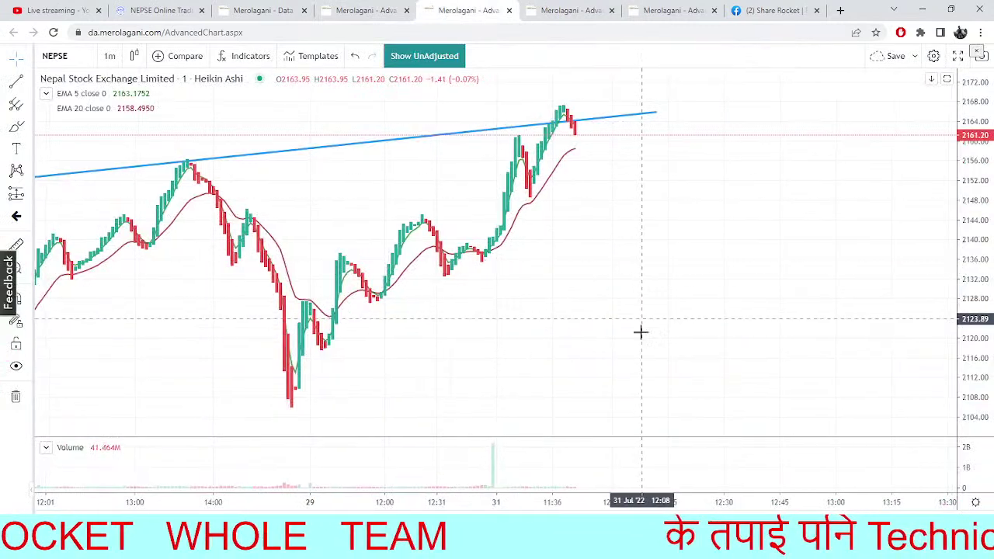
pyautogui.hscroll(1, 588, 291)
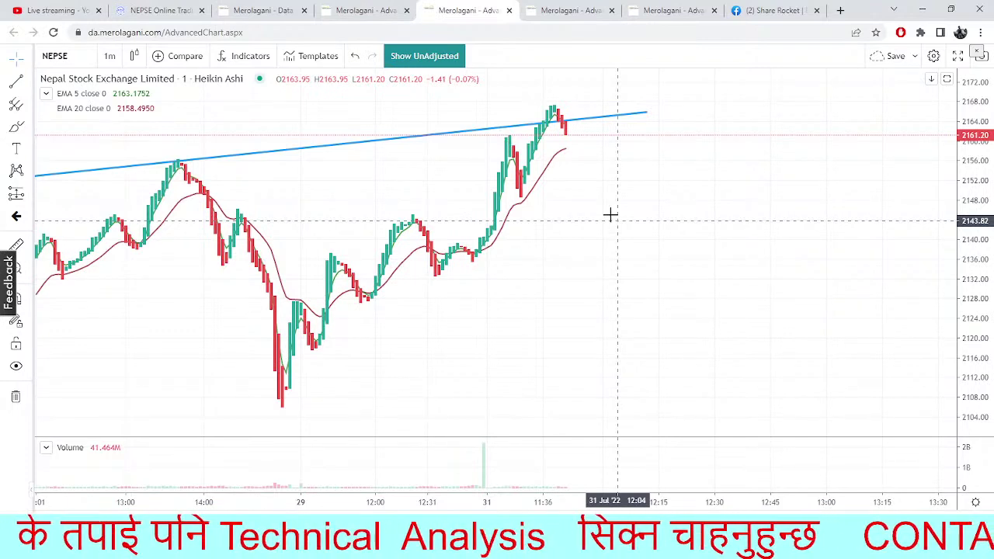
pyautogui.moveTo(575, 228); pyautogui.dragTo(645, 233)
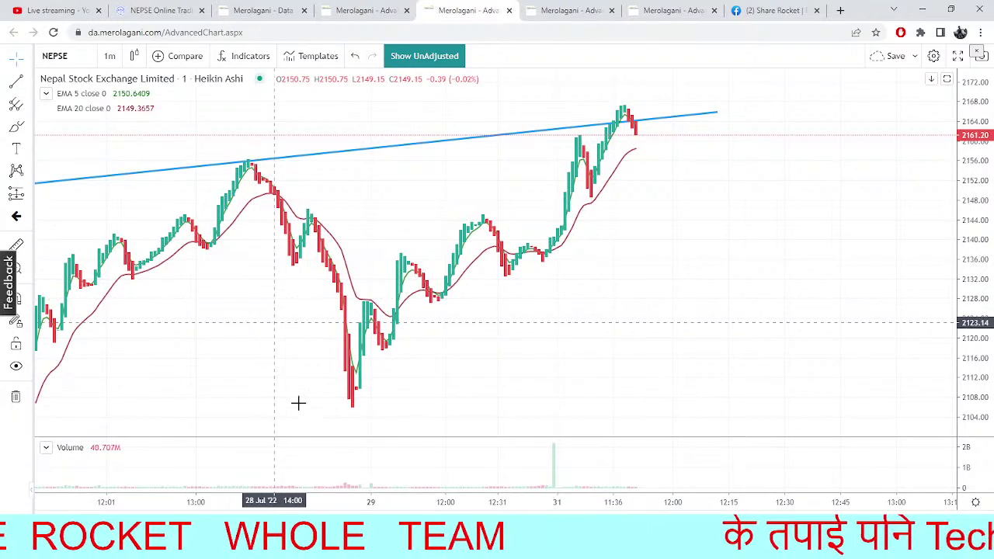
# Post the Share Rocket Facebook page link three times in the live chat of the YouTube Studio stream
pyautogui.click(9, 11)
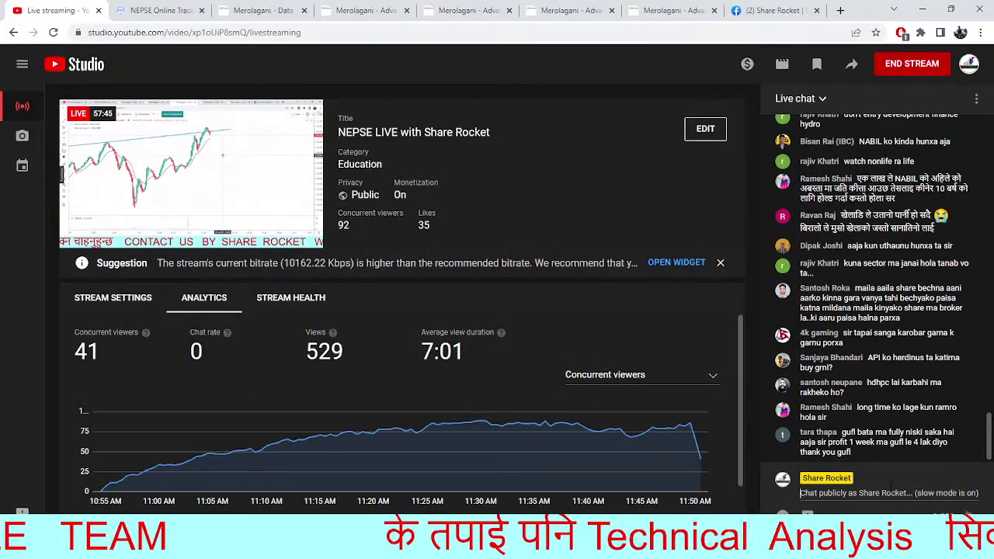
pyautogui.rightClick(892, 486)
pyautogui.click(847, 372)
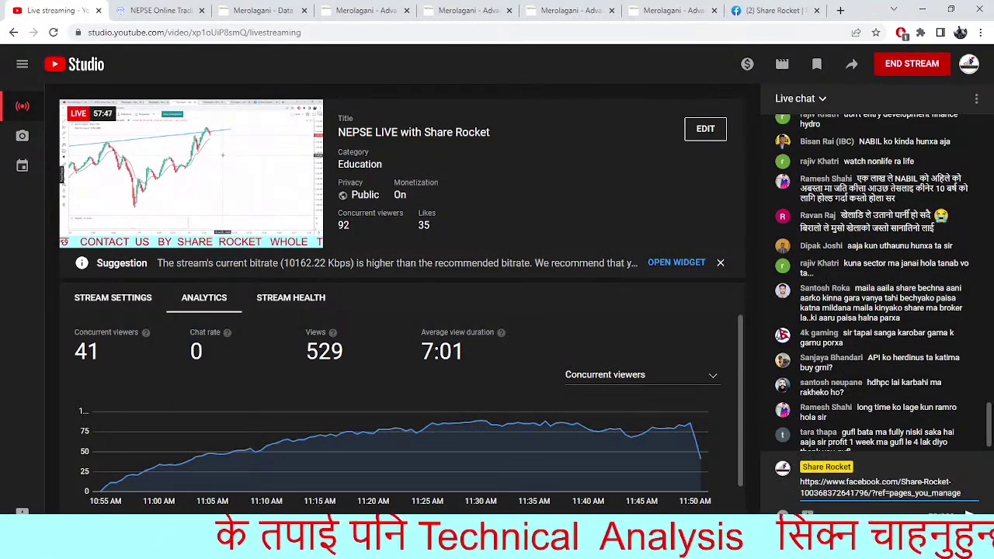
pyautogui.press('Return')
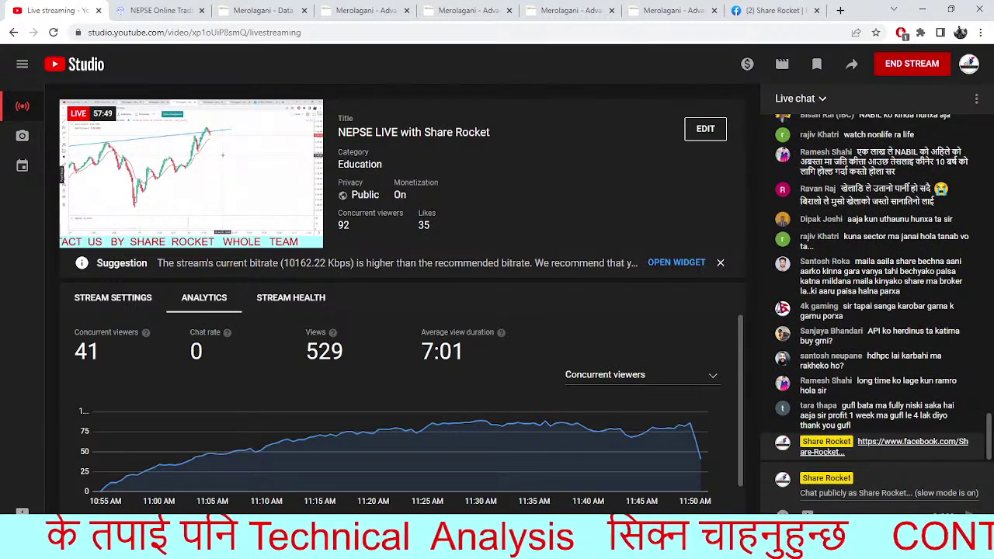
pyautogui.rightClick(893, 492)
pyautogui.click(846, 374)
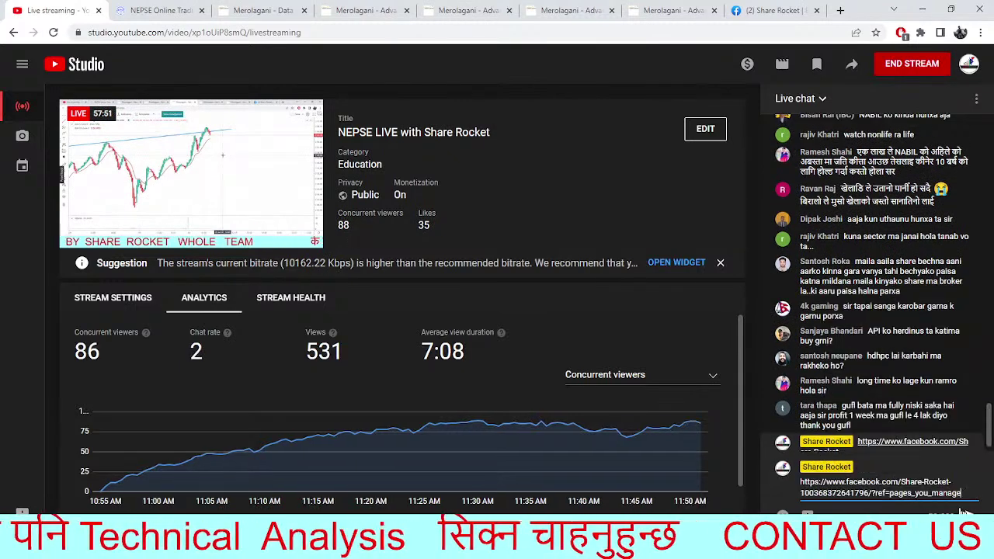
pyautogui.press('Return')
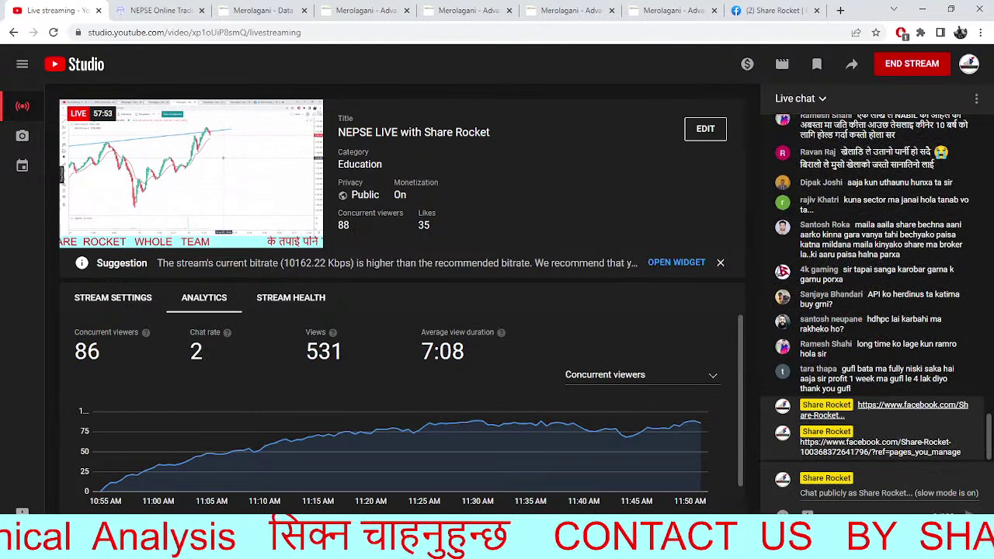
pyautogui.rightClick(914, 483)
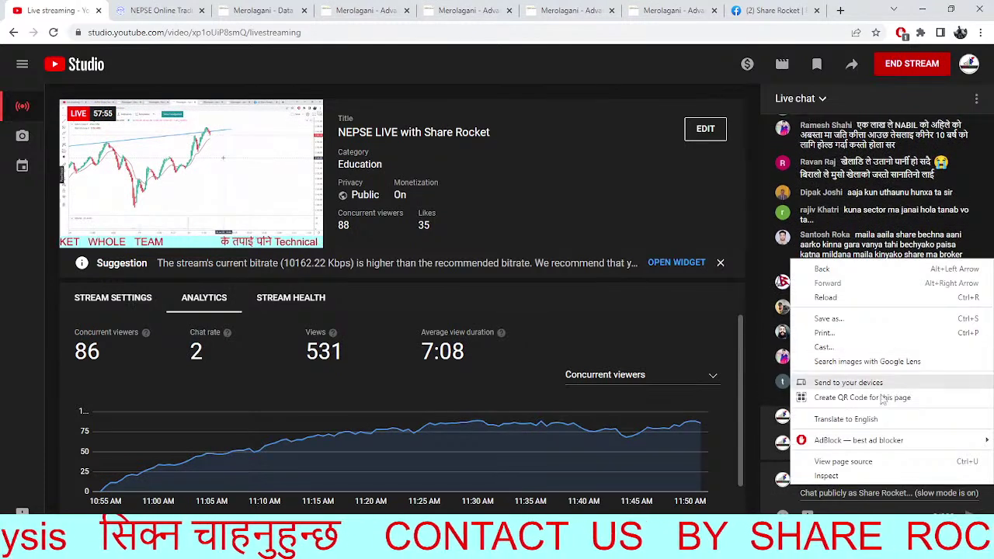
pyautogui.click(893, 493)
pyautogui.rightClick(893, 492)
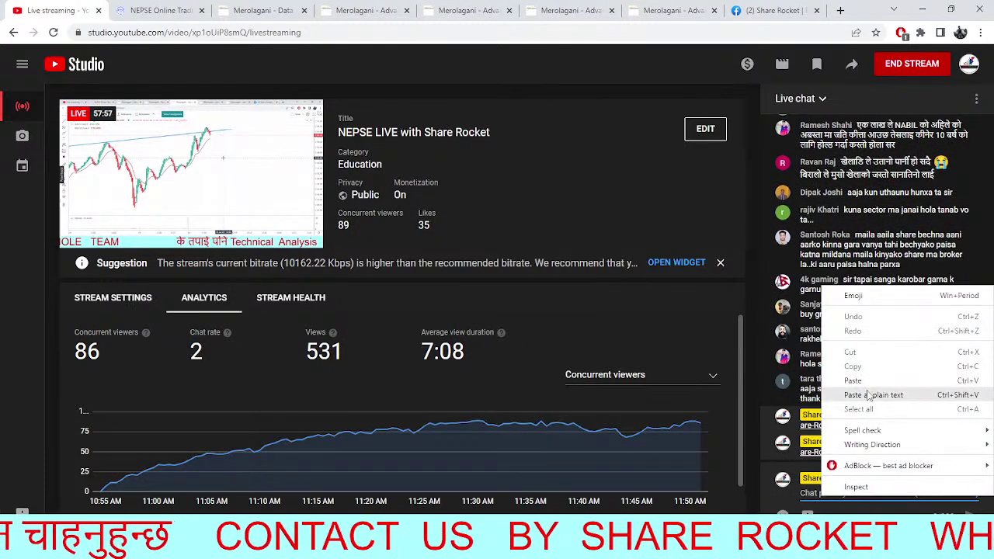
pyautogui.click(891, 398)
pyautogui.press('Return')
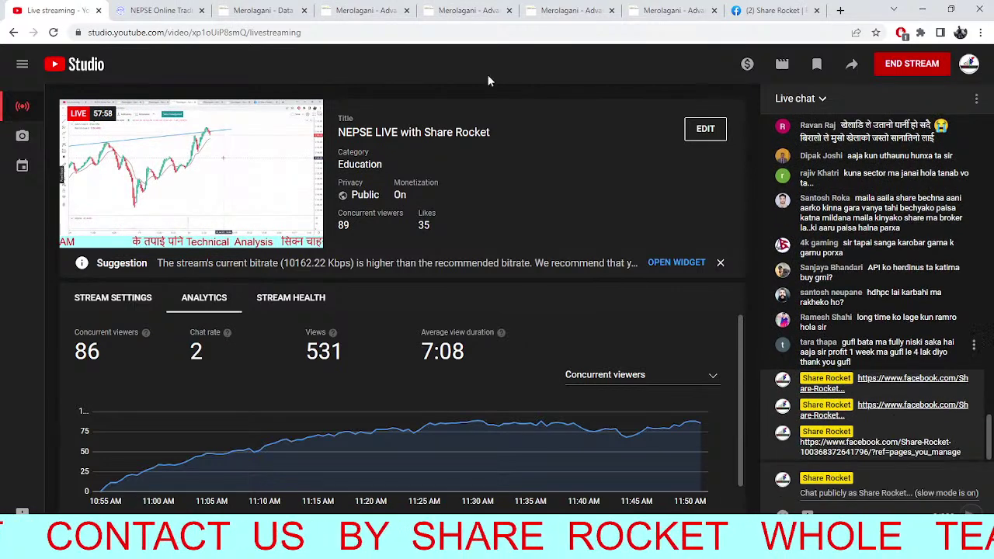
# Check the NEPSE TMS dashboard and NMB Bank's profit and loss figures on Merolagani
pyautogui.click(140, 9)
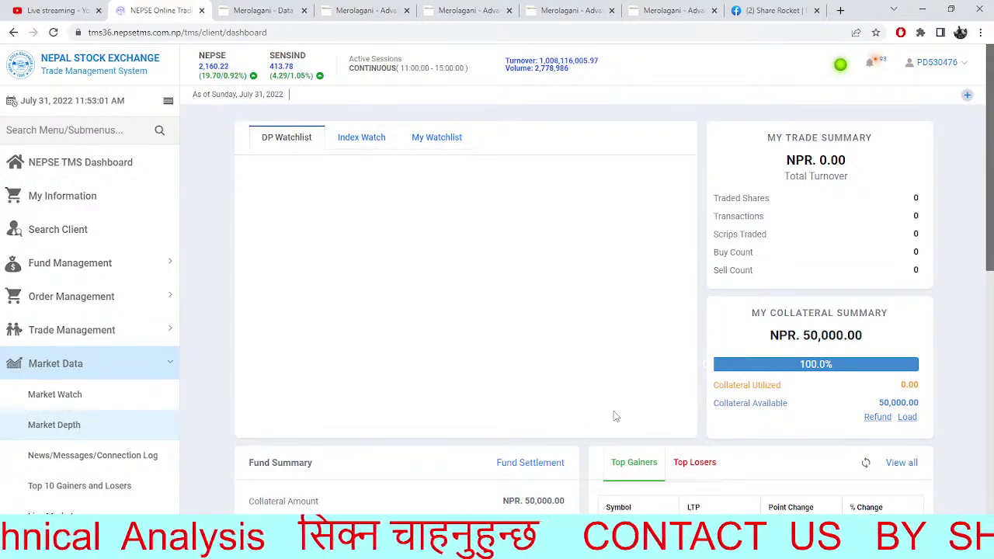
pyautogui.click(271, 9)
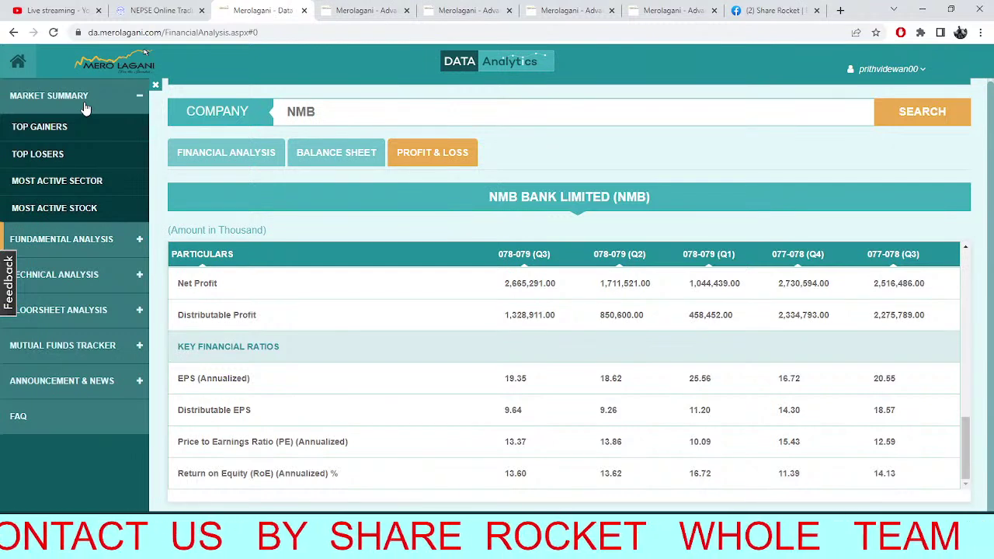
pyautogui.click(143, 7)
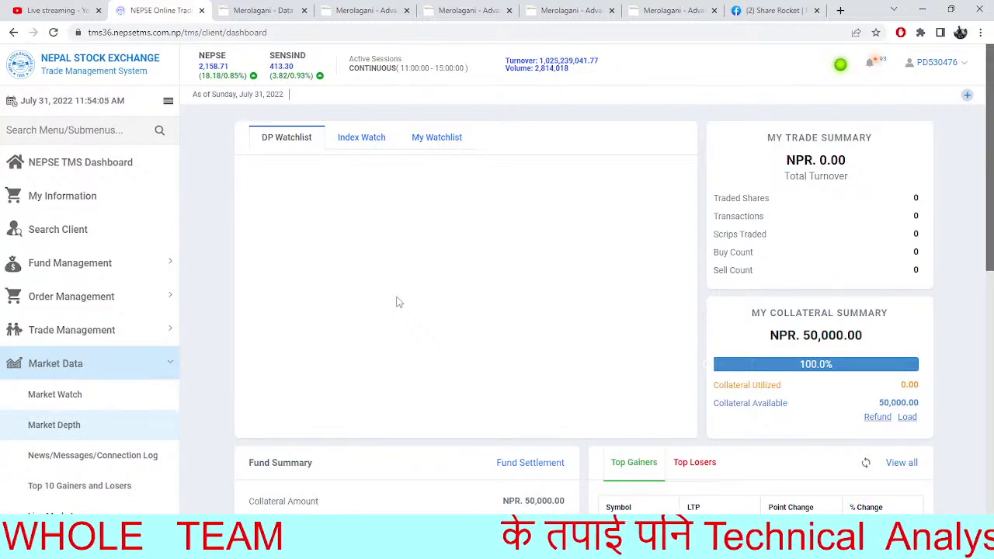
pyautogui.click(246, 9)
# Change the interval of the NEPSE chart with the RSI pane to 5 minutes
pyautogui.click(335, 8)
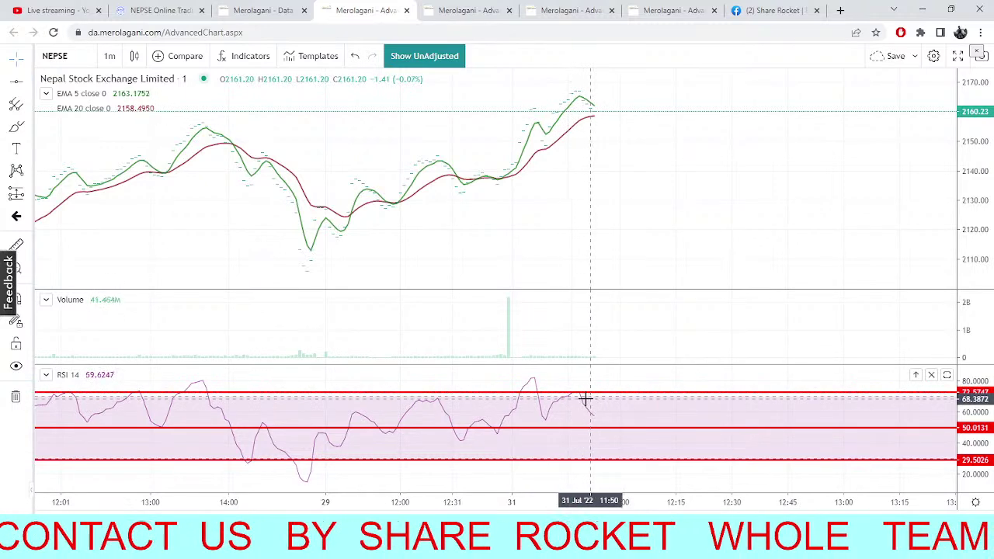
pyautogui.moveTo(559, 396); pyautogui.dragTo(577, 399)
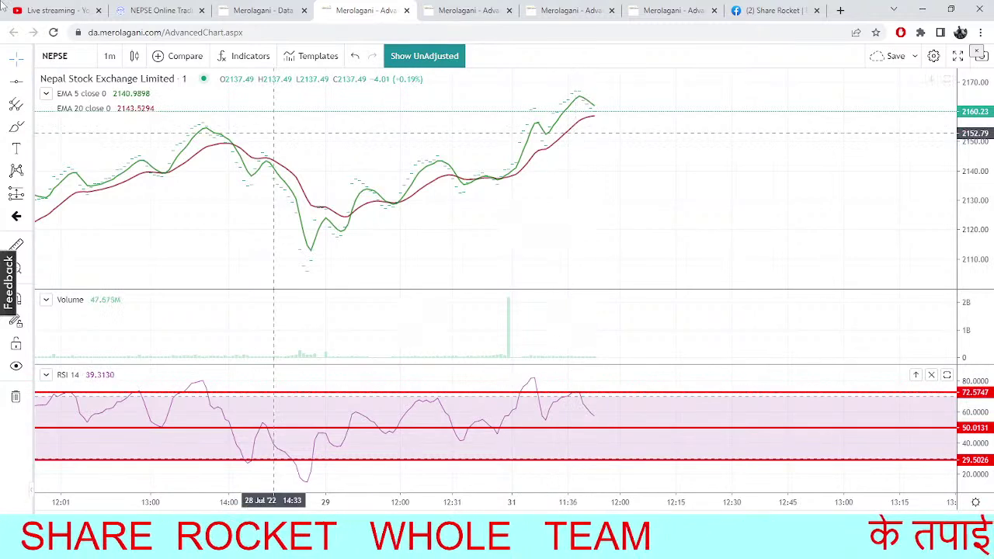
pyautogui.click(109, 56)
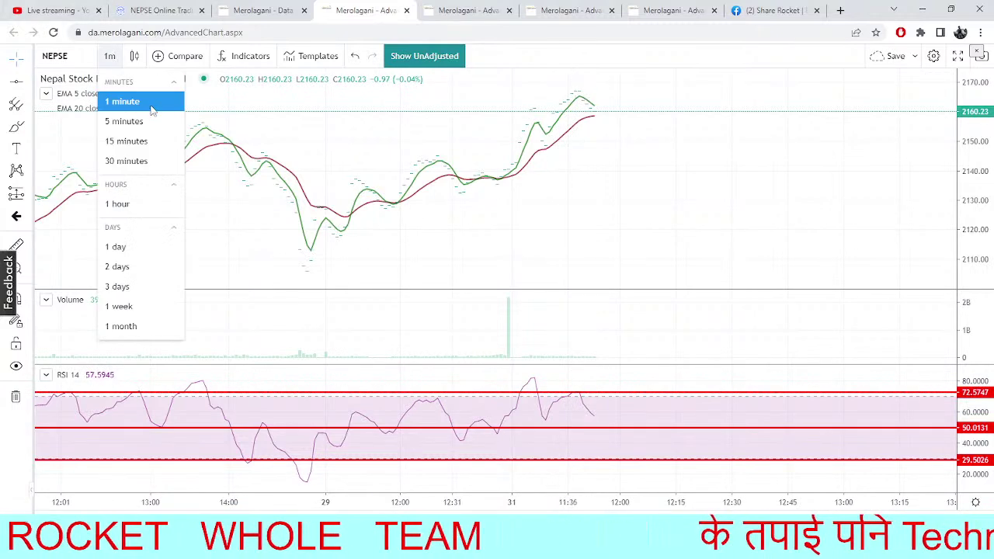
pyautogui.click(148, 121)
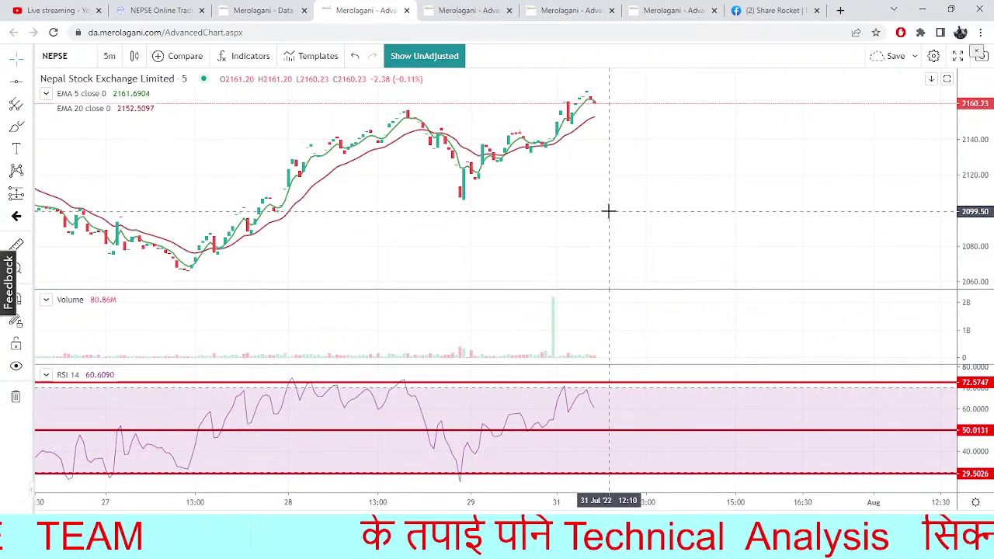
# Move the later end of the upper trend line on the Heikin Ashi NEPSE chart to about 2169 at 31 Jul 12:11
pyautogui.click(440, 6)
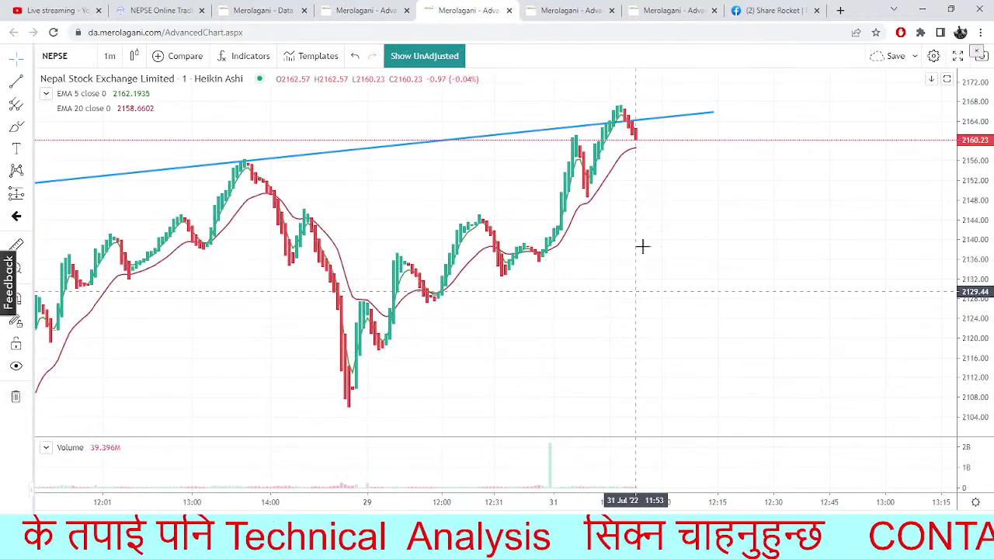
pyautogui.moveTo(714, 113); pyautogui.dragTo(701, 96)
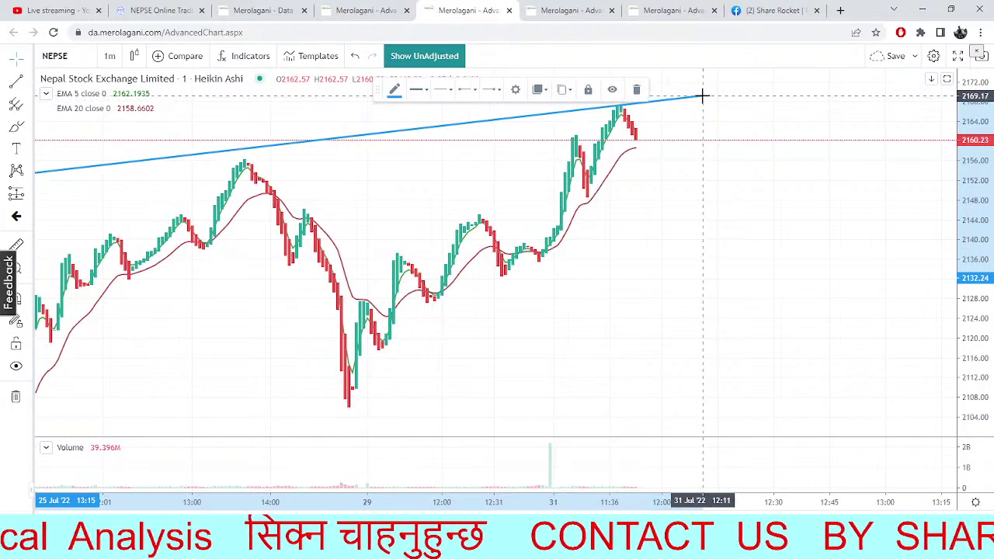
pyautogui.click(710, 179)
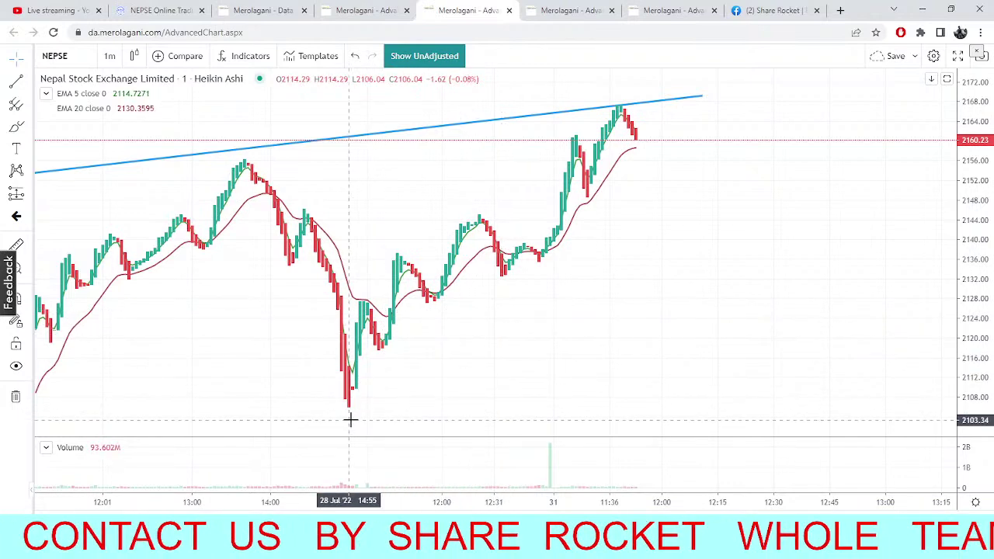
# Draw a rising trend line under the lows, from about 2103.71 at 28 Jul 14:46 to about 2167.78 at 31 Jul 12:24
pyautogui.click(15, 80)
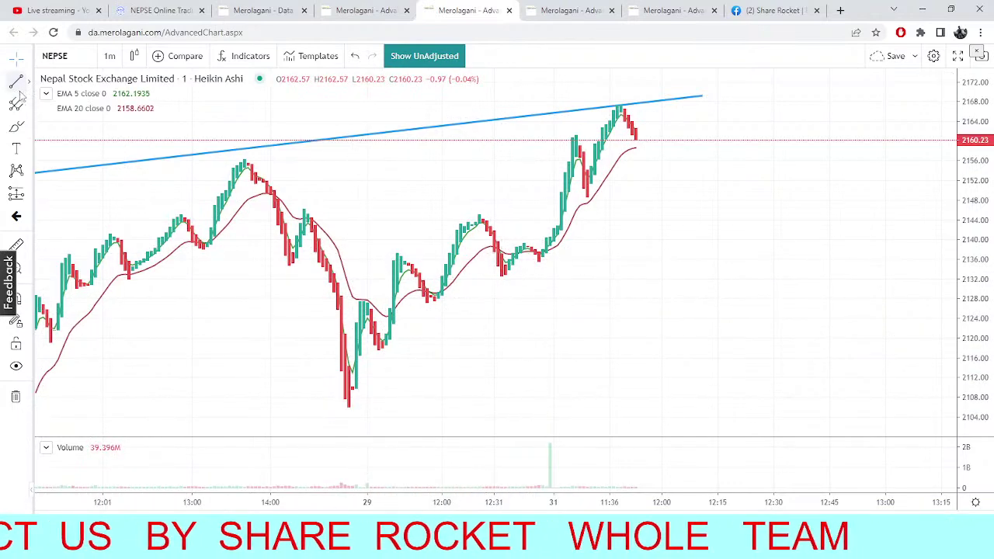
pyautogui.click(337, 417)
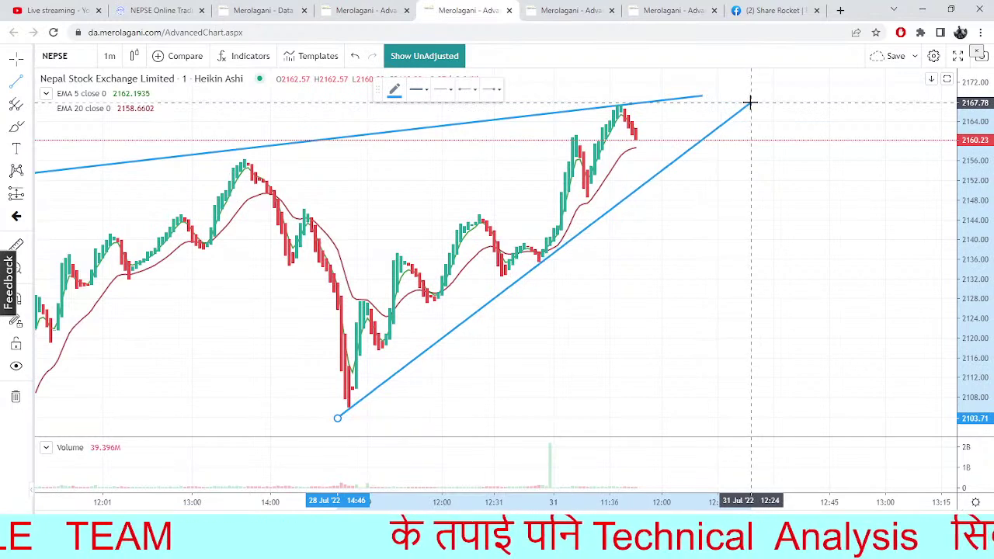
pyautogui.click(750, 102)
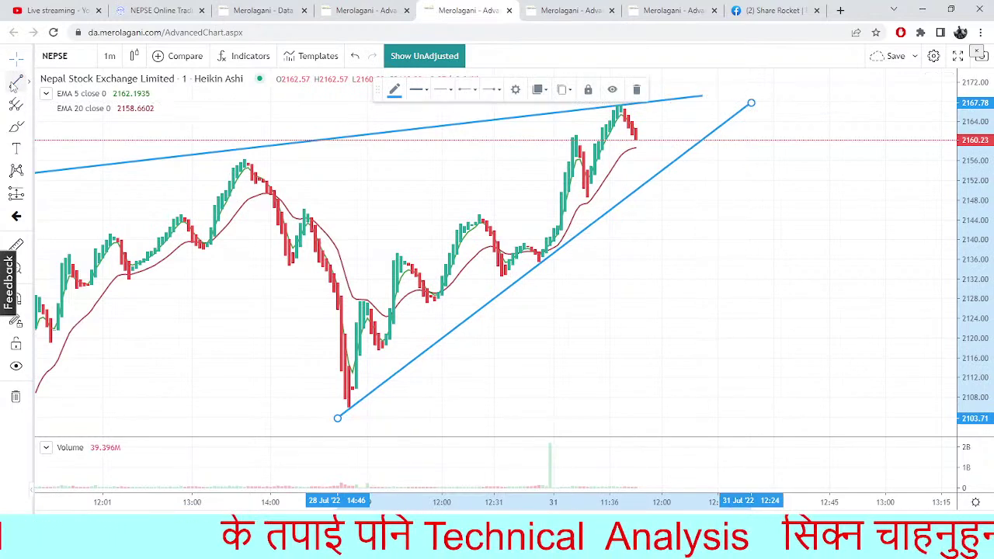
# Add a horizontal line at about 2148.61 on the Heikin Ashi NEPSE chart
pyautogui.click(28, 81)
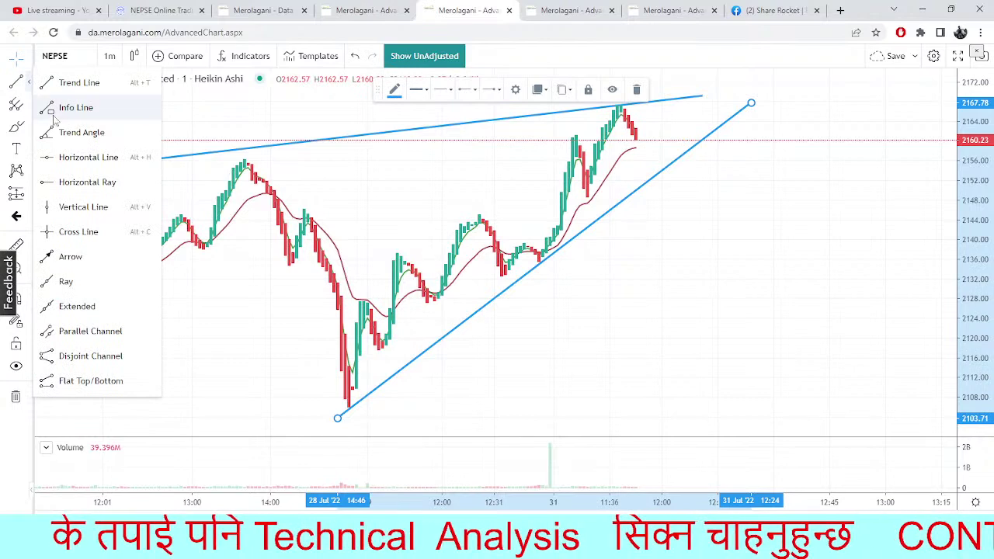
pyautogui.click(74, 160)
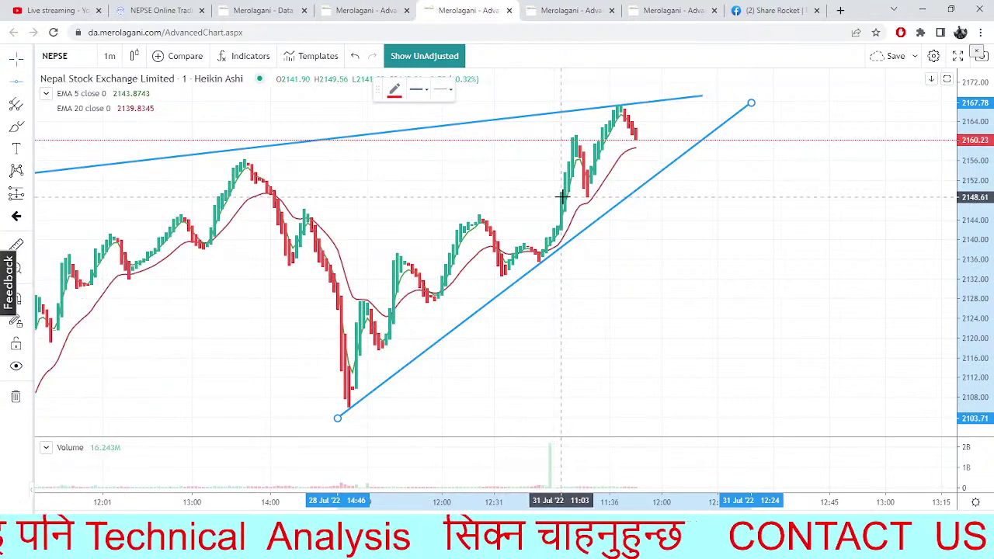
pyautogui.click(561, 197)
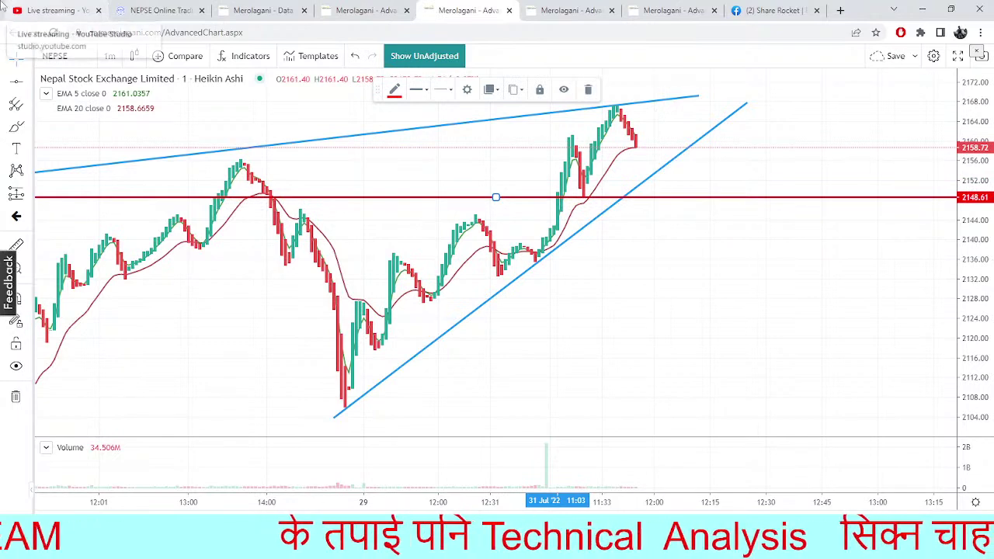
# Review the NEPSE TMS dashboard and the 30-minute Shivam Cements chart
pyautogui.click(172, 10)
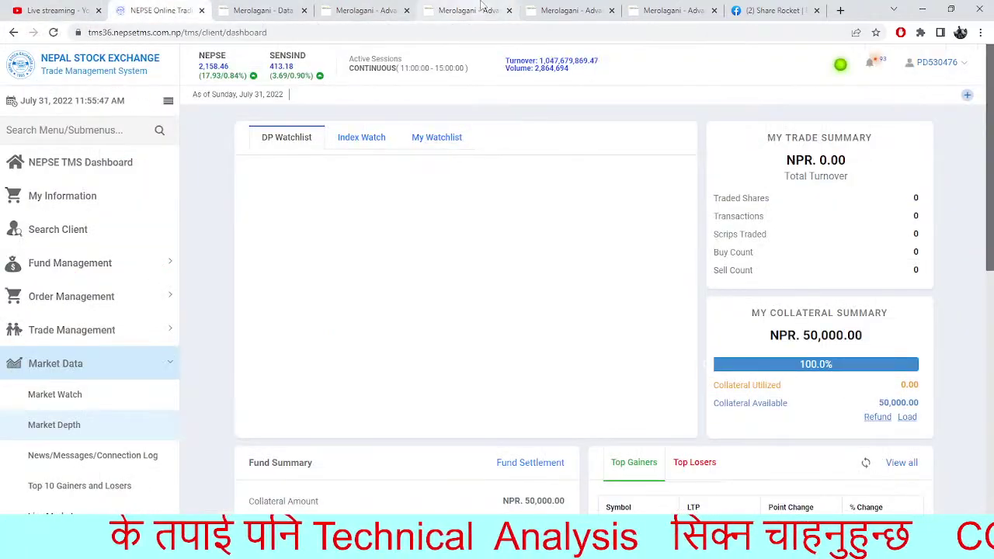
pyautogui.click(590, 11)
pyautogui.click(680, 10)
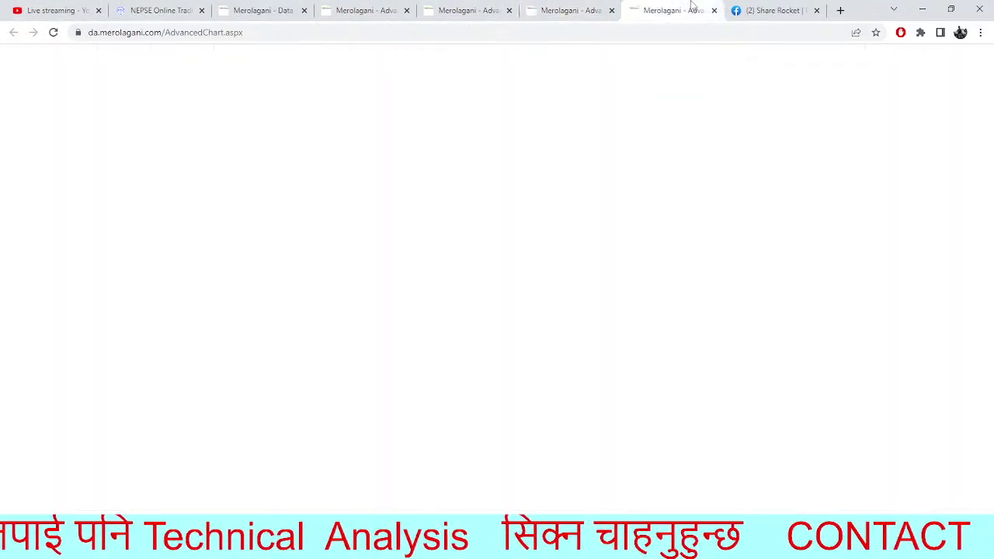
pyautogui.click(565, 8)
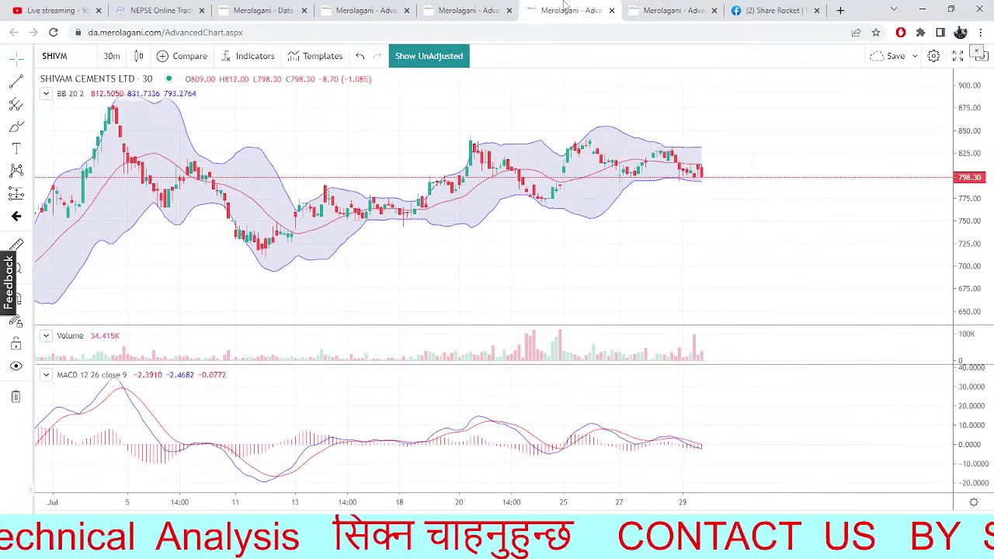
# Switch the daily Fibonacci pivots chart from Salt Trading Corporation to National Hydro Power Company (NHPC)
pyautogui.click(678, 10)
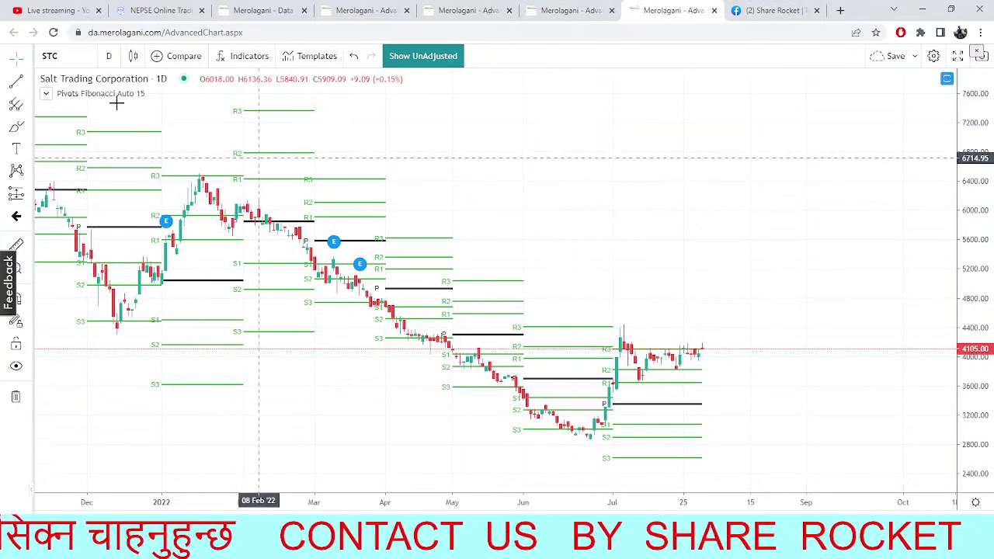
pyautogui.click(74, 54)
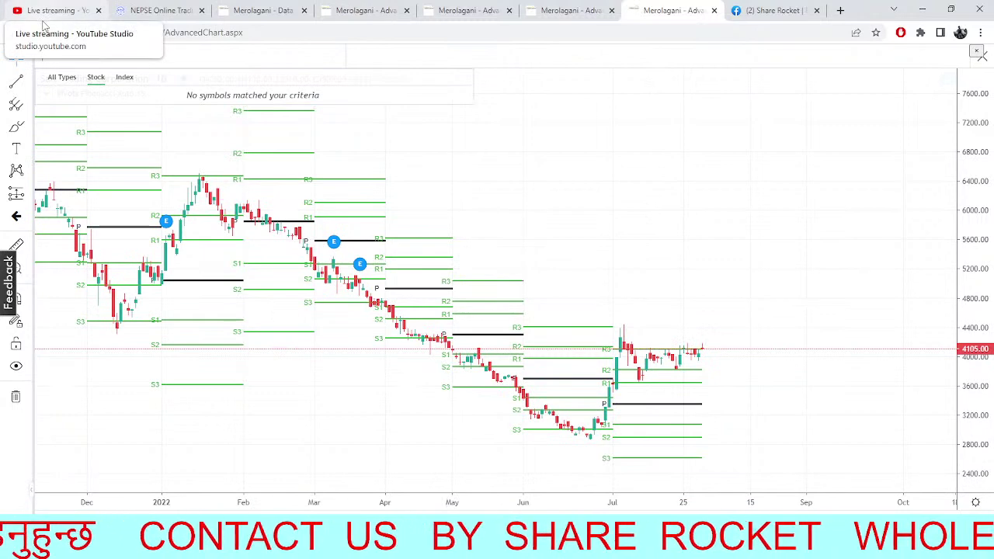
pyautogui.write('C')
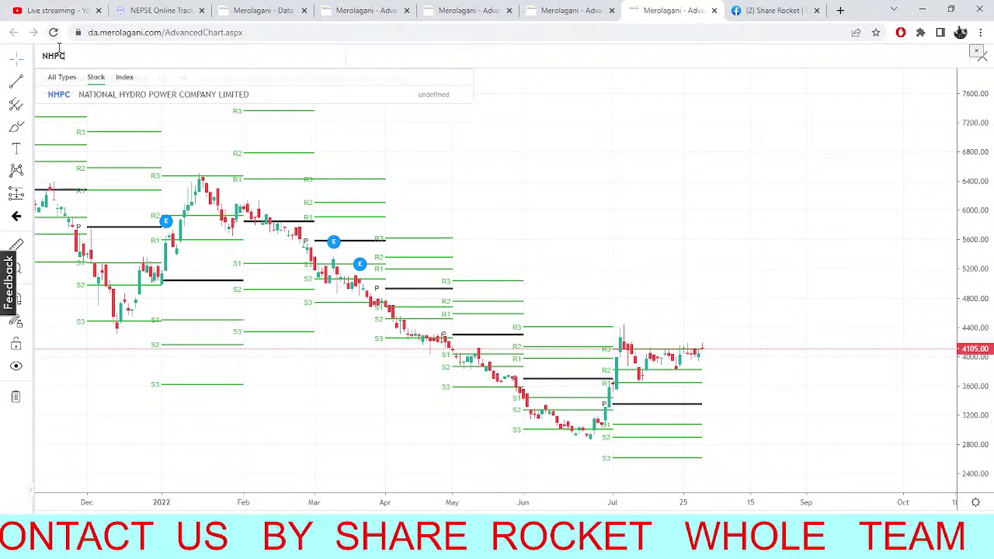
pyautogui.click(144, 108)
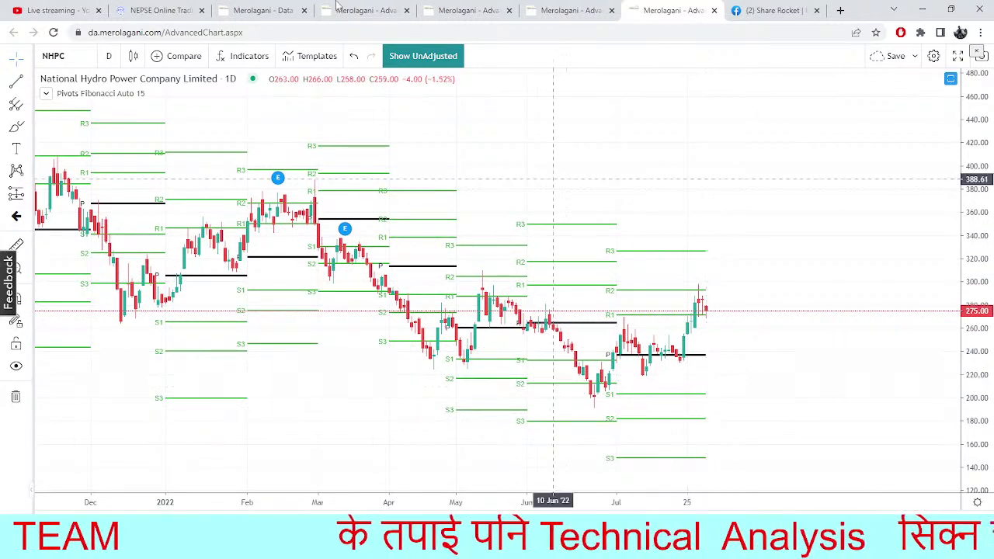
# Look at the TMS dashboard again and return to the Merolagani financial analysis page for NMB Bank
pyautogui.click(180, 8)
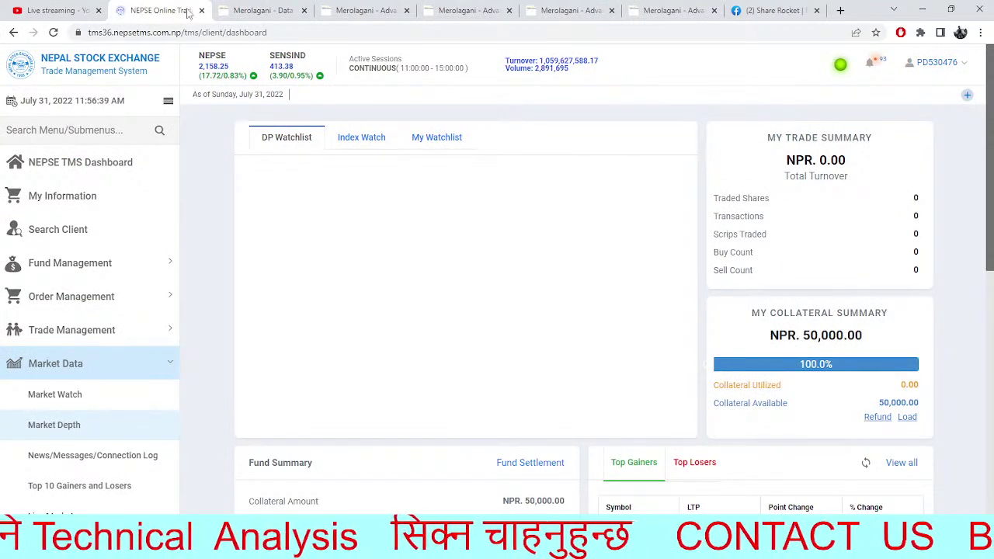
pyautogui.click(268, 11)
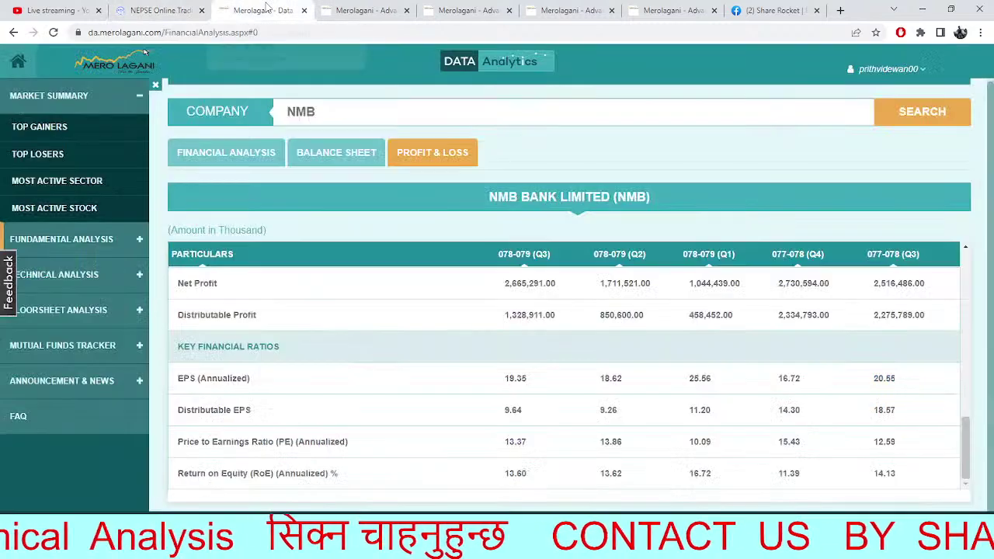
# Review the 5-minute and 1-minute Heikin Ashi NEPSE index charts and the TMS dashboard
pyautogui.click(391, 8)
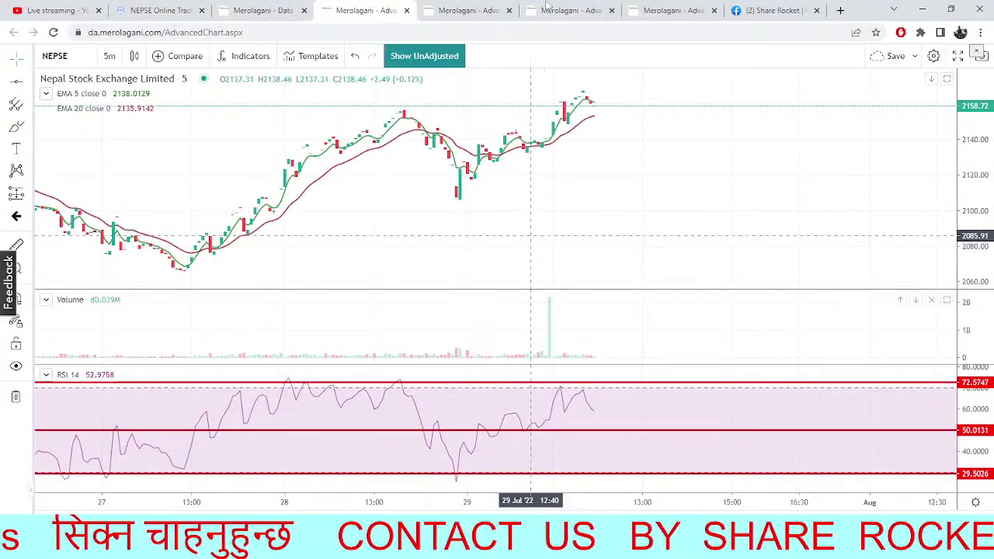
pyautogui.click(492, 5)
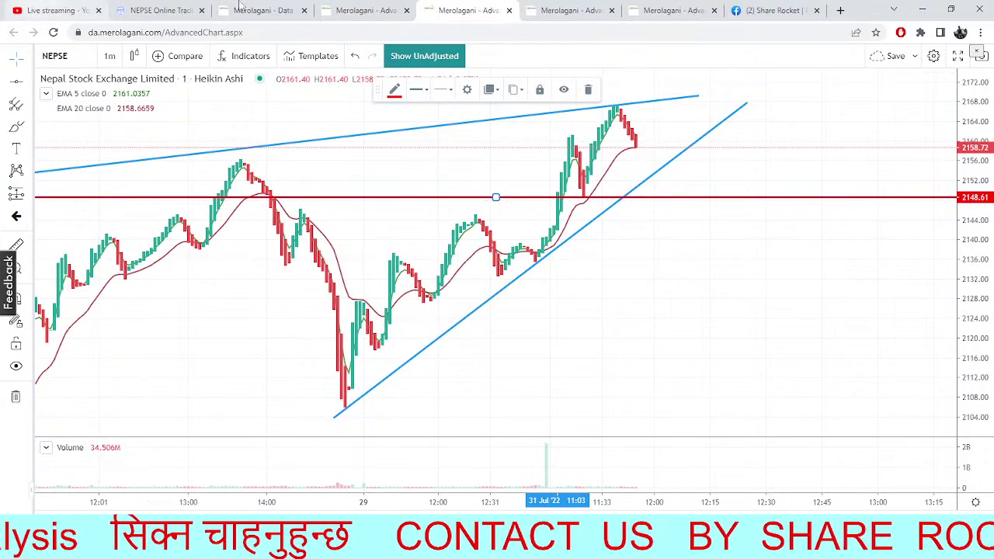
pyautogui.click(157, 9)
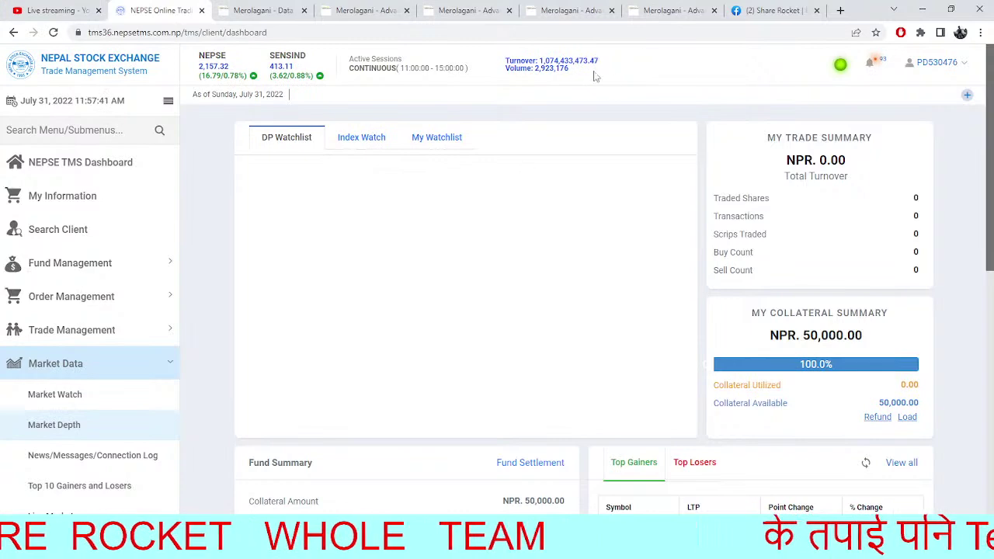
# Post the Share Rocket Facebook page link twice in the YouTube Studio live chat
pyautogui.click(774, 11)
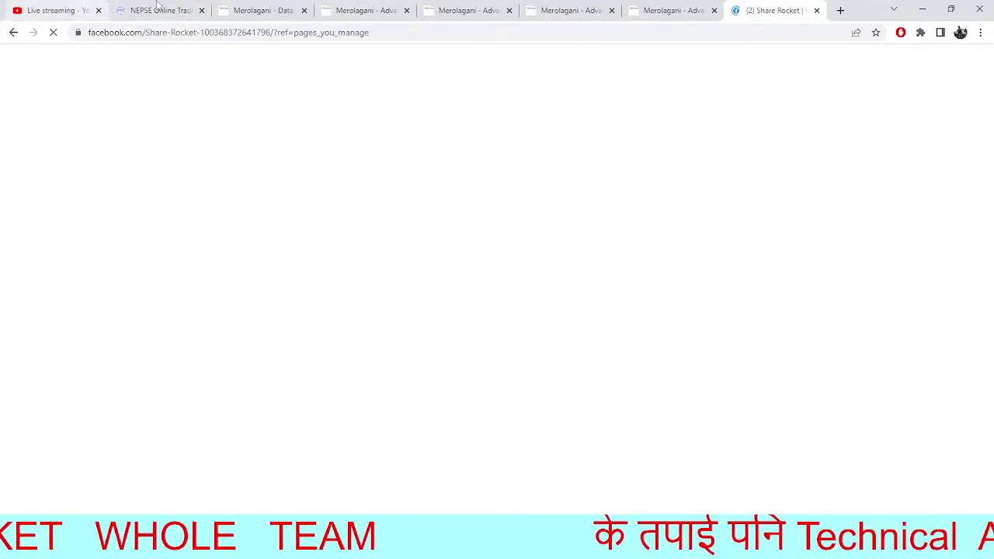
pyautogui.click(160, 10)
pyautogui.click(55, 10)
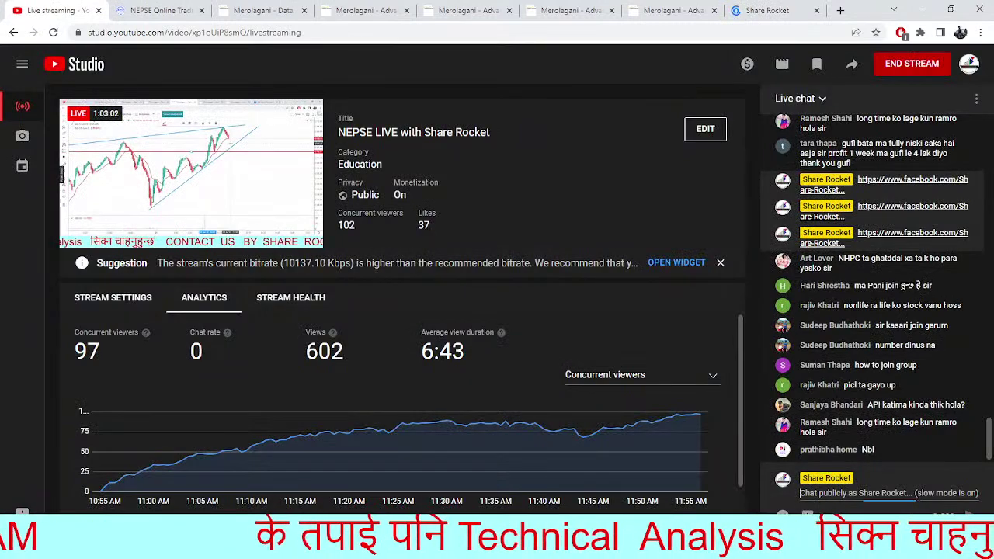
pyautogui.rightClick(822, 497)
pyautogui.click(903, 380)
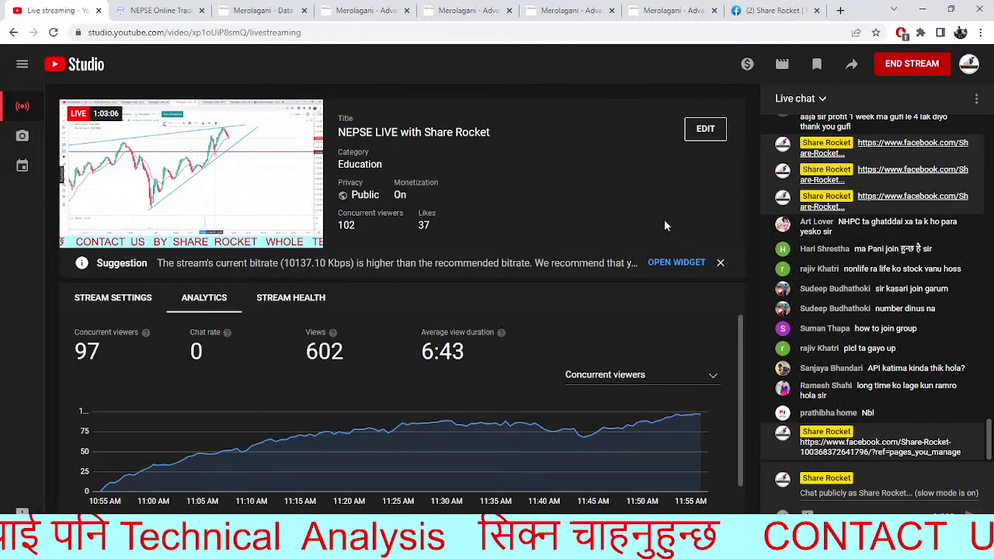
pyautogui.press('Return')
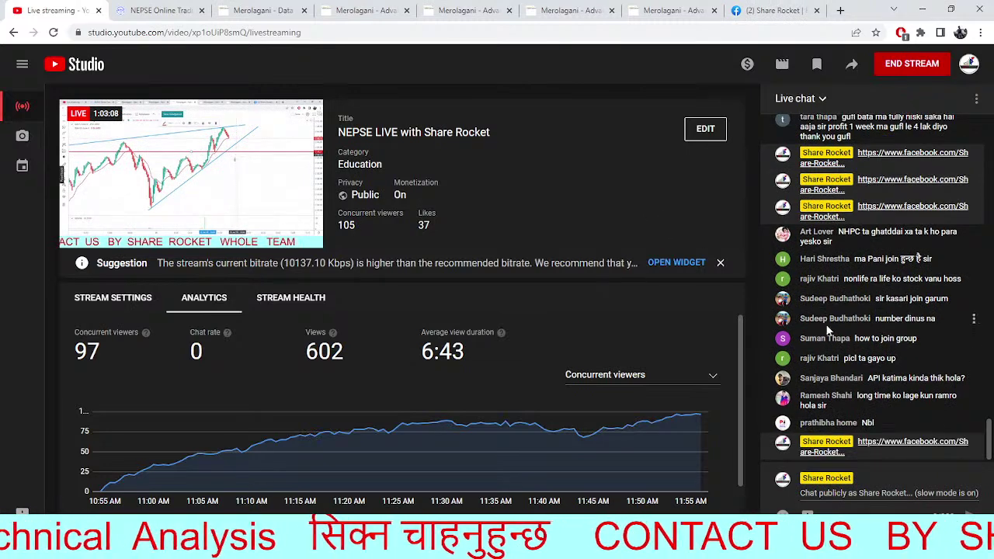
pyautogui.rightClick(893, 494)
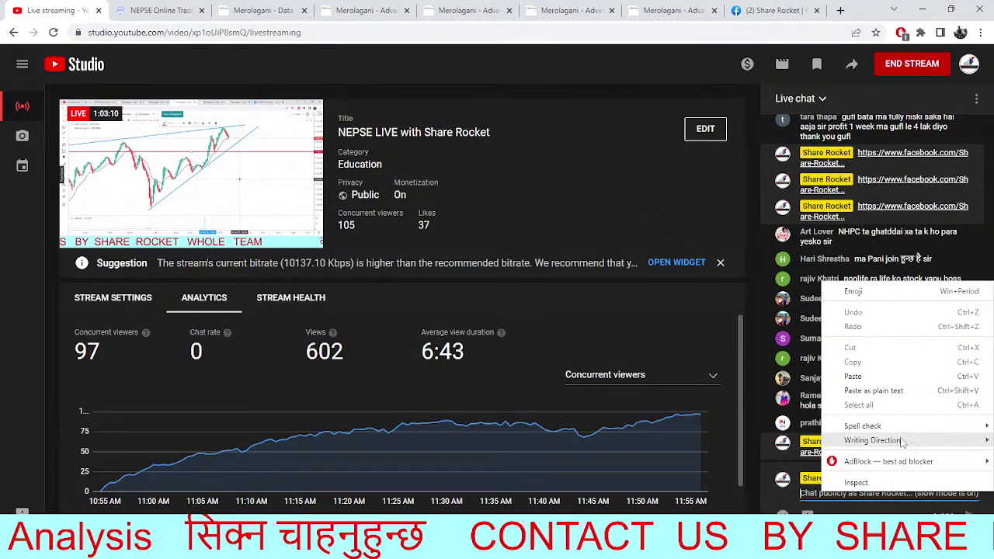
pyautogui.click(901, 377)
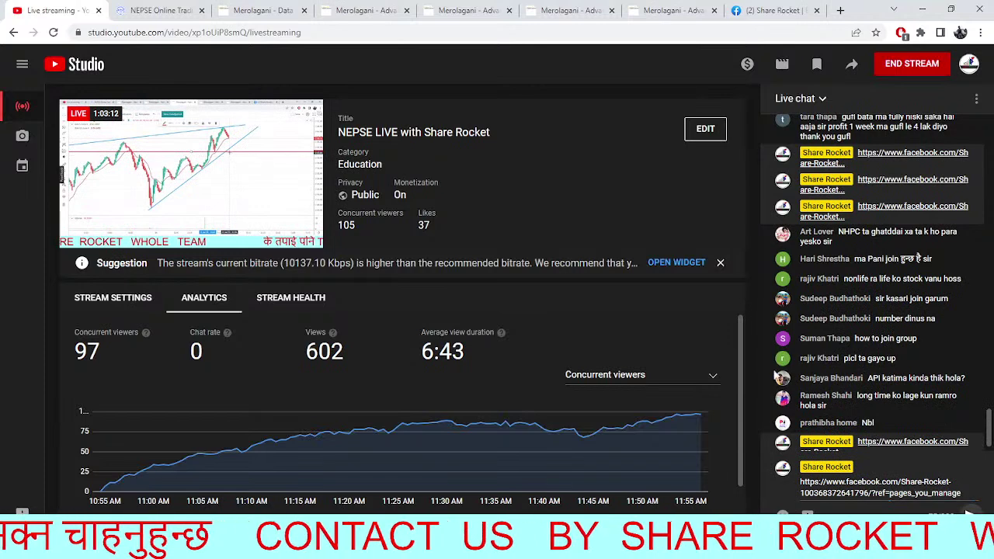
pyautogui.press('Return')
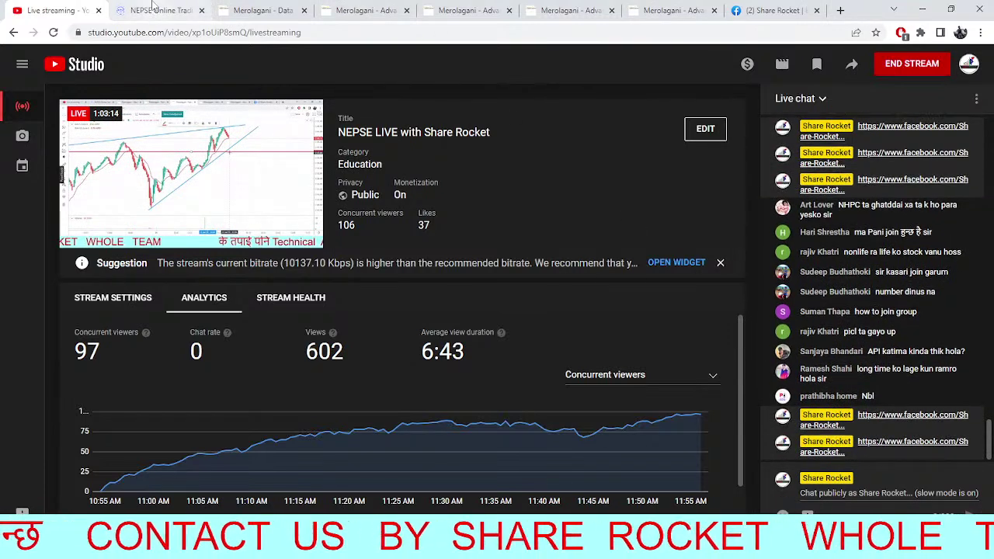
# Display the Index Watch on the NEPSE TMS dashboard and examine the sector indices and top gainers
pyautogui.click(155, 11)
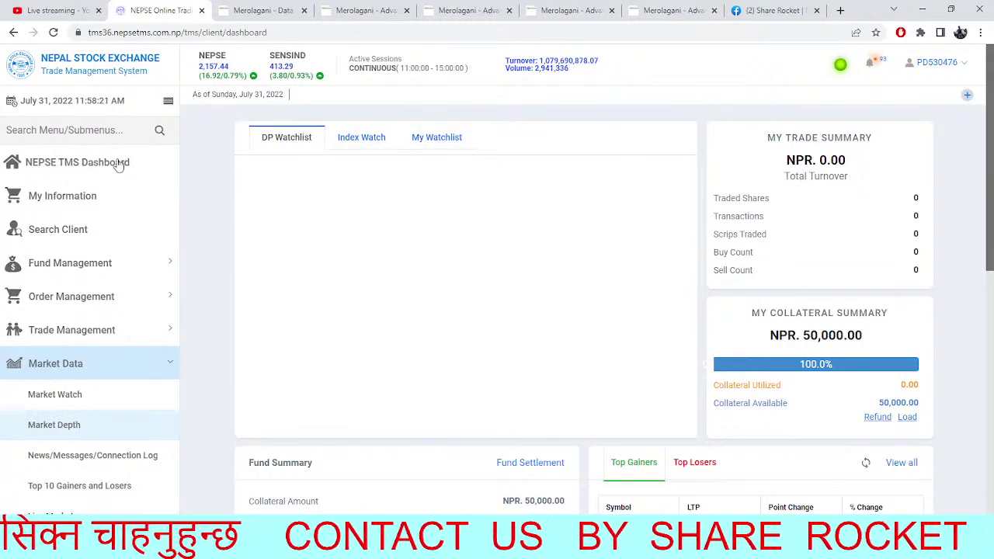
pyautogui.click(374, 139)
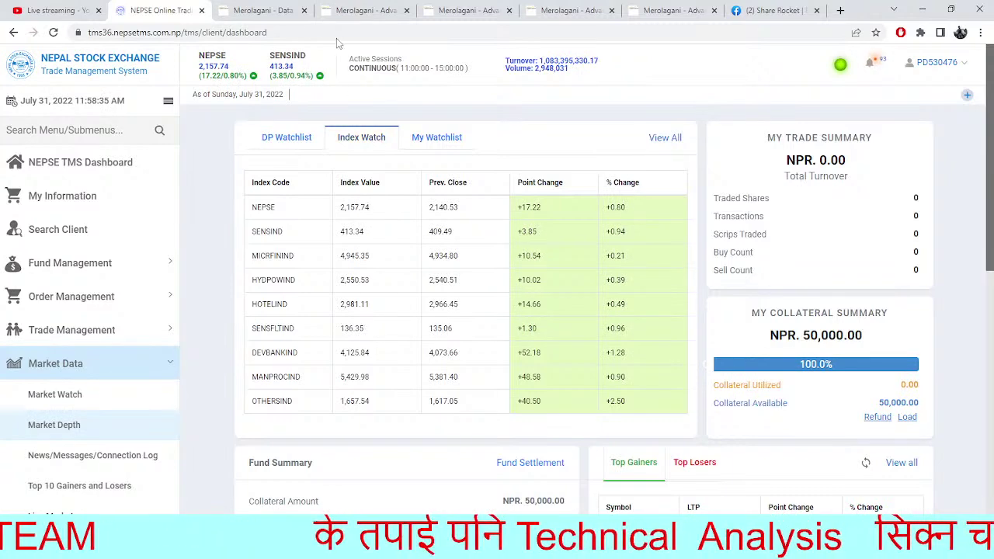
pyautogui.click(274, 8)
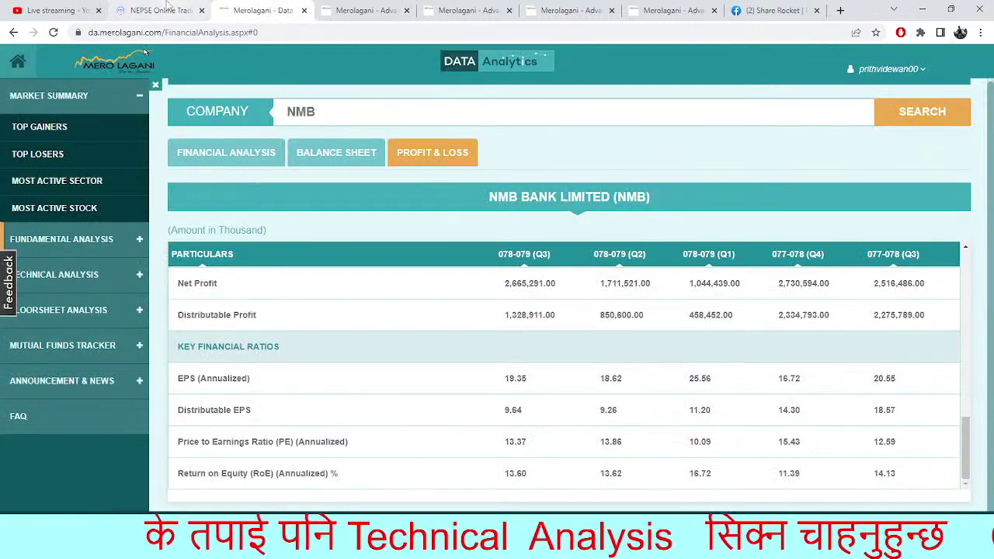
pyautogui.click(167, 6)
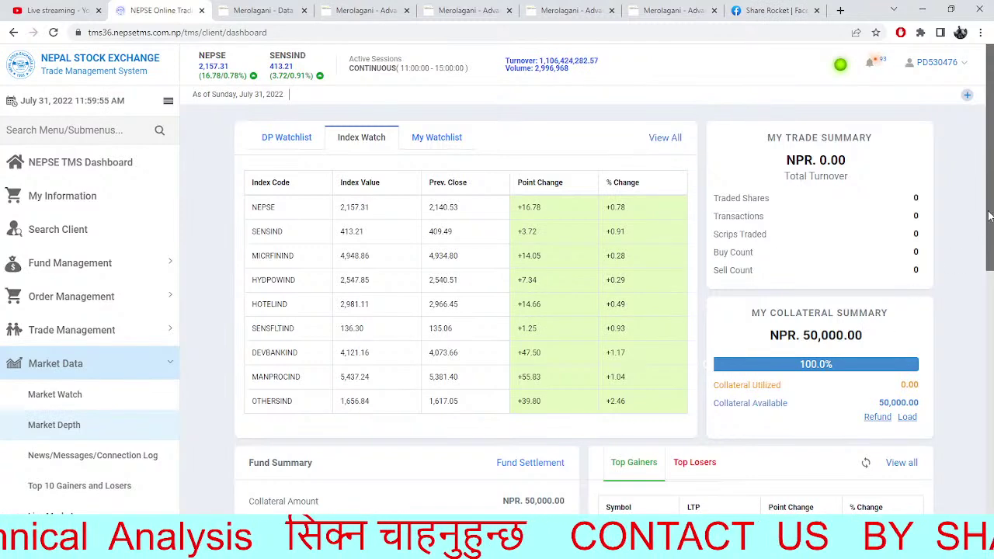
pyautogui.moveTo(991, 216); pyautogui.dragTo(992, 318)
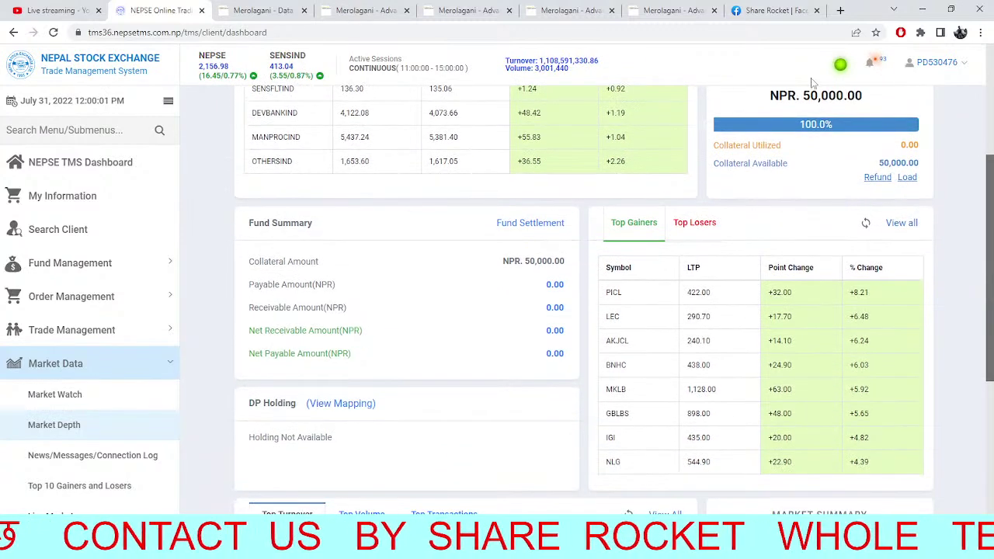
# Switch the daily Fibonacci pivots chart on Merolagani from NHPC to IME General Insurance (IGI)
pyautogui.click(582, 5)
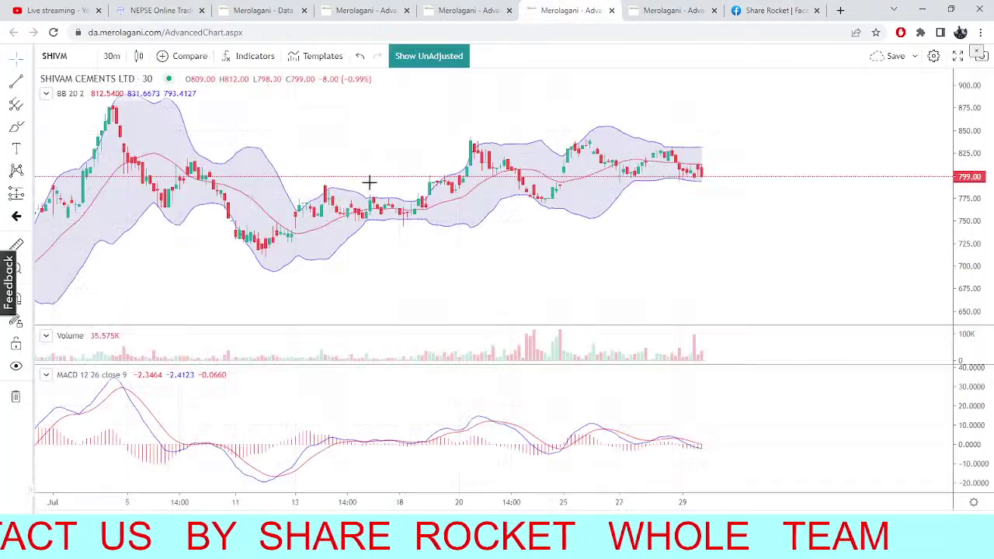
pyautogui.click(699, 12)
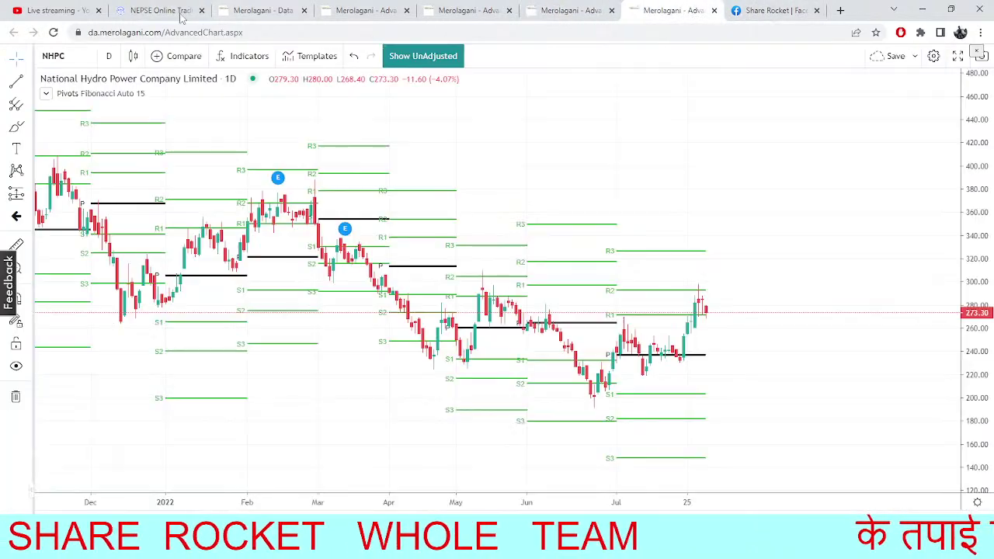
pyautogui.click(83, 61)
pyautogui.write('IGI')
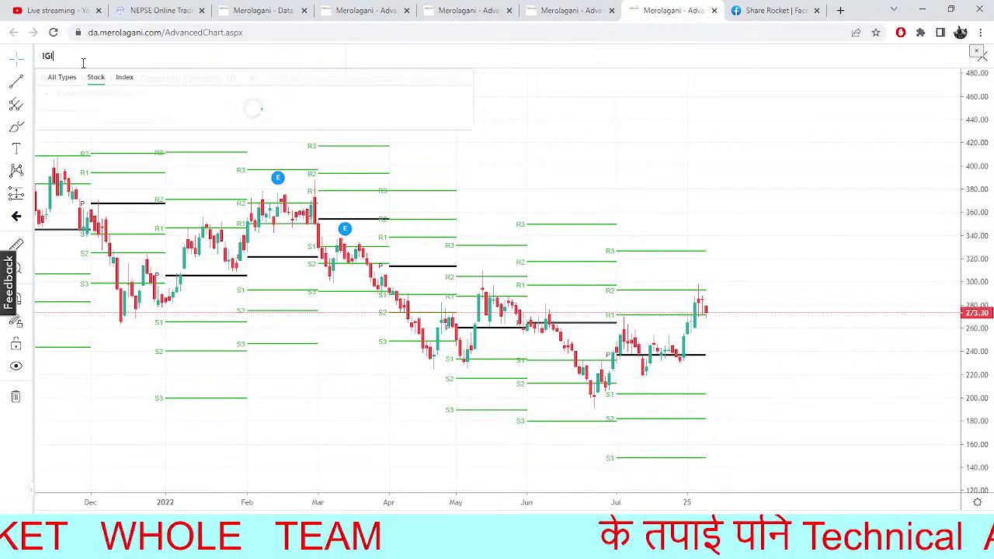
pyautogui.press('Return')
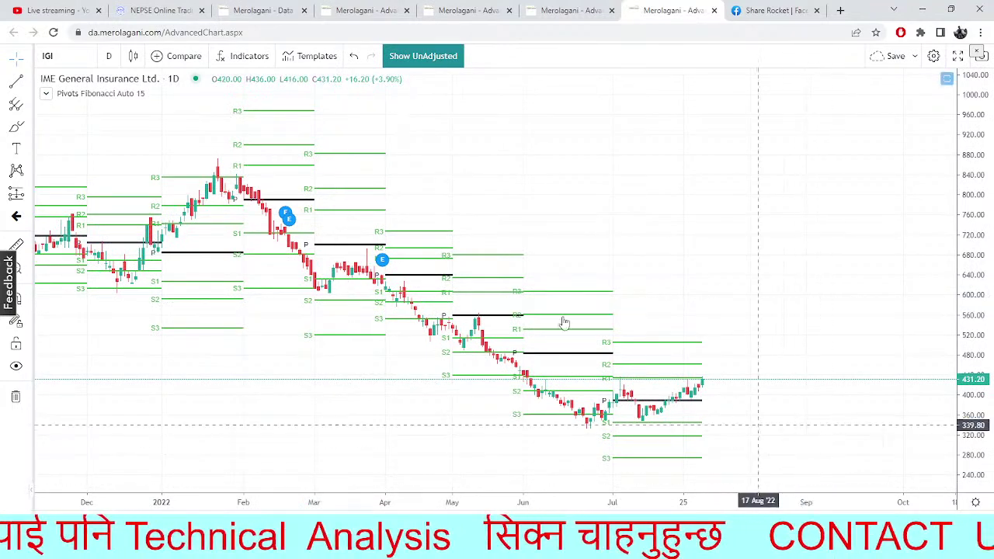
# Check the TMS dashboard indices and switch the daily Fibonacci pivots chart to United IDI Mardi RB Hydropower (UMRH)
pyautogui.click(167, 6)
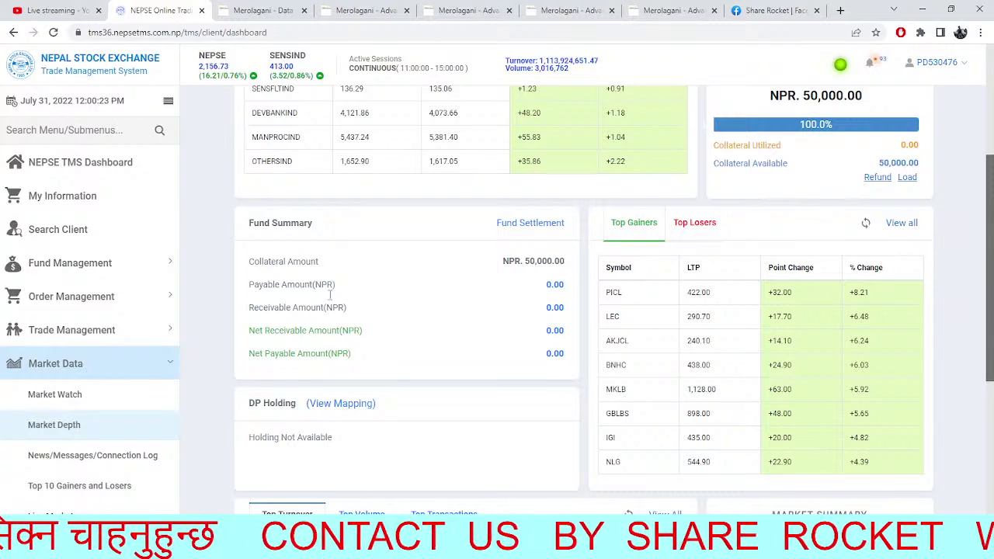
pyautogui.moveTo(992, 219); pyautogui.dragTo(992, 170)
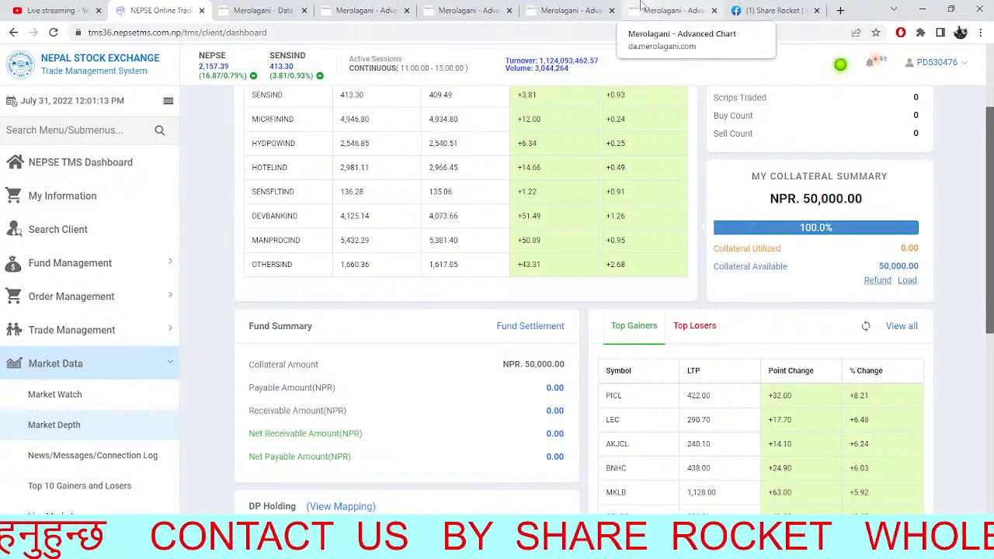
pyautogui.click(668, 10)
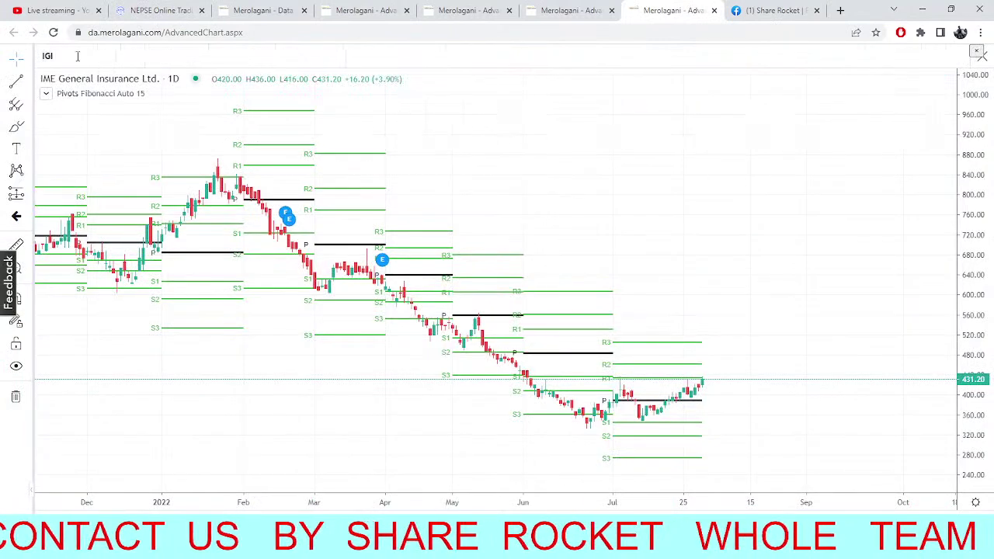
pyautogui.click(77, 56)
pyautogui.write('UMRH')
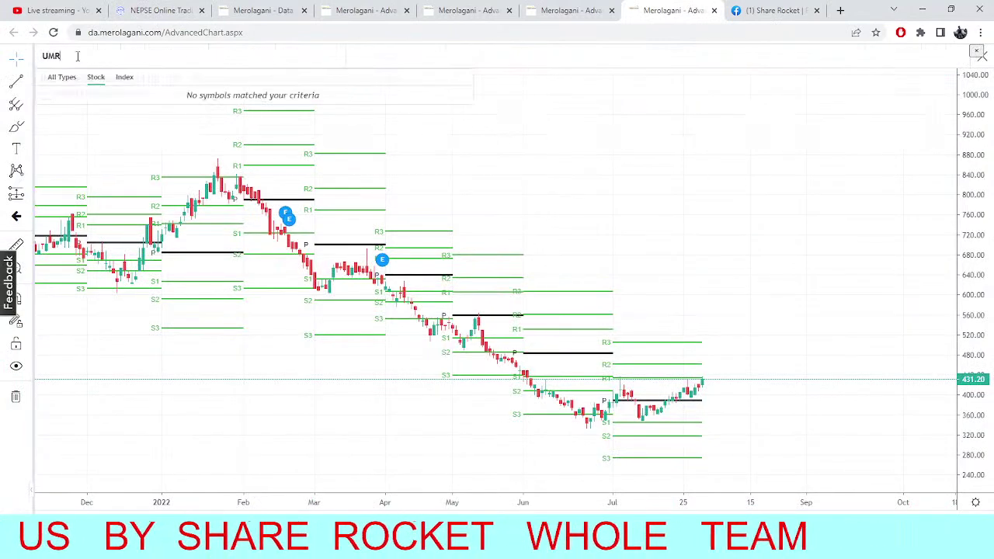
pyautogui.click(107, 93)
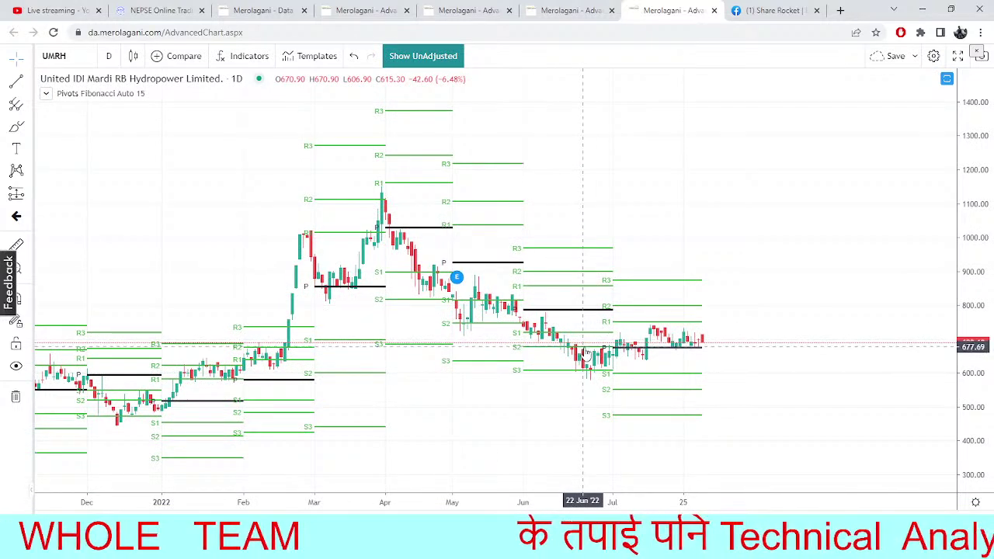
# Check the top gainers on the TMS dashboard and switch the daily Fibonacci pivots chart to Prudential Insurance (PICL)
pyautogui.click(160, 10)
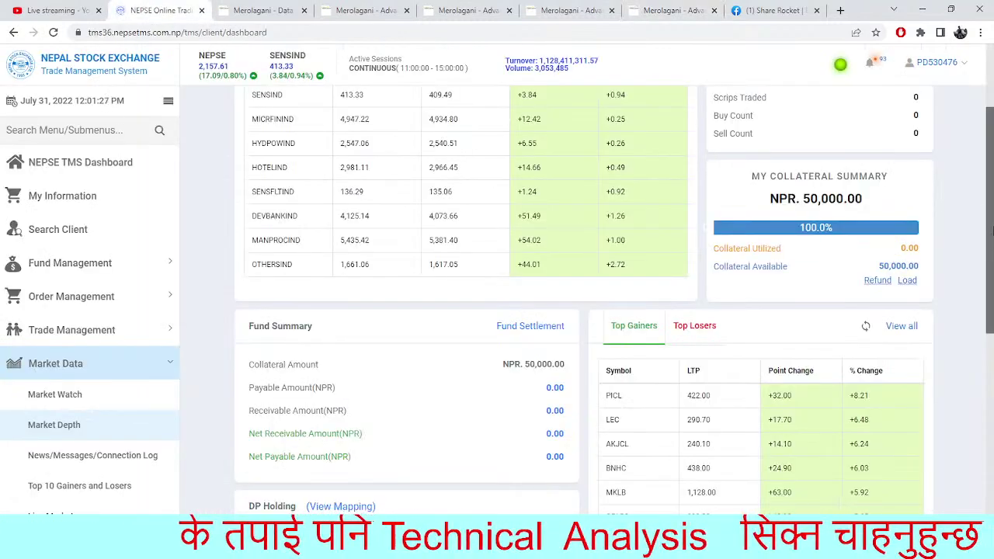
pyautogui.scroll(2, 986, 213)
pyautogui.scroll(-1, 986, 209)
pyautogui.moveTo(992, 203); pyautogui.dragTo(993, 233)
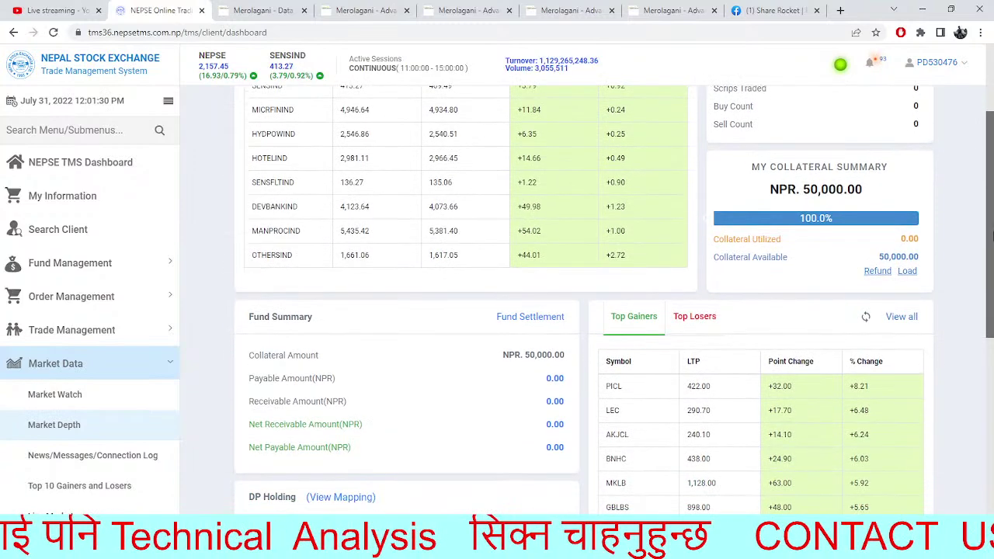
pyautogui.click(571, 10)
pyautogui.click(671, 10)
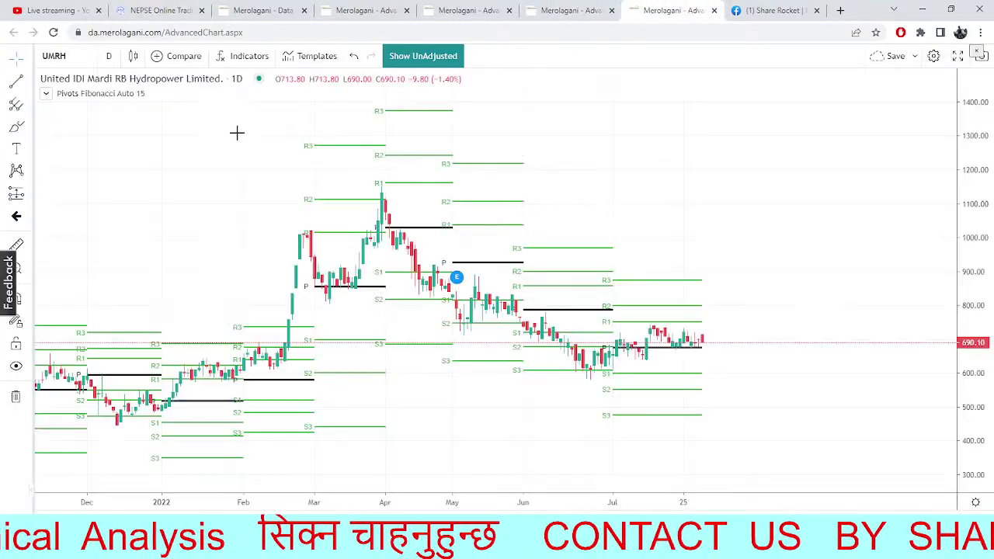
pyautogui.click(62, 54)
pyautogui.write('P')
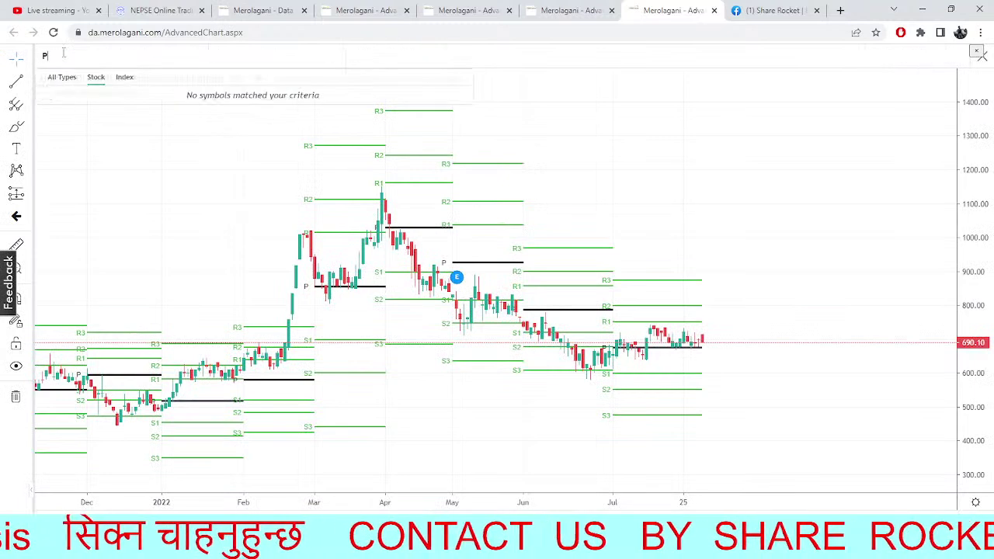
pyautogui.write('ICL')
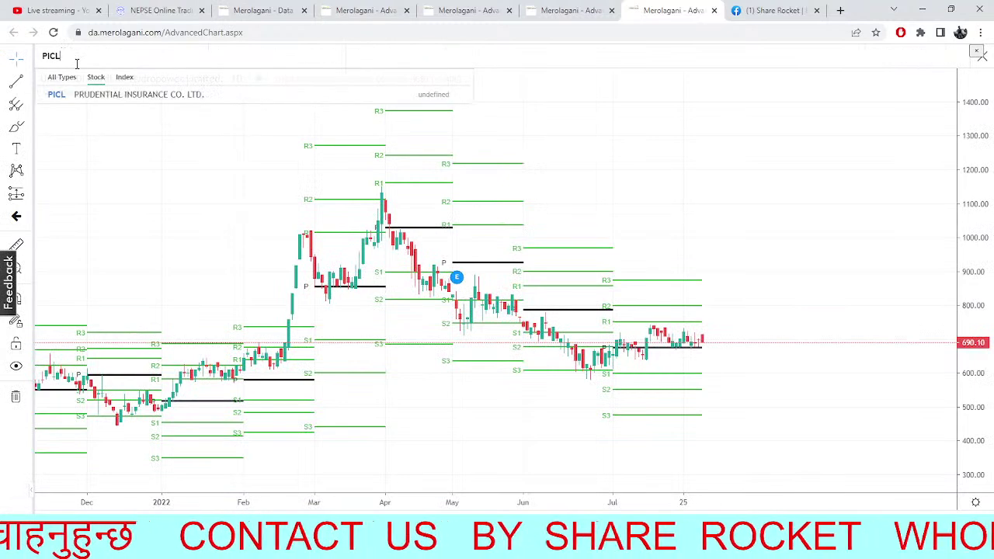
pyautogui.click(97, 102)
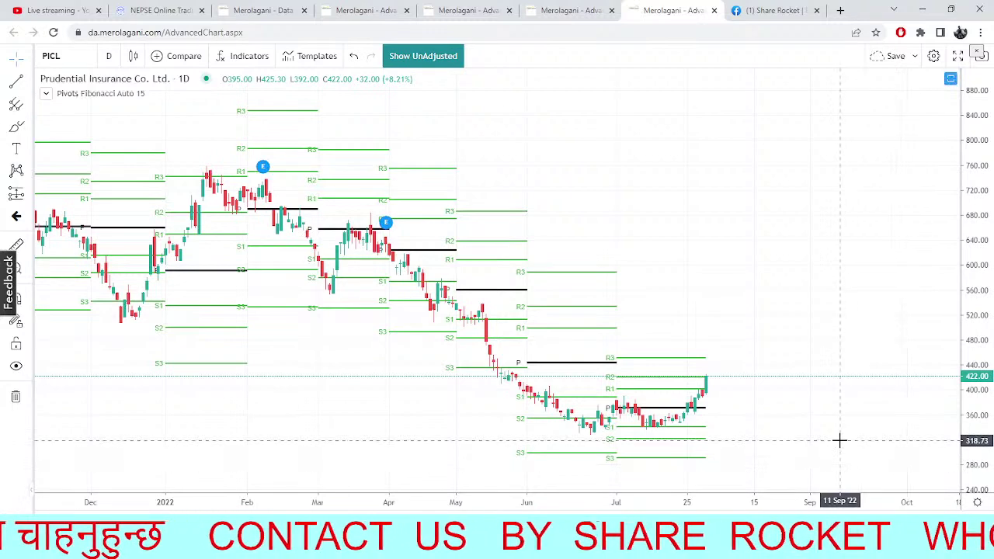
# Review the 30-minute Shivam Cements chart, the TMS index values, and the 5-minute and 1-minute NEPSE charts
pyautogui.click(590, 10)
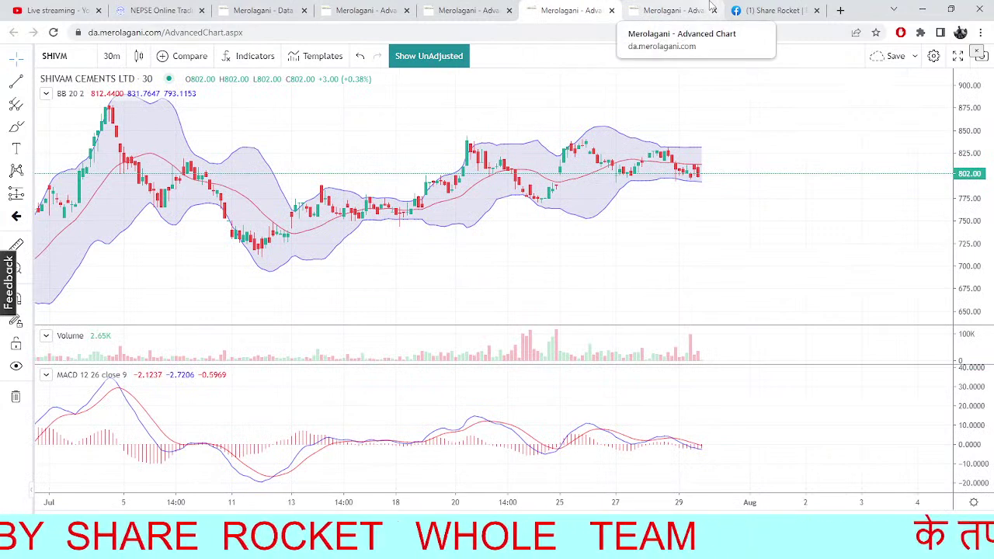
pyautogui.click(156, 8)
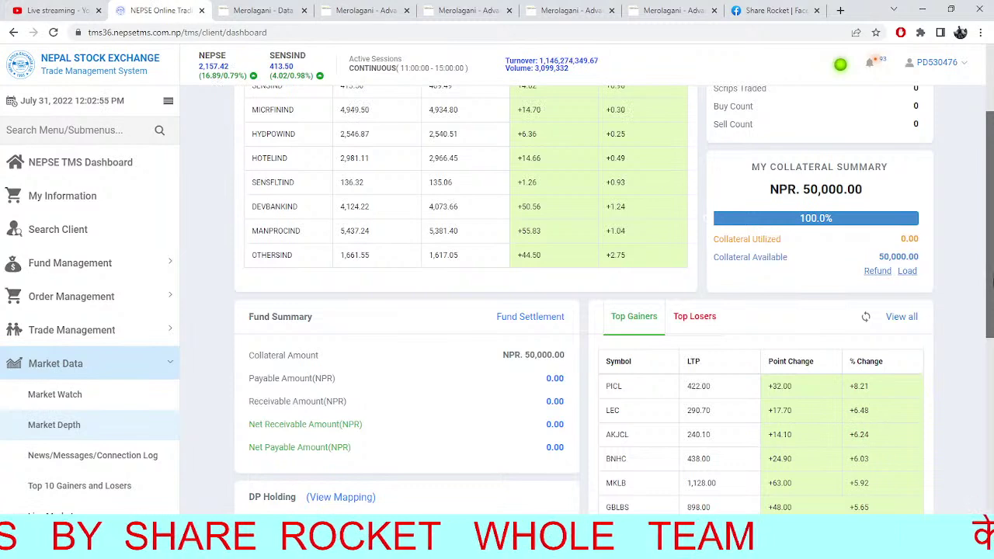
pyautogui.scroll(2, 992, 203)
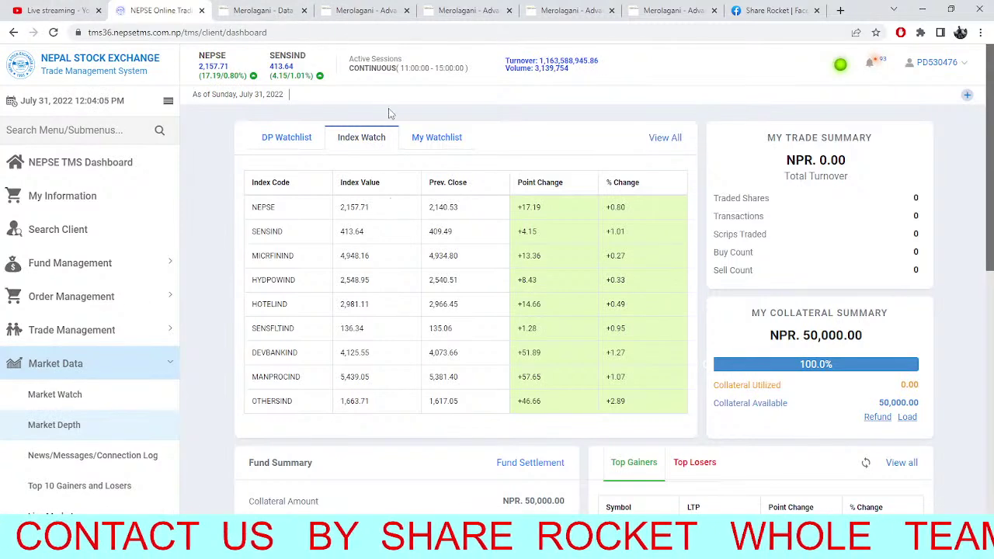
pyautogui.click(367, 10)
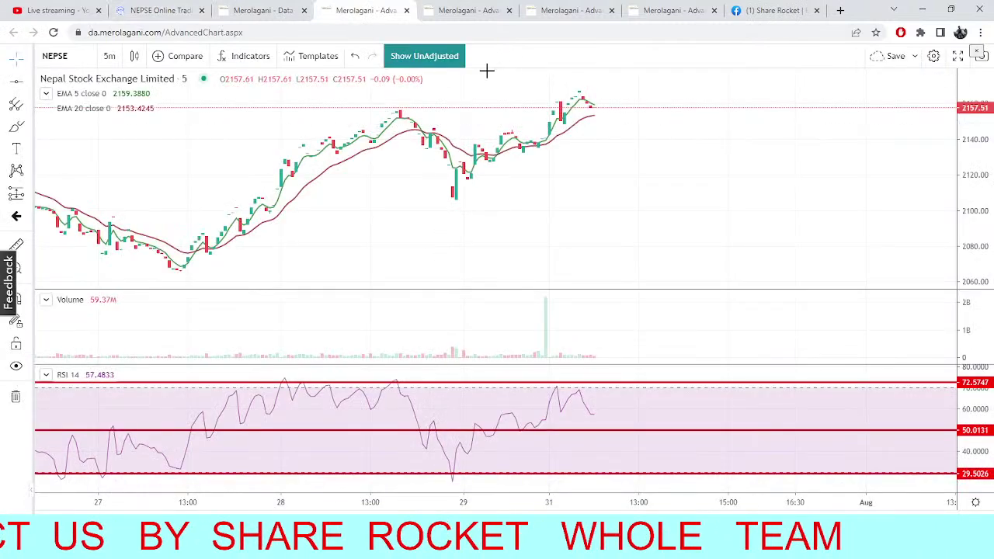
pyautogui.click(475, 10)
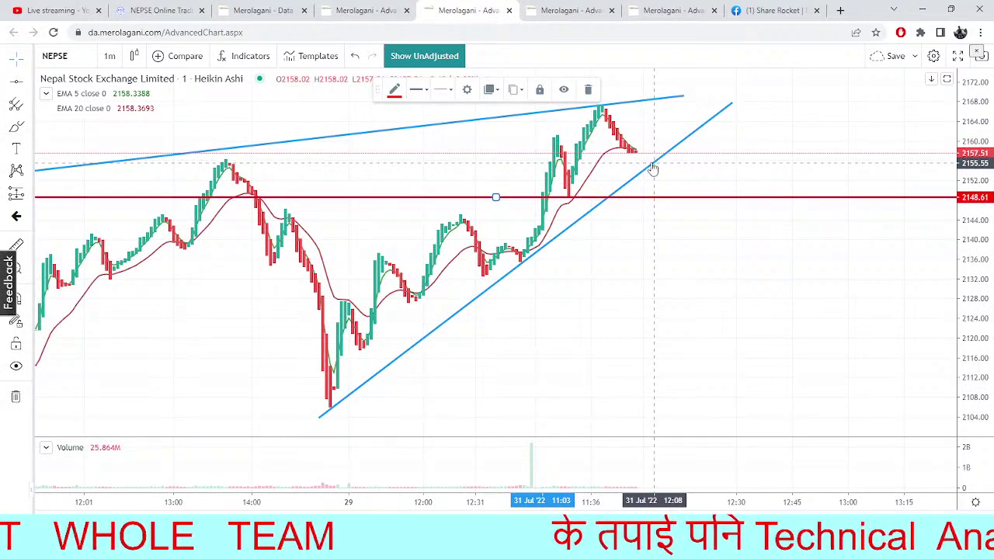
# Refresh the TMS dashboard to check the index values, and review the 5-minute and 1-minute NEPSE charts on Merolagani
pyautogui.moveTo(656, 196); pyautogui.dragTo(661, 205)
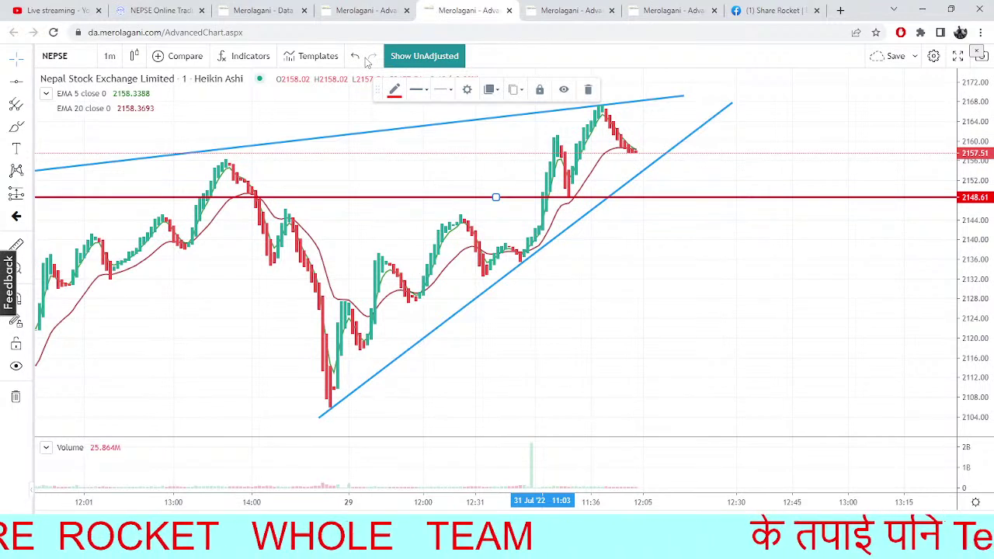
pyautogui.click(185, 8)
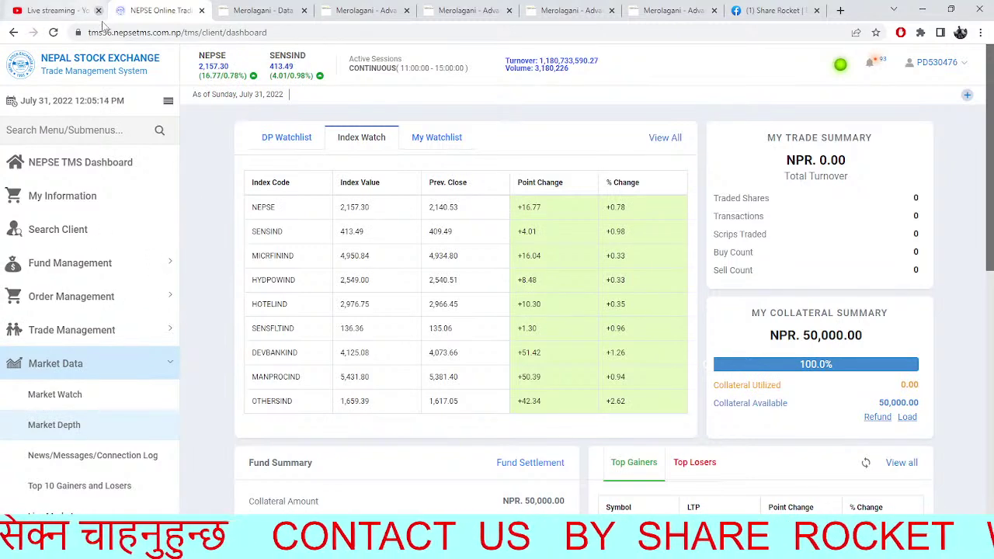
pyautogui.click(53, 32)
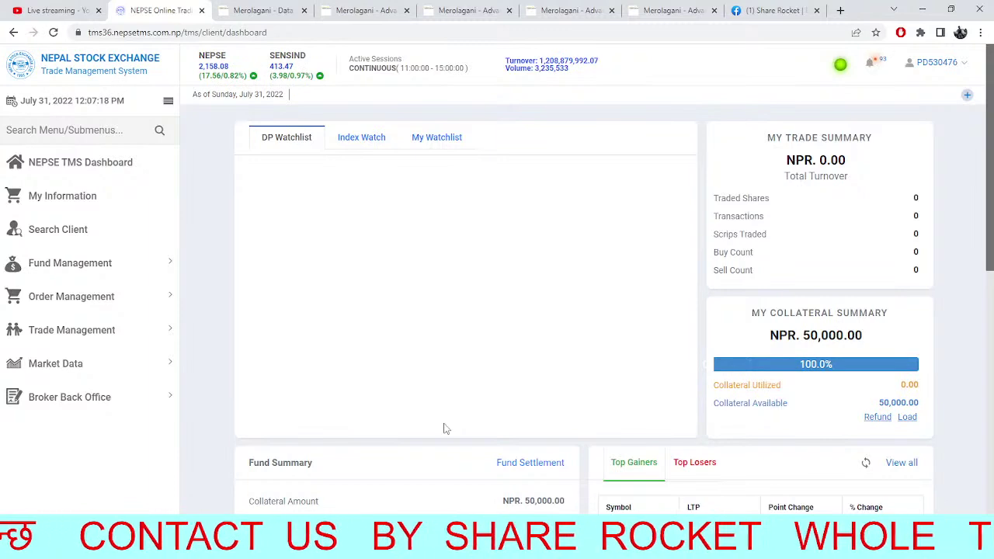
pyautogui.click(237, 10)
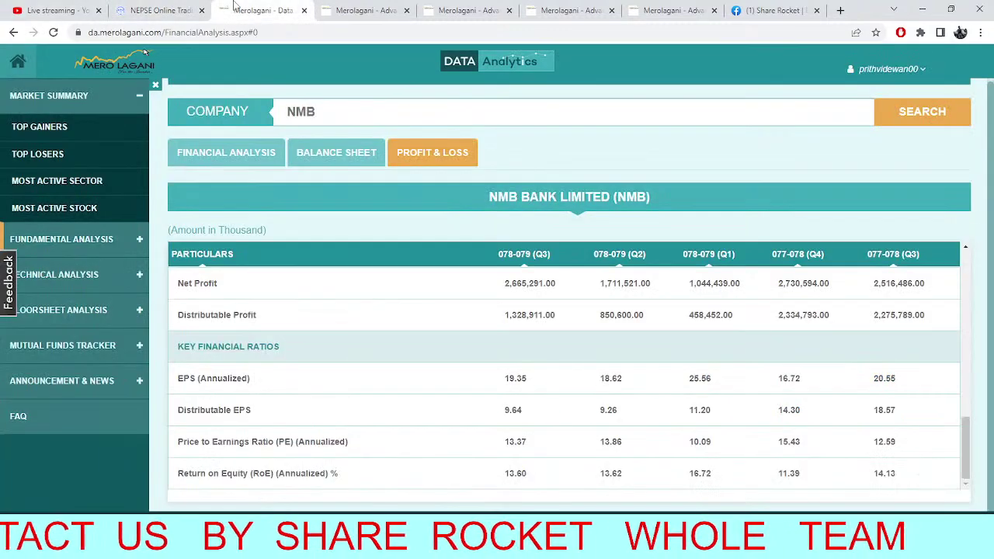
pyautogui.click(379, 6)
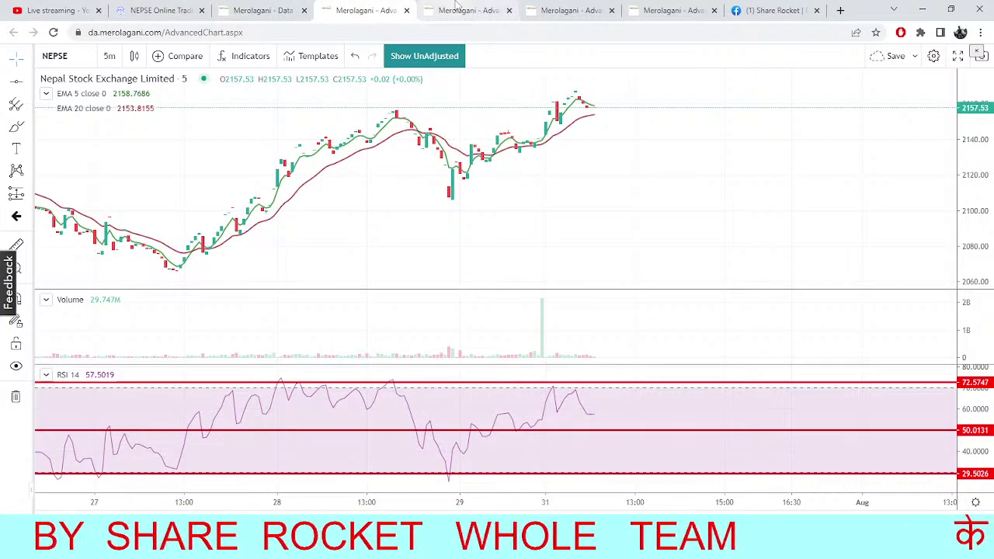
pyautogui.click(459, 17)
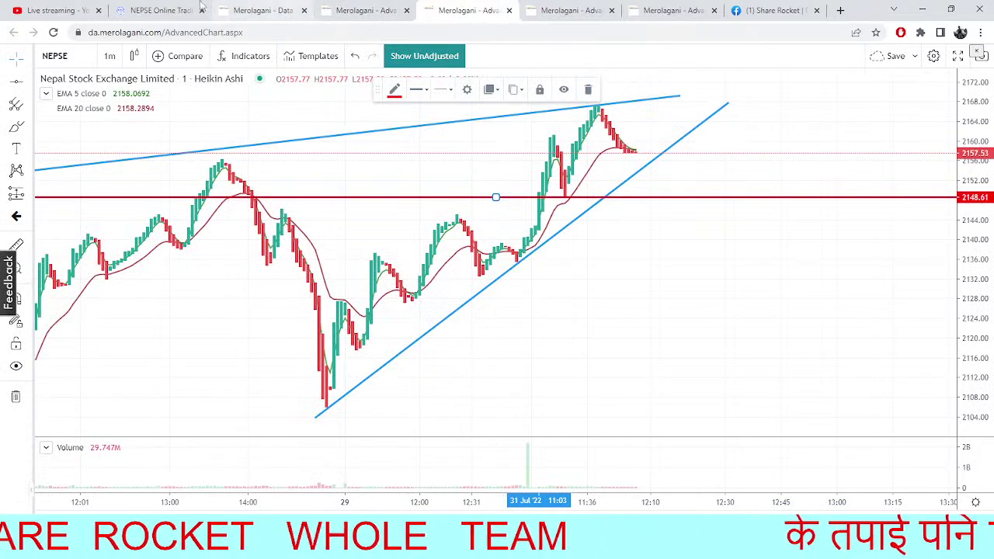
# Reload the TMS dashboard to check the trade and collateral summary, and view the 5-minute NEPSE and 30-minute Shivam Cements charts
pyautogui.click(161, 8)
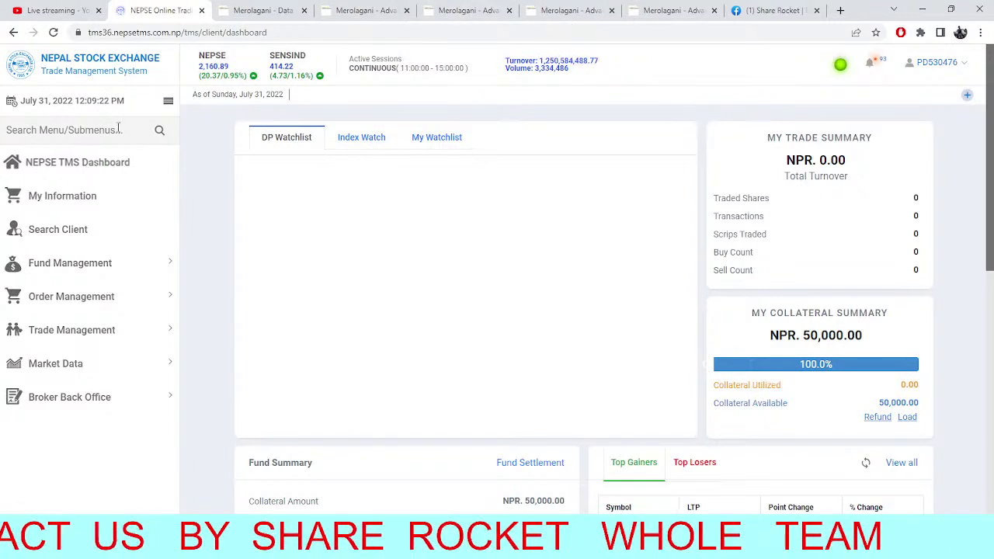
pyautogui.click(53, 33)
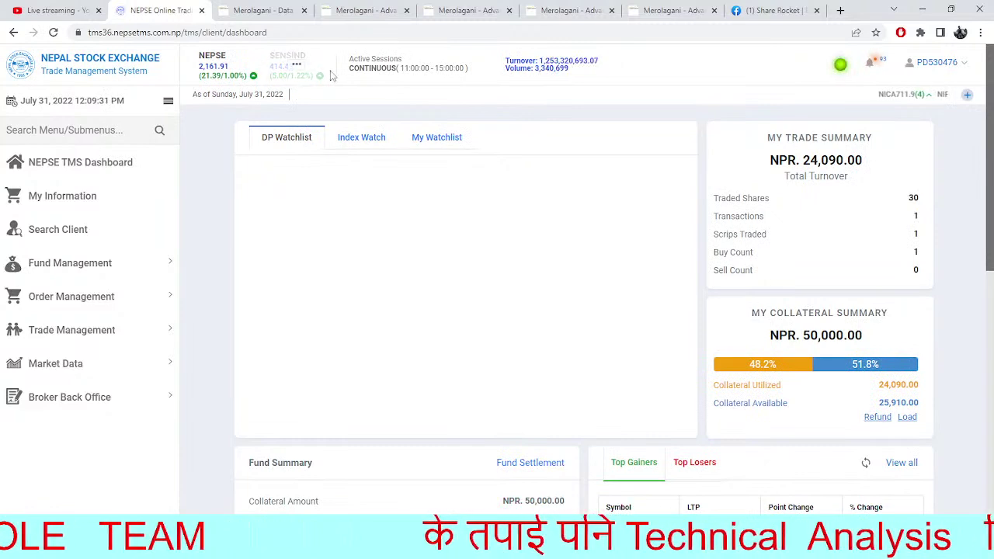
pyautogui.click(268, 10)
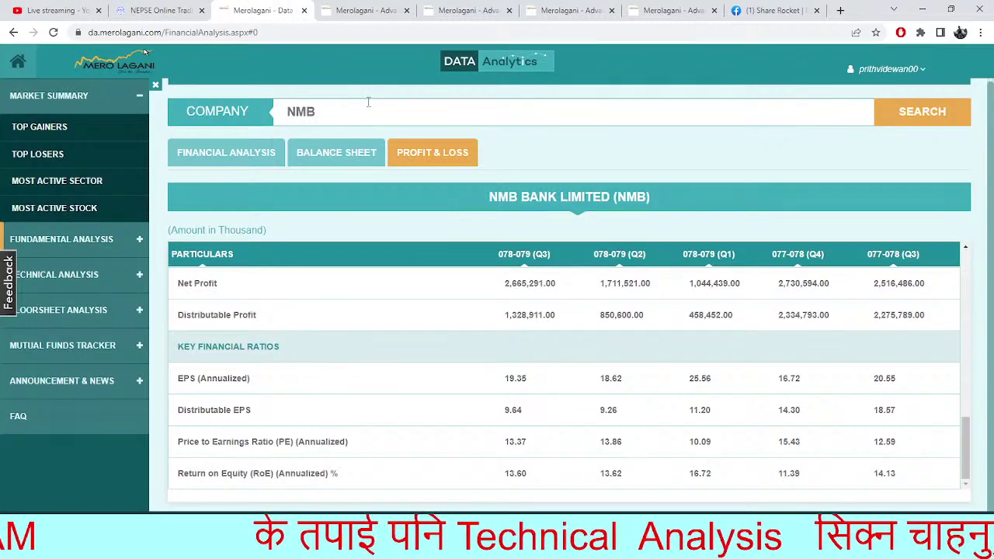
pyautogui.click(373, 11)
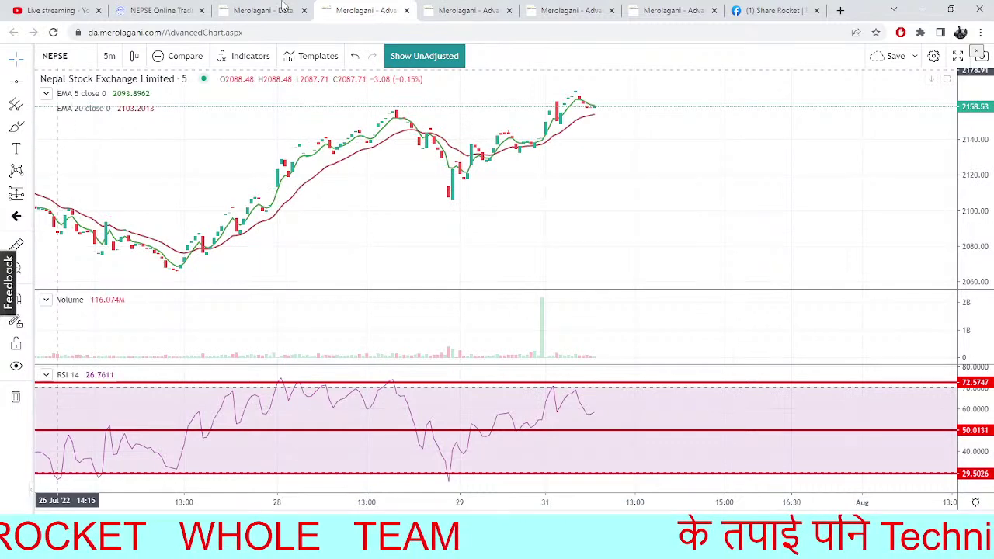
pyautogui.click(573, 10)
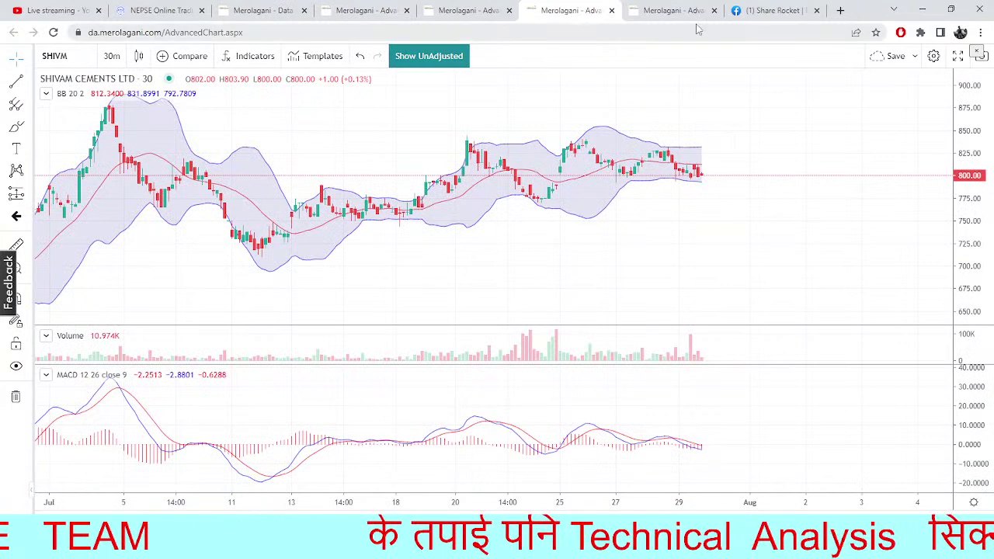
# Switch the daily Fibonacci pivots chart from PICL to Corporate Development Bank (CORBL)
pyautogui.click(672, 10)
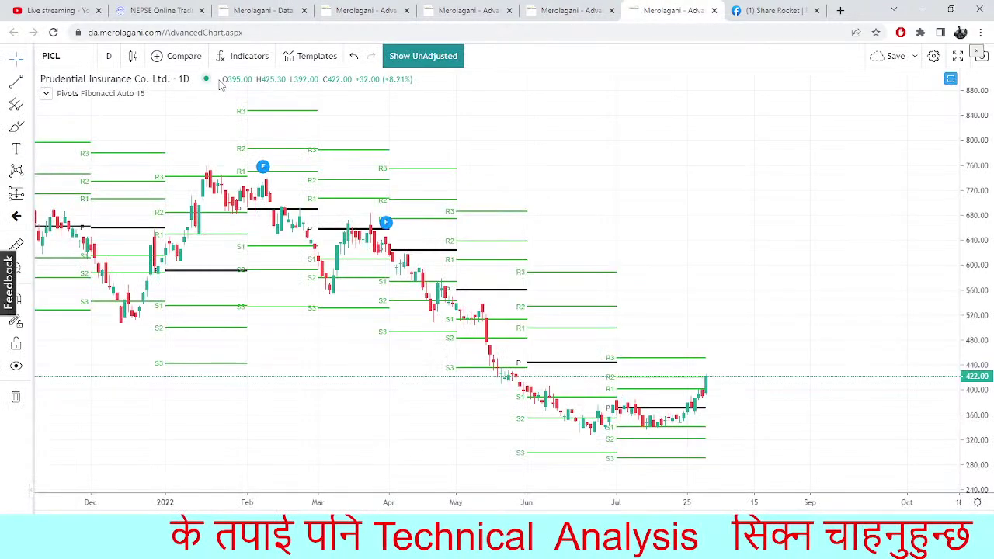
pyautogui.click(67, 53)
pyautogui.write('CORBL')
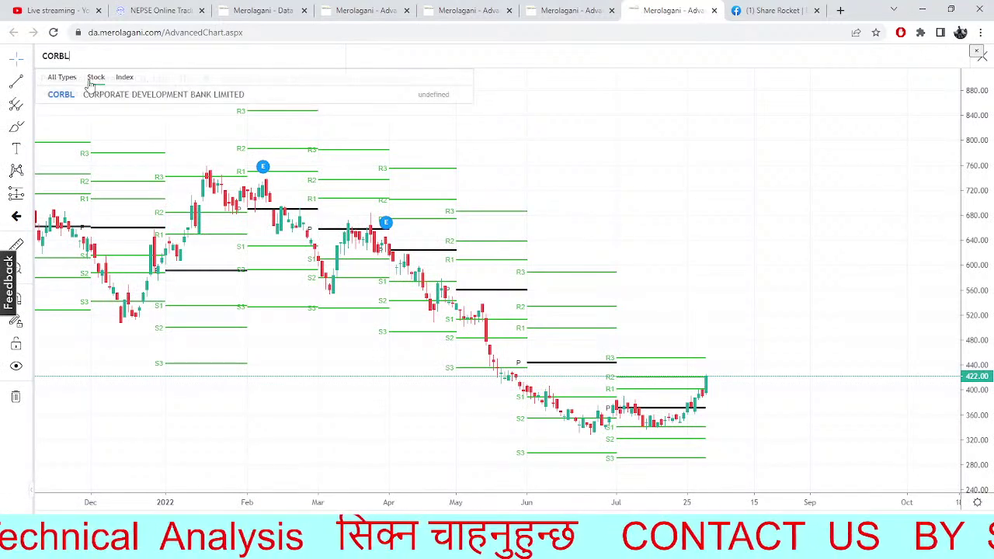
pyautogui.press('Return')
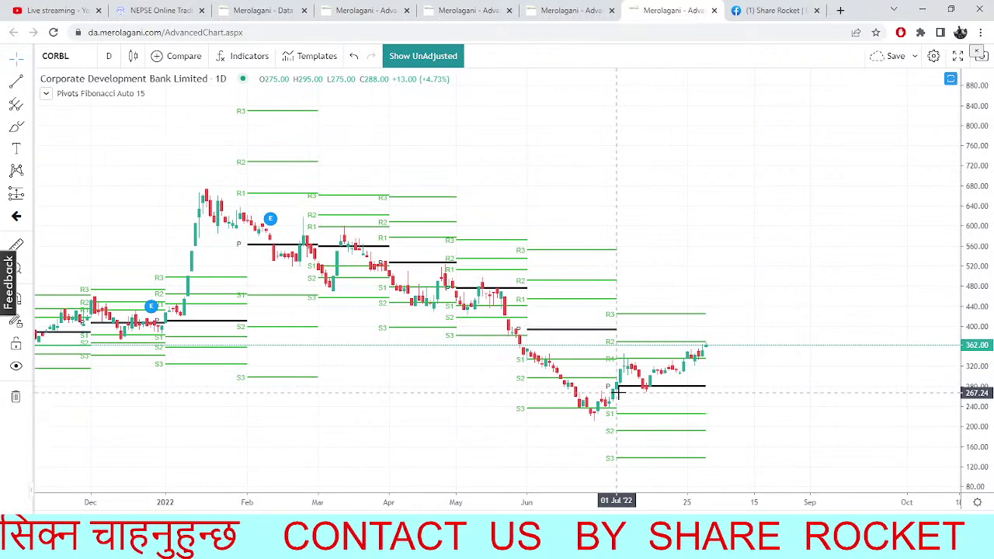
# Change the daily Fibonacci pivots chart's symbol to United IDI Mardi RB Hydropower (UMRH)
pyautogui.click(75, 56)
pyautogui.press('BackSpace')
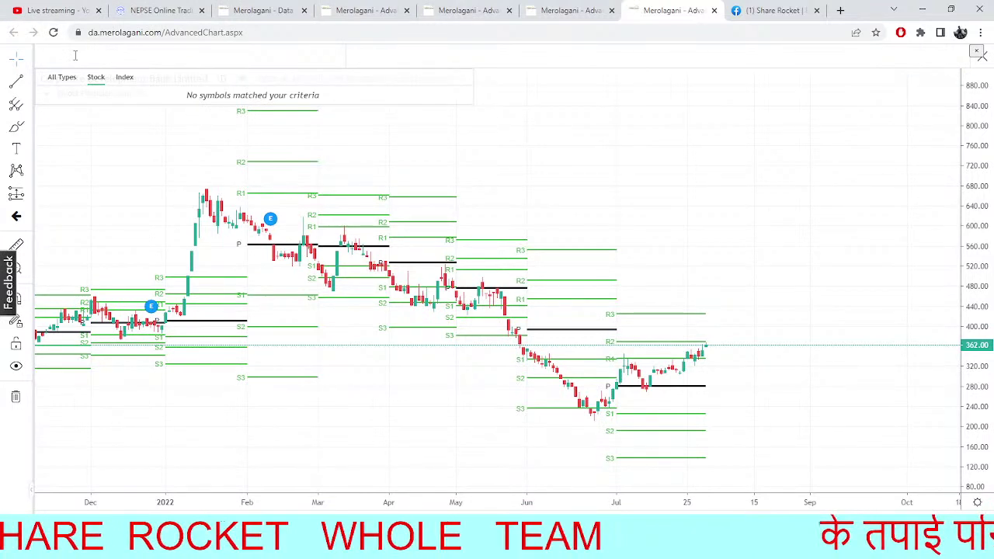
pyautogui.write('UMRH')
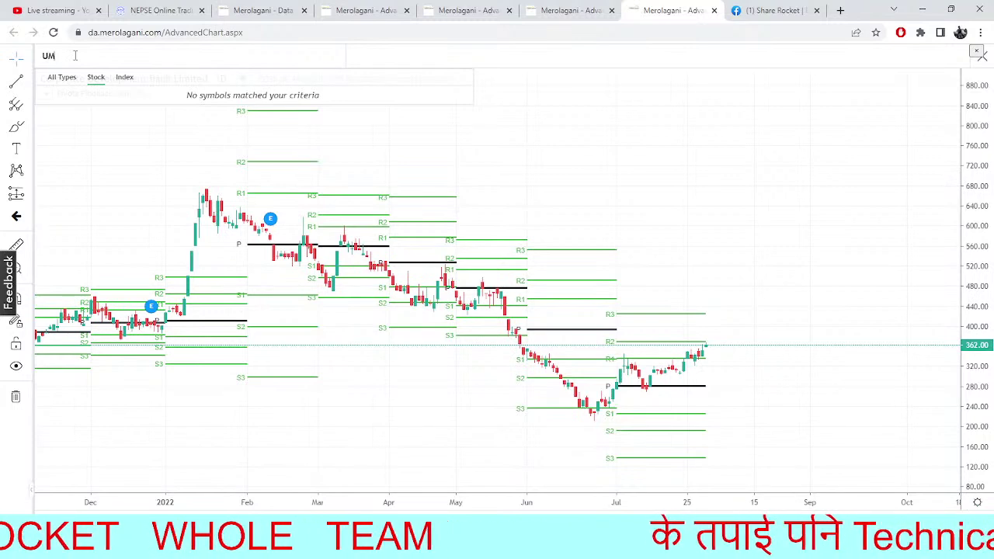
pyautogui.click(90, 97)
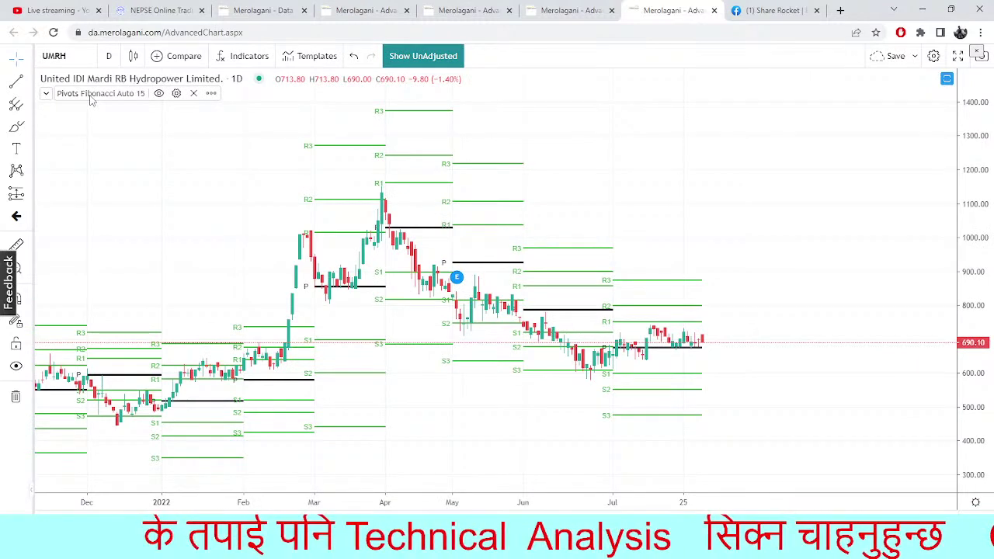
# Open the market depth in TMS and display the buy and sell orders for UMRH
pyautogui.click(153, 6)
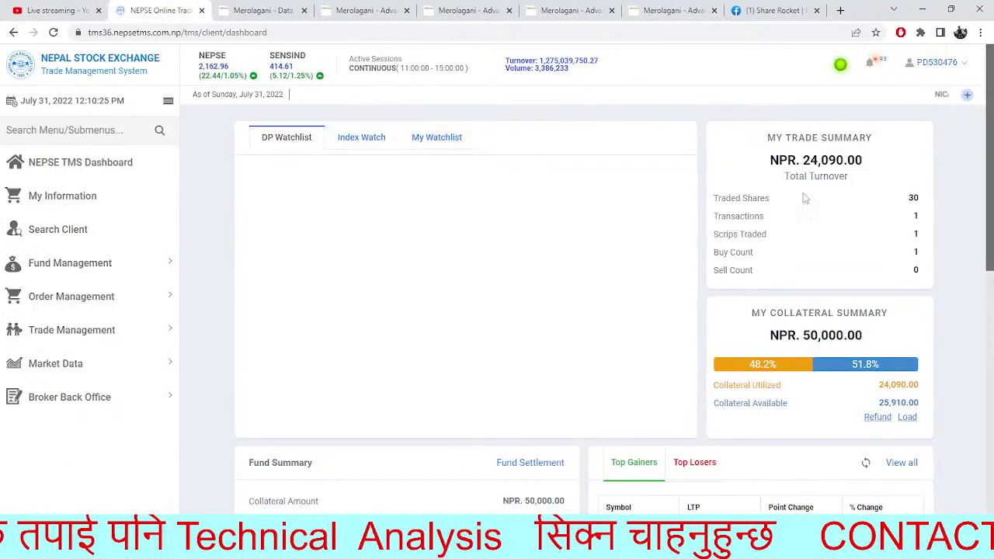
pyautogui.click(62, 331)
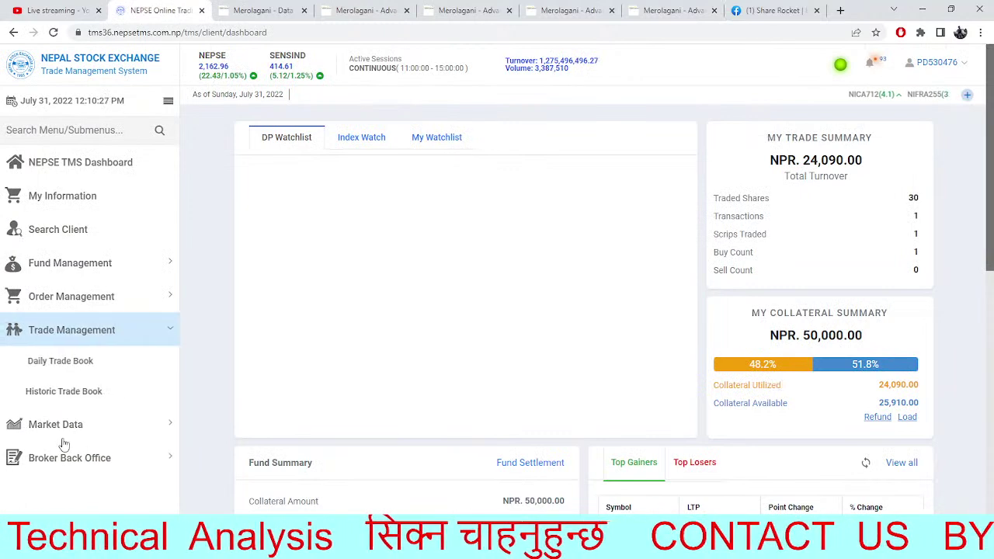
pyautogui.click(68, 426)
pyautogui.click(88, 429)
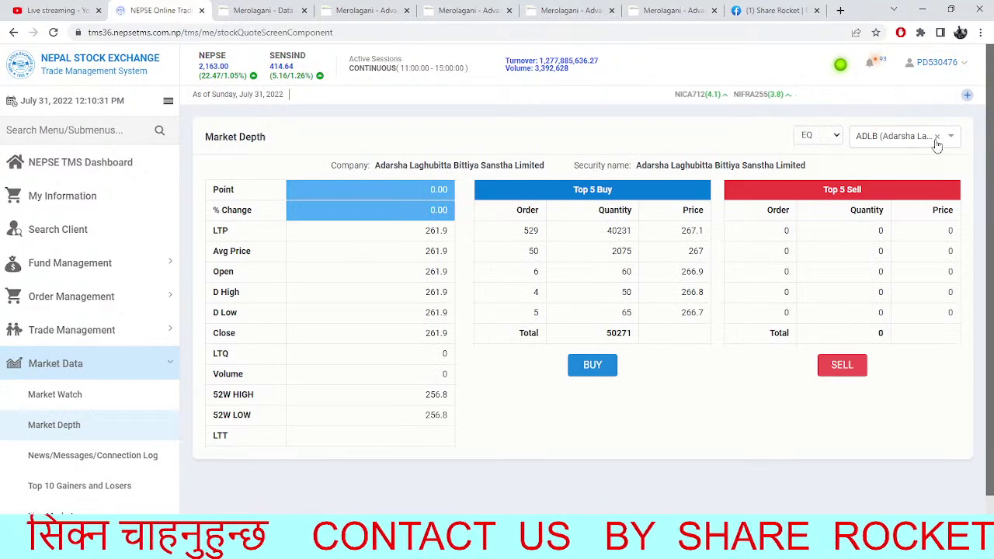
pyautogui.click(937, 137)
pyautogui.click(941, 145)
pyautogui.write('UMRH')
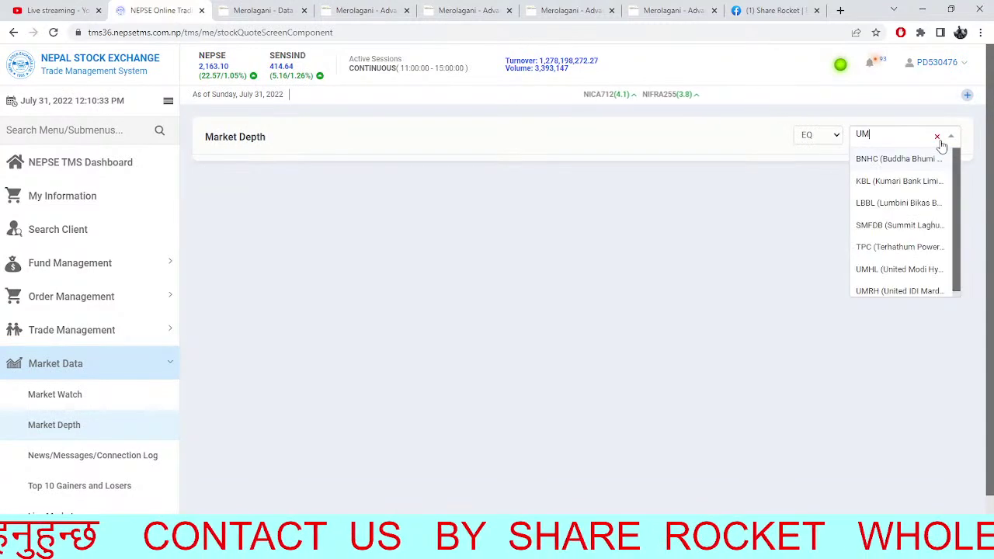
pyautogui.click(905, 159)
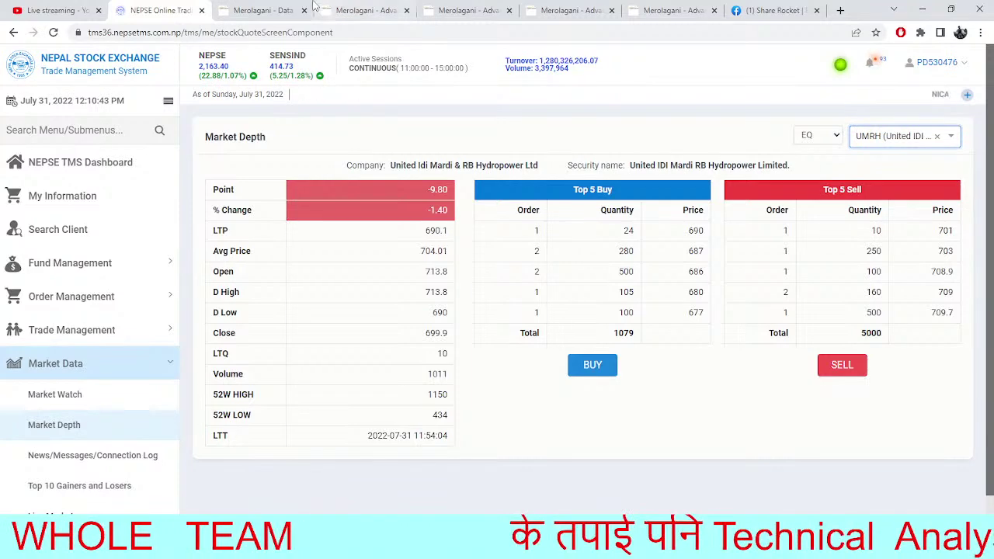
pyautogui.click(262, 10)
pyautogui.click(133, 7)
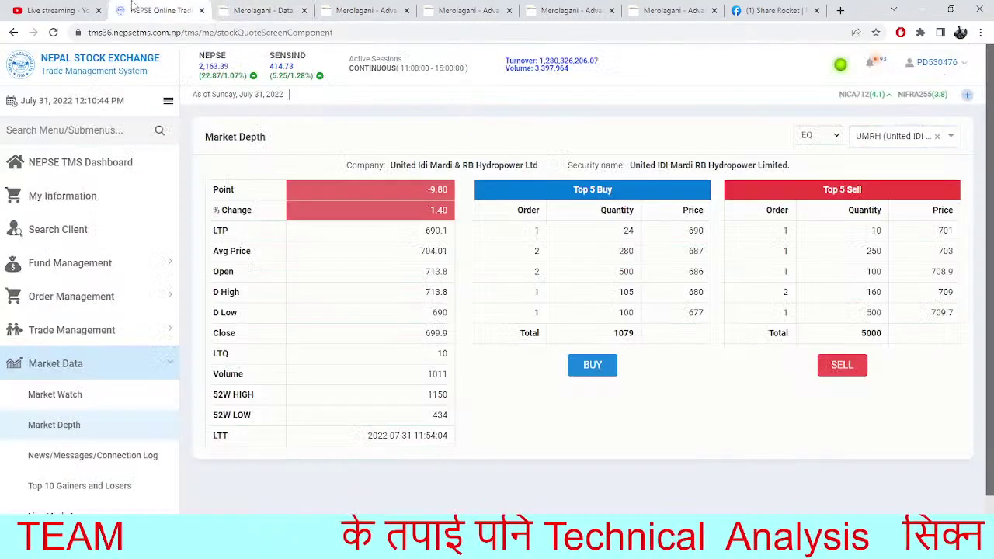